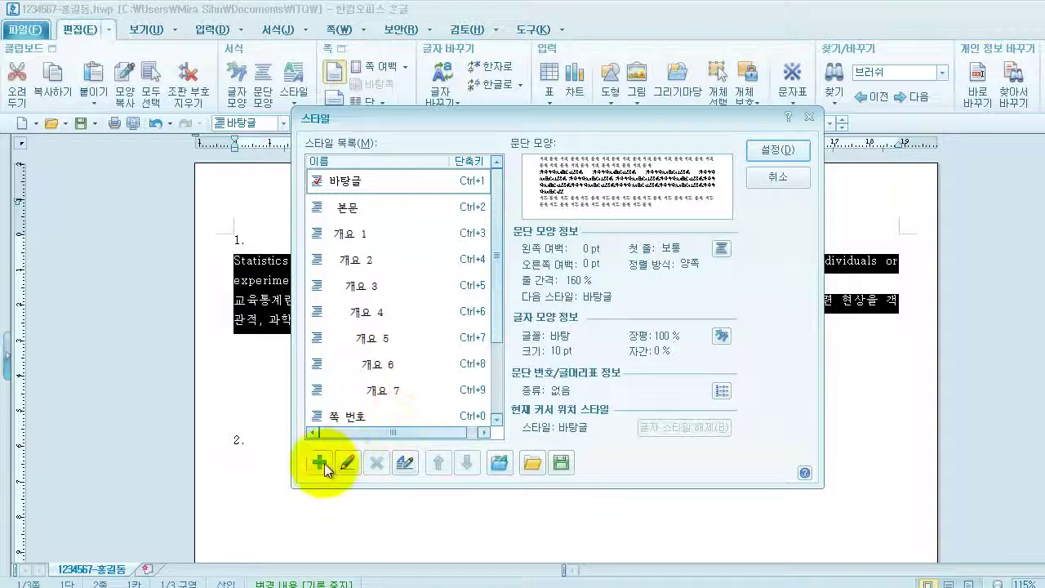
Step: Define a new paragraph style named statistics with a 15 pt left margin and 10 pt spacing below the paragraph
left_click(319, 463)
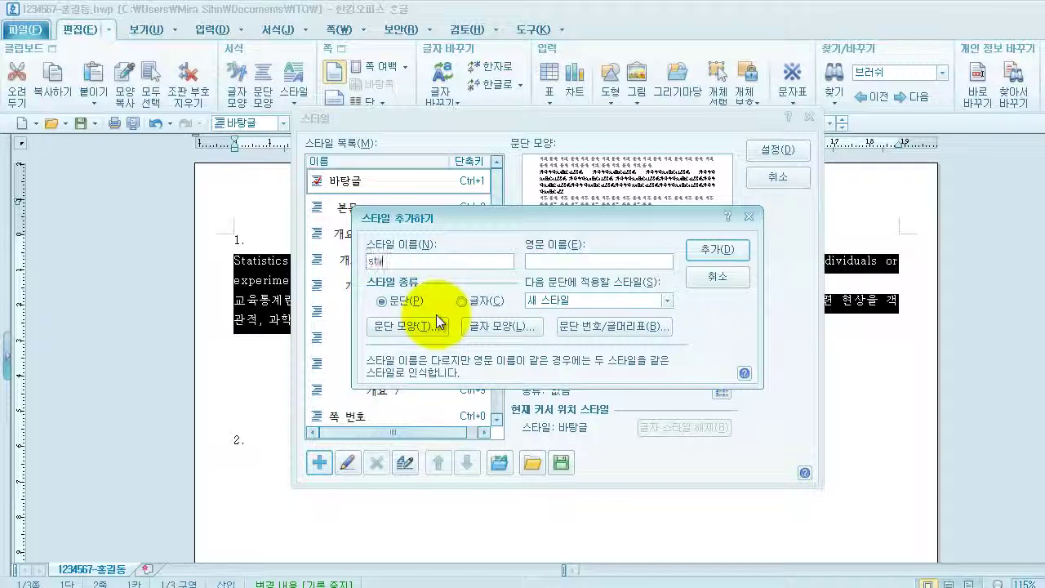
type("statistics")
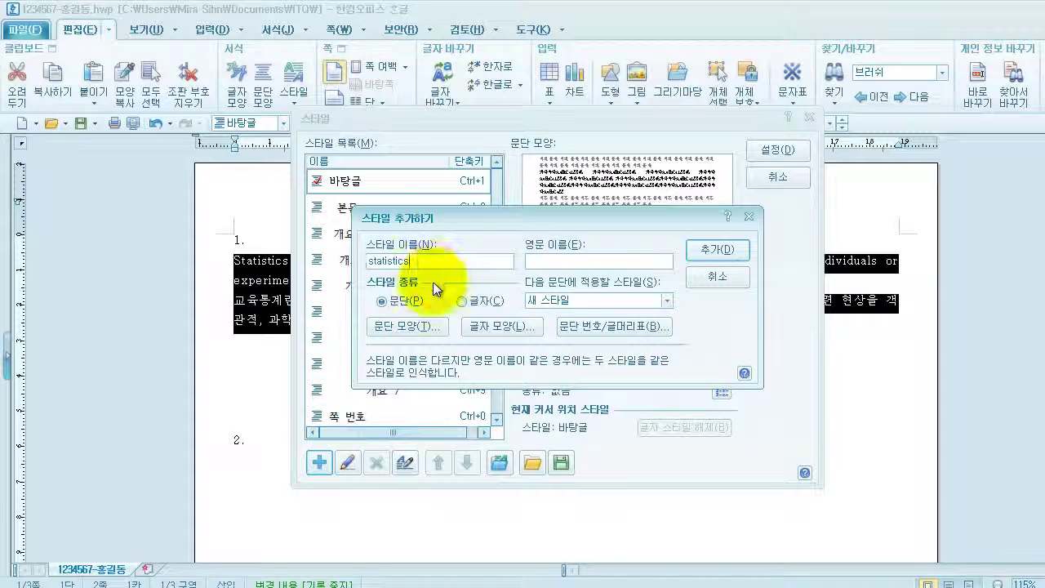
left_click(419, 328)
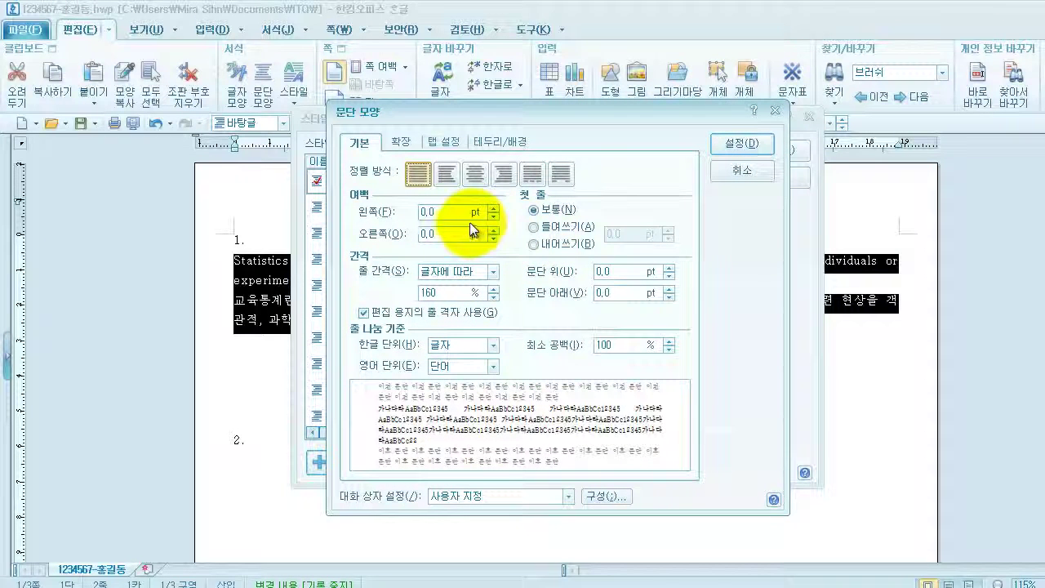
double_click(438, 215)
type("15")
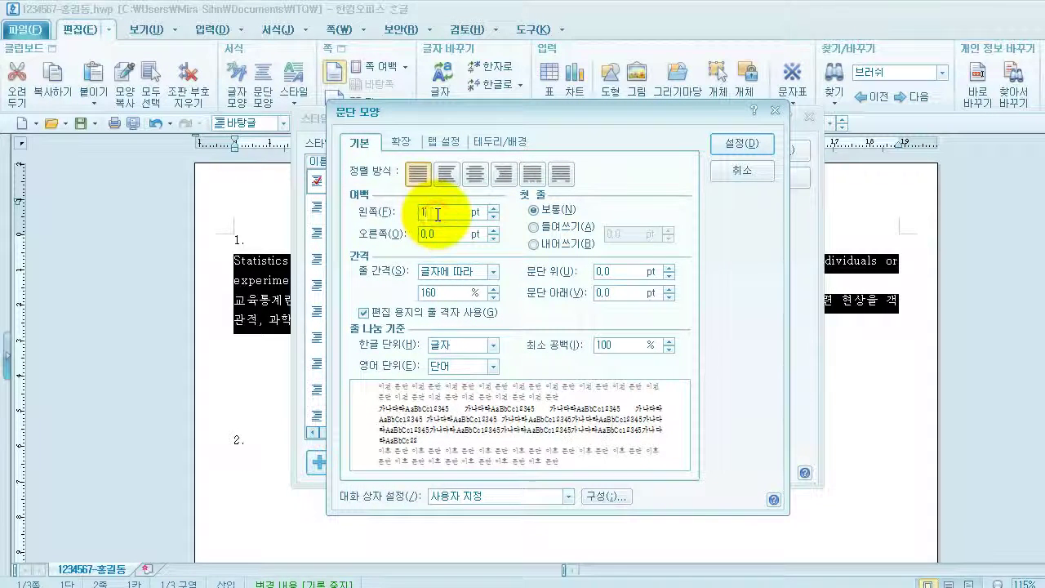
double_click(620, 293)
type("10")
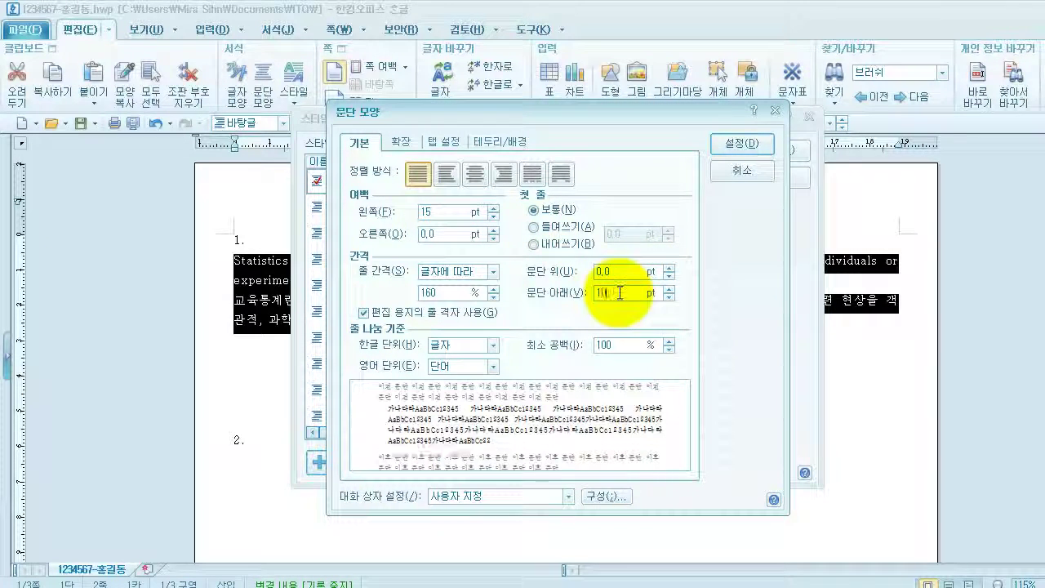
left_click(737, 144)
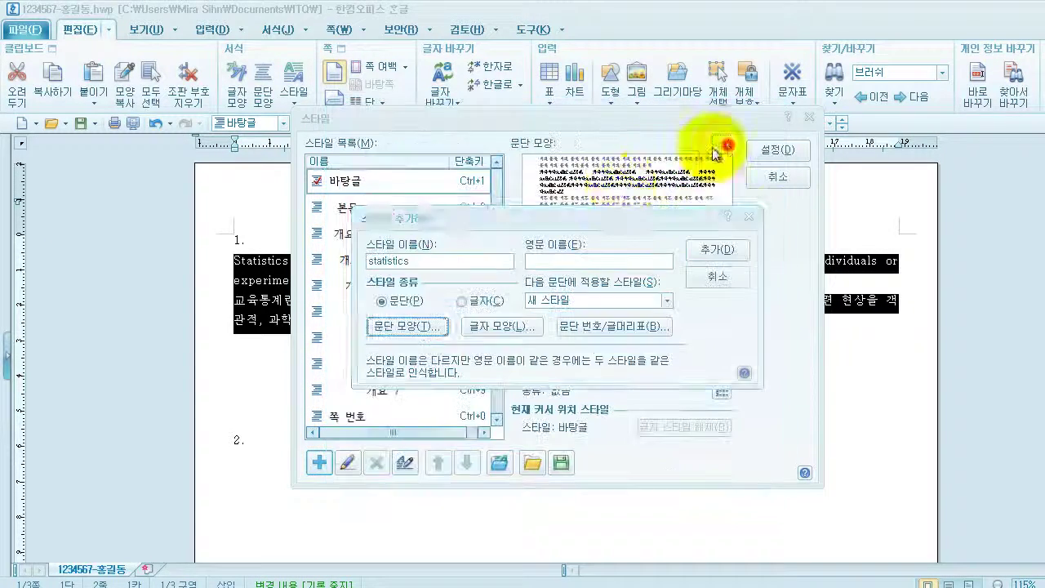
Step: Set the new style's character width (장평) to 105% and its letter spacing (자간) to 5%
left_click(494, 326)
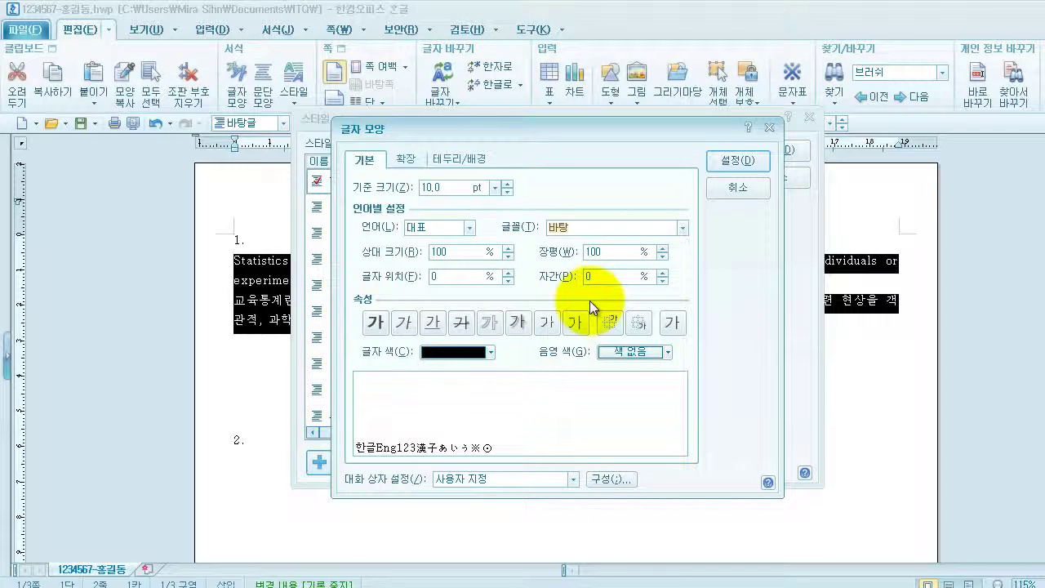
left_click(594, 232)
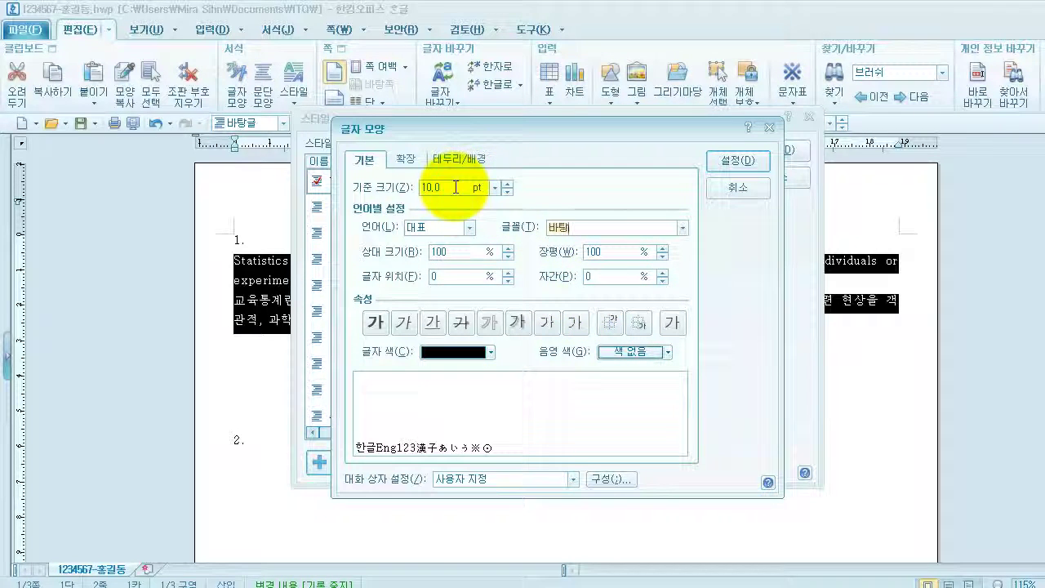
left_click(592, 250)
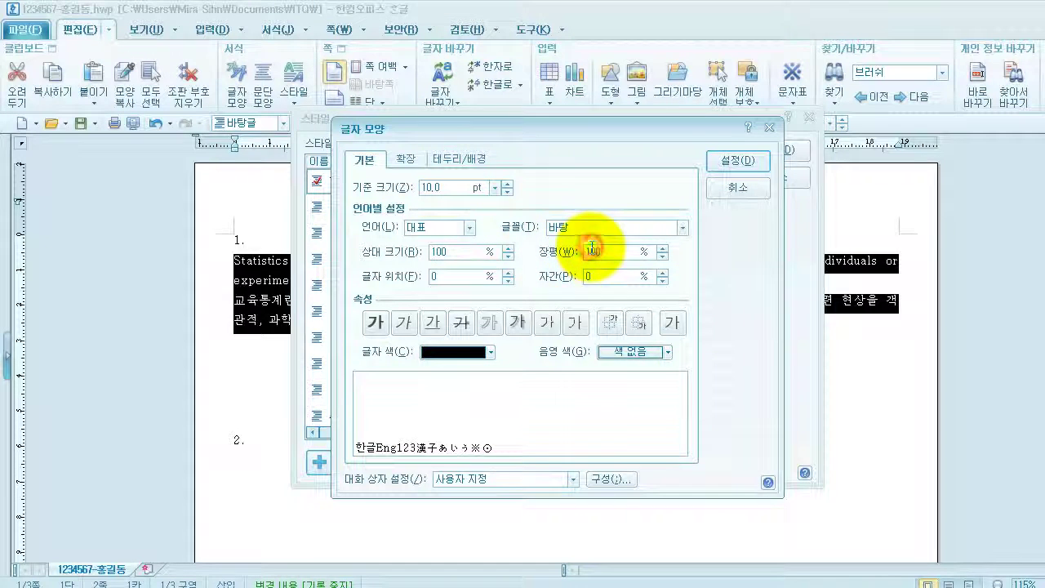
type("105")
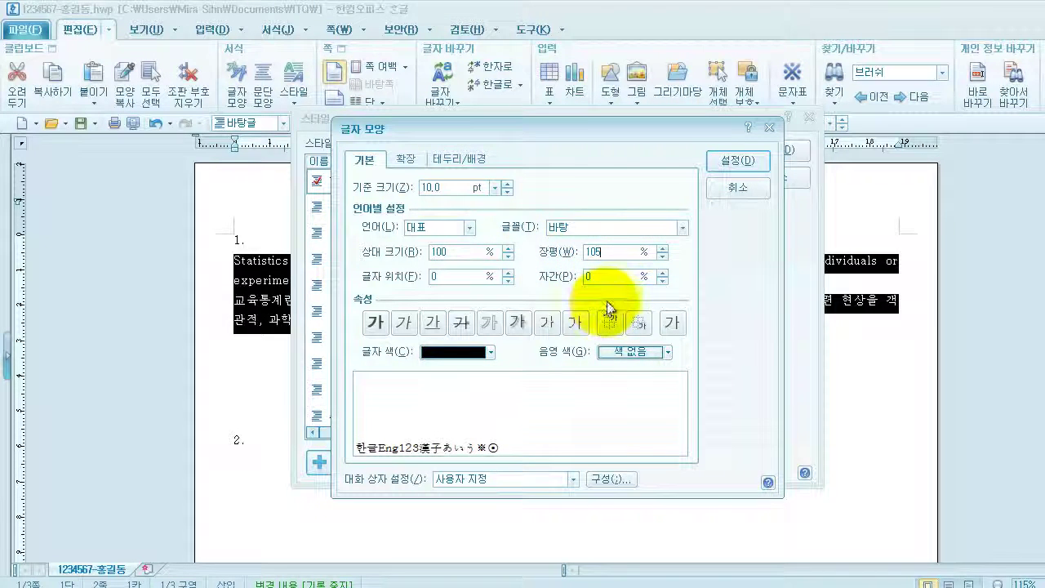
type("5")
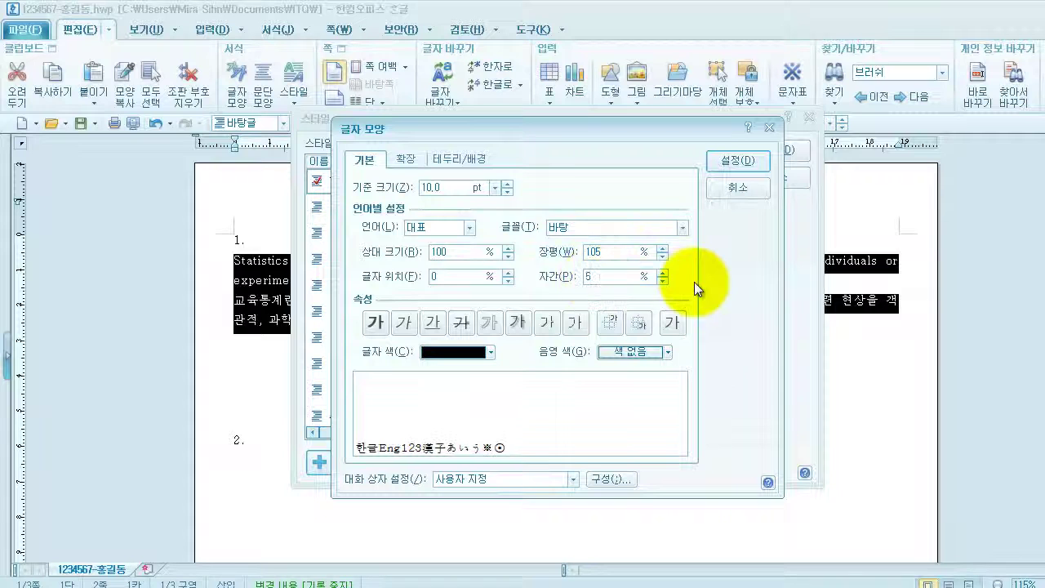
Step: Set the style's font for Korean (한글) text to 돋움
left_click(470, 228)
left_click(439, 258)
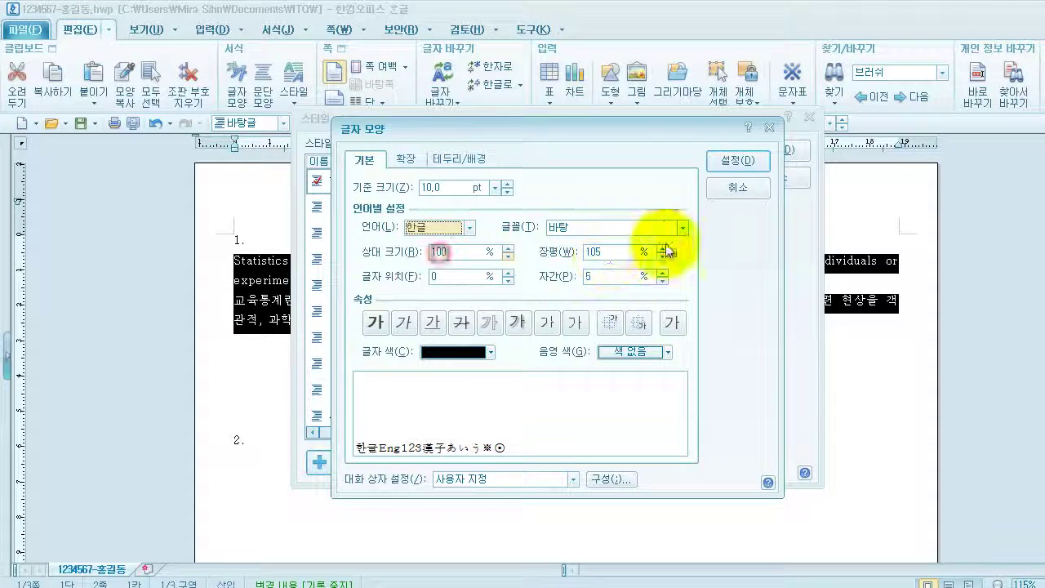
left_click(681, 227)
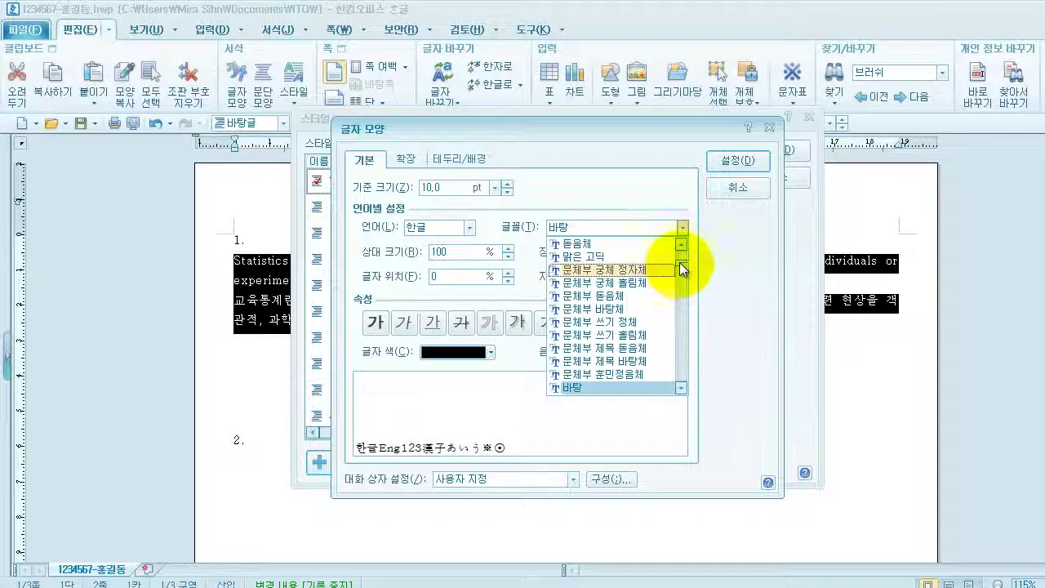
scroll(678, 260, "up", 2)
left_click(575, 312)
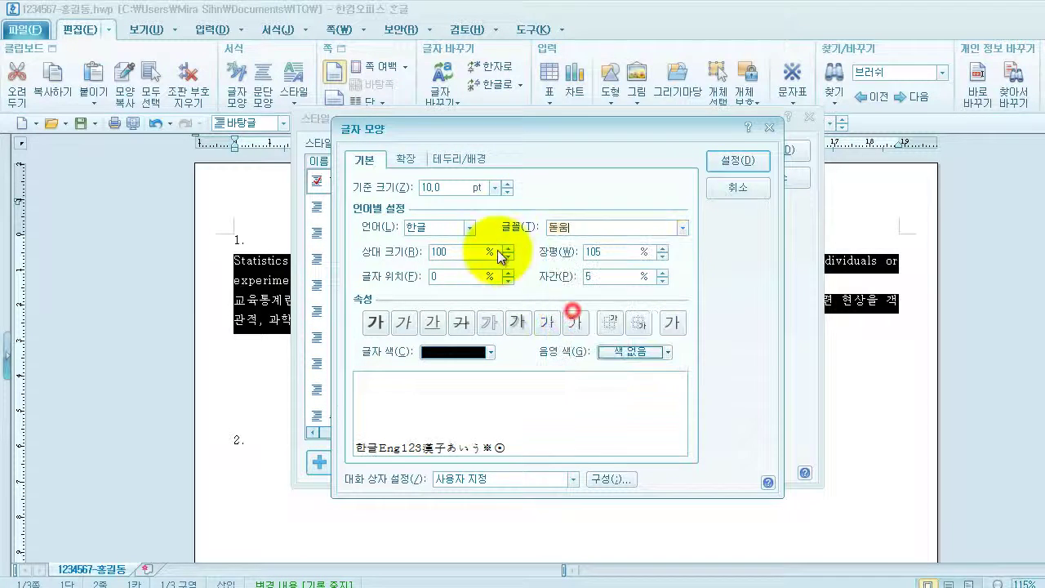
Step: Set the style's font for English (영문) text to 궁서 and accept the character settings
left_click(471, 227)
left_click(444, 266)
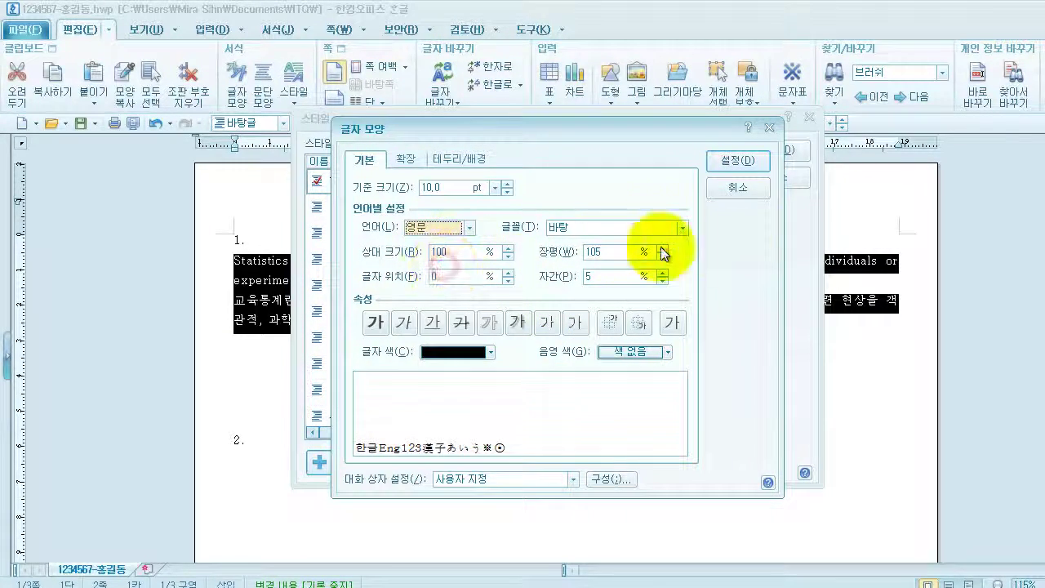
left_click(682, 228)
scroll(620, 268, "up", 5)
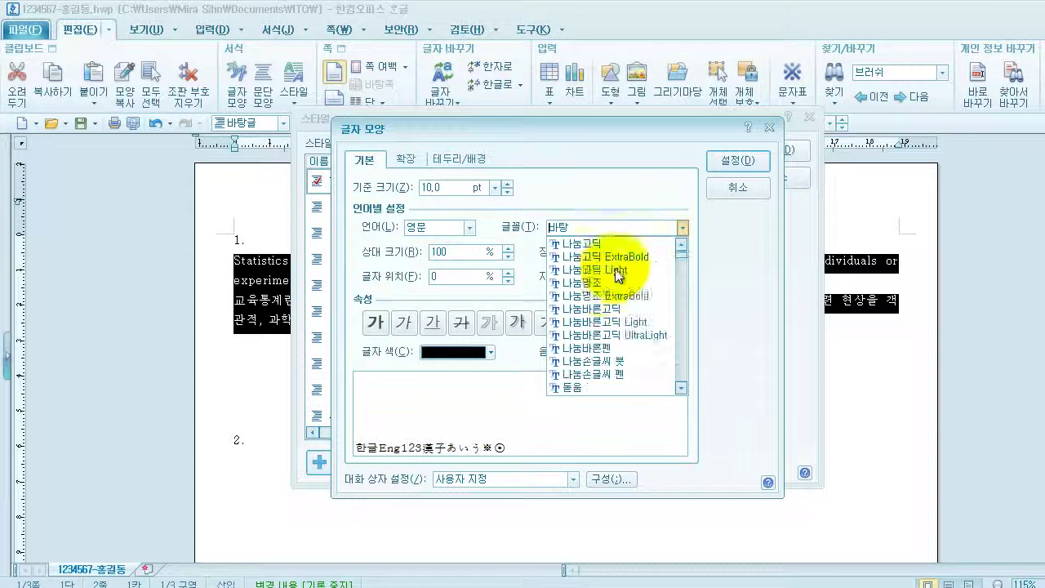
left_click(589, 295)
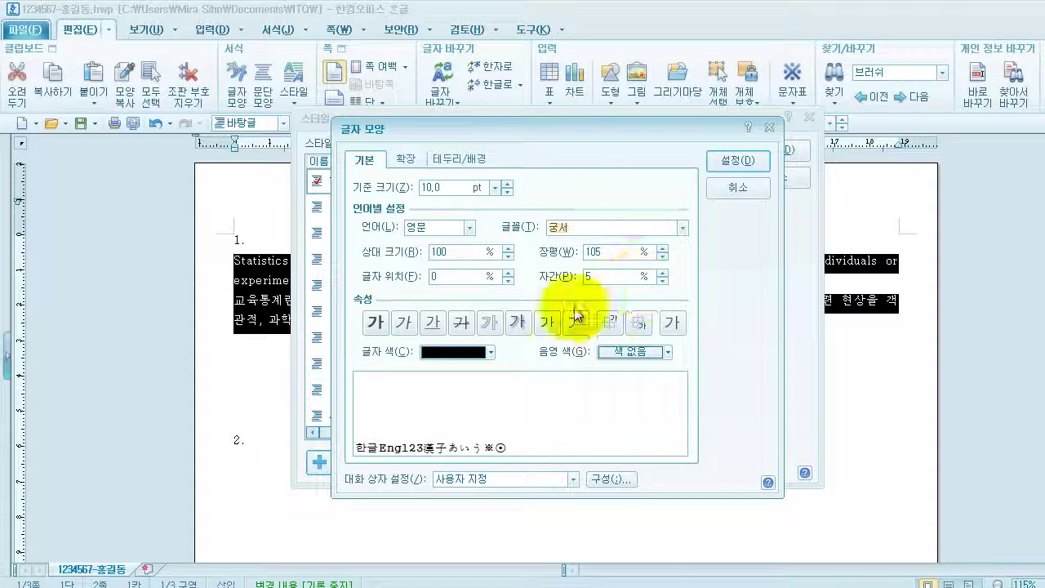
left_click(724, 161)
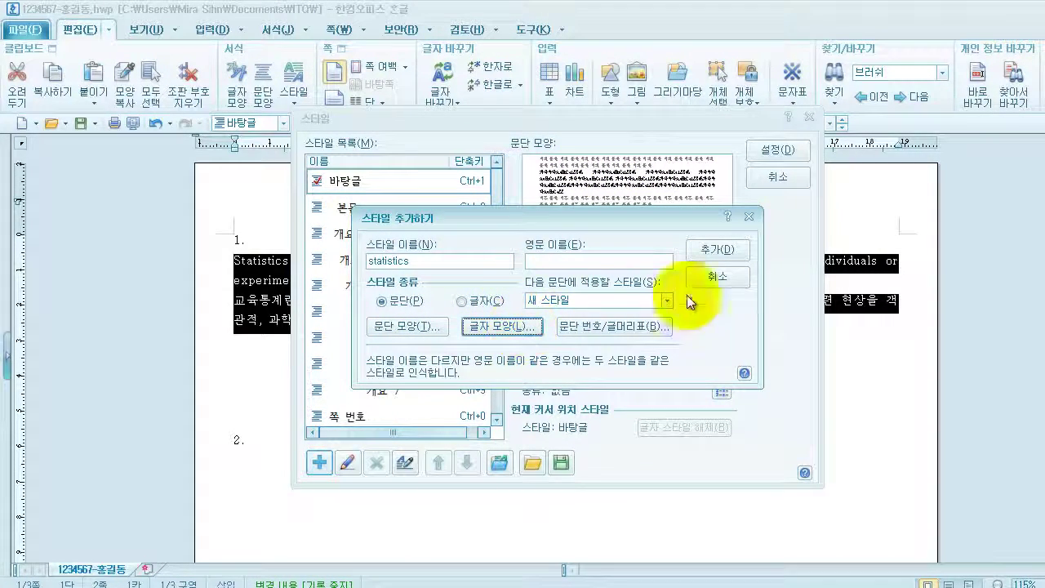
Step: Add the statistics style to the style list and apply it to the selected English and Korean paragraphs
left_click(717, 249)
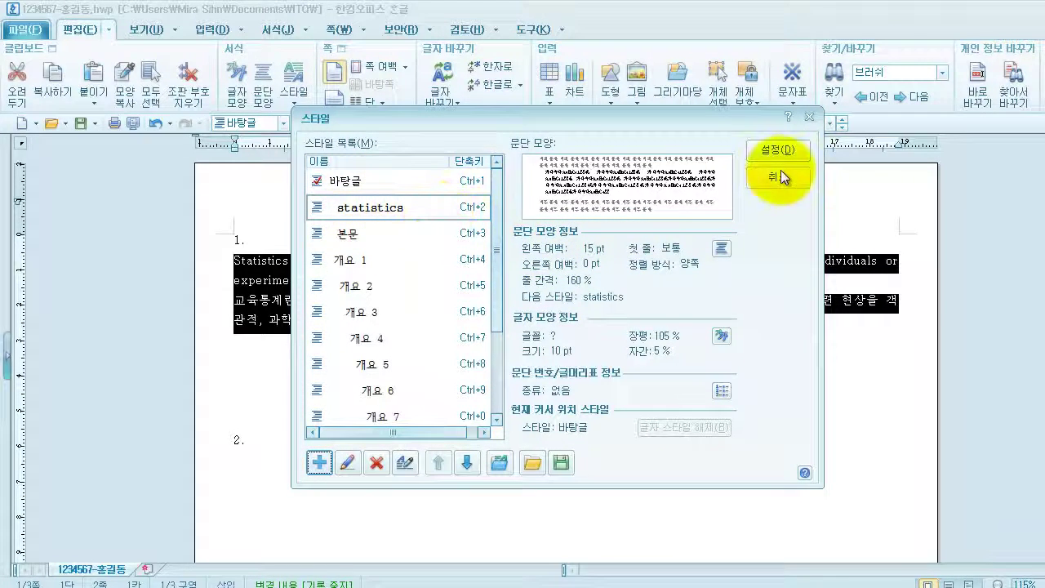
left_click(791, 150)
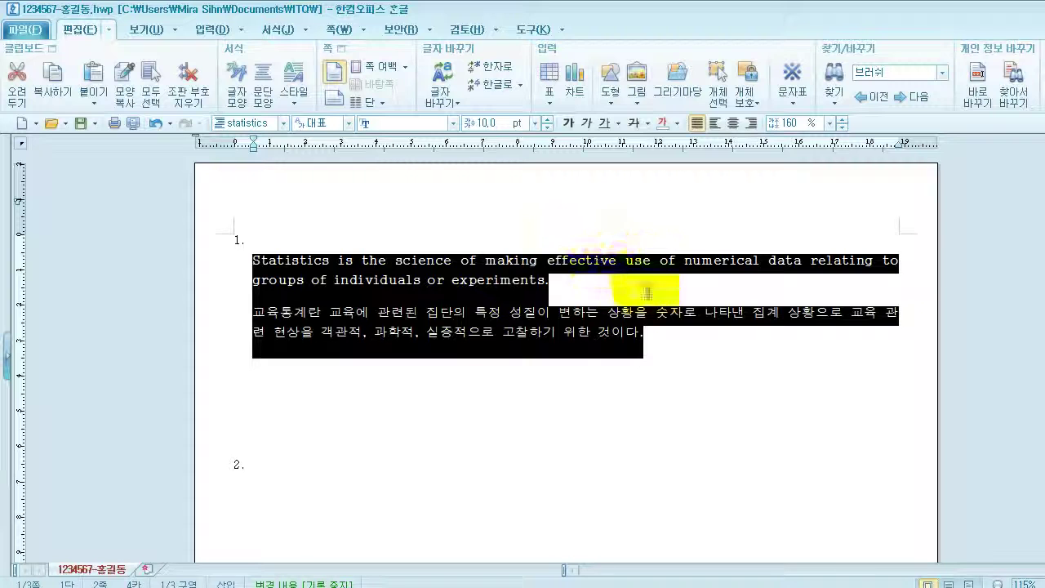
left_click(673, 333)
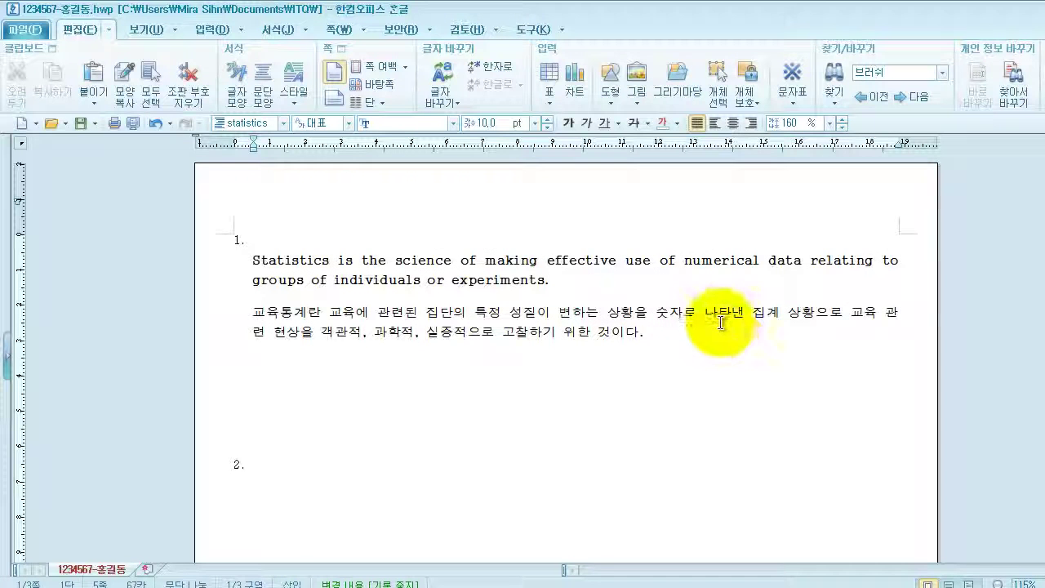
Step: Review the question 2 table conditions and output layout in the exam PDF in Adobe Reader, and return to the Hangul document
scroll(696, 351, "down", 3)
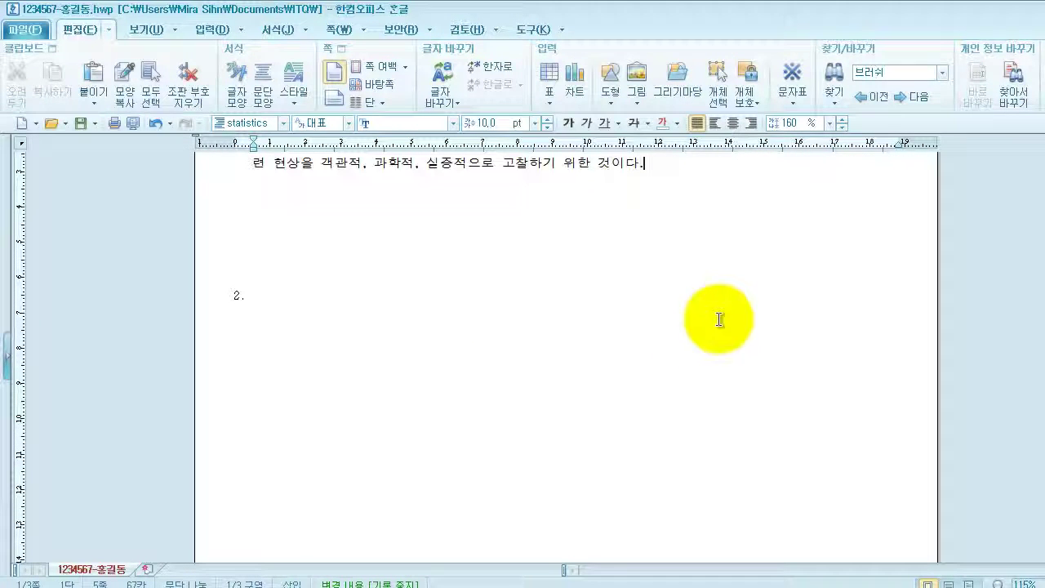
left_click(340, 301)
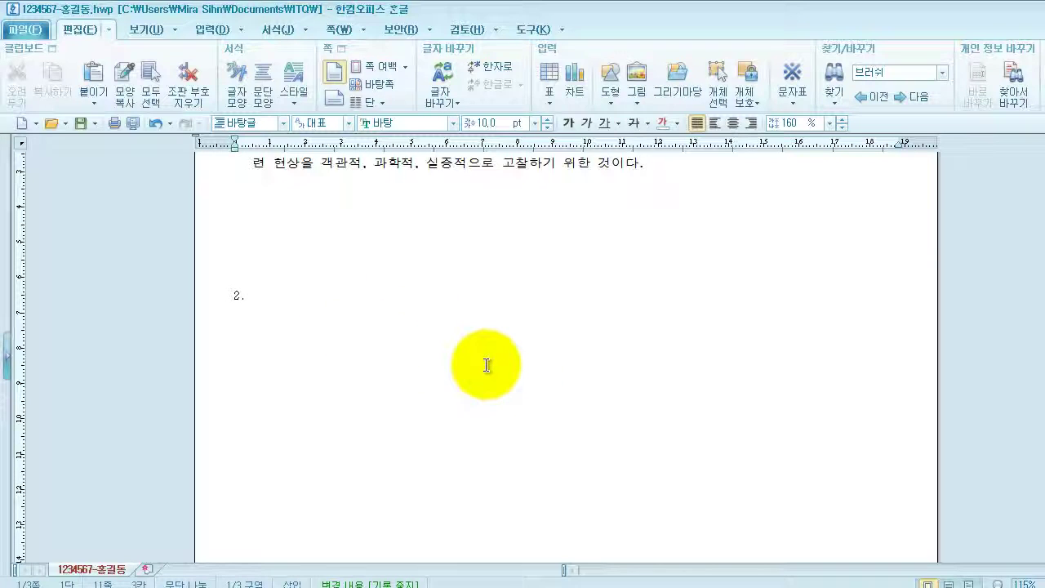
key("alt+Tab")
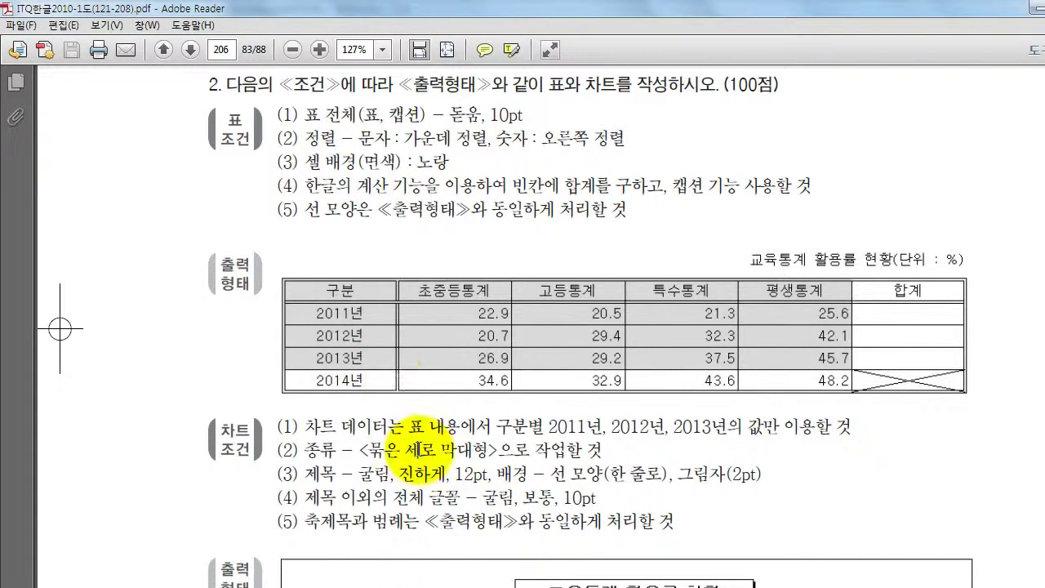
mouse_move(315, 581)
left_click(268, 527)
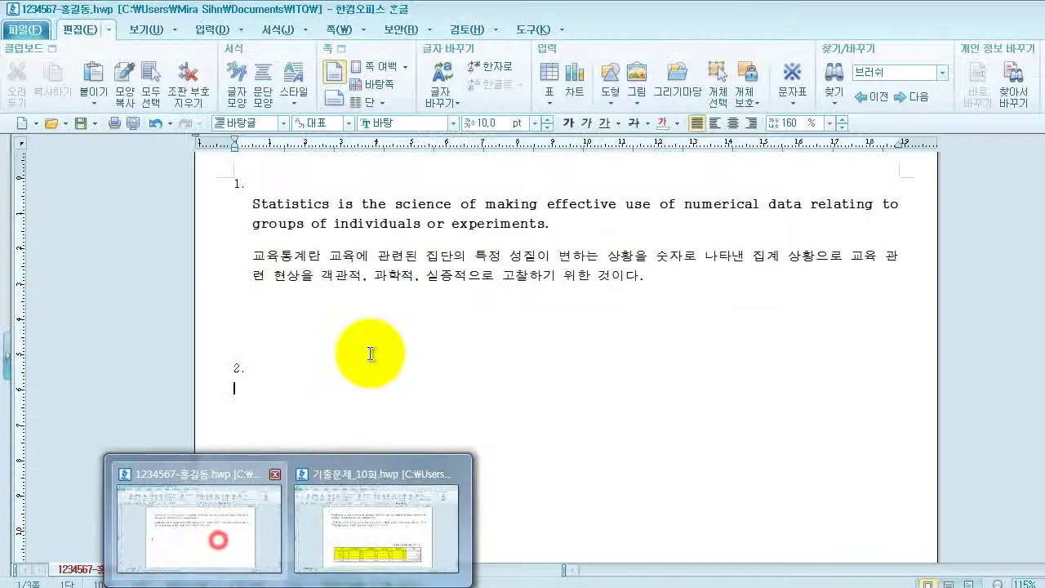
Step: Insert a table with 5 rows and 6 columns on the line below "2.", treated as a character
left_click(326, 358)
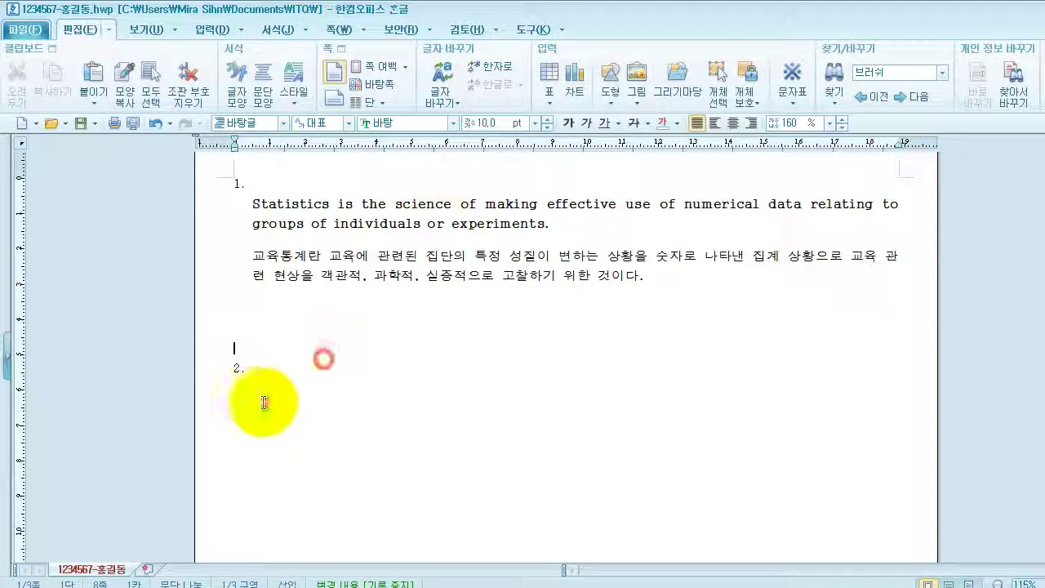
left_click(270, 395)
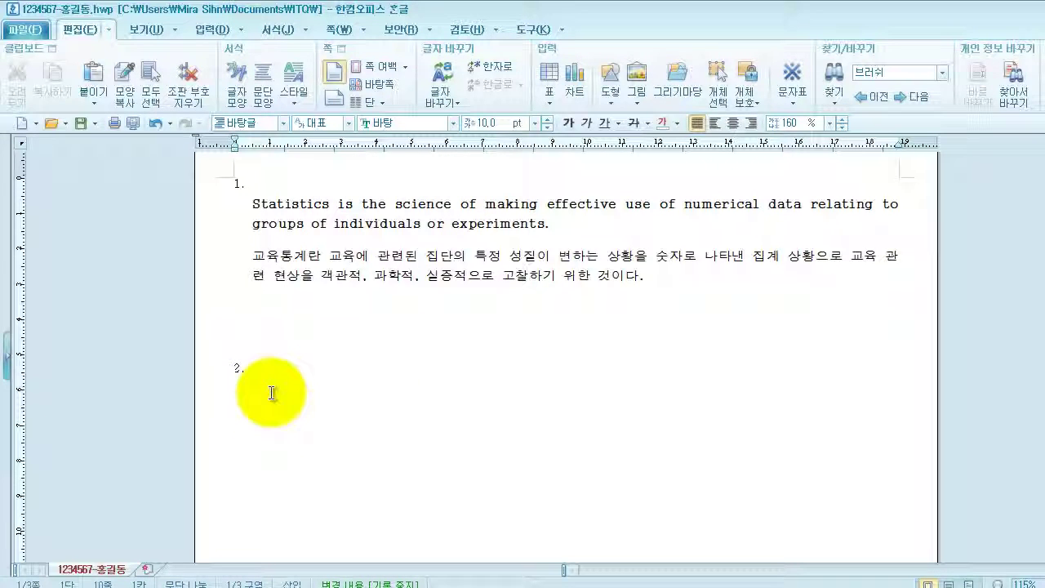
key("ctrl+n")
key("t")
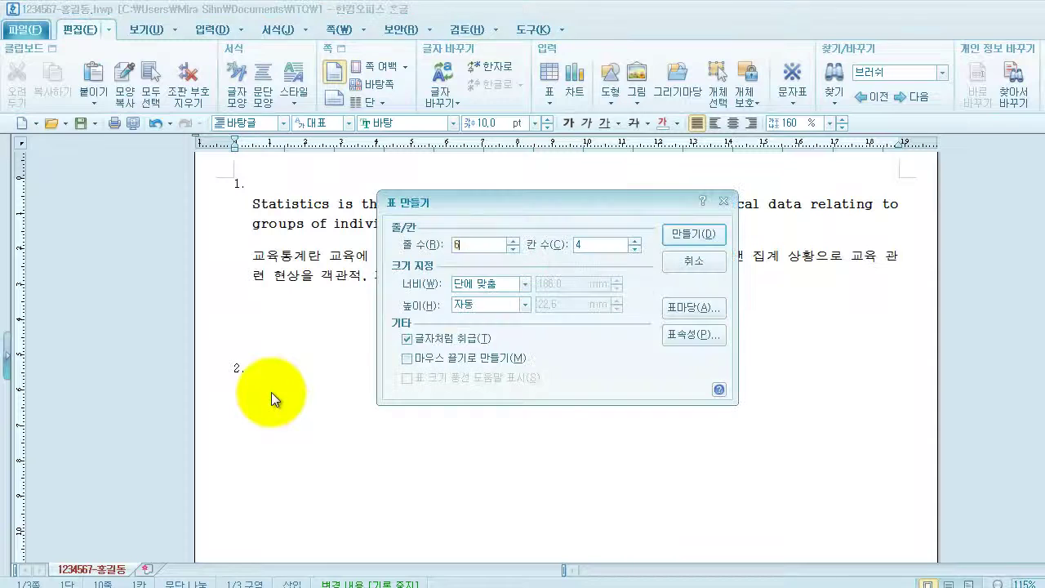
double_click(478, 249)
type("5")
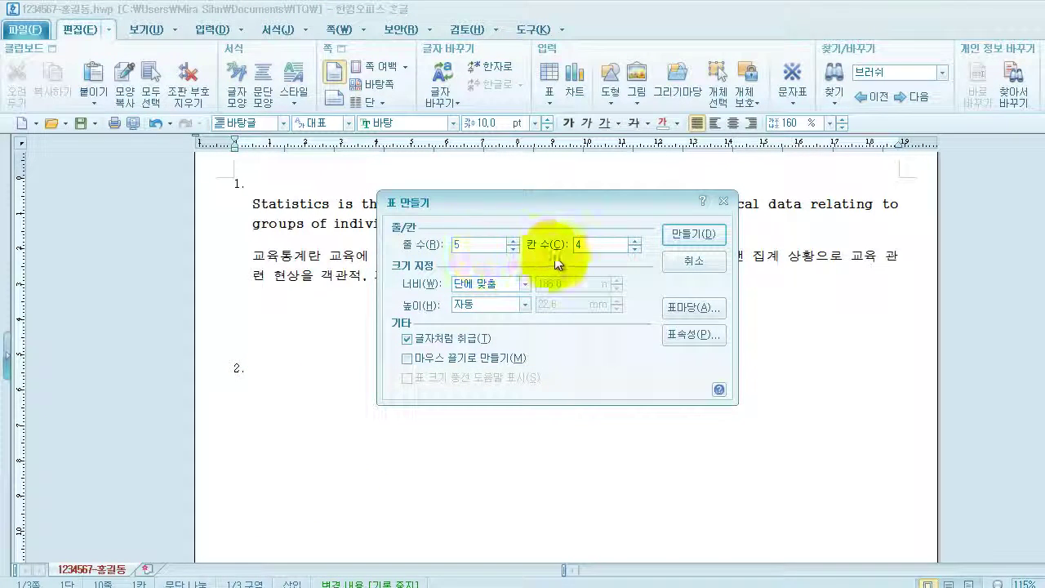
double_click(585, 245)
type("6")
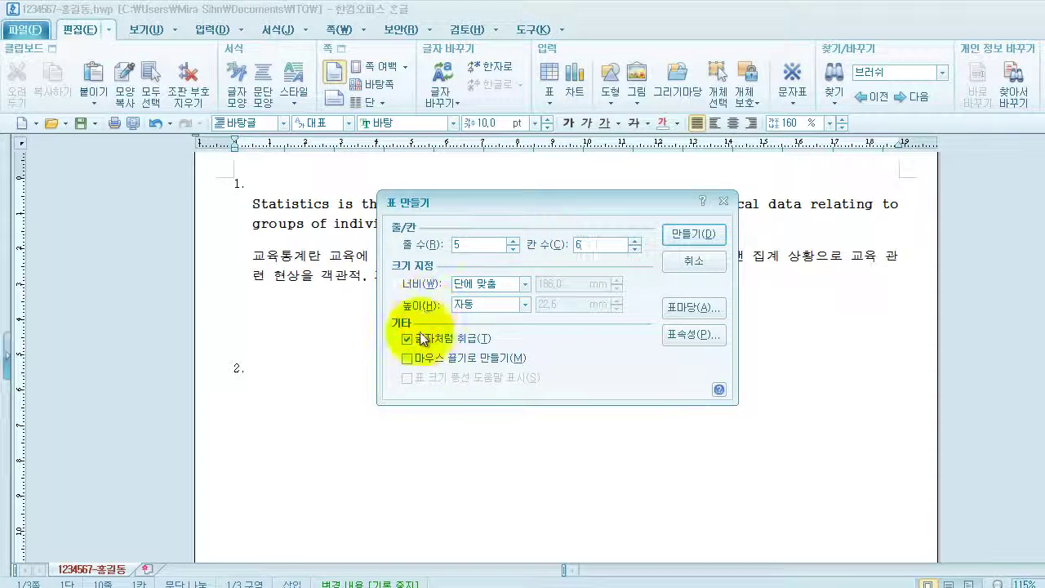
left_click(693, 235)
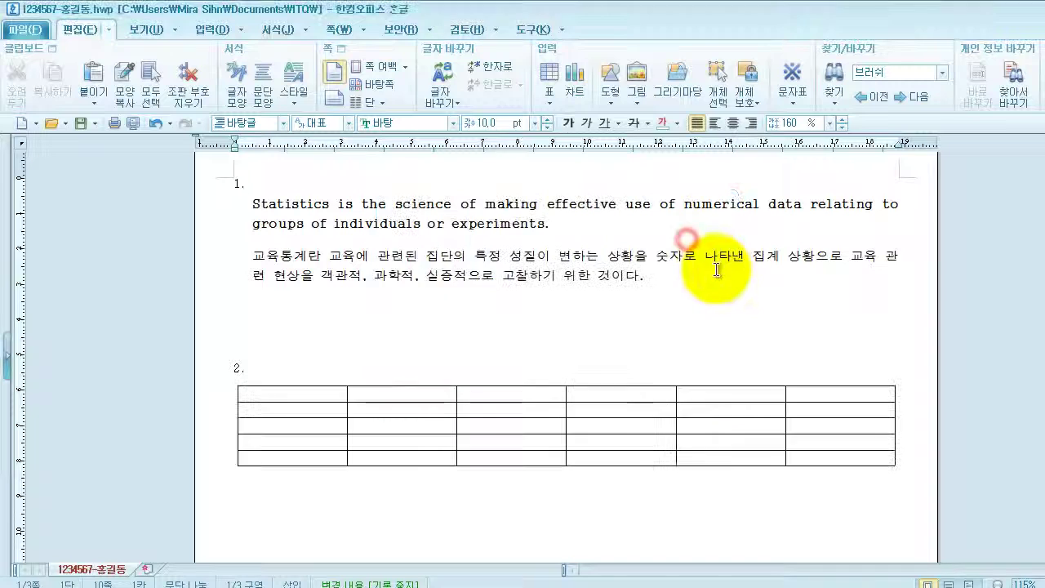
Step: Fill in the table's headings and yearly figures, and autofill the 구분 column from 2011년 and 2012년 down to 2014년
left_click(323, 397)
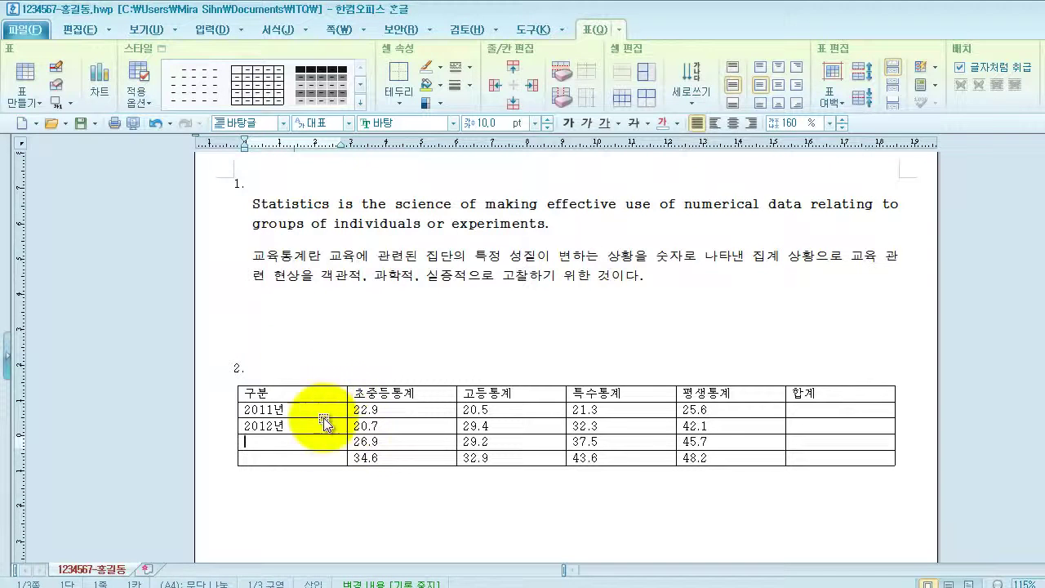
left_click_drag(255, 394, 276, 423)
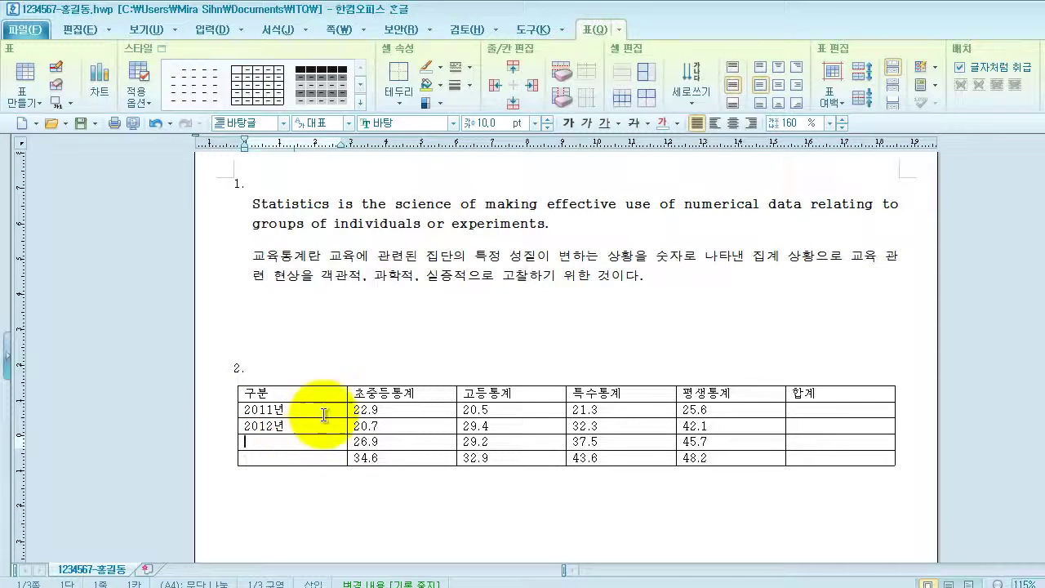
left_click_drag(262, 410, 331, 456)
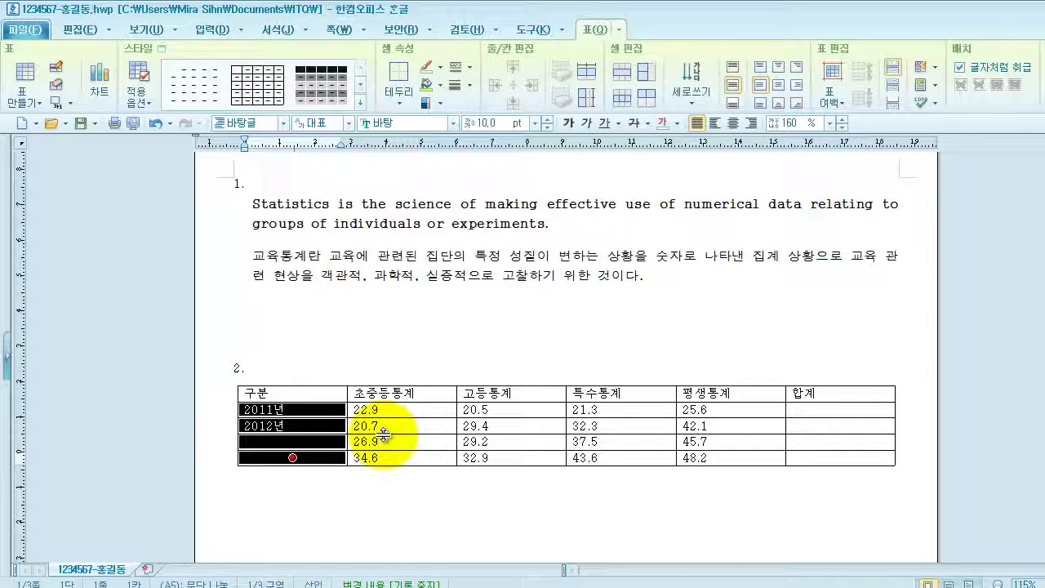
key("a")
key("Escape")
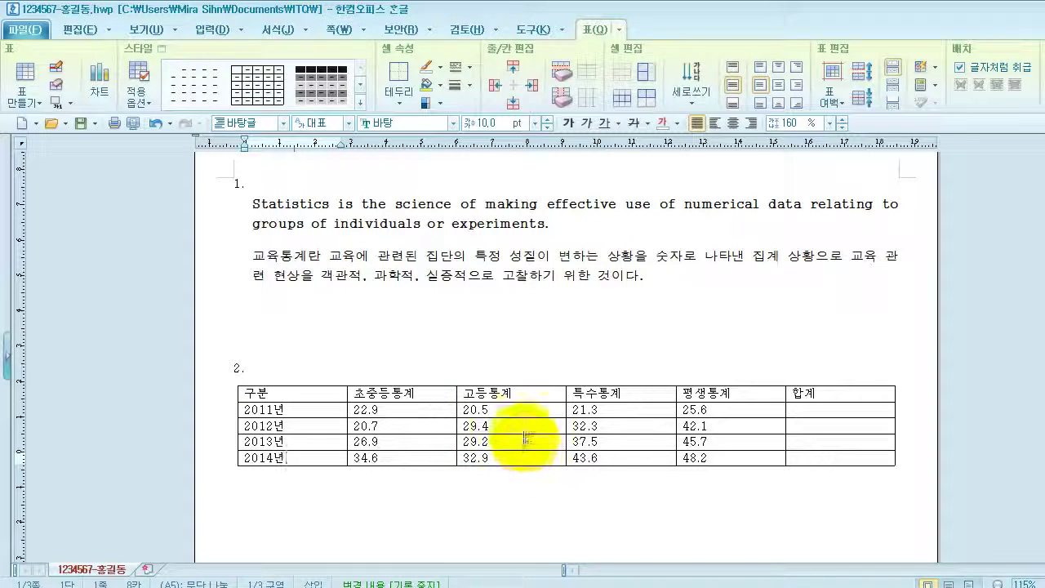
Step: Set the font of all cells in the question 2 table to 돋움 and centre their text
left_click(311, 396)
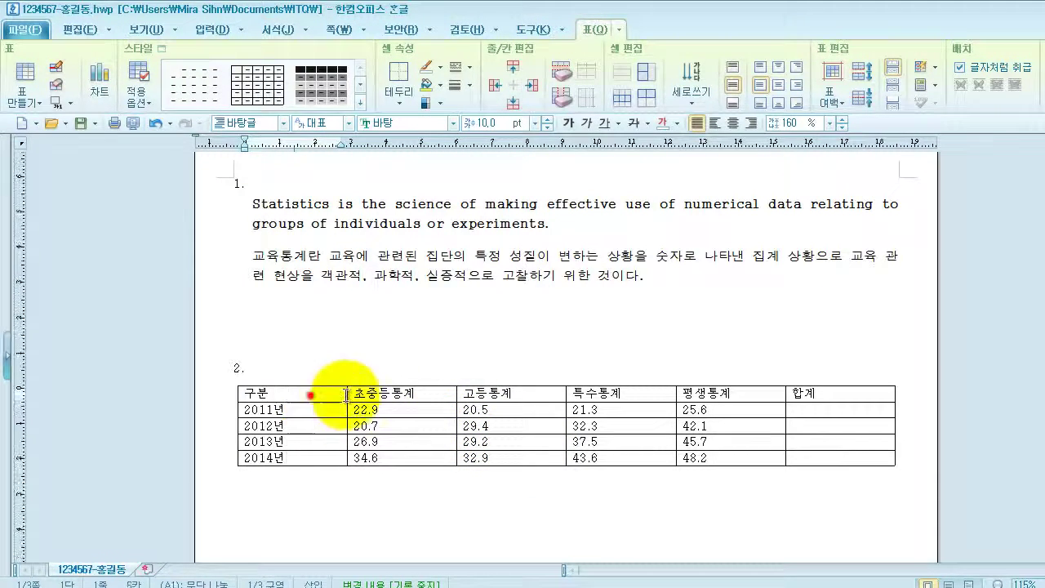
left_click_drag(346, 396, 840, 458)
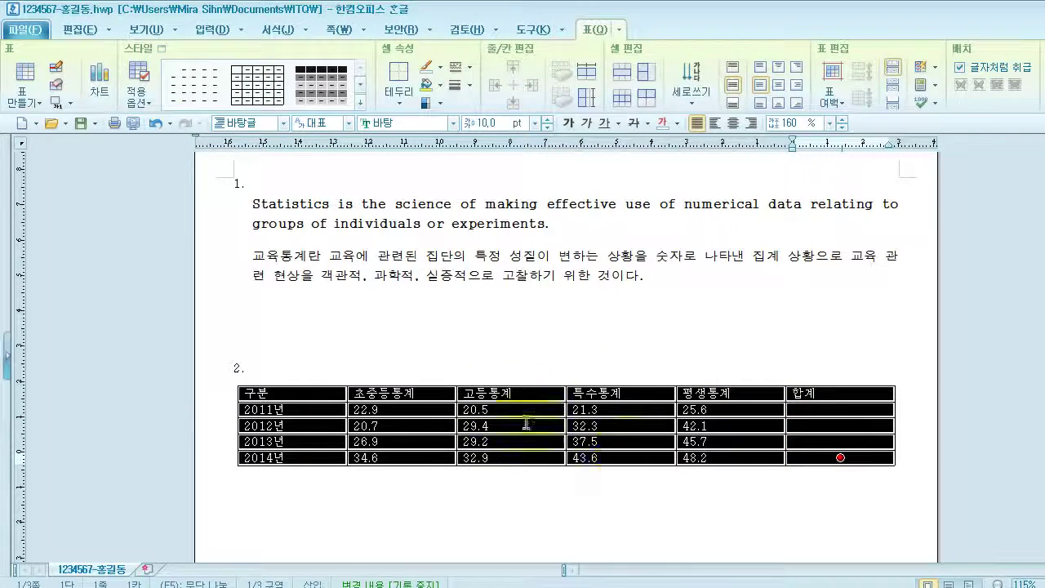
left_click(452, 123)
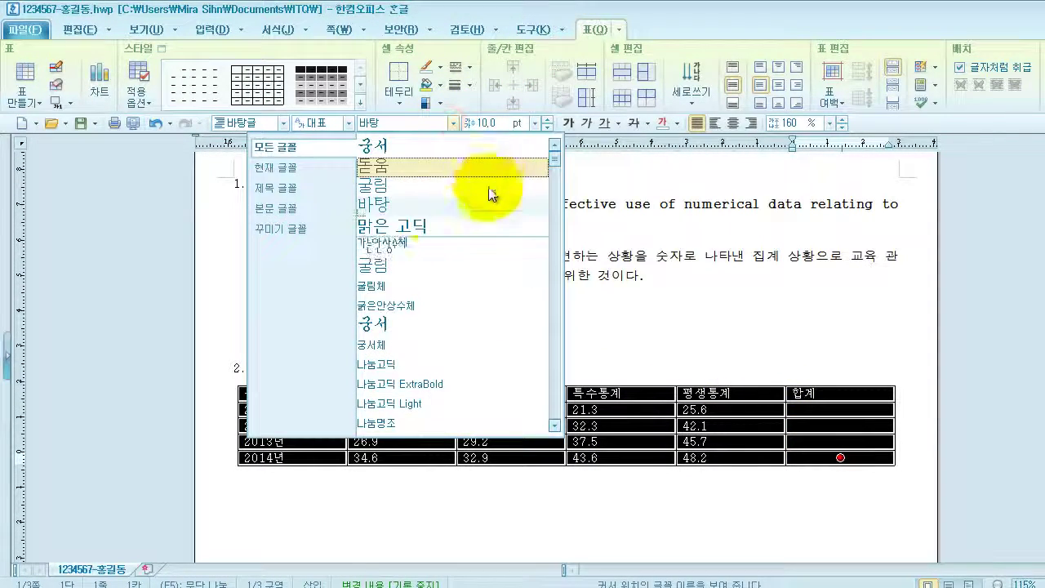
left_click(398, 169)
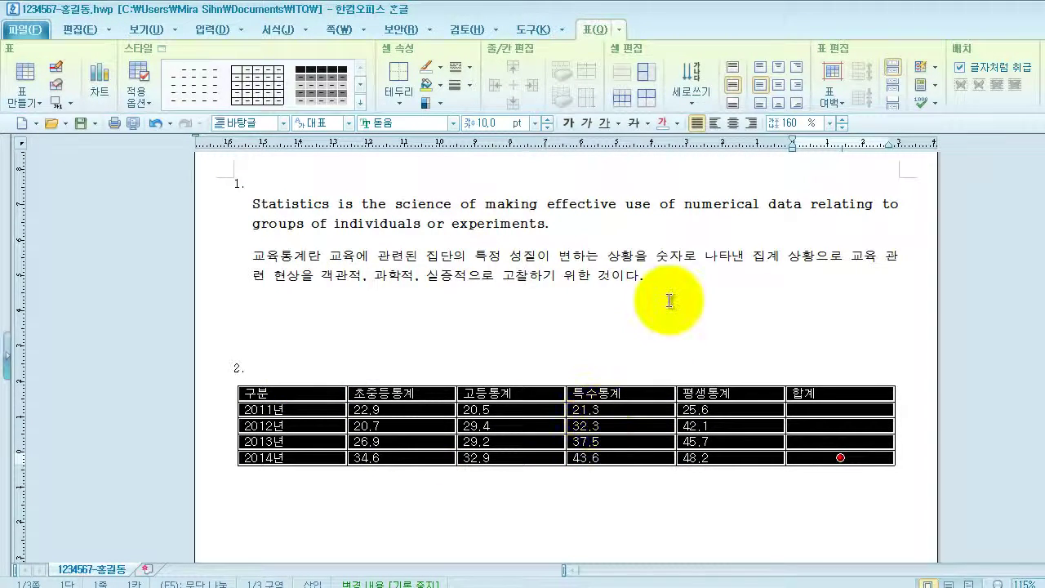
left_click(733, 123)
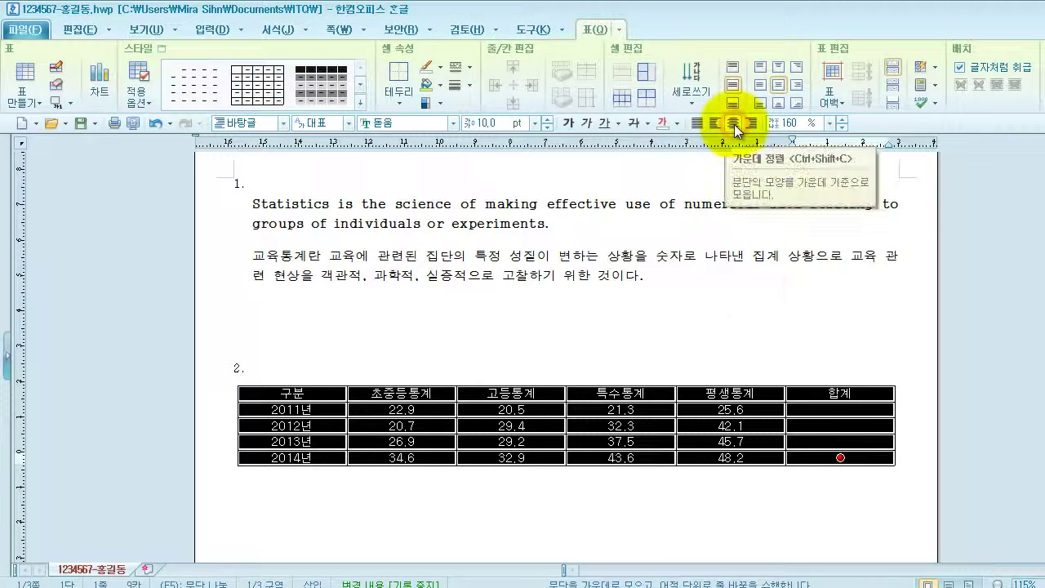
left_click(723, 356)
Step: Right-align the numeric cells and the empty 합계 cells in the 2011년 to 2014년 rows
left_click_drag(437, 418, 858, 455)
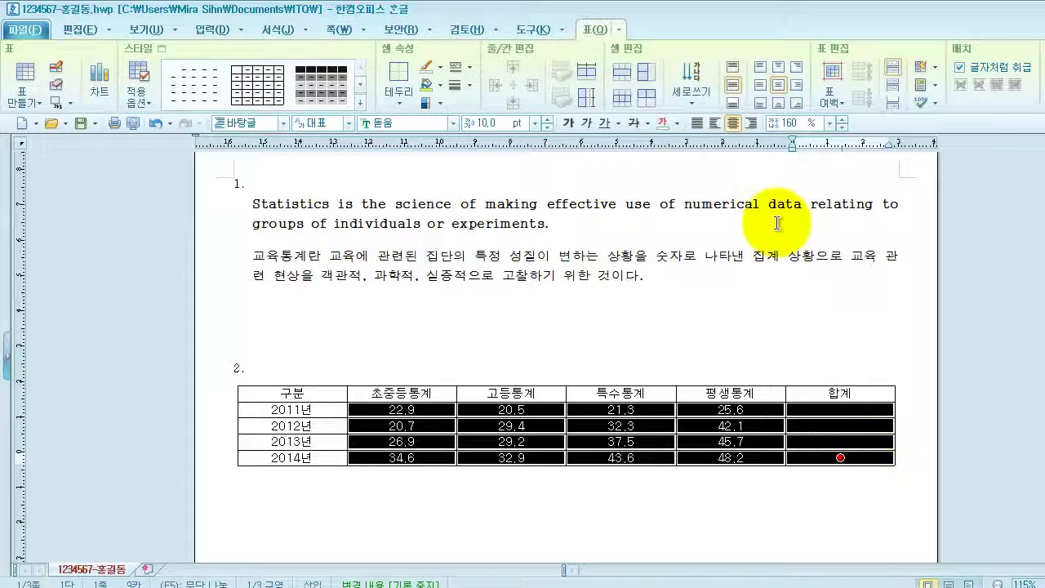
left_click(751, 122)
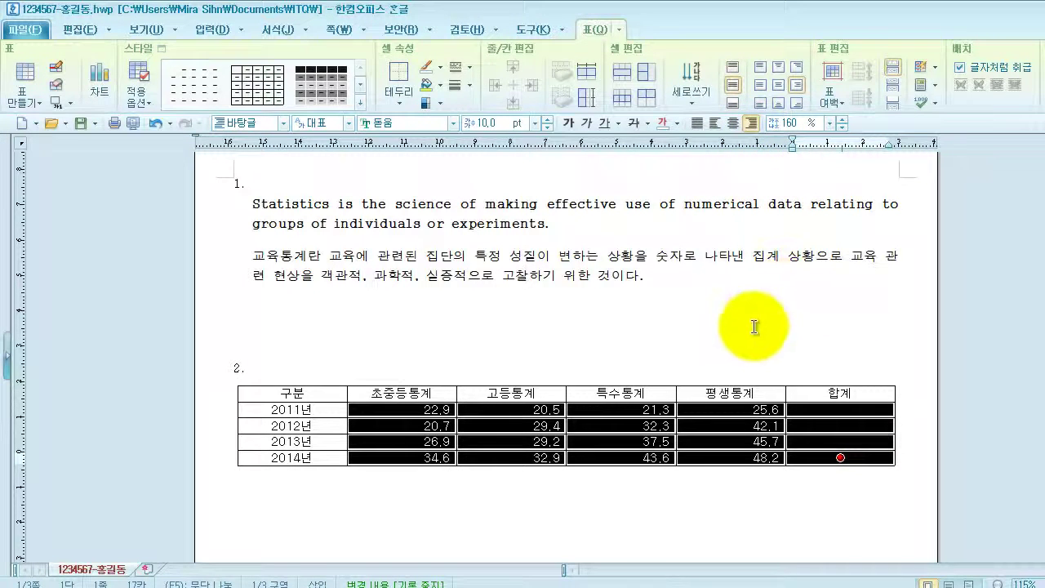
left_click(752, 327)
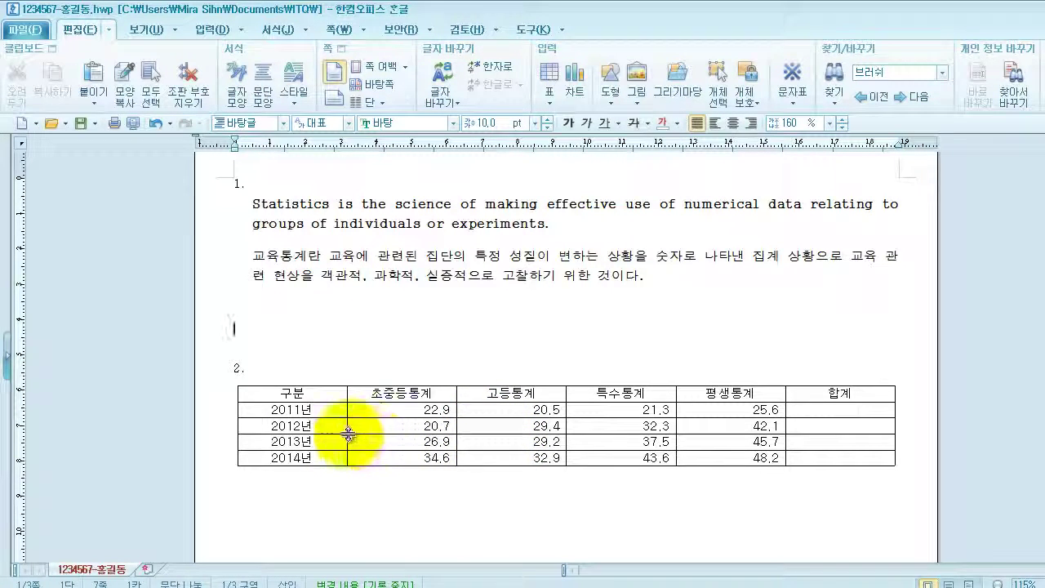
Step: Fill the cells from the 구분 heading through the 2013년 평생통계 figure with solid yellow (RGB 255,255,0)
left_click_drag(326, 392, 723, 442)
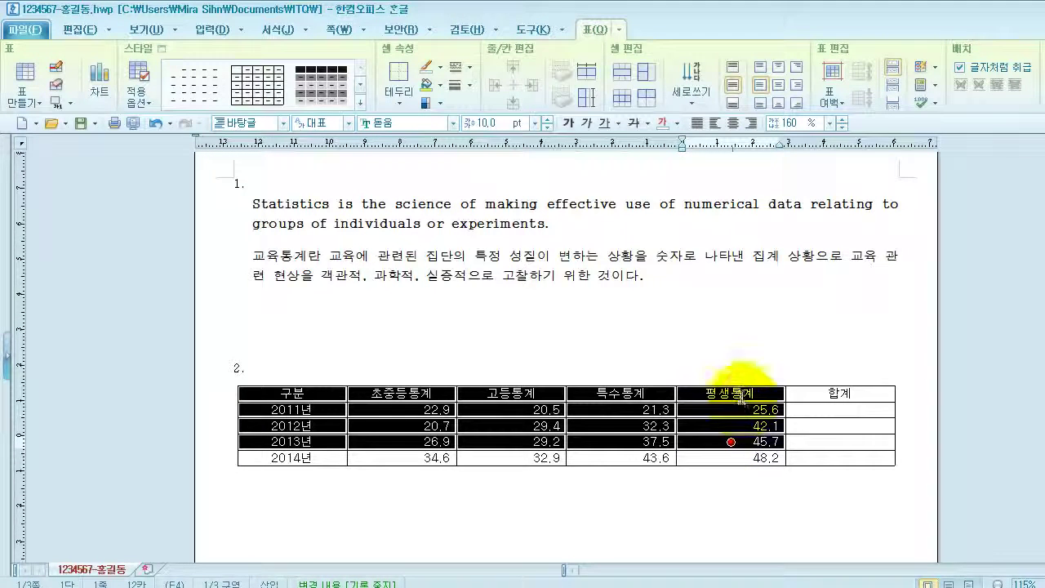
scroll(740, 398, "down", 1)
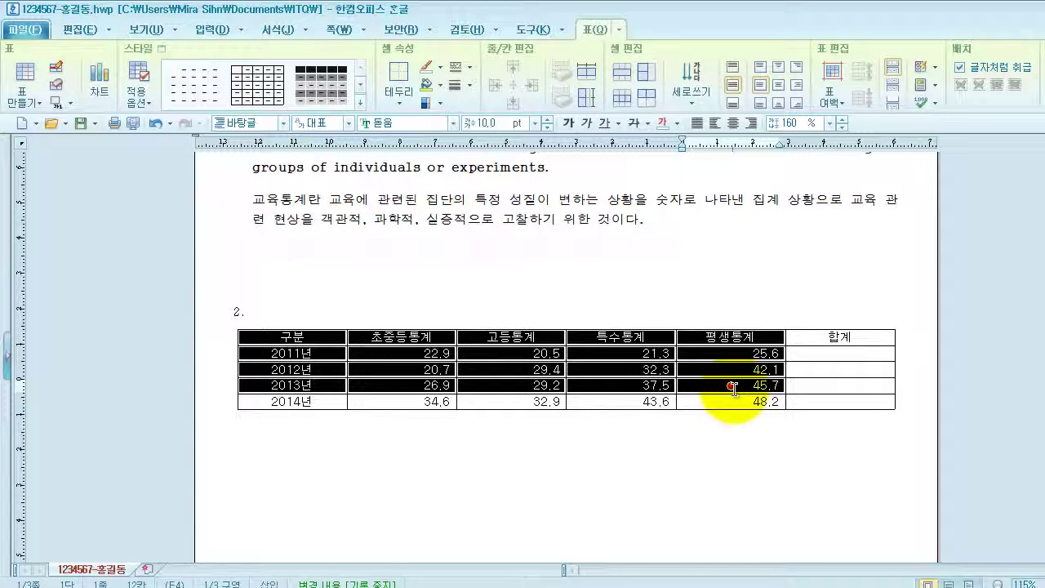
key("l")
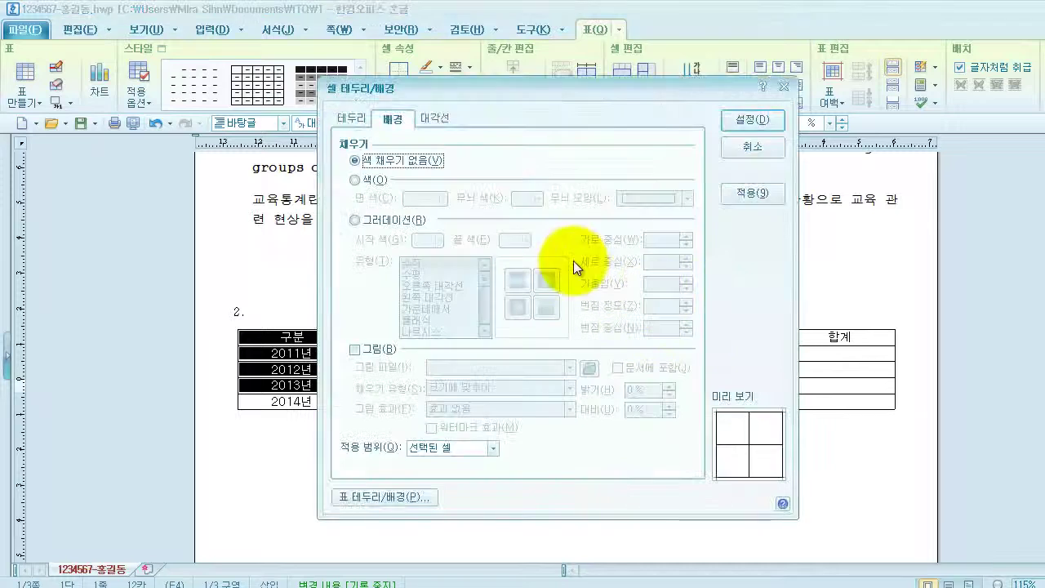
left_click(359, 179)
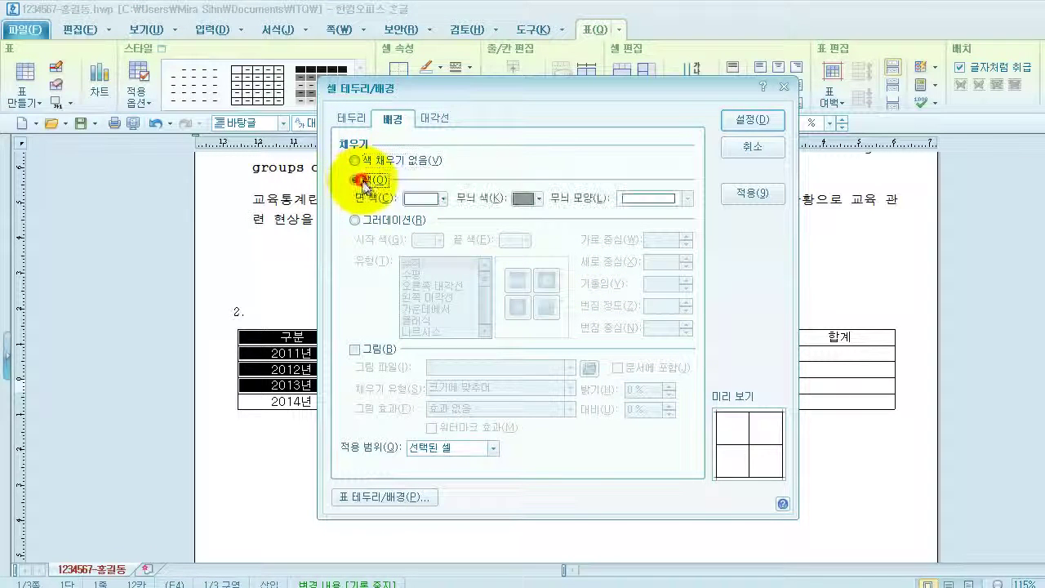
left_click(445, 199)
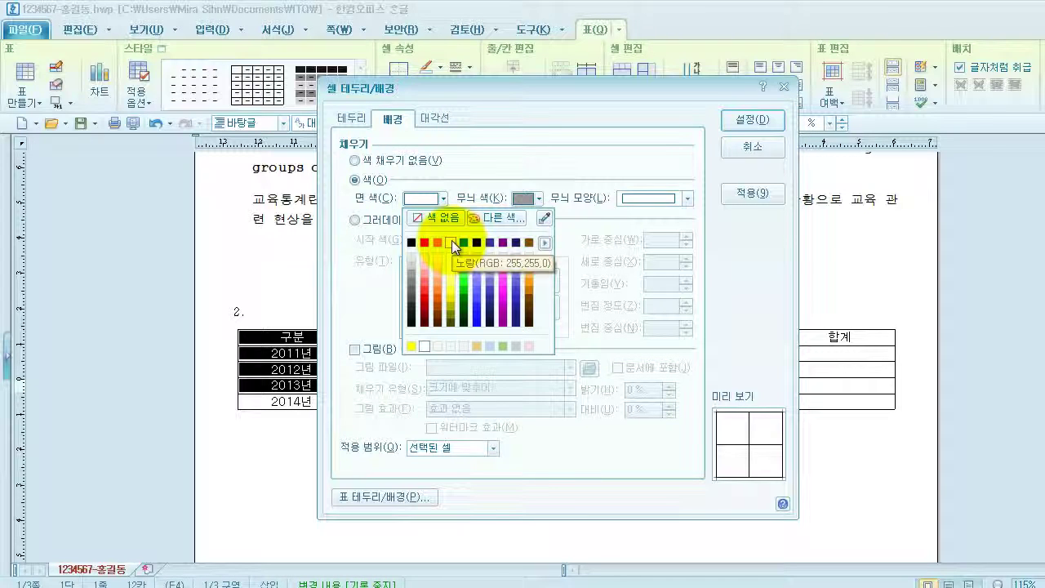
left_click(451, 241)
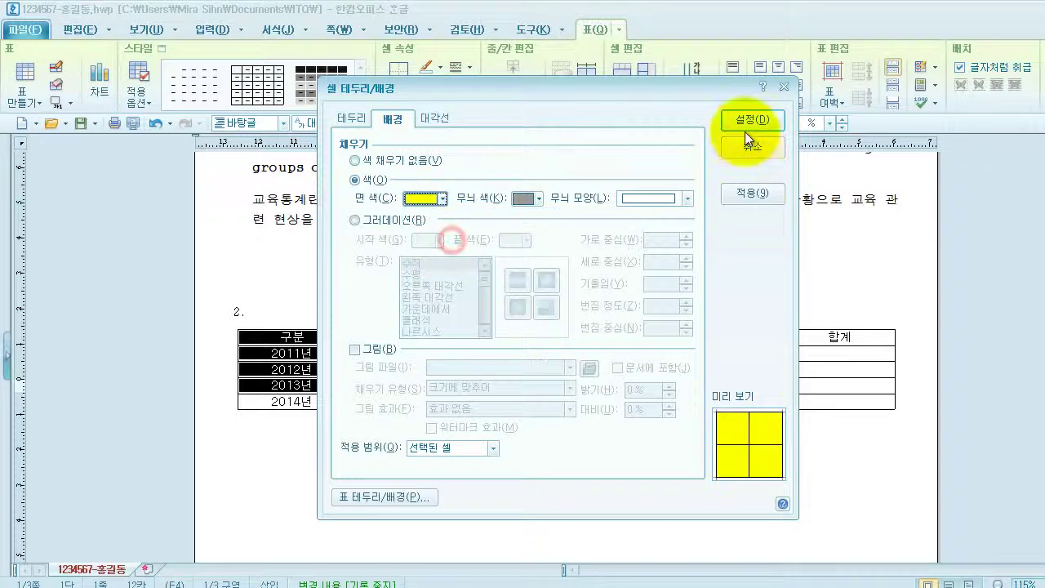
left_click(743, 122)
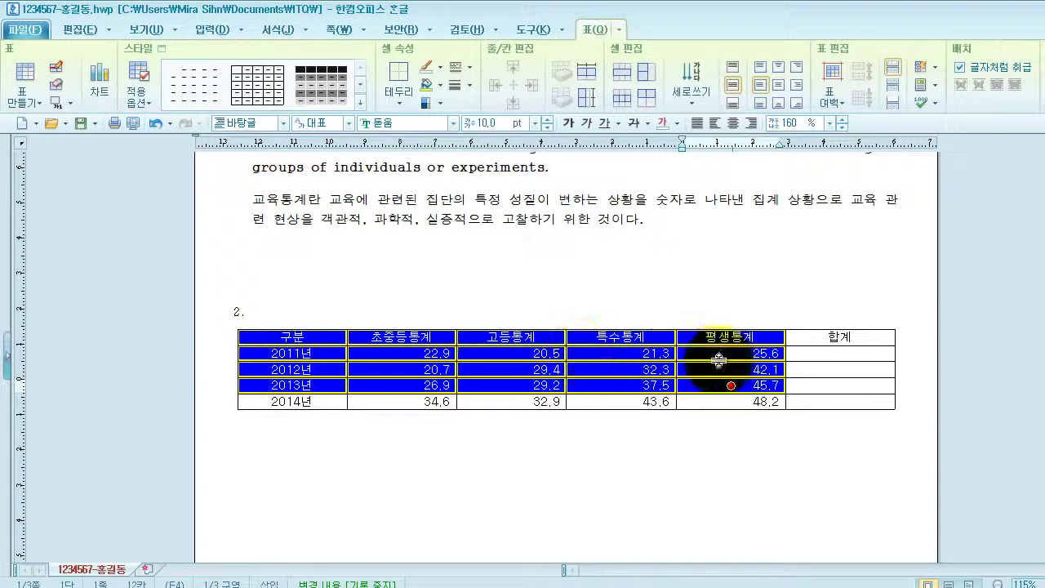
Step: Calculate the row sums for 2011년, 2012년 and 2013년 into the 합계 column with the block sum function
left_click(792, 353)
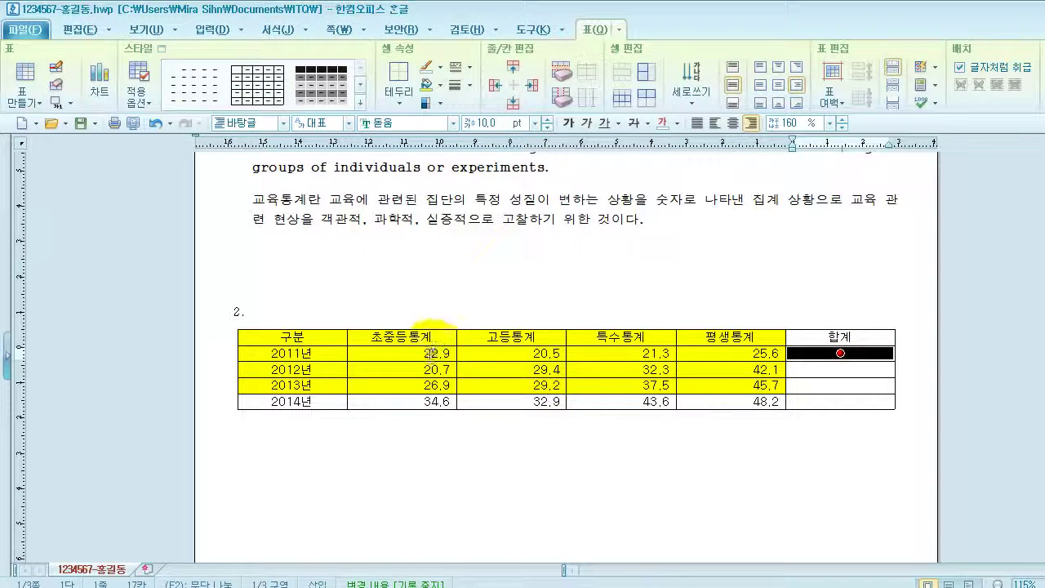
left_click_drag(441, 353, 815, 386)
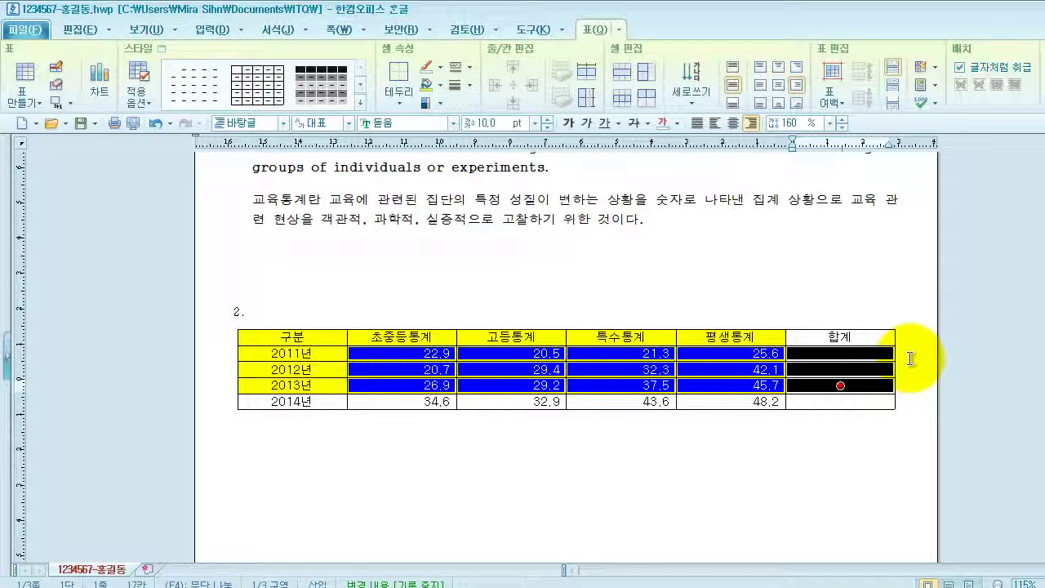
key("ctrl+shift+s")
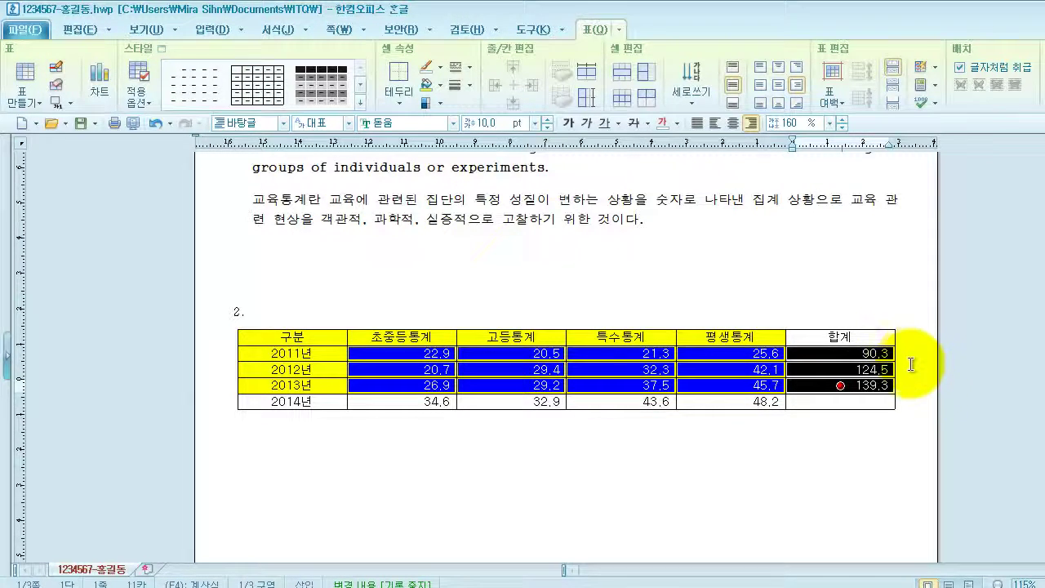
Step: Add a caption to the table and replace its default text with "교육통계 활용률 현황(단위 : %)"
left_click(857, 399)
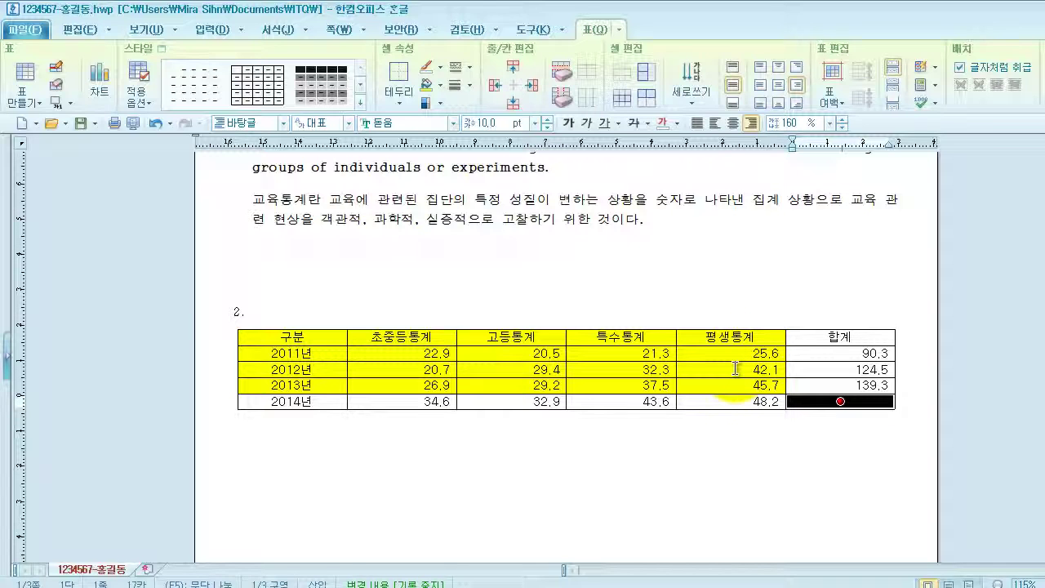
key("ctrl+n")
key("c")
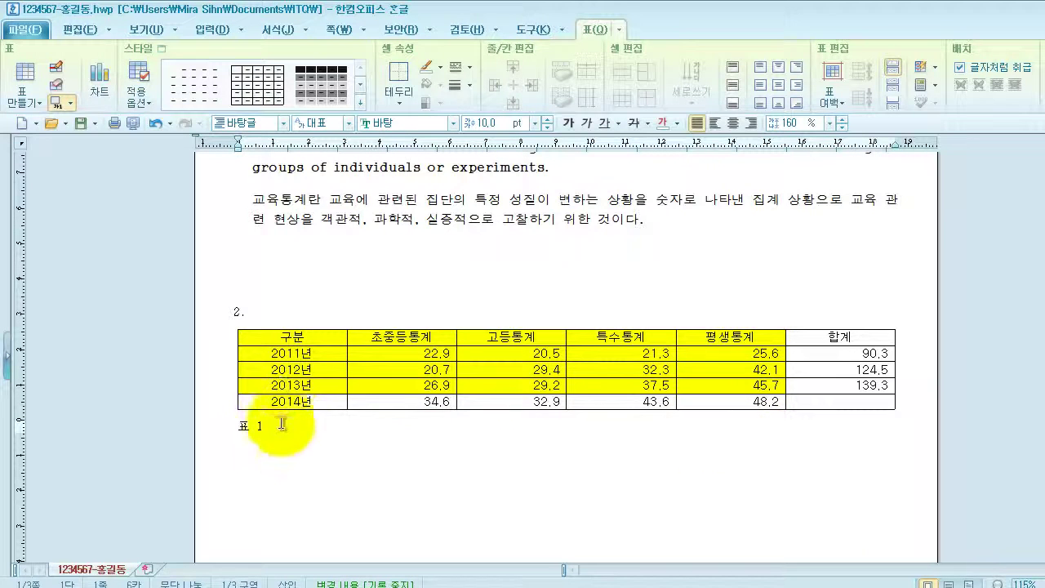
left_click_drag(282, 425, 242, 426)
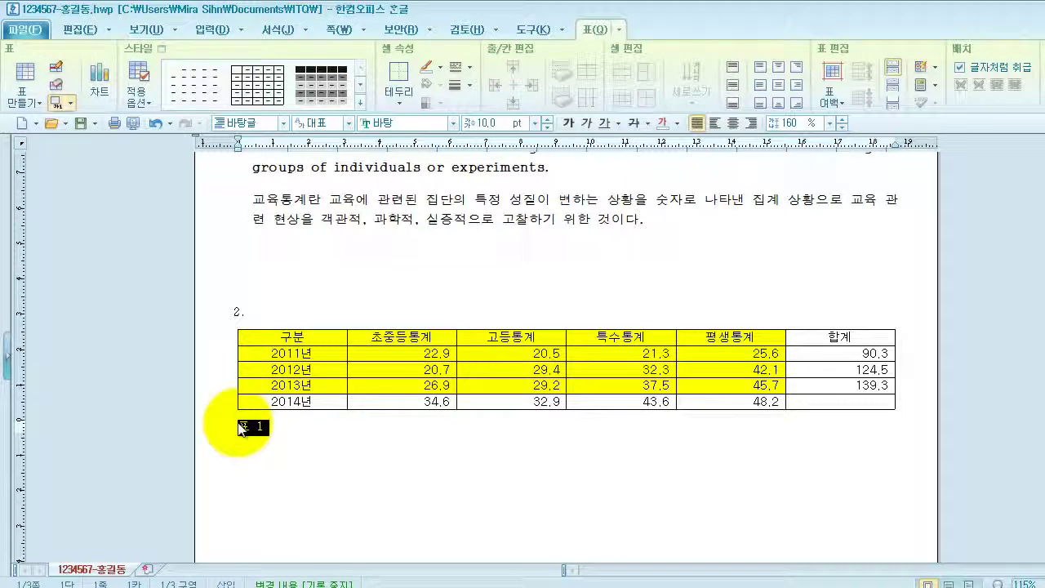
key("Delete")
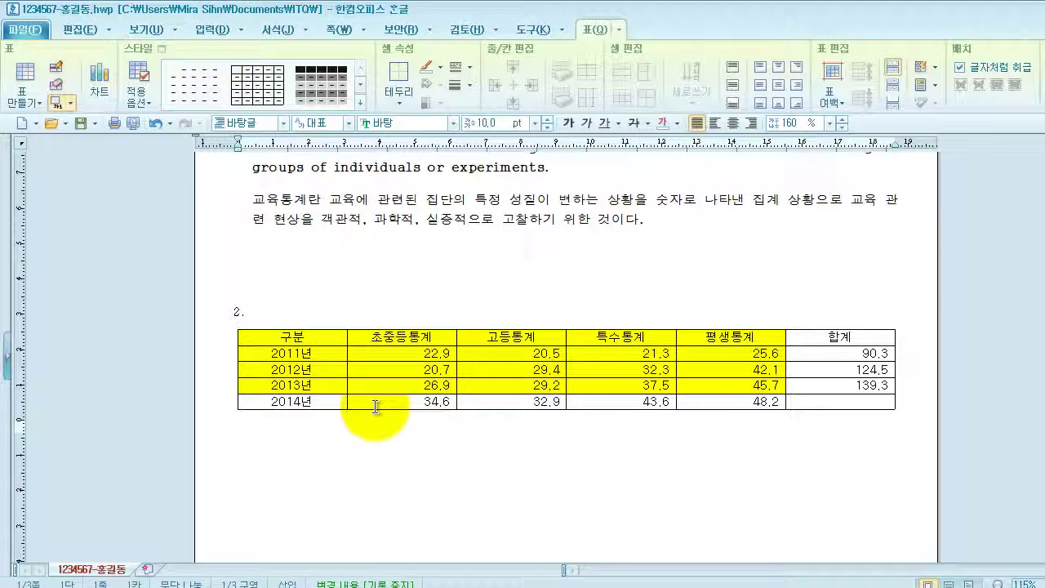
type("교육통계 활용률 현황(단위 : %)")
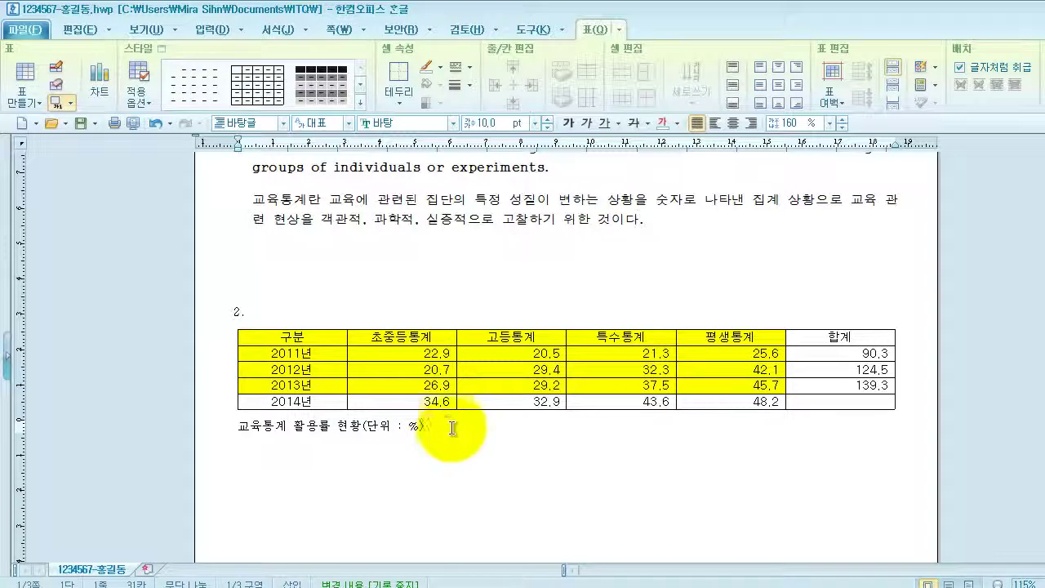
Step: Set the table caption's font to 돋움 and right-align it
left_click_drag(426, 427, 240, 425)
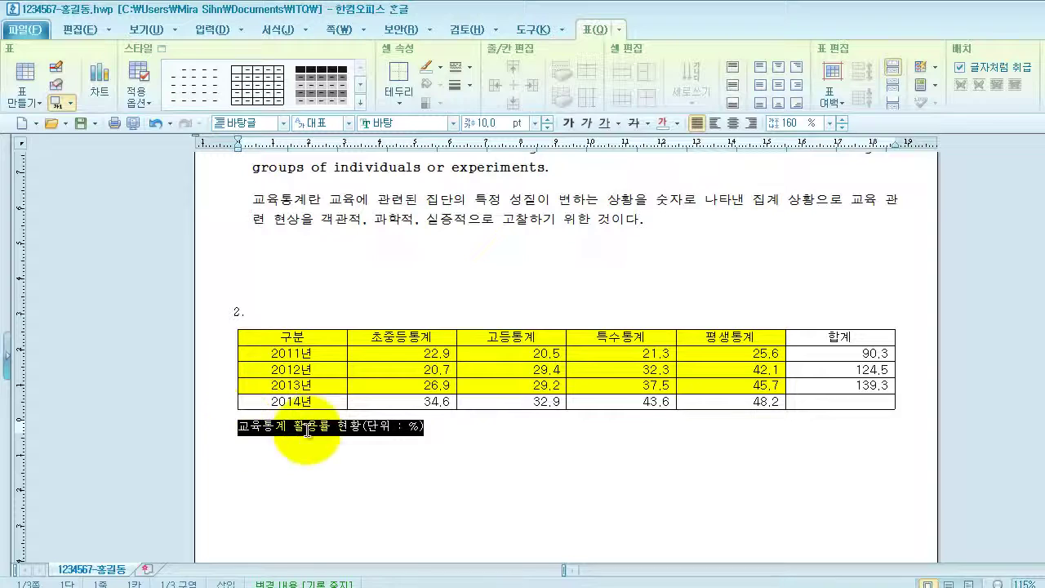
left_click(455, 123)
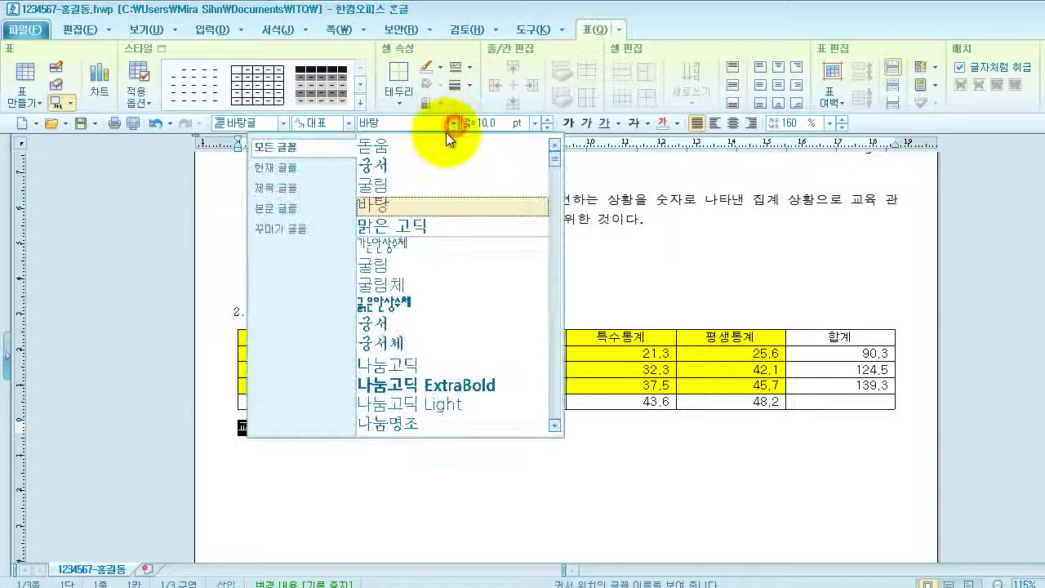
left_click(401, 147)
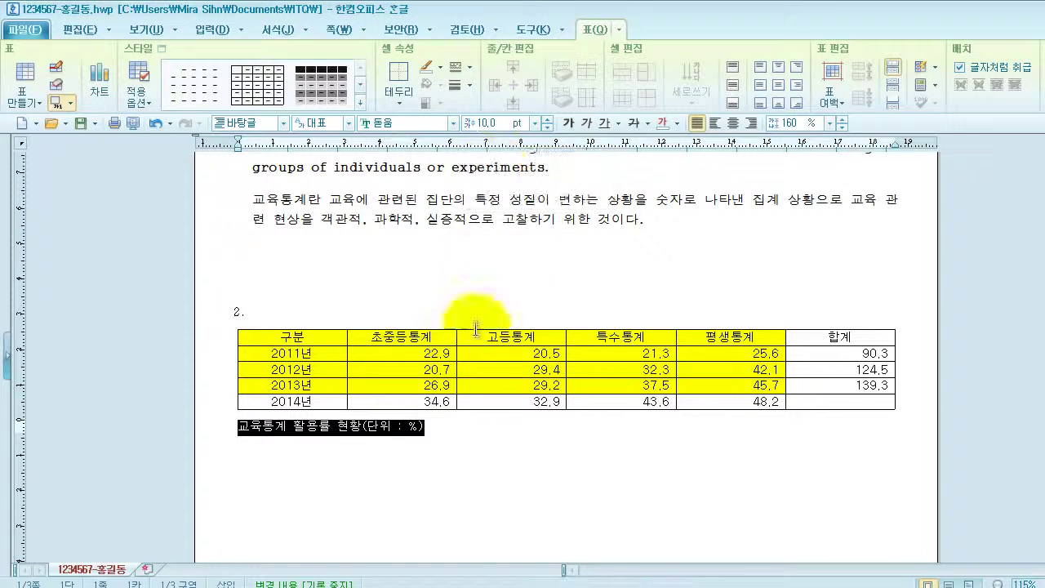
left_click(439, 426)
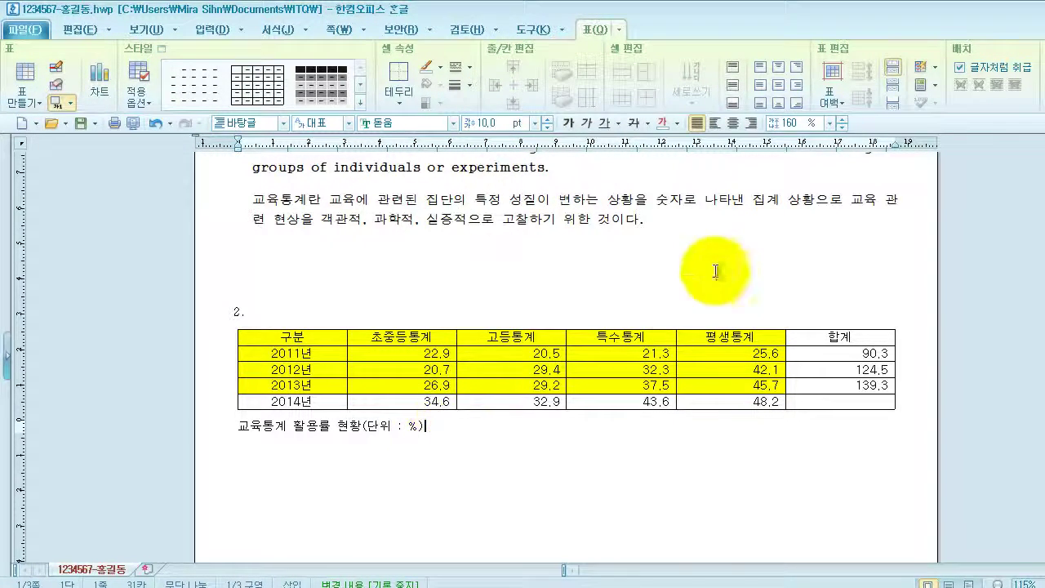
left_click(751, 123)
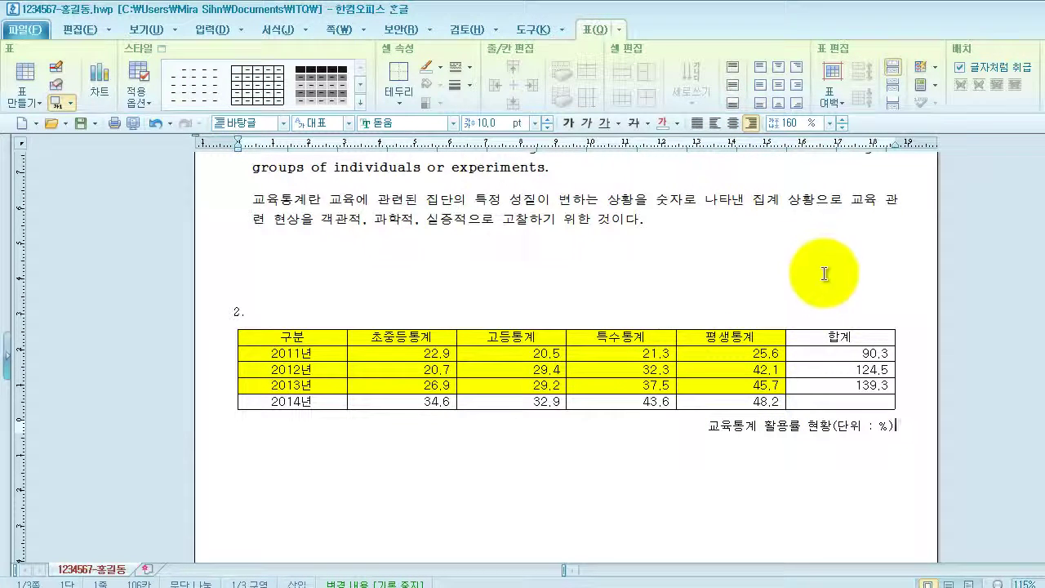
Step: Change the caption position to above the table in the table/cell properties
left_click(713, 356)
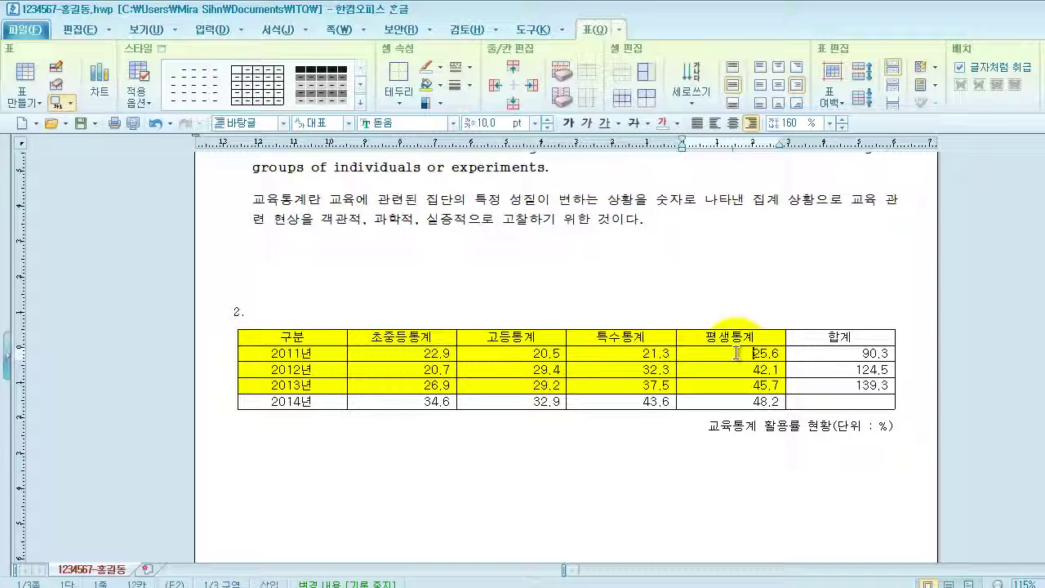
right_click(737, 353)
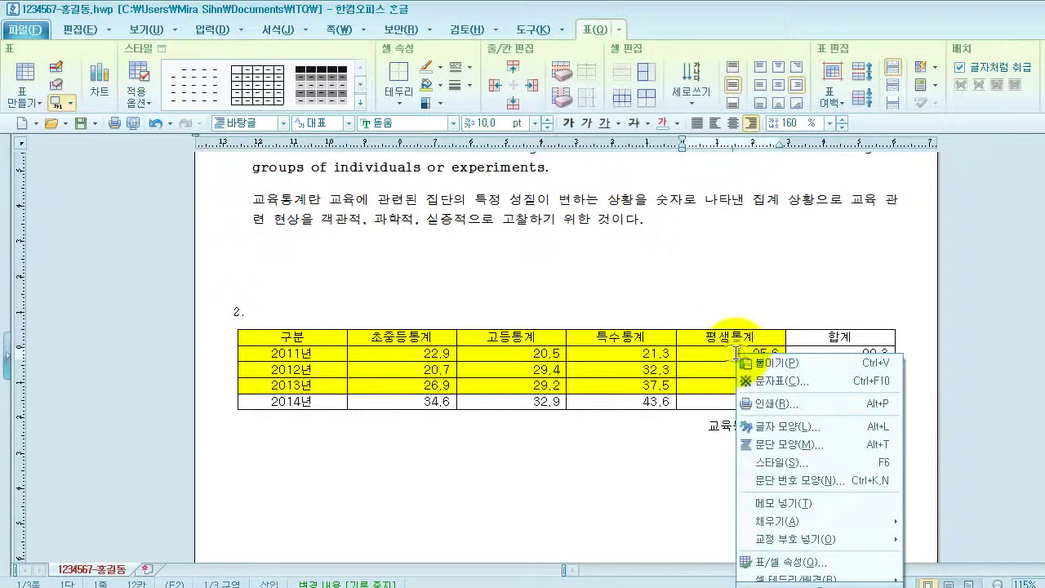
left_click(790, 564)
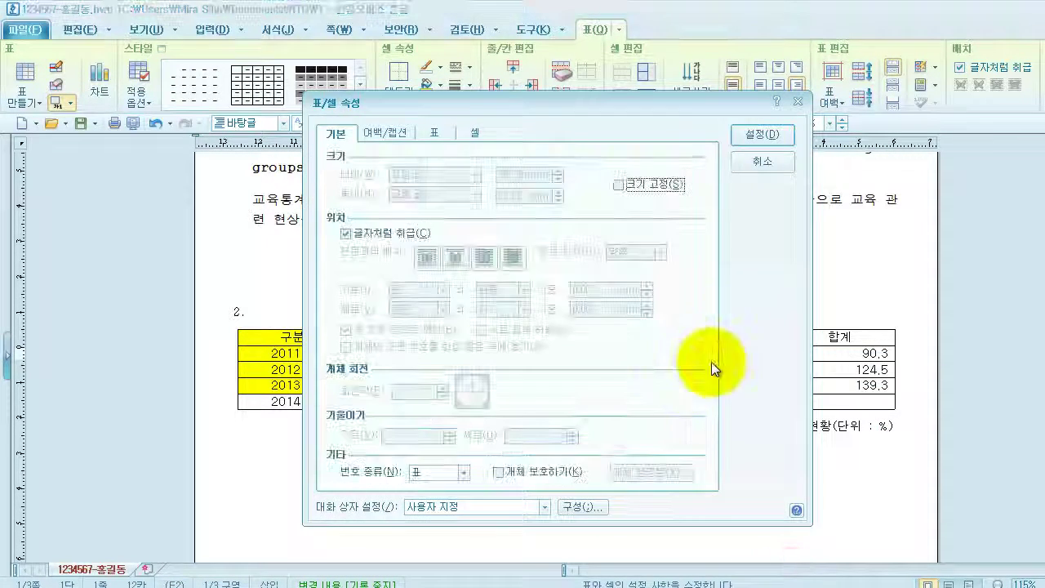
left_click(384, 133)
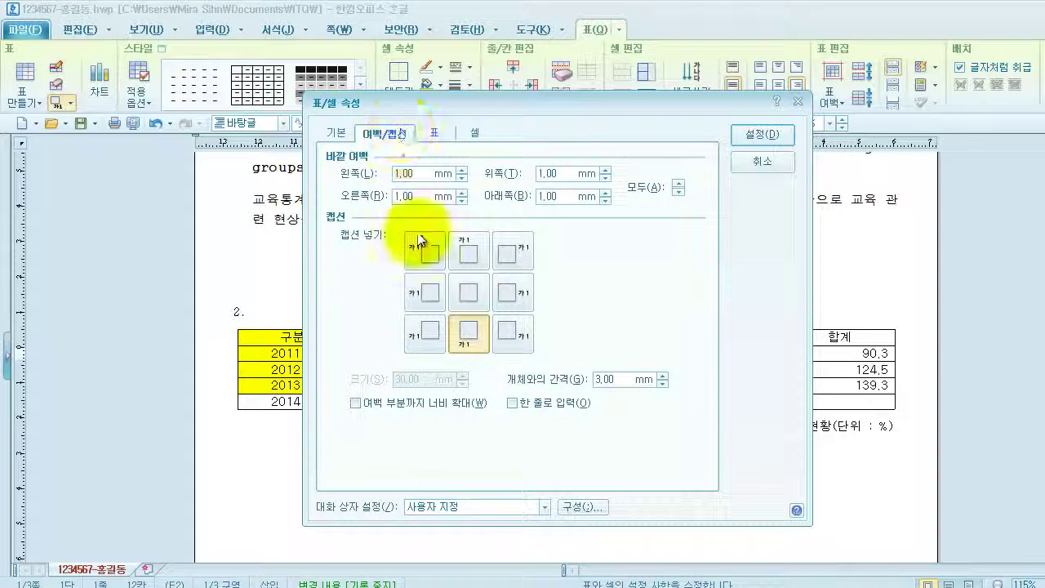
left_click(469, 255)
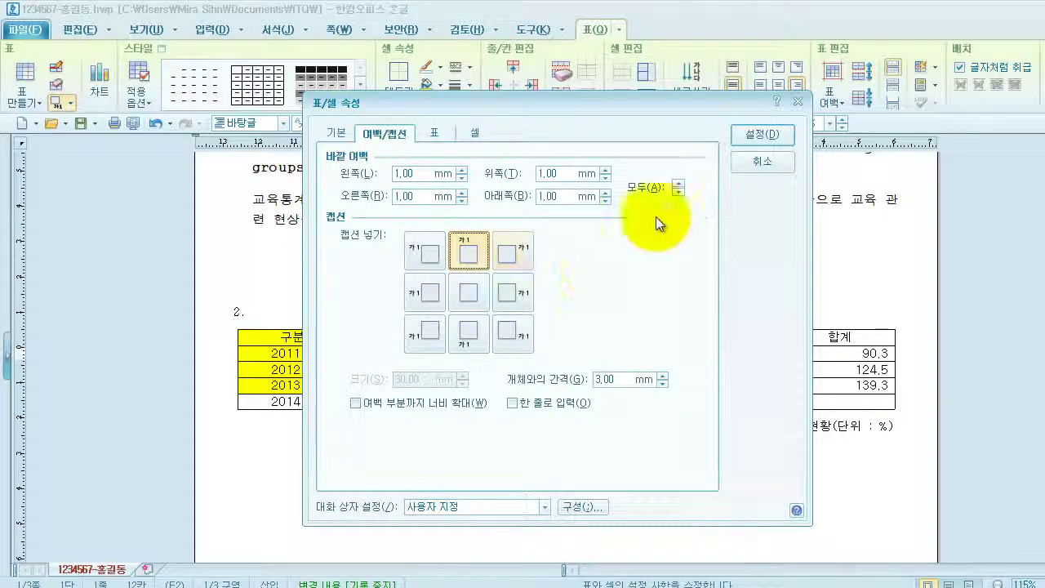
left_click(763, 133)
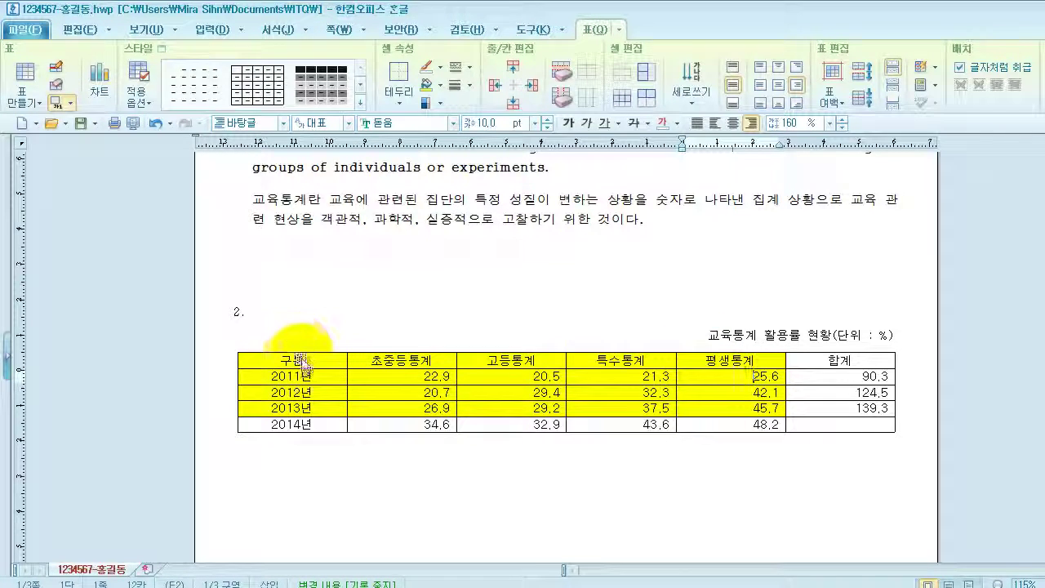
Step: Apply a 0.5 mm double line to the outside borders of the whole education statistics table
left_click_drag(299, 353, 400, 359)
left_click_drag(314, 357, 840, 423)
scroll(786, 357, "down", 2)
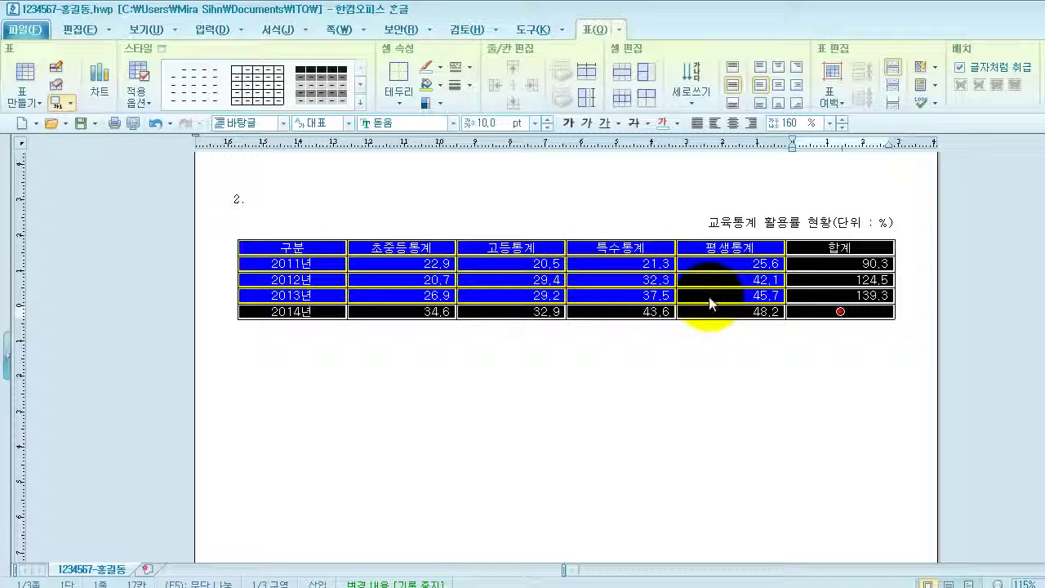
key("l")
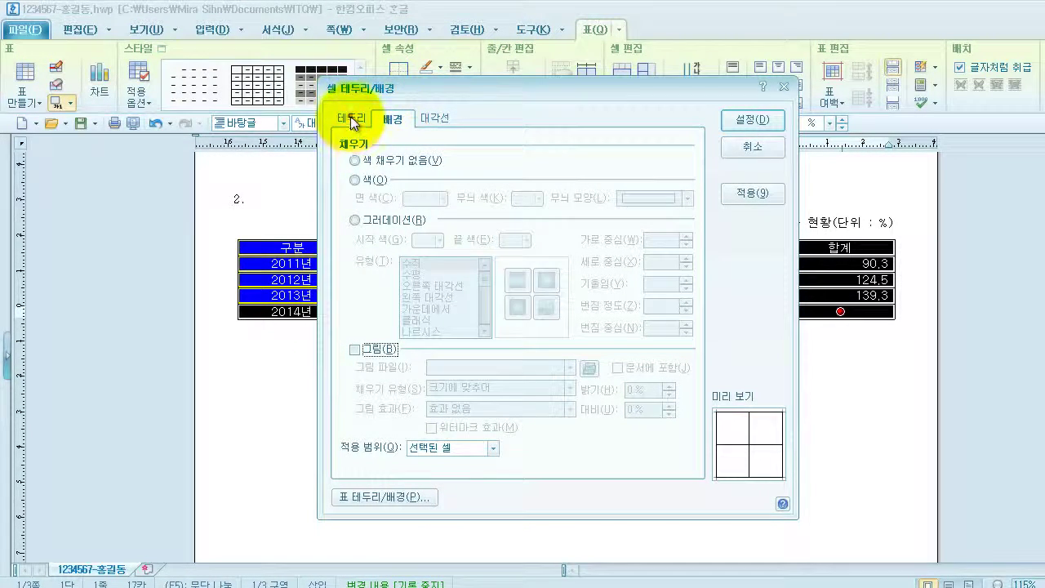
left_click(351, 121)
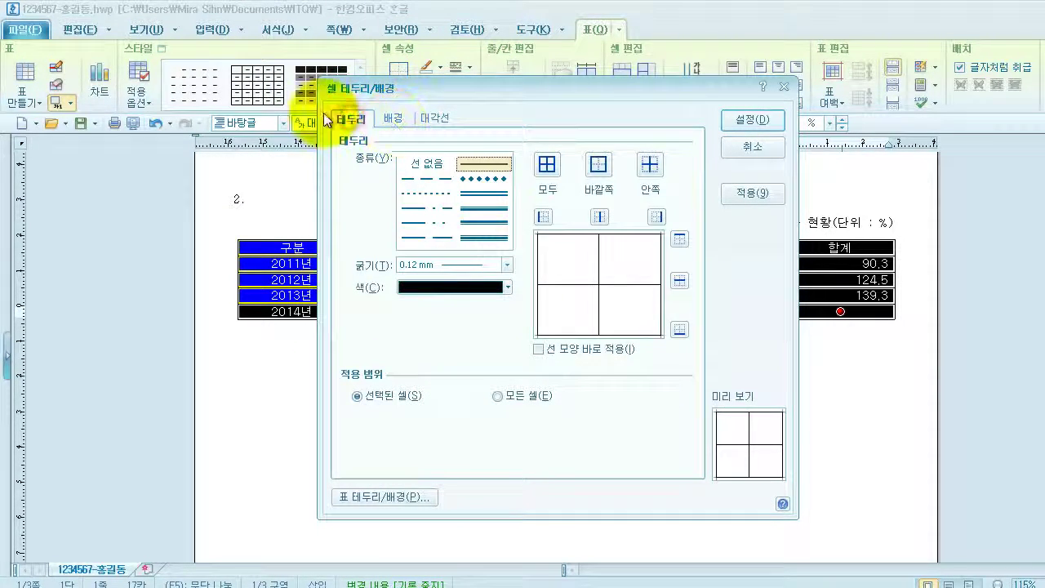
left_click(494, 193)
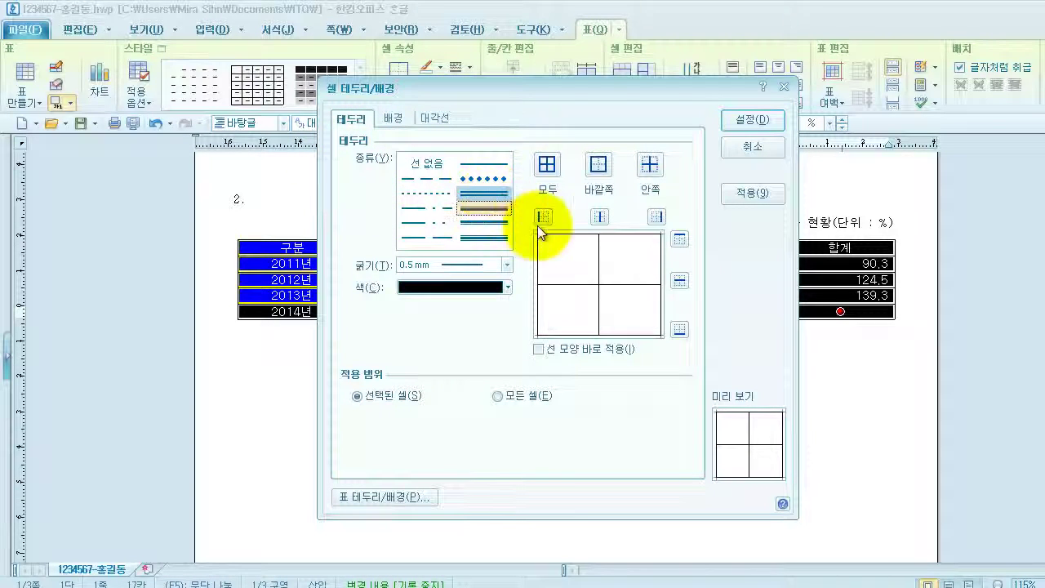
left_click(599, 165)
left_click(600, 167)
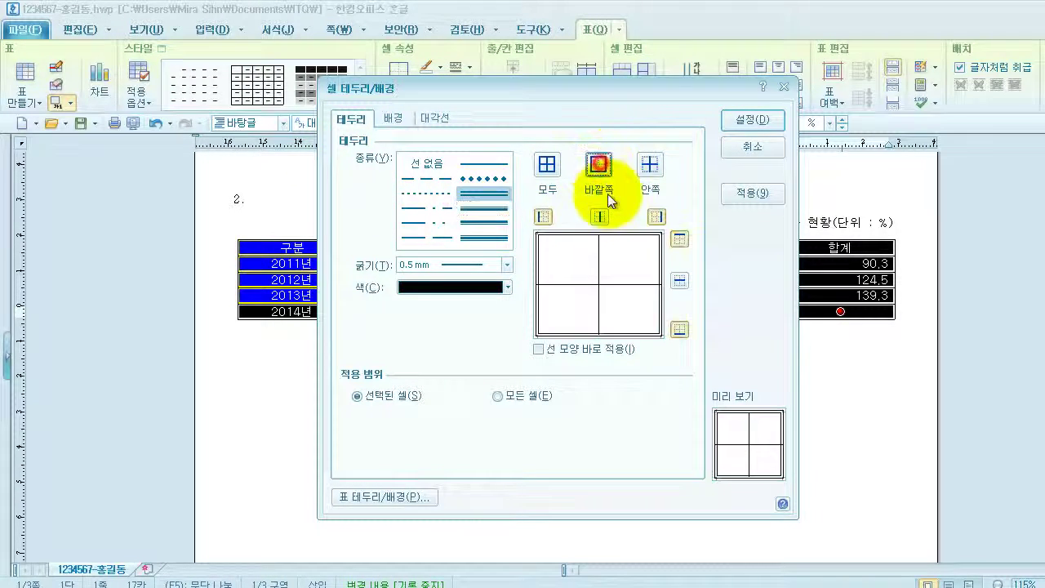
left_click(739, 120)
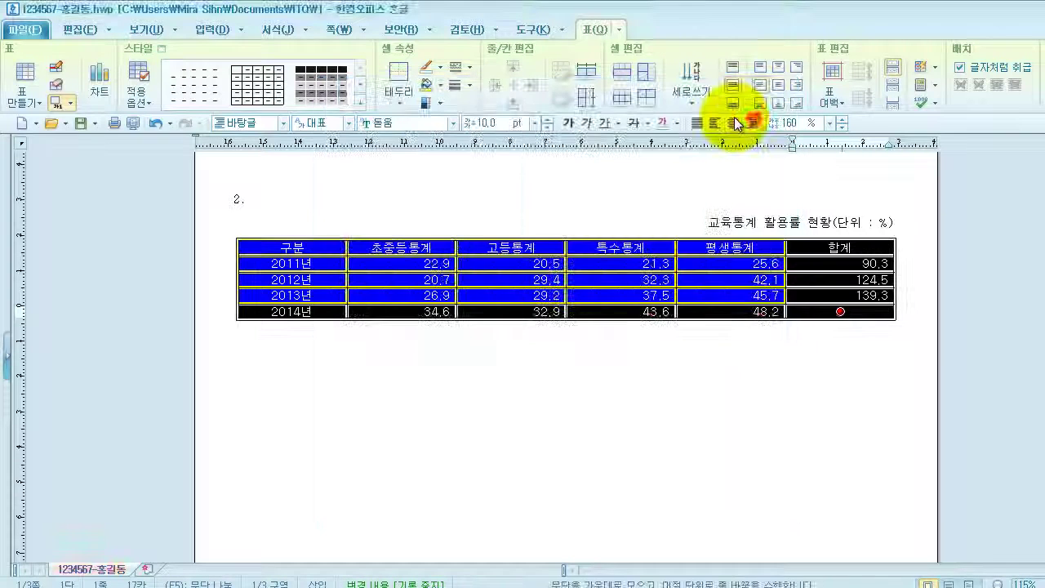
Step: Apply a 0.5 mm double line to the bottom border of the table's header row
left_click(385, 228)
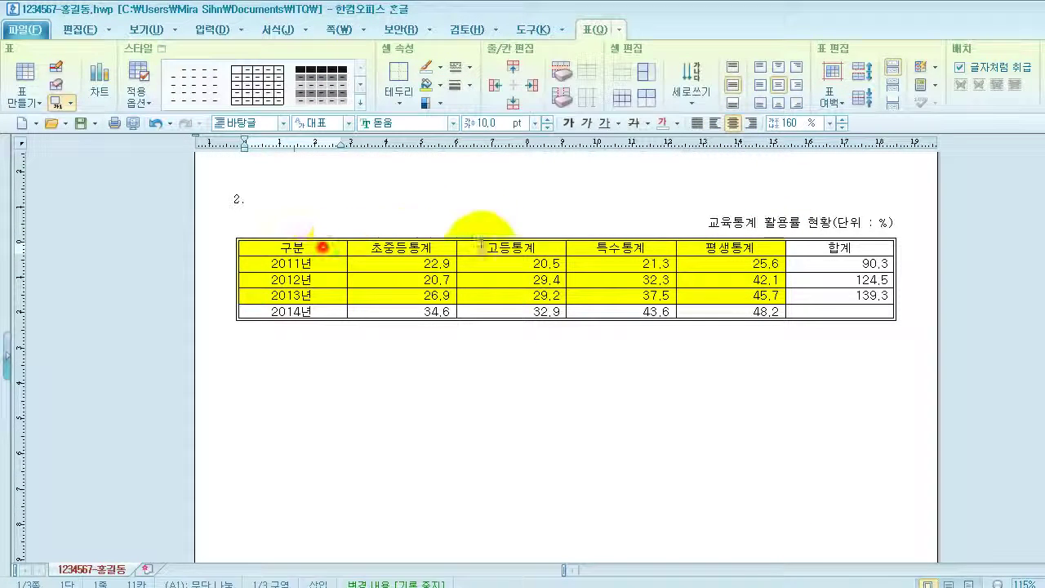
left_click(842, 246)
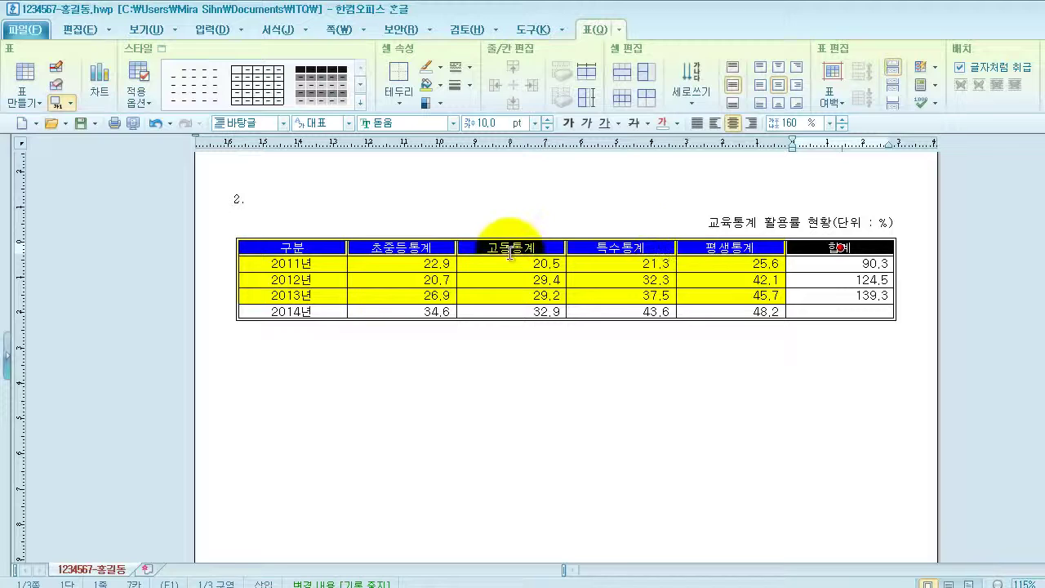
key("l")
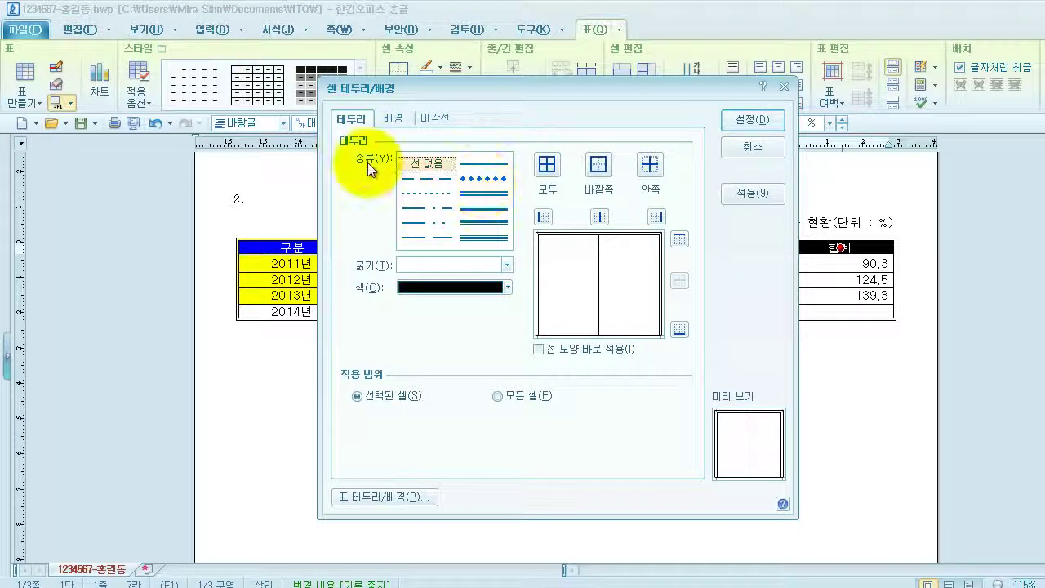
left_click(487, 197)
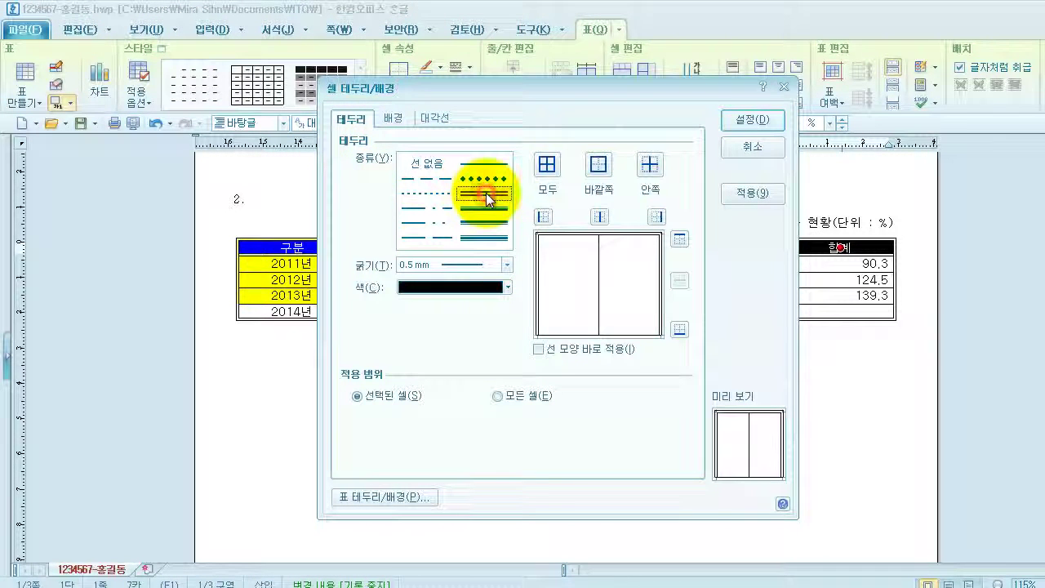
left_click(679, 329)
left_click(758, 124)
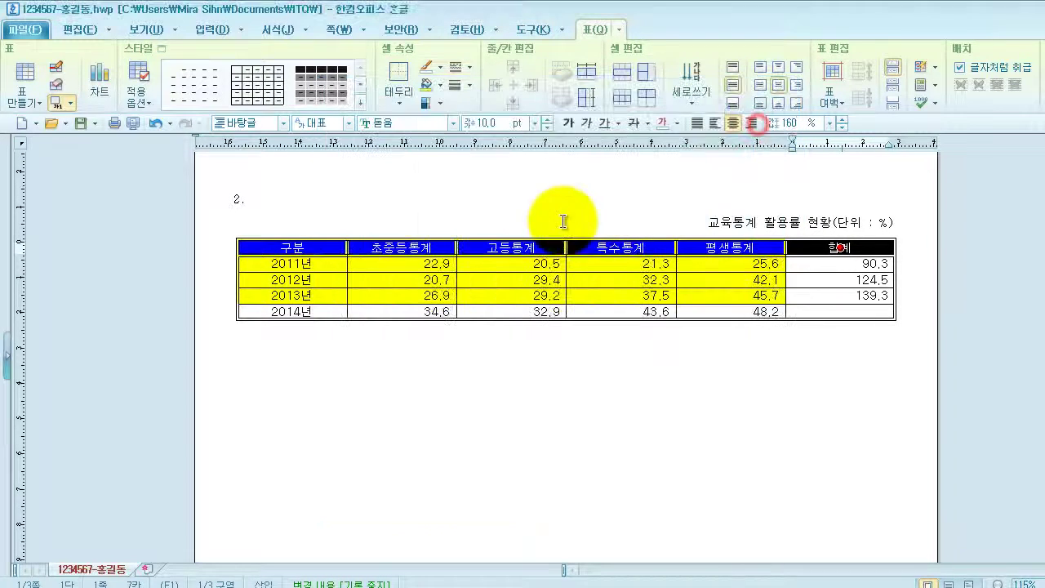
left_click(562, 212)
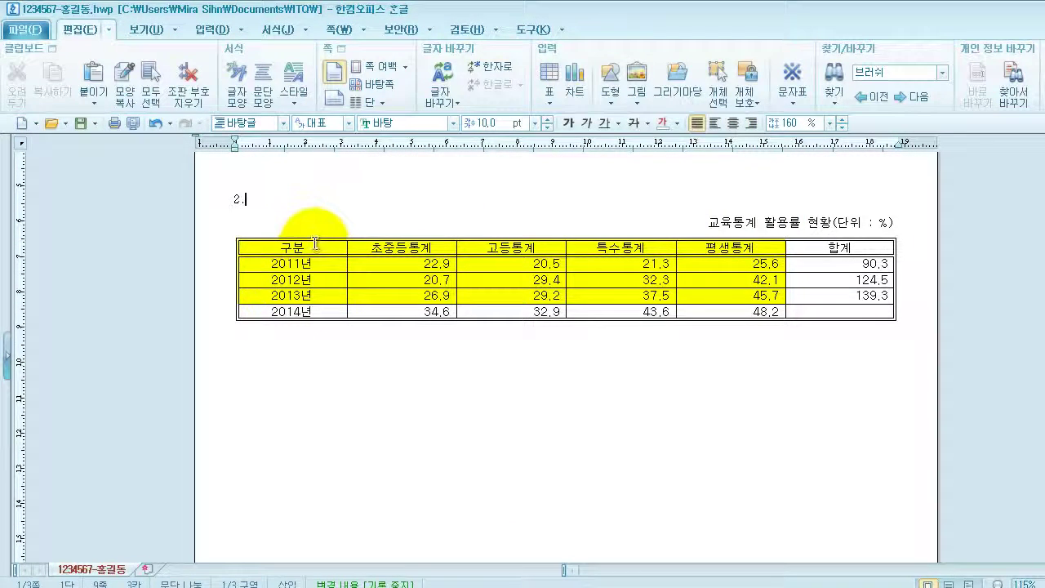
Step: Apply a 0.5 mm double line to the right border of the 구분 column, from the header through 2014년
left_click_drag(315, 242, 315, 312)
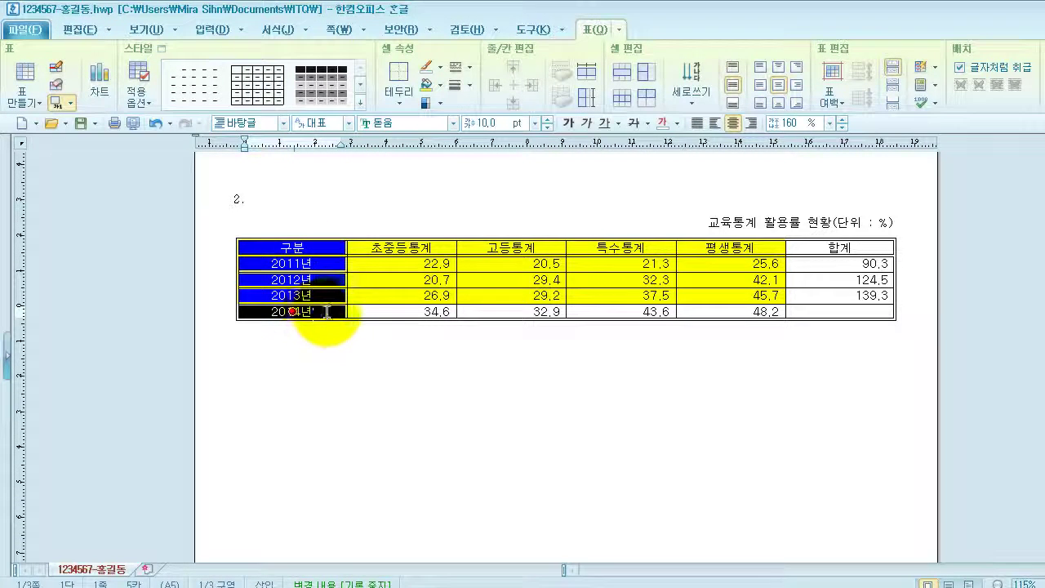
key("l")
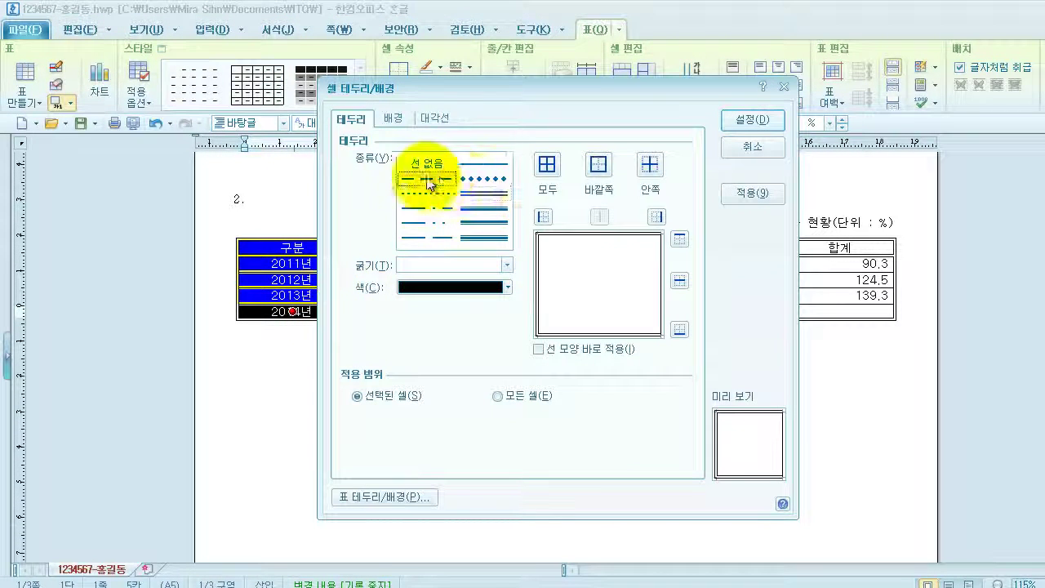
left_click(474, 194)
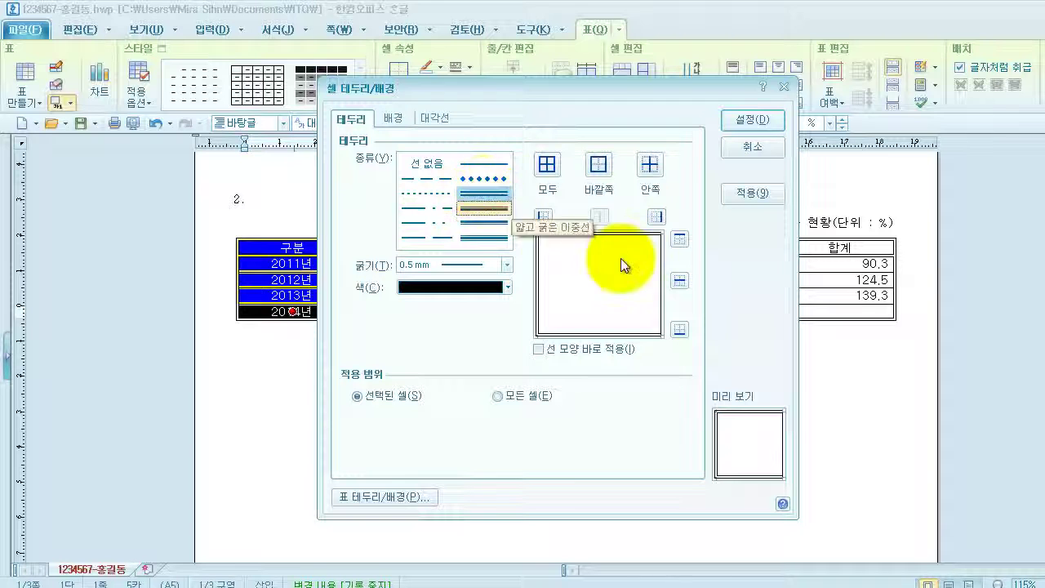
left_click(656, 216)
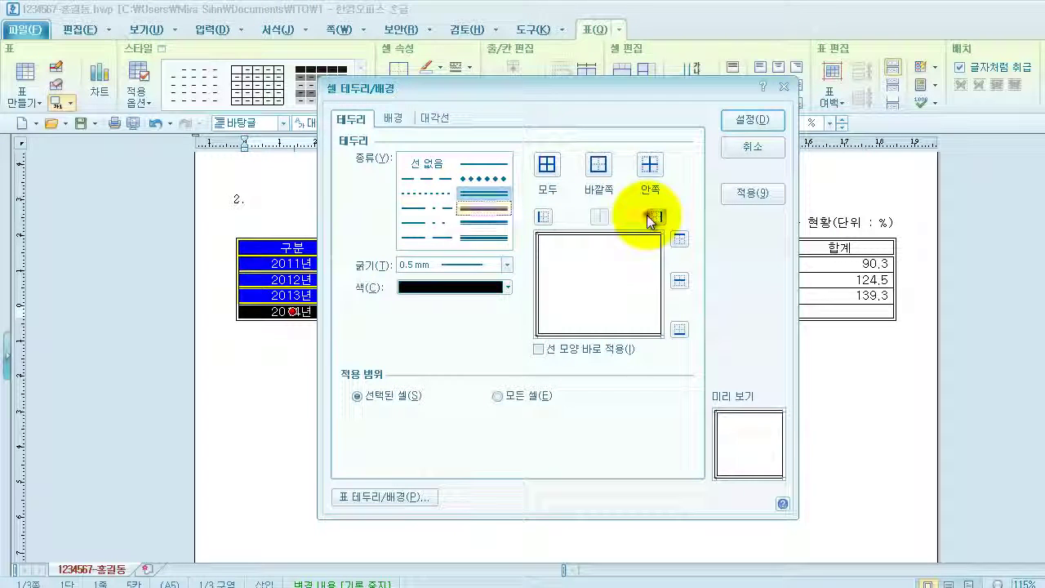
left_click(753, 120)
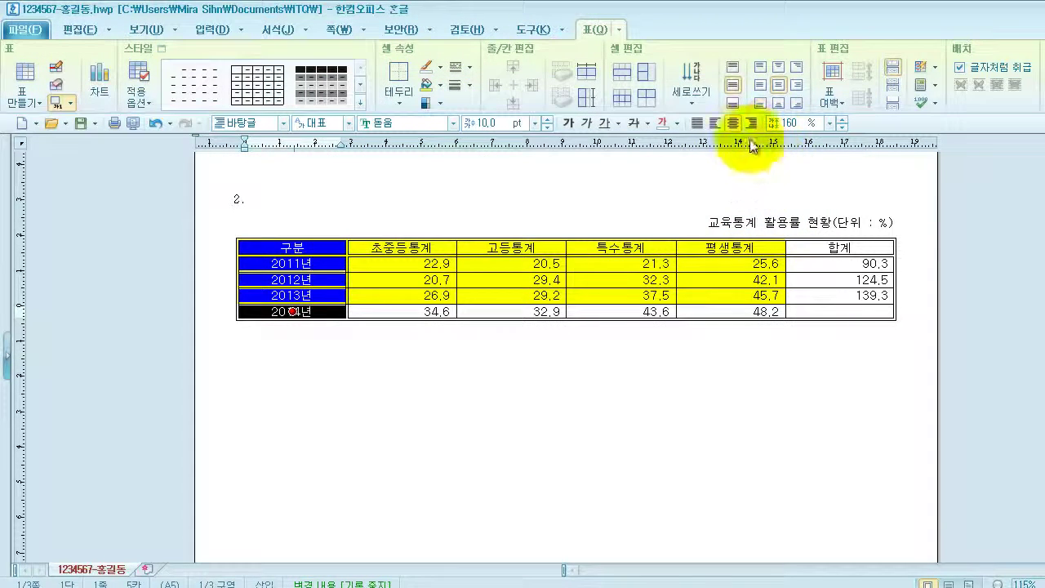
left_click(730, 163)
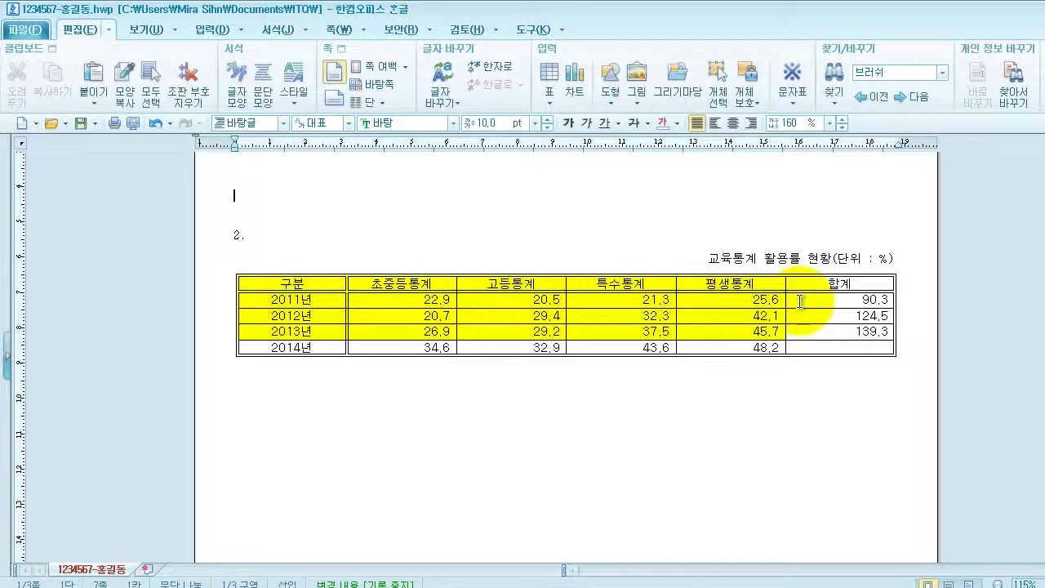
Step: Cross out the empty 합계 cell of the 2014년 row with solid diagonal lines in both directions
left_click(815, 348)
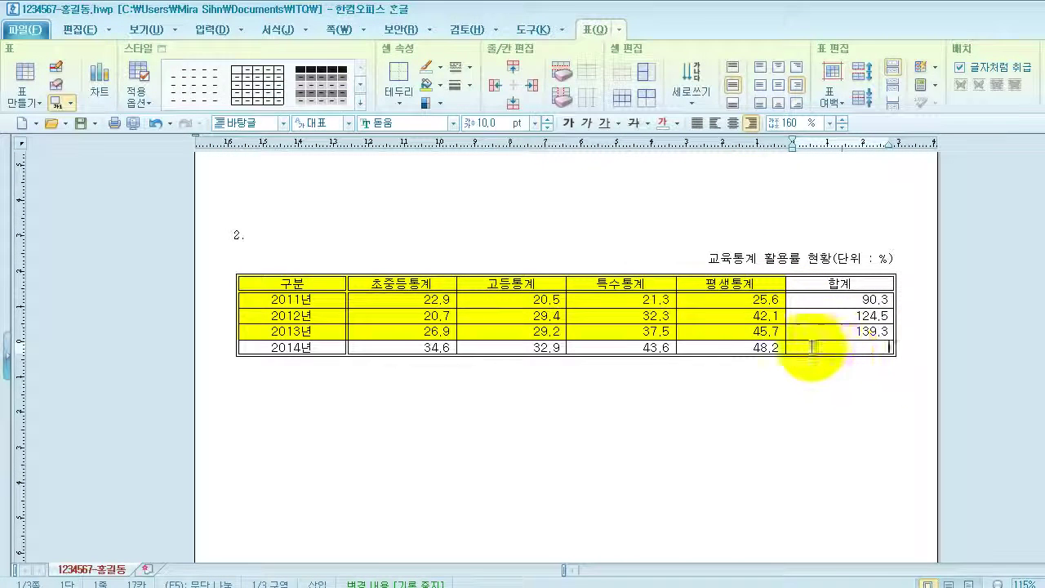
mouse_move(816, 349)
left_mouse_down()
mouse_move(805, 334)
mouse_move(837, 347)
left_mouse_up()
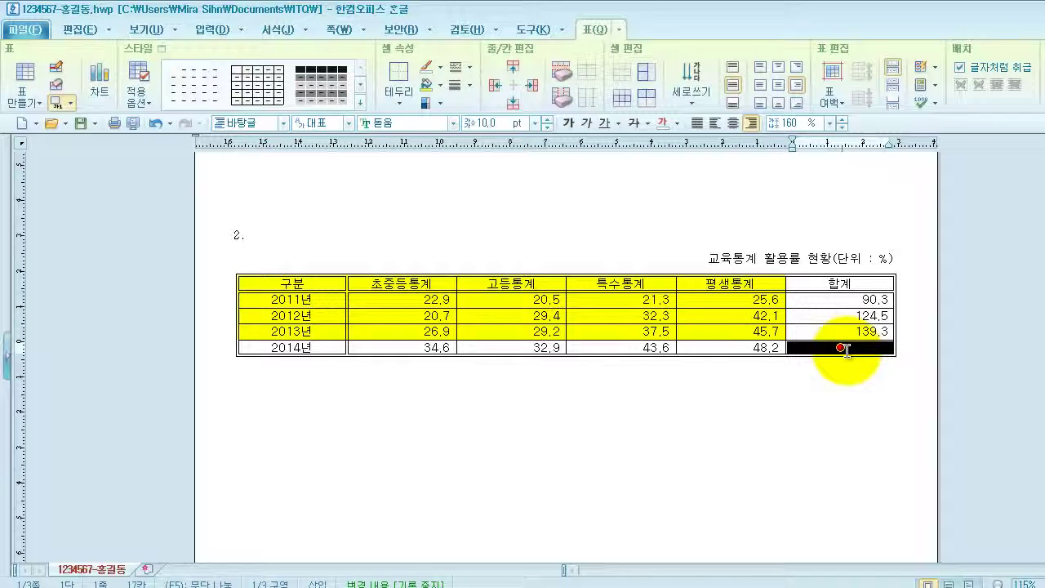
key("l")
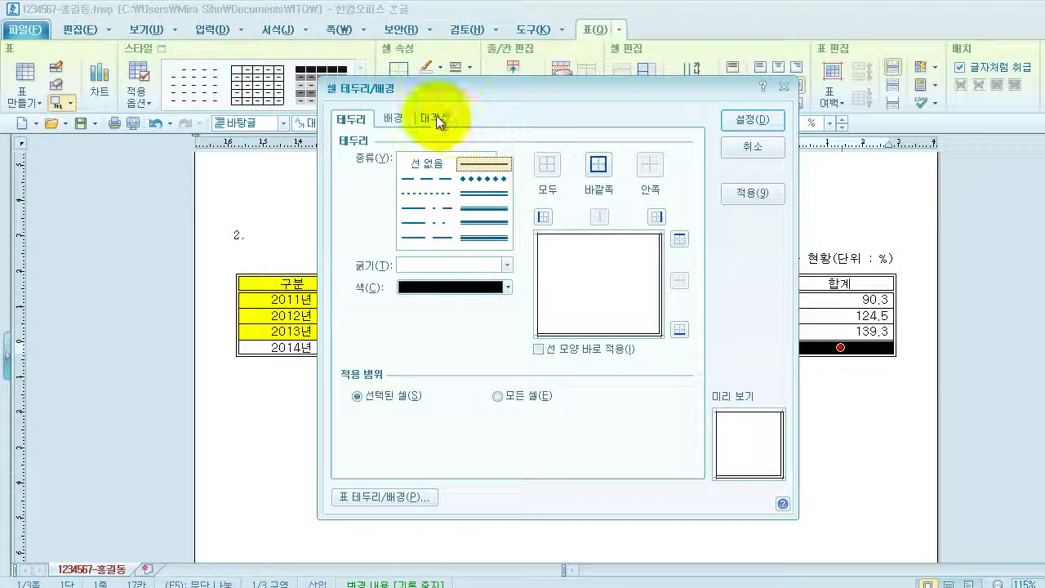
left_click(436, 115)
left_click(489, 165)
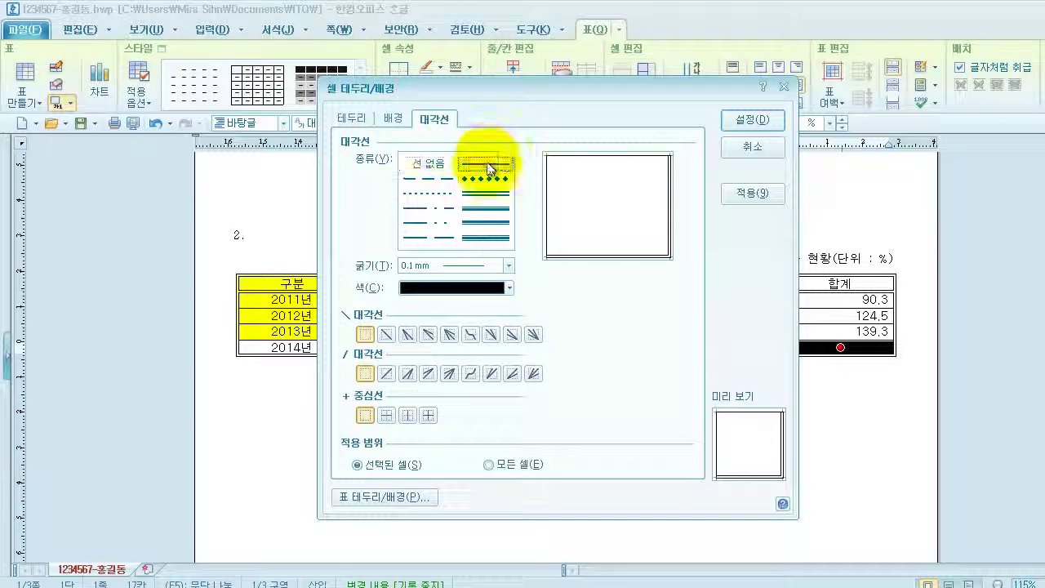
left_click(386, 334)
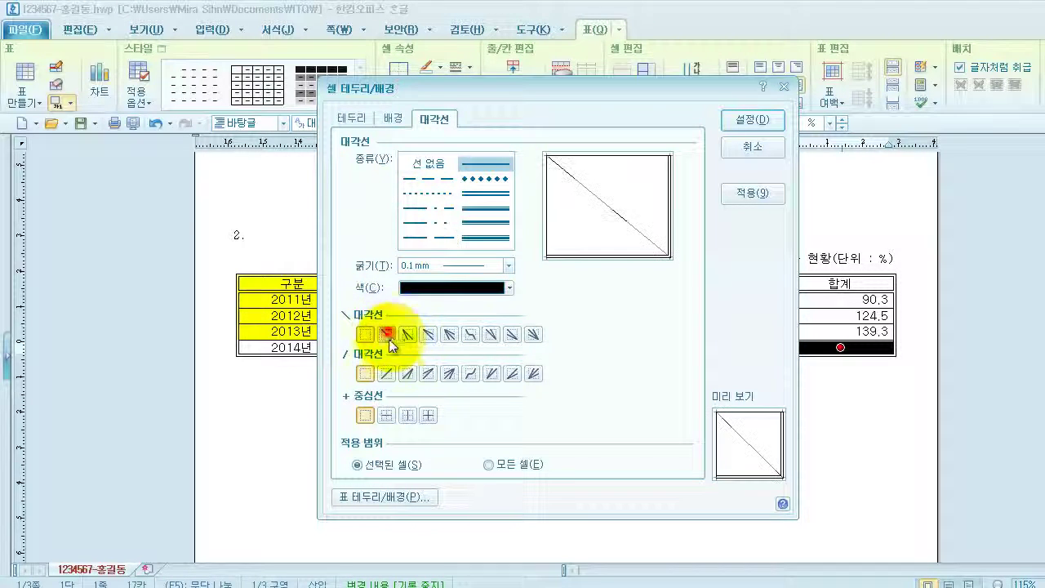
left_click(386, 373)
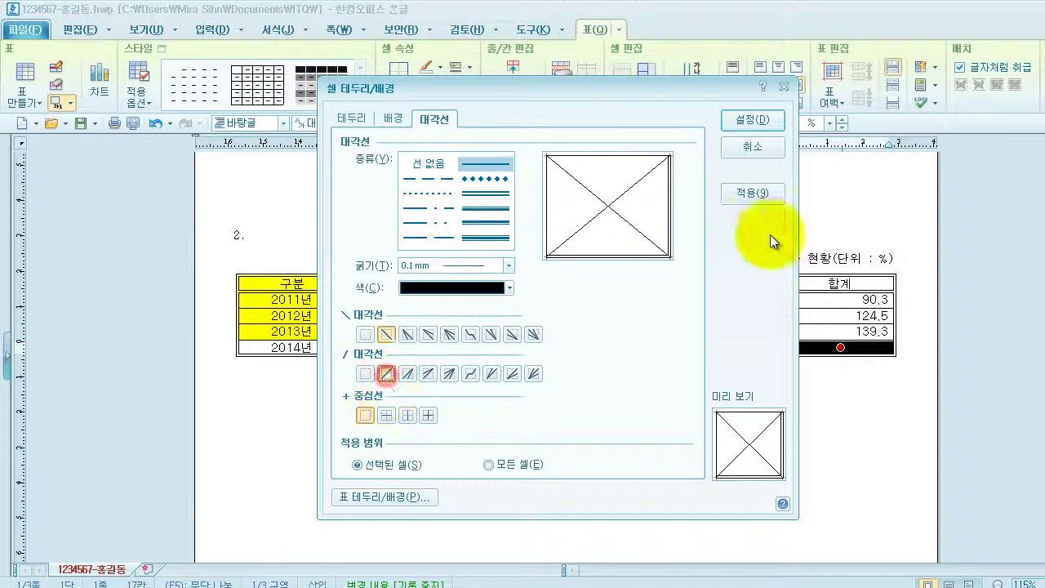
left_click(751, 127)
left_click(669, 247)
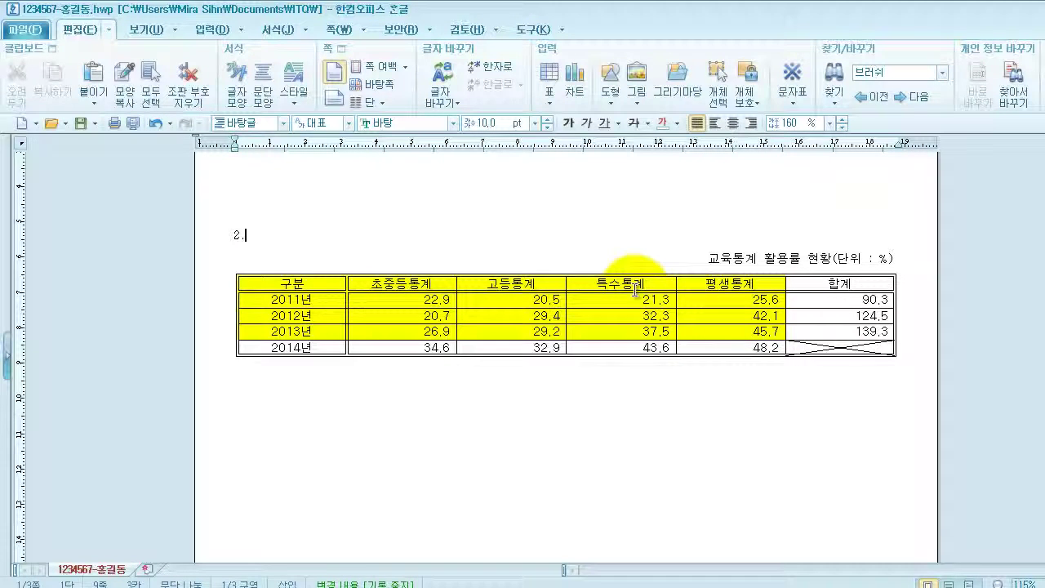
Step: Increase the height of all the table's rows evenly and add a new line below the table
left_click_drag(317, 282, 841, 349)
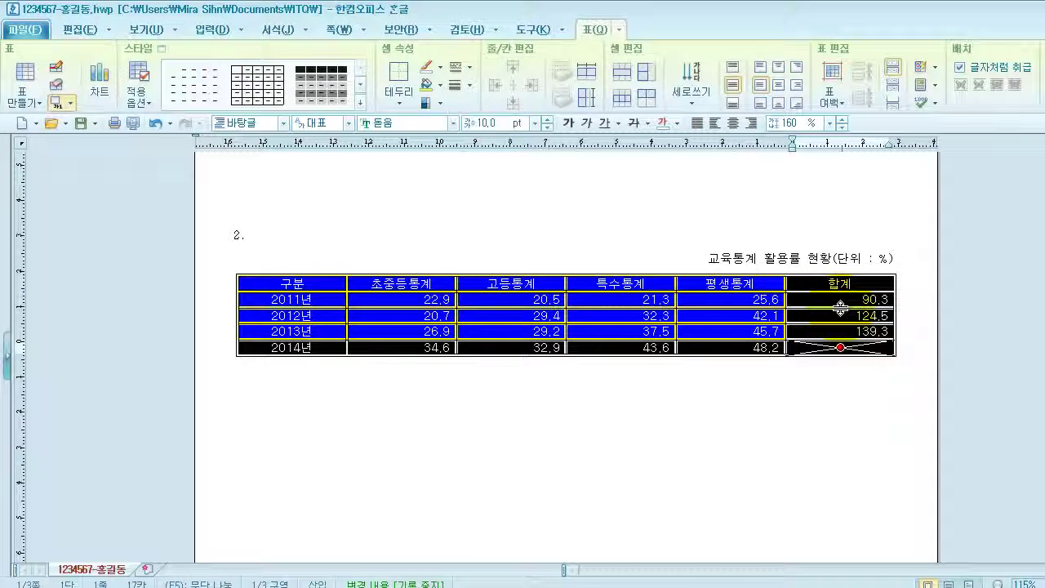
key("ctrl+Down")
key("ctrl+Down")
key("ctrl+Down")
key("ctrl+Down")
key("ctrl+Down")
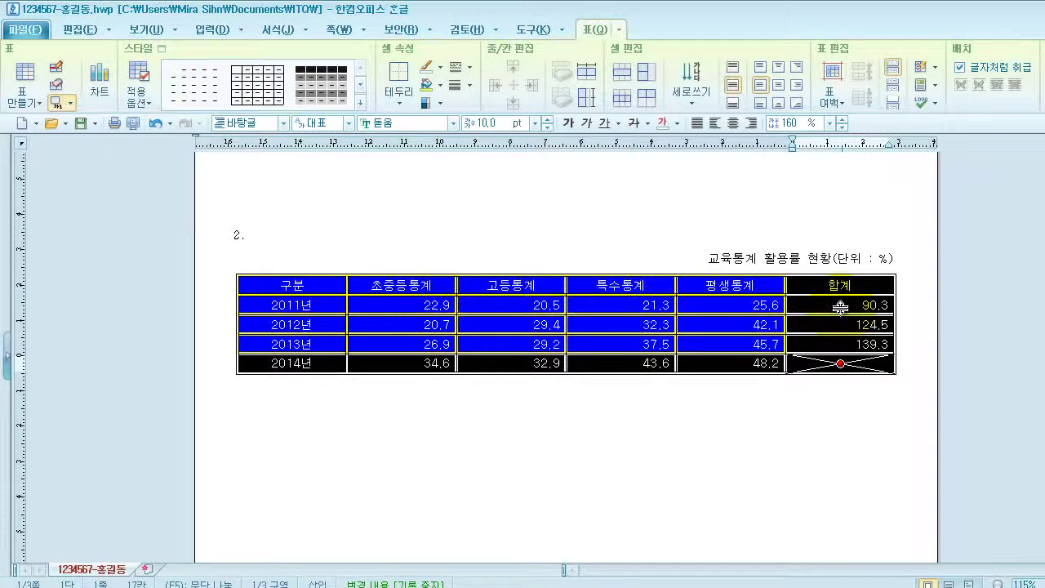
left_click(922, 380)
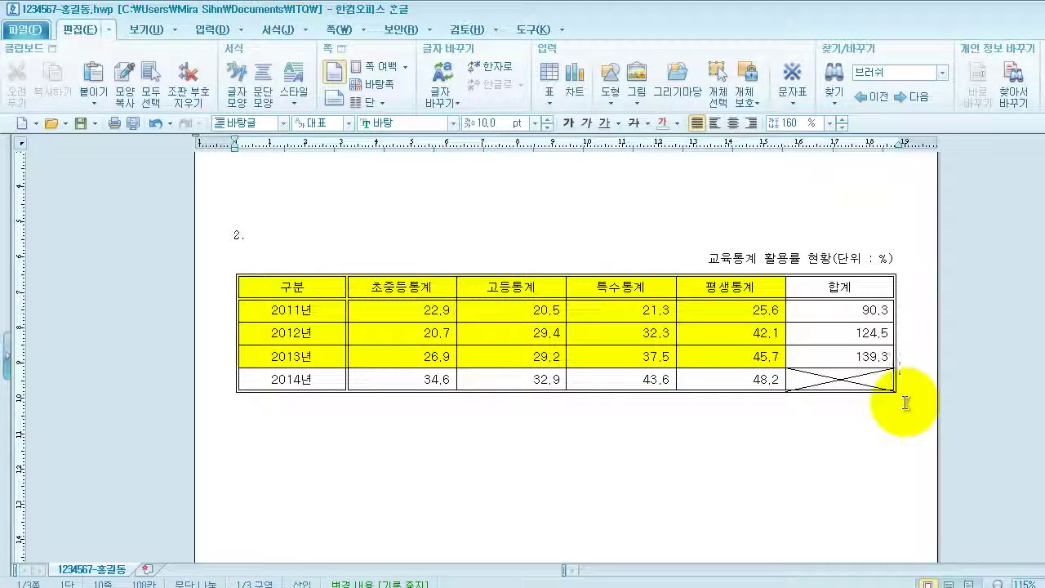
key("Return")
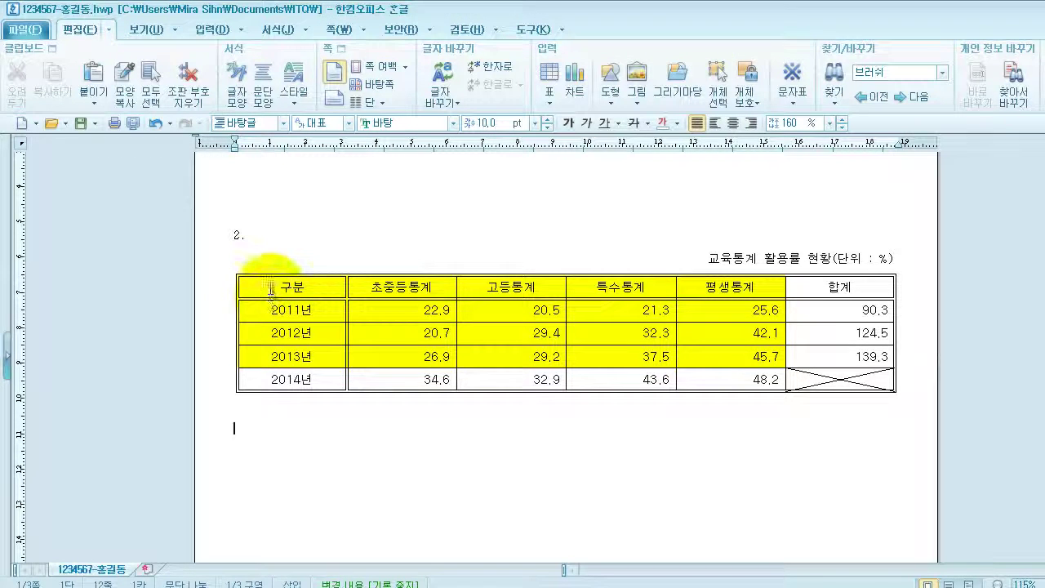
Step: Create a chart from the yellow table cells, covering 구분 through 평생통계 for 2011년 to 2013년
left_click_drag(271, 289, 731, 356)
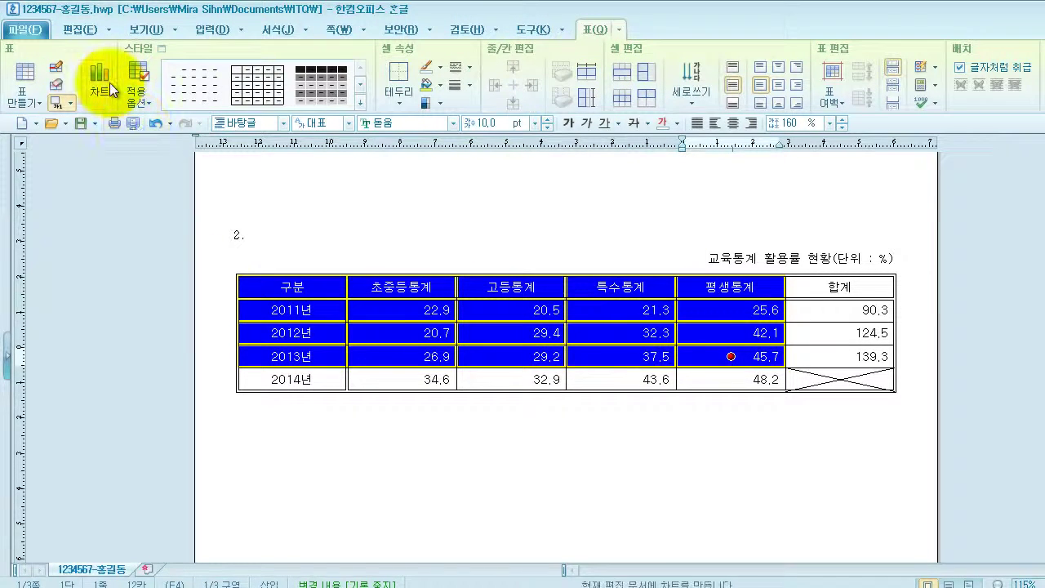
right_click(503, 312)
mouse_move(582, 581)
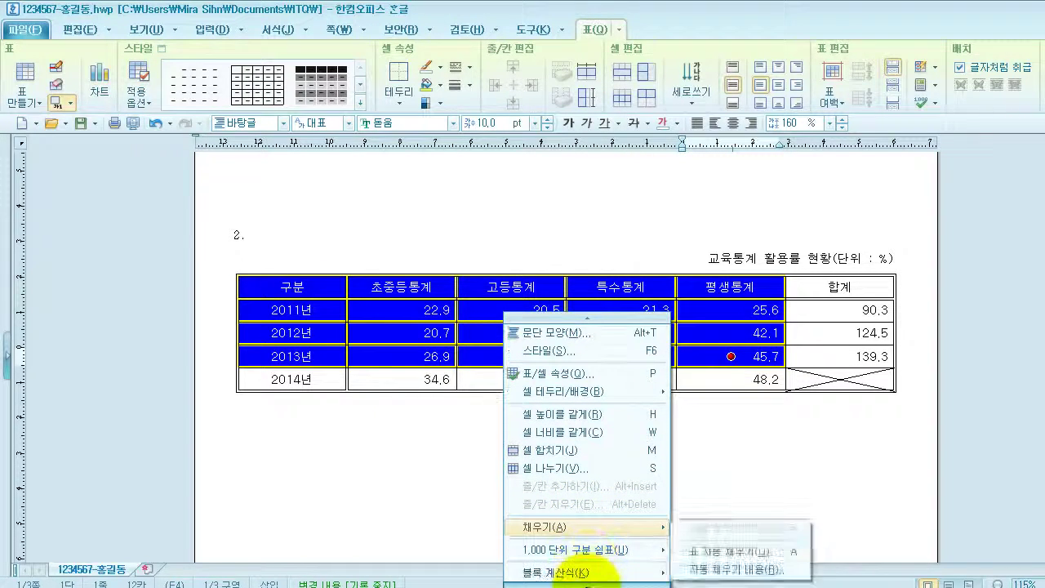
left_click(575, 582)
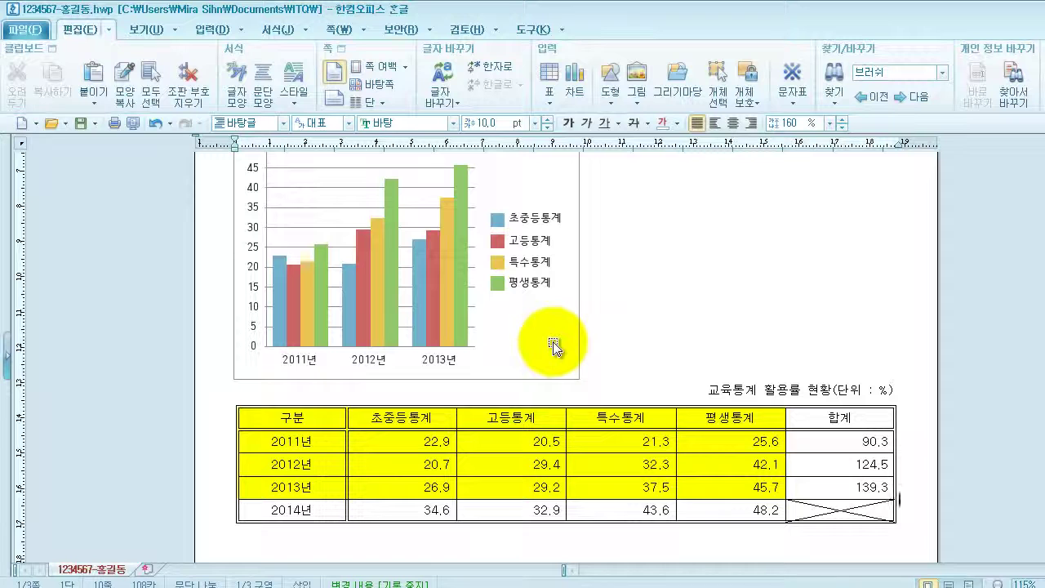
Step: Set the new chart to be treated as a character (글자처럼 취급) so it sits below the table
left_click(553, 345)
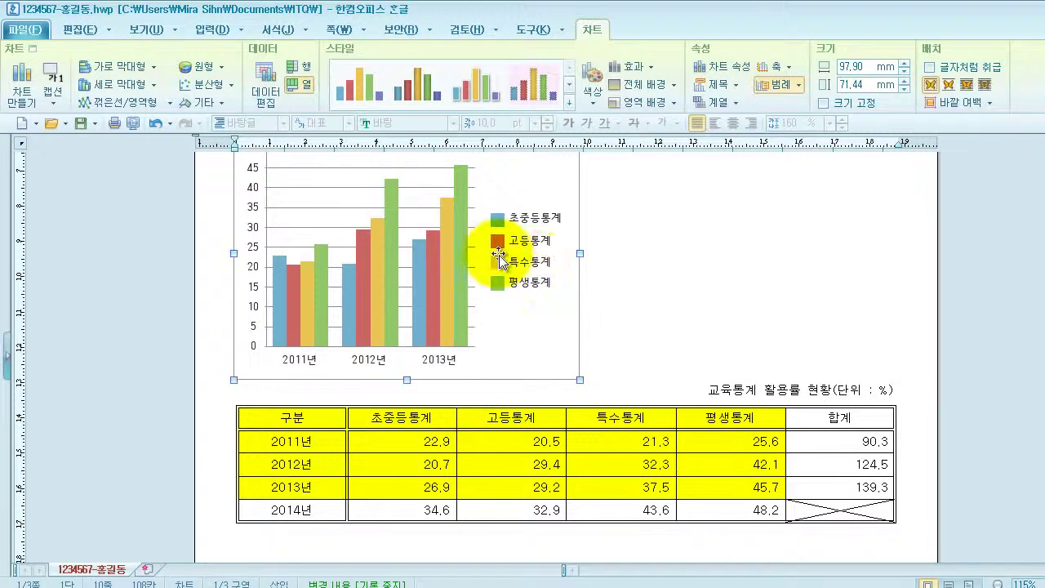
left_click(929, 67)
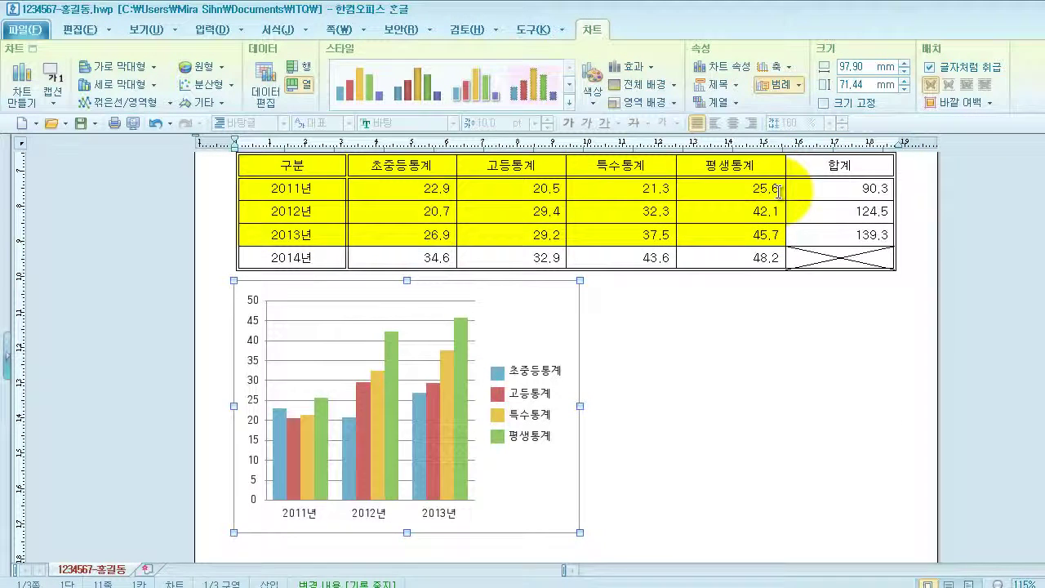
scroll(762, 226, "up", 1)
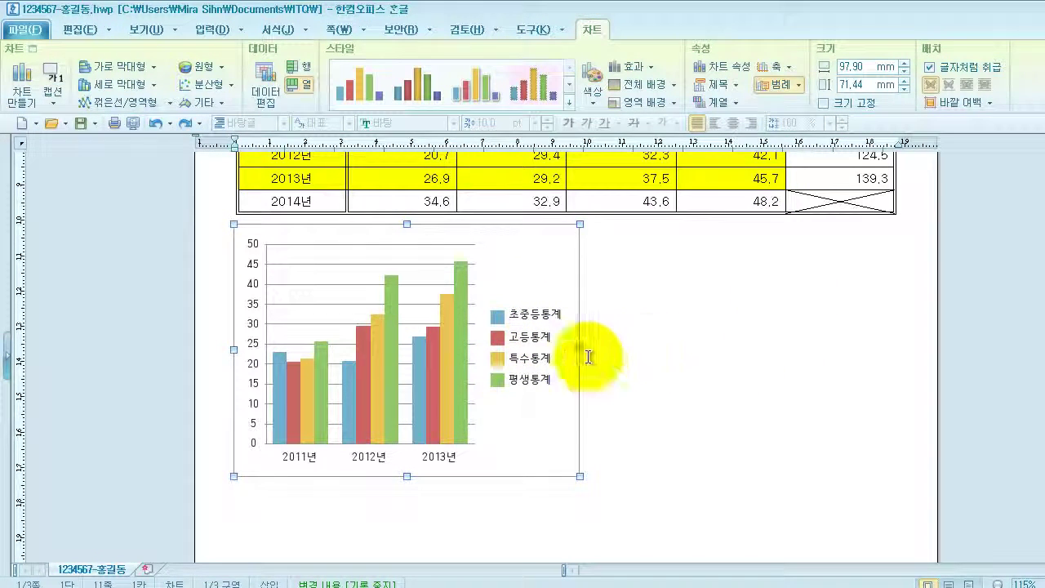
Step: Widen the chart to about 187 mm to match the table, and choose the clustered column type with column (열) direction
left_click_drag(581, 350, 893, 376)
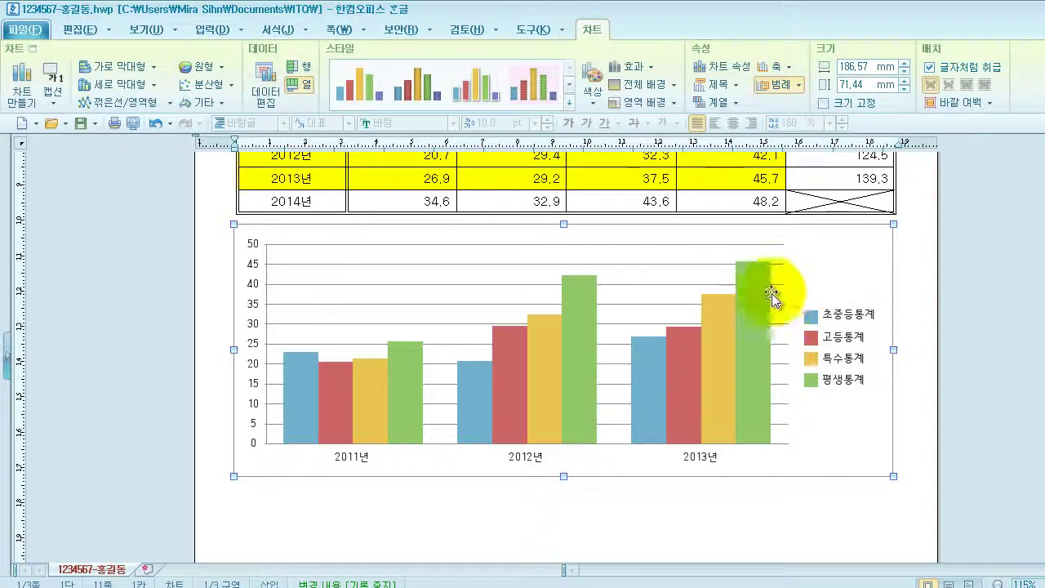
left_click(835, 275)
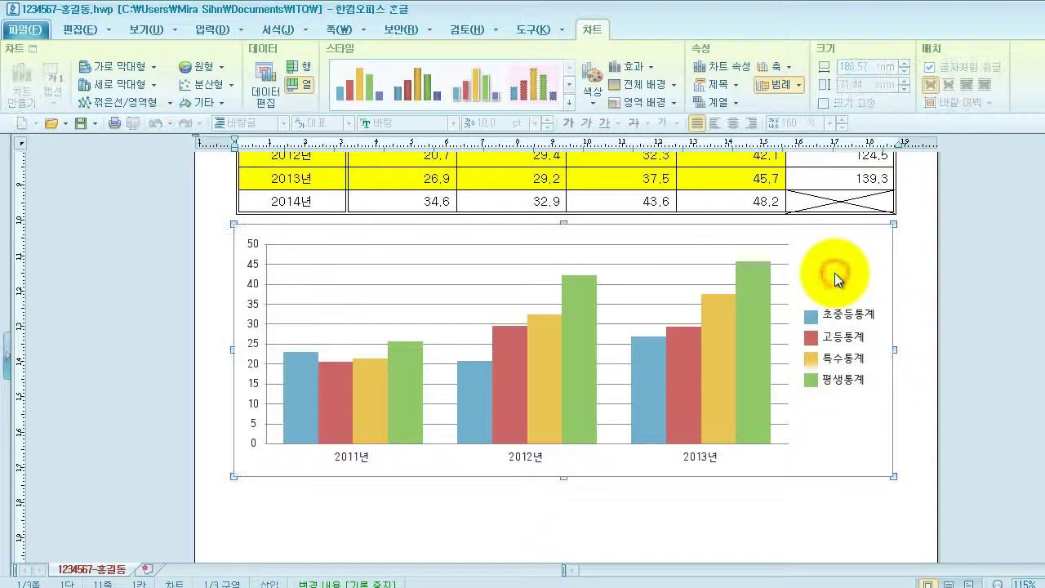
right_click(833, 263)
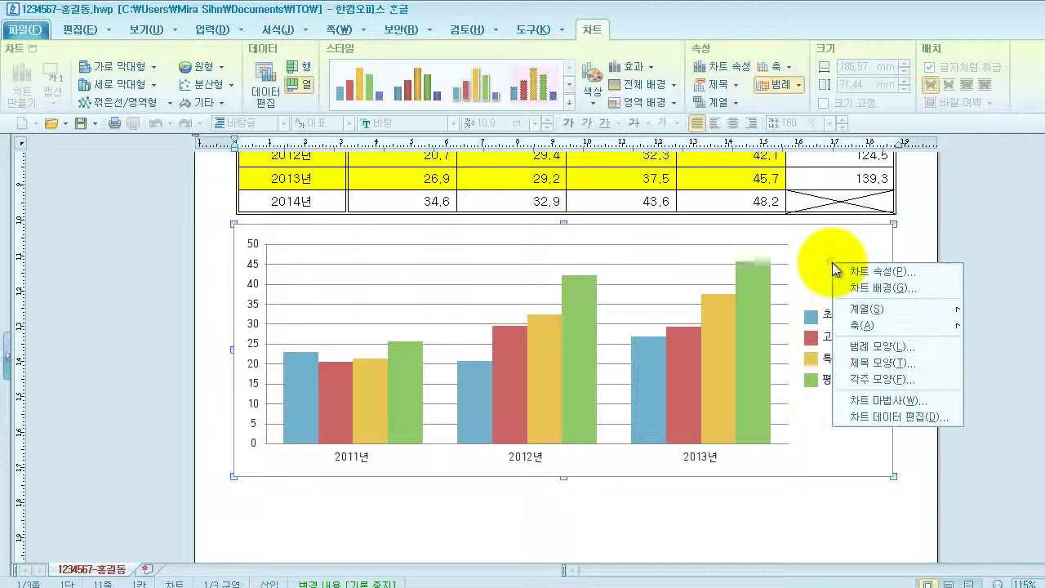
left_click(868, 402)
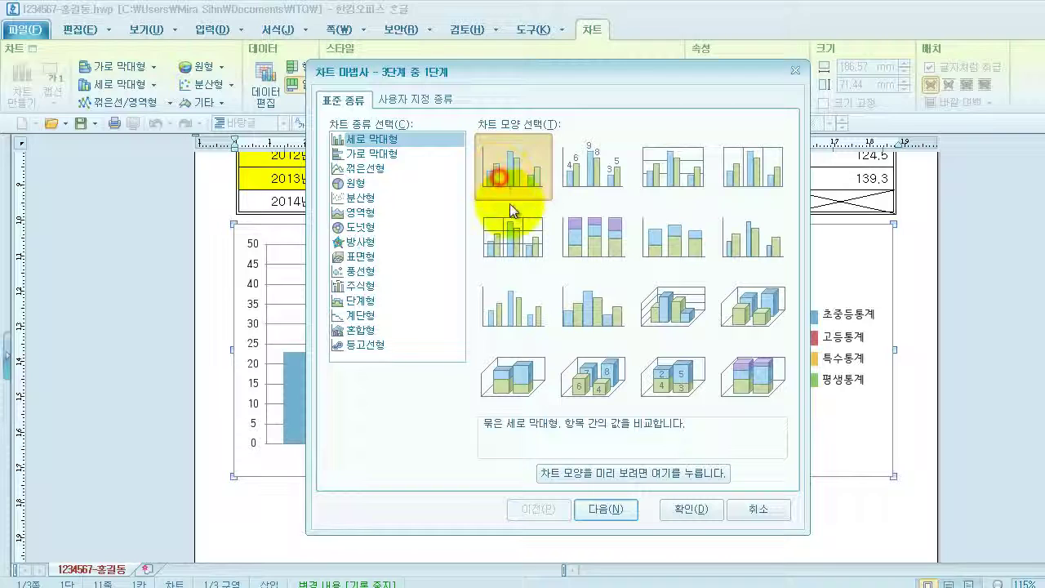
left_click(605, 509)
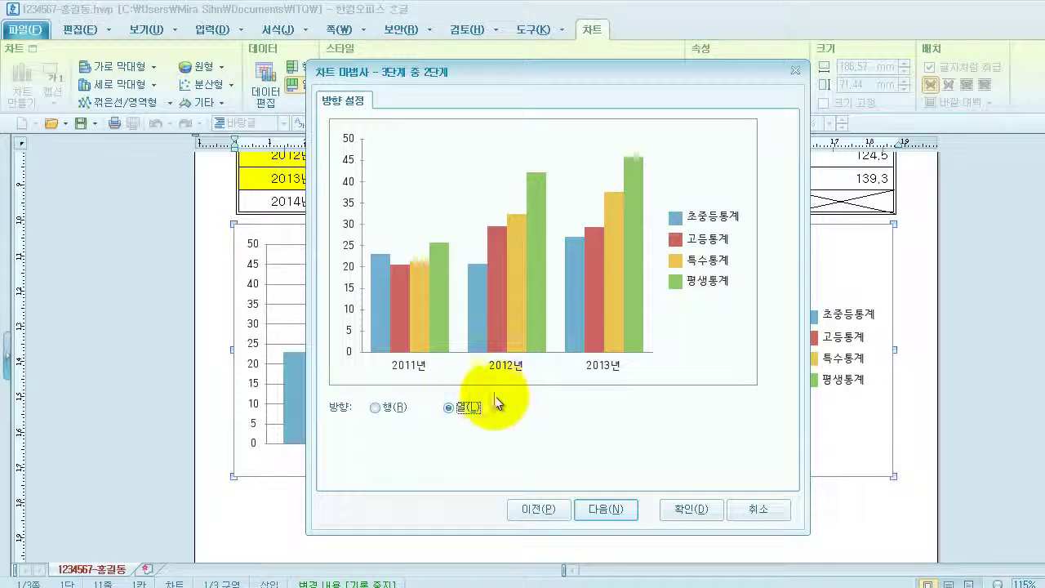
left_click(605, 510)
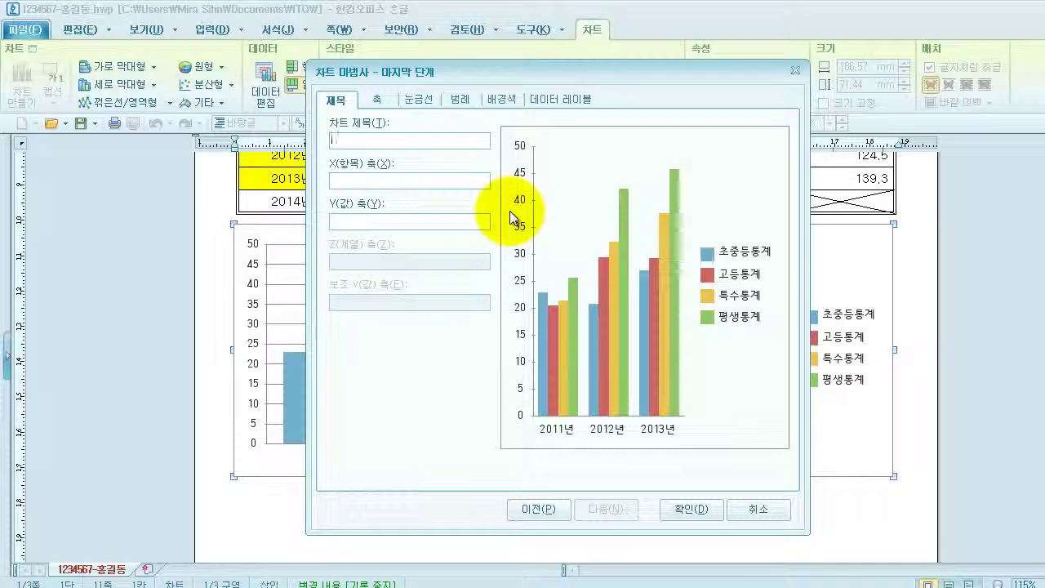
Step: Set the chart title to 교육통계 활용률 현황 and the Y-axis title to (단위 : %)
type("교육통계 활용률 현황")
key("Tab")
key("Tab")
type("(단위 : %)")
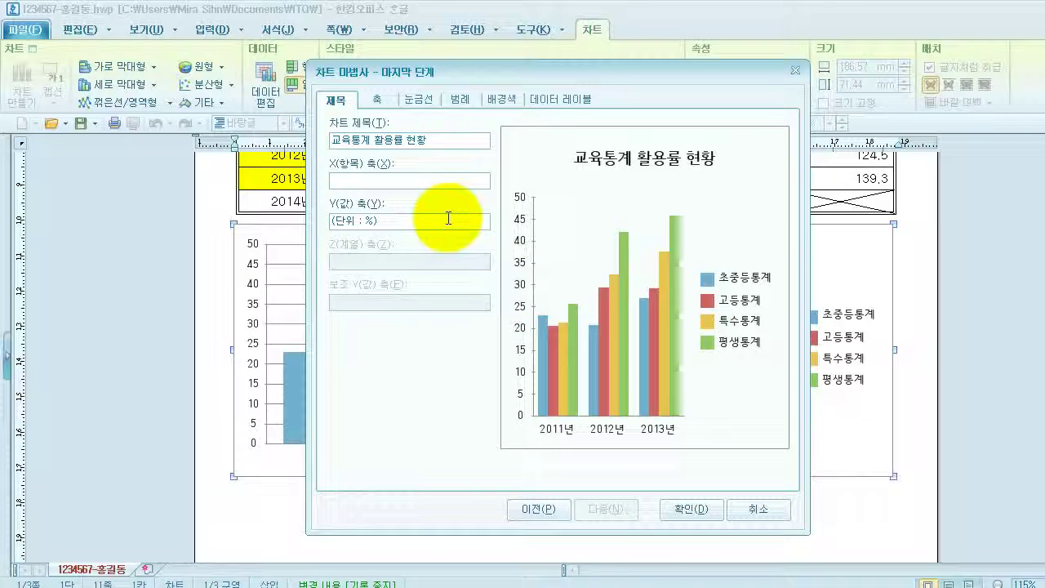
left_click(691, 507)
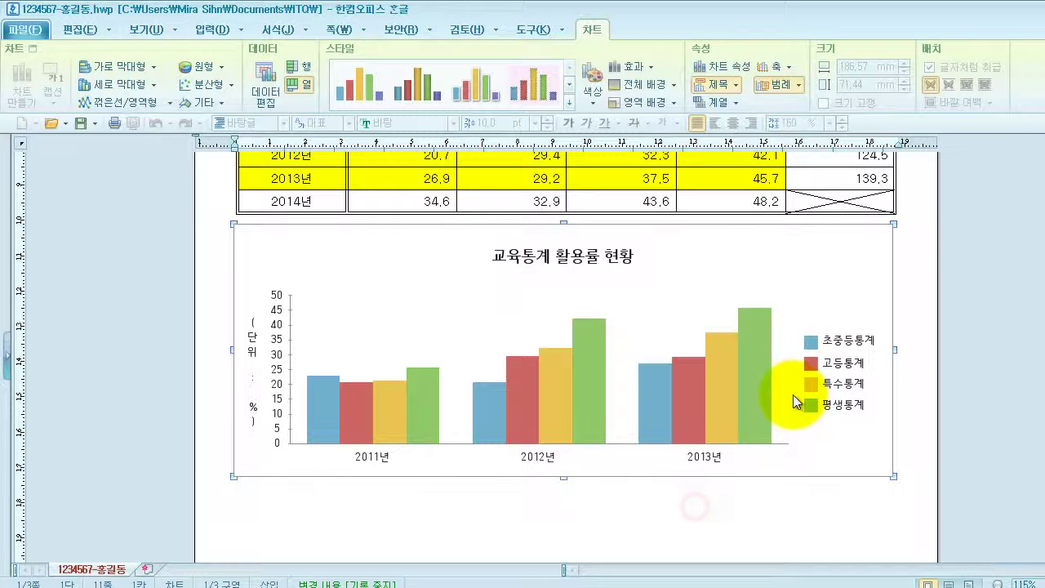
Step: Format the chart title text in the 굴림 font with bold style
double_click(570, 257)
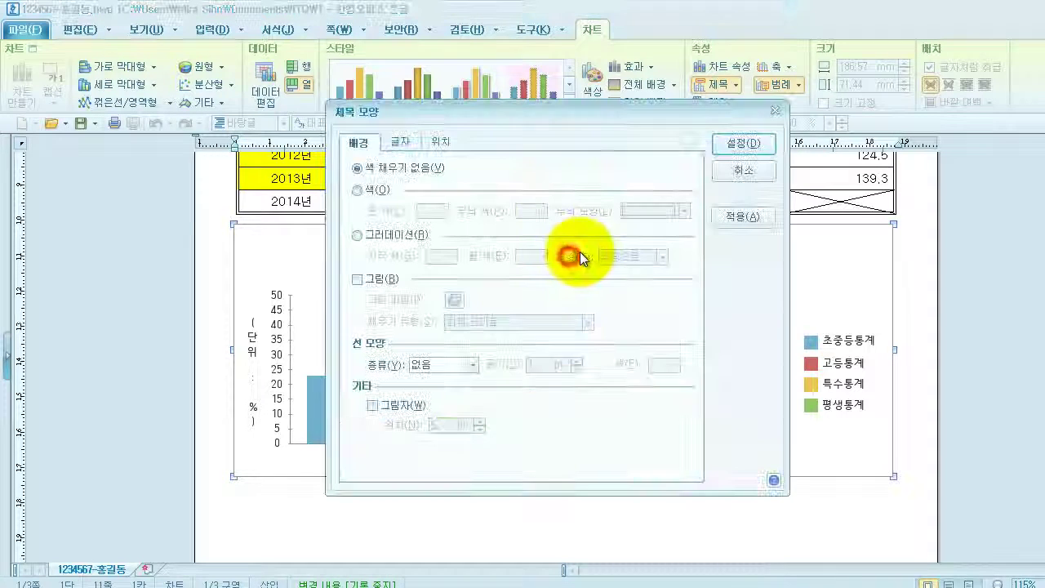
left_click(411, 144)
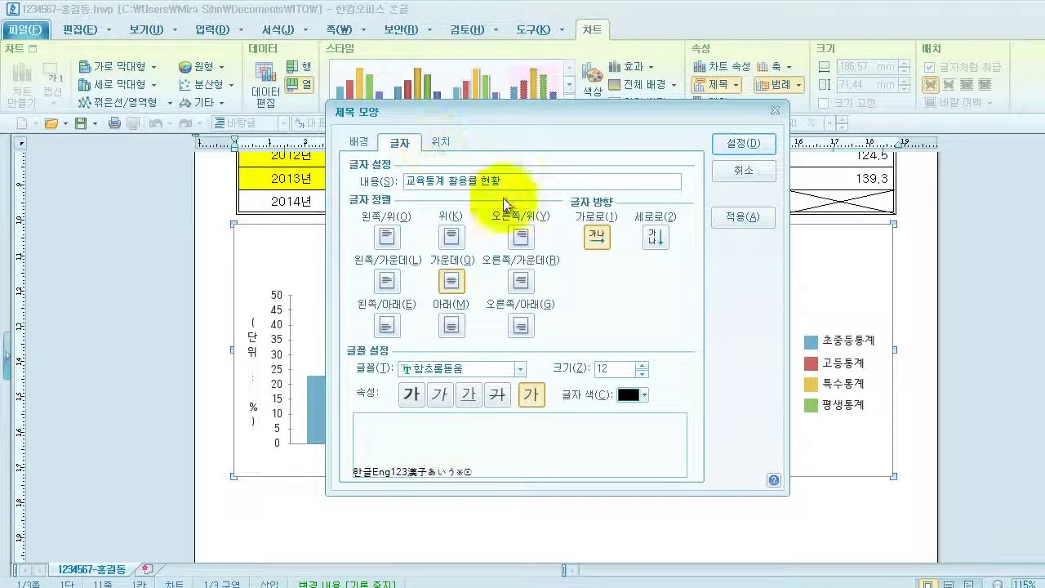
left_click(519, 368)
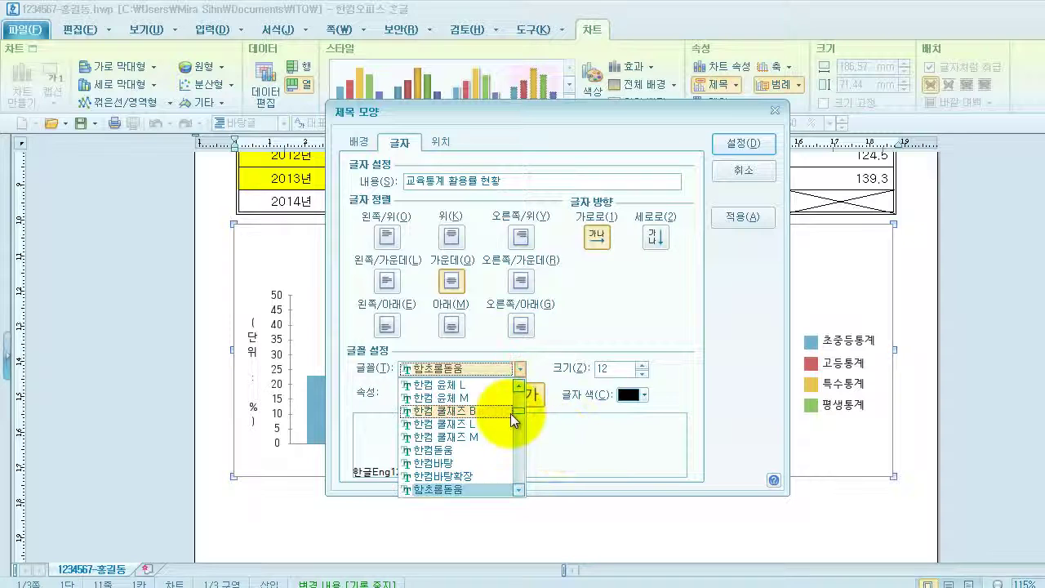
left_click_drag(519, 410, 525, 373)
left_click(445, 399)
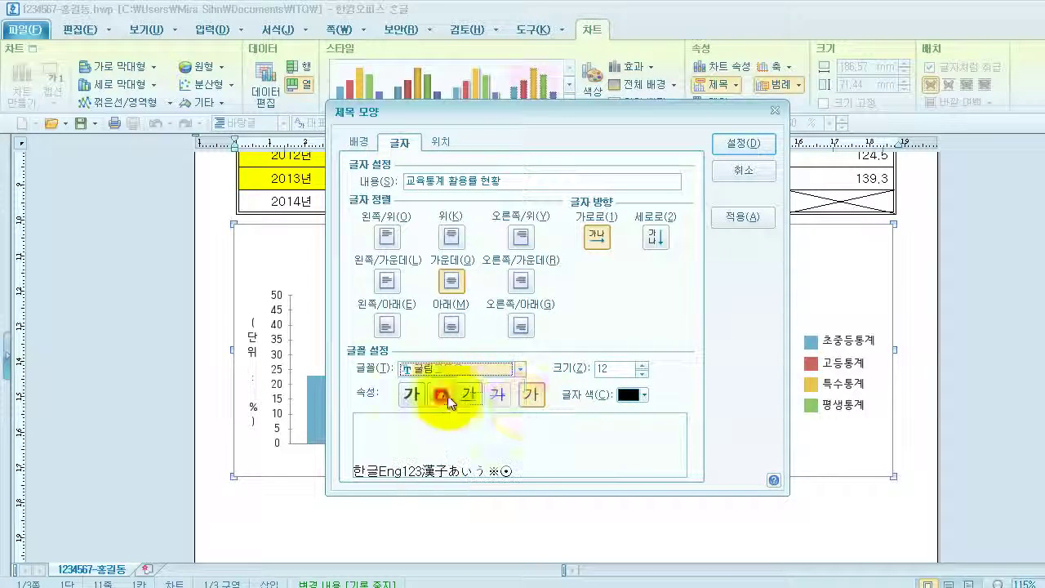
left_click(411, 395)
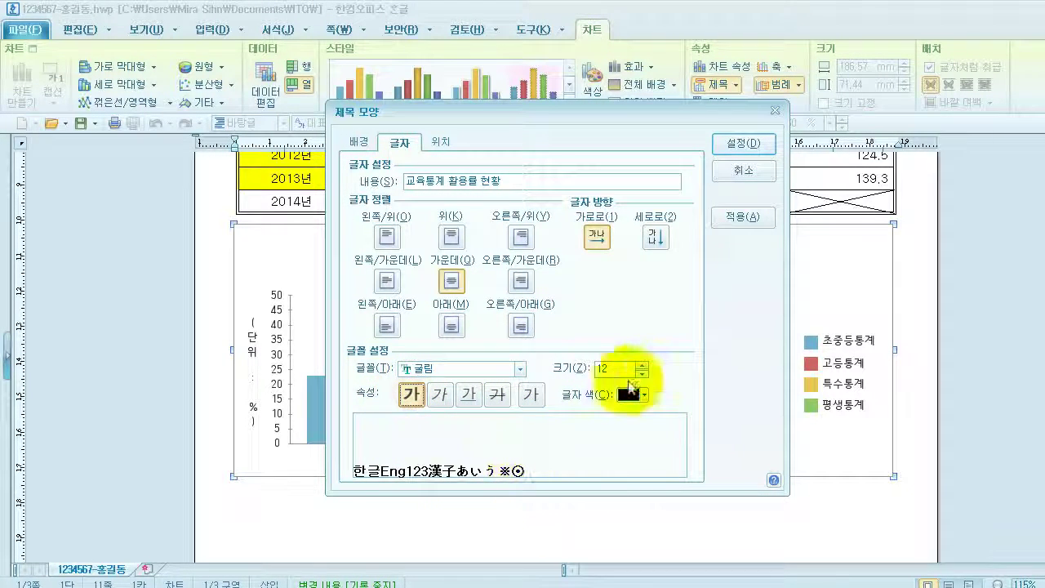
Step: Give the chart title a single-line border (한 줄로) and a shadow offset of 2 pt
left_click(359, 141)
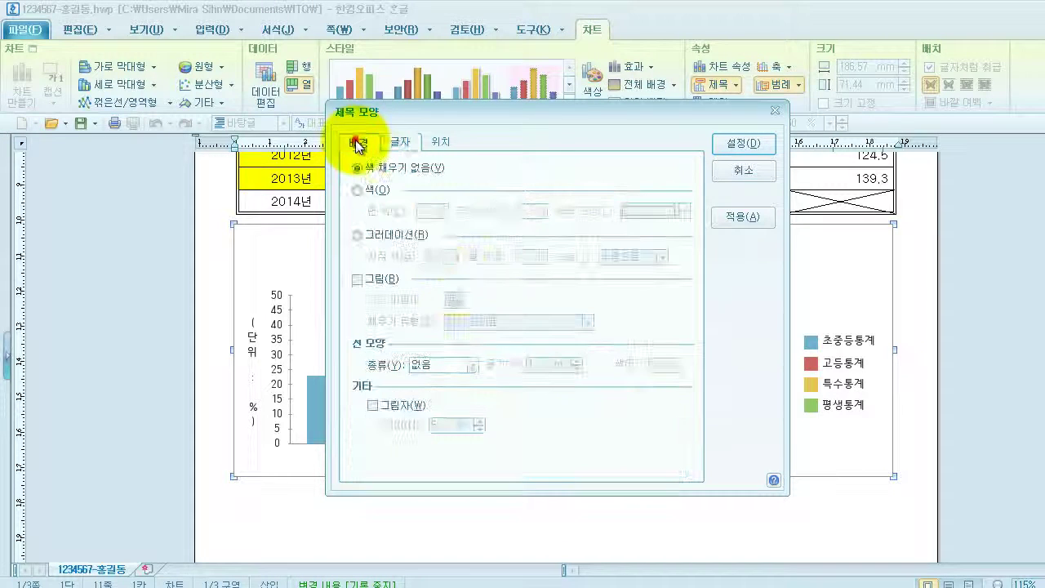
left_click(473, 366)
left_click(441, 394)
left_click(376, 409)
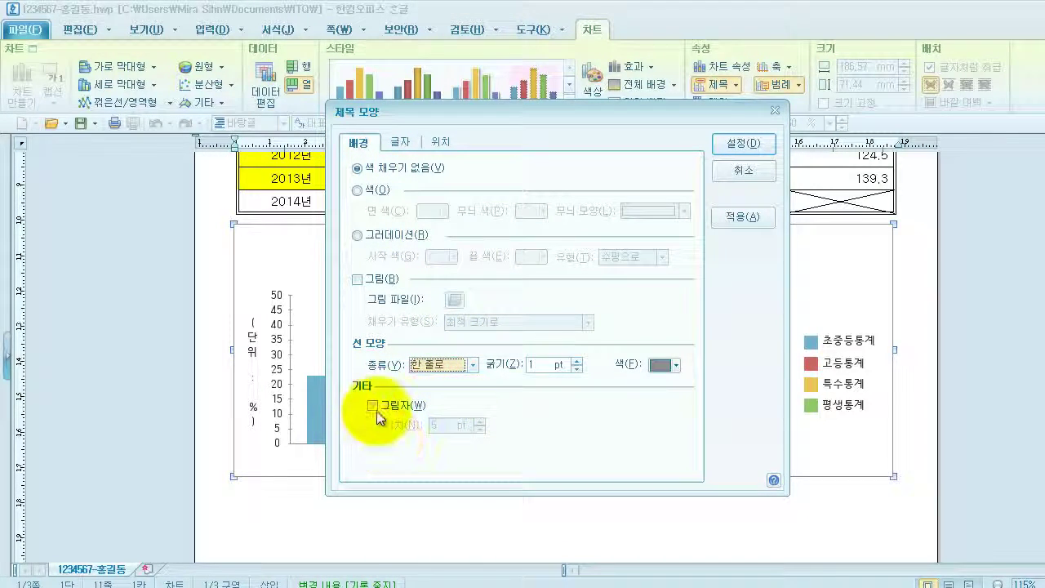
left_click(480, 431)
left_click(480, 431)
left_click(479, 430)
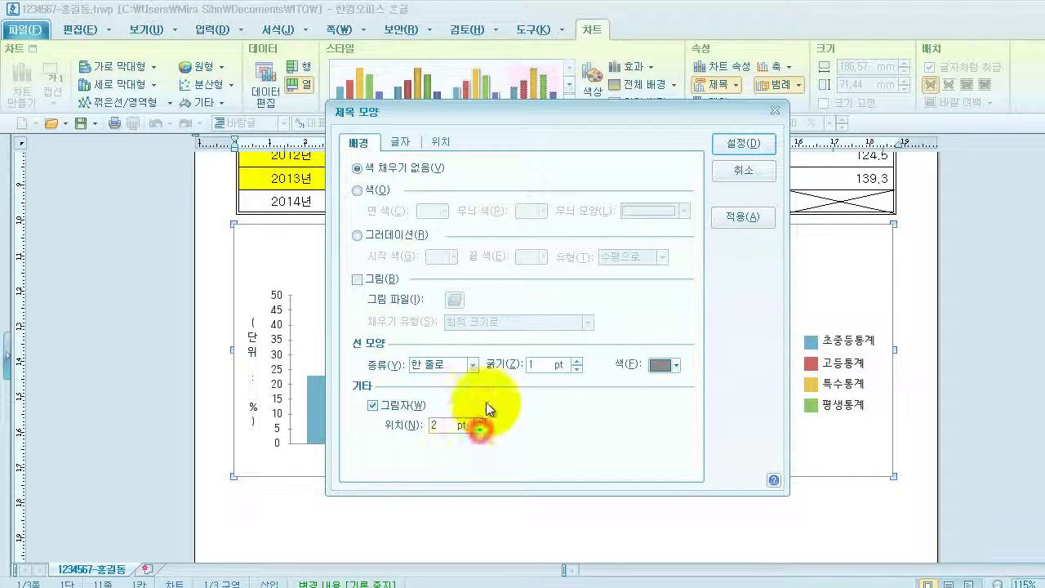
left_click(740, 144)
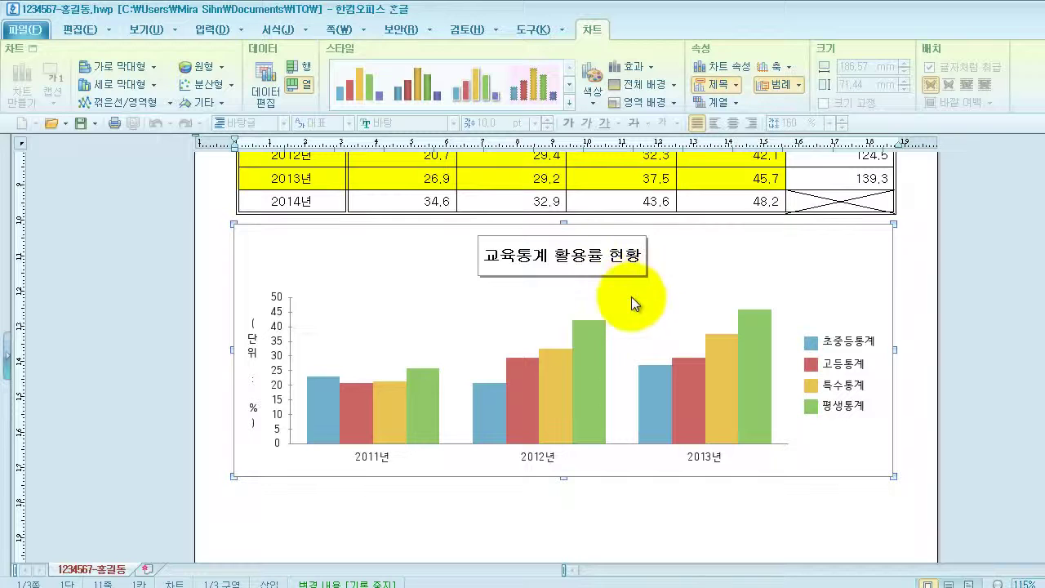
Step: Widen the chart title box and move it back to the horizontal centre above the bars
left_click(634, 273)
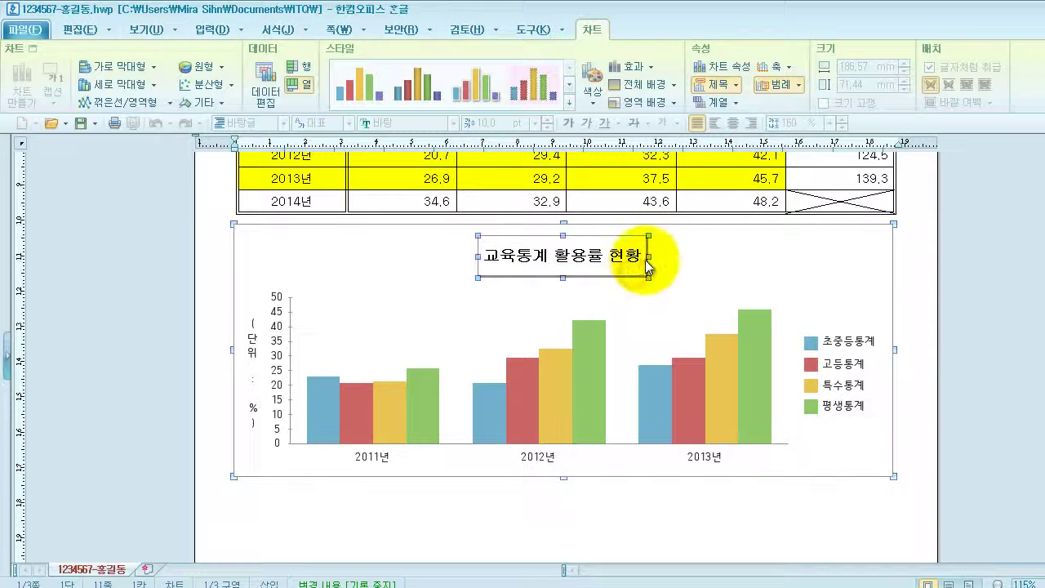
left_click_drag(651, 258, 712, 257)
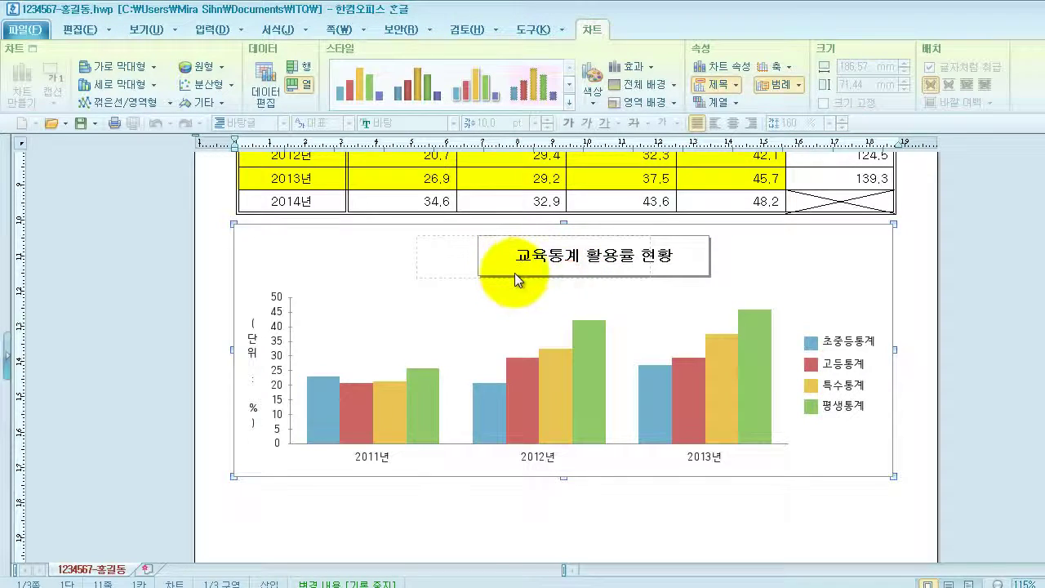
left_click_drag(525, 273, 478, 274)
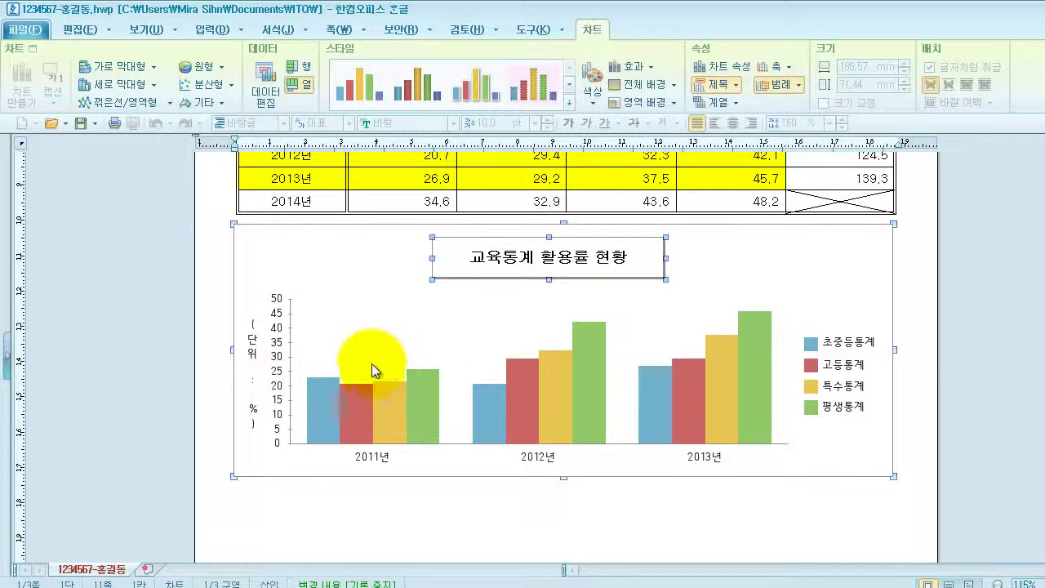
Step: Format the Y-axis title in 굴림, regular style, size 10, with horizontal text direction (가로로)
double_click(253, 351)
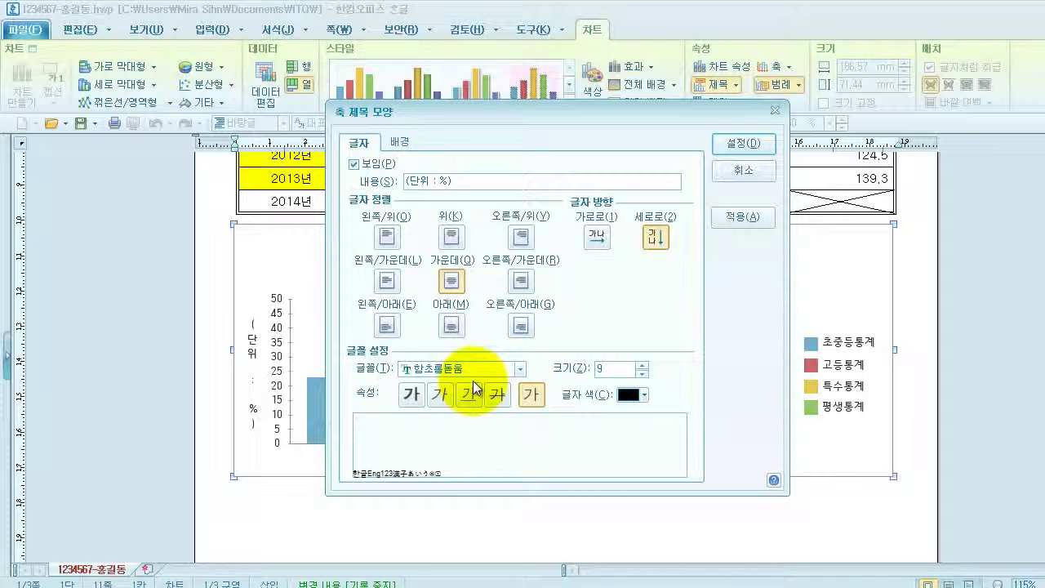
left_click(521, 367)
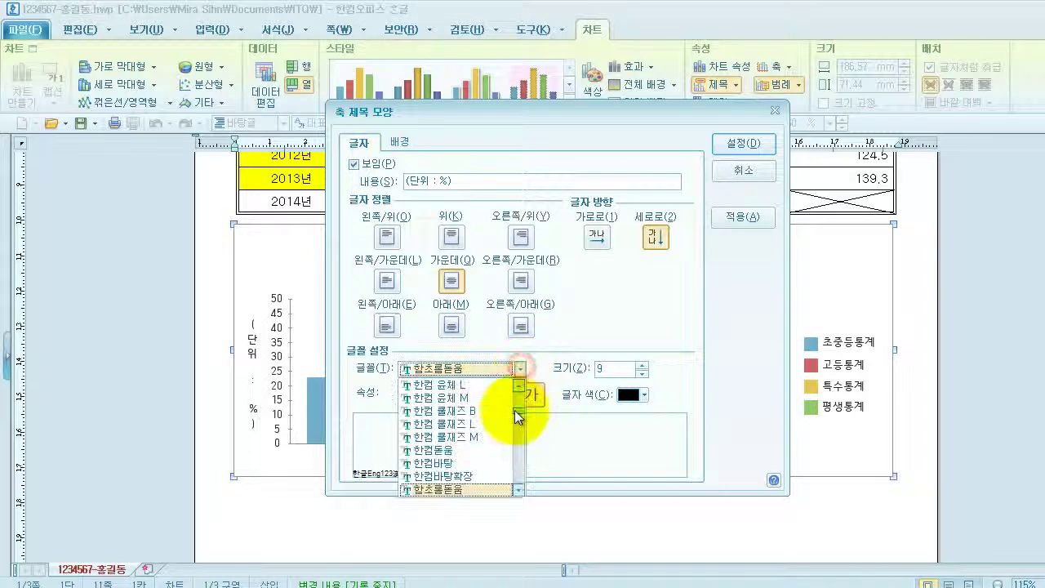
left_click_drag(515, 410, 518, 385)
left_click(419, 397)
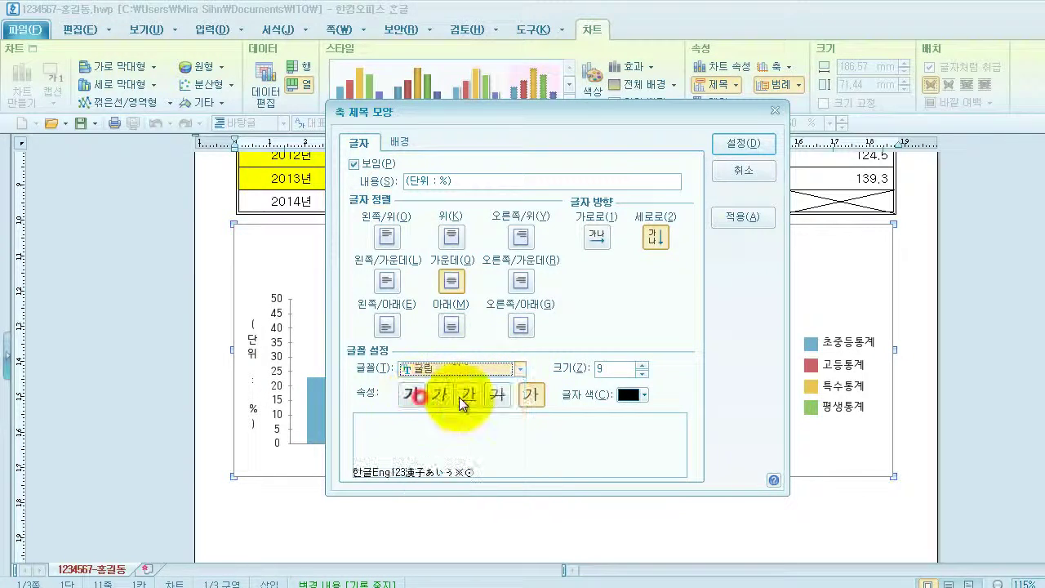
left_click(532, 398)
left_click(644, 366)
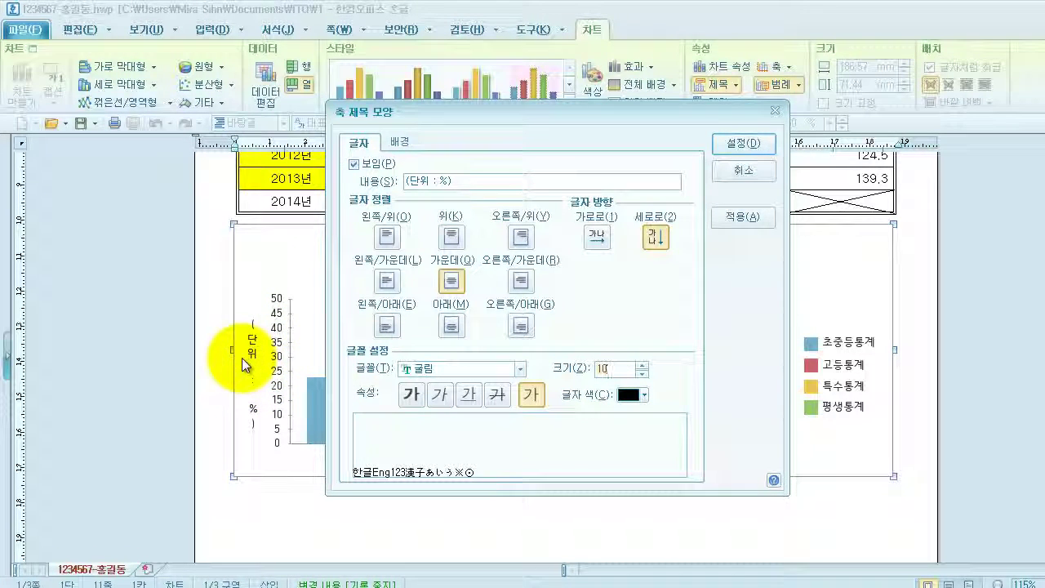
left_click(597, 236)
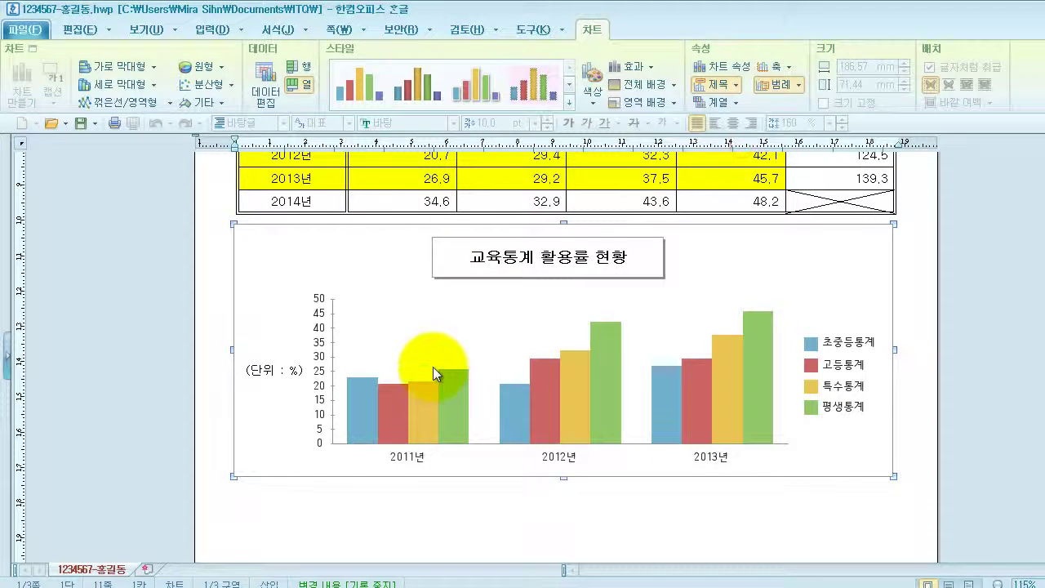
Step: Change the font of the Y-axis value labels to 굴림
double_click(319, 321)
left_click(397, 139)
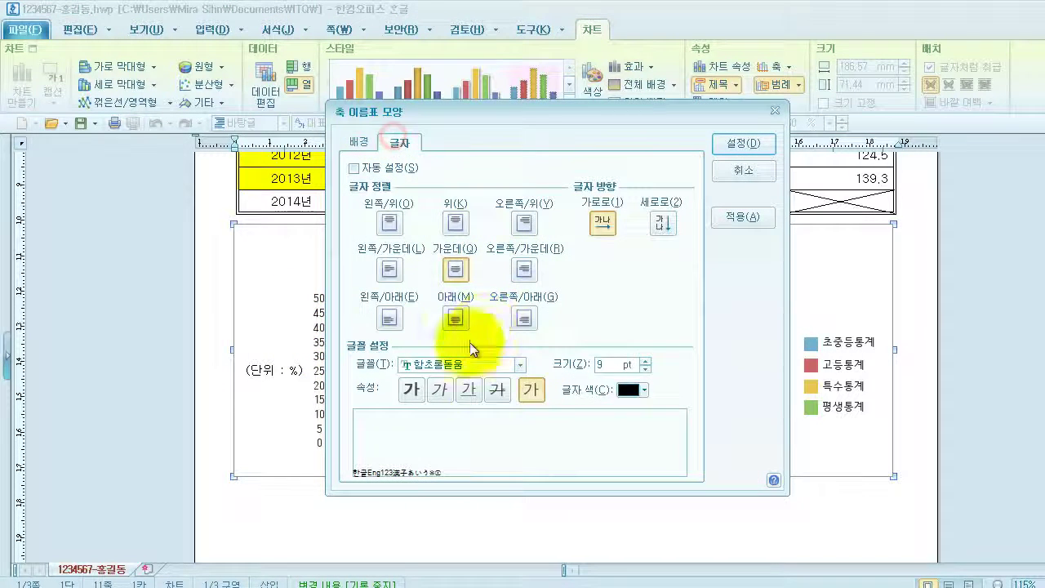
left_click(519, 364)
left_click_drag(521, 403, 523, 383)
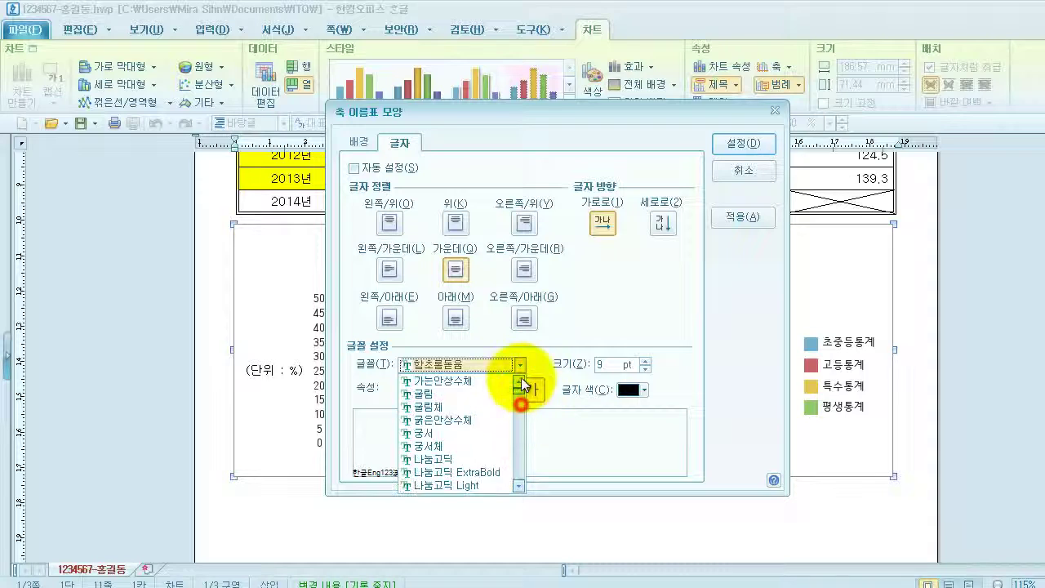
left_click(433, 394)
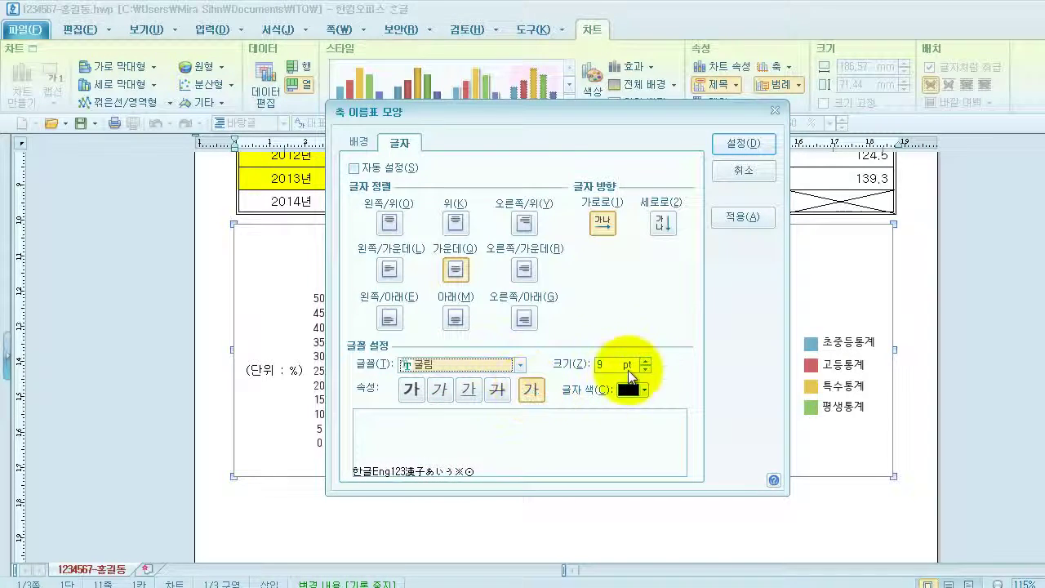
left_click(746, 145)
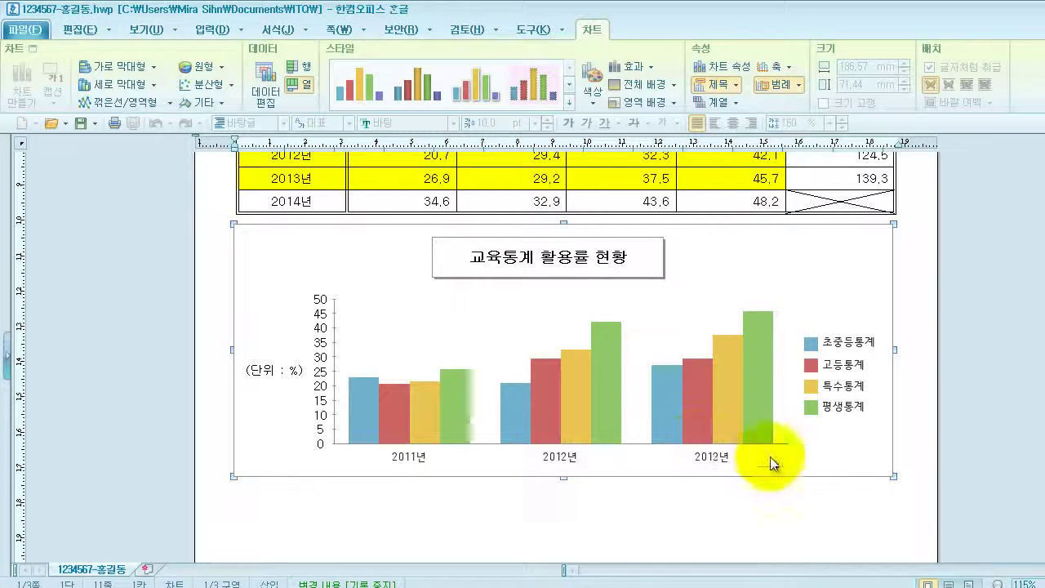
Step: Format the X-axis year labels in the 굴림 font at 10 pt
double_click(561, 459)
left_click(398, 141)
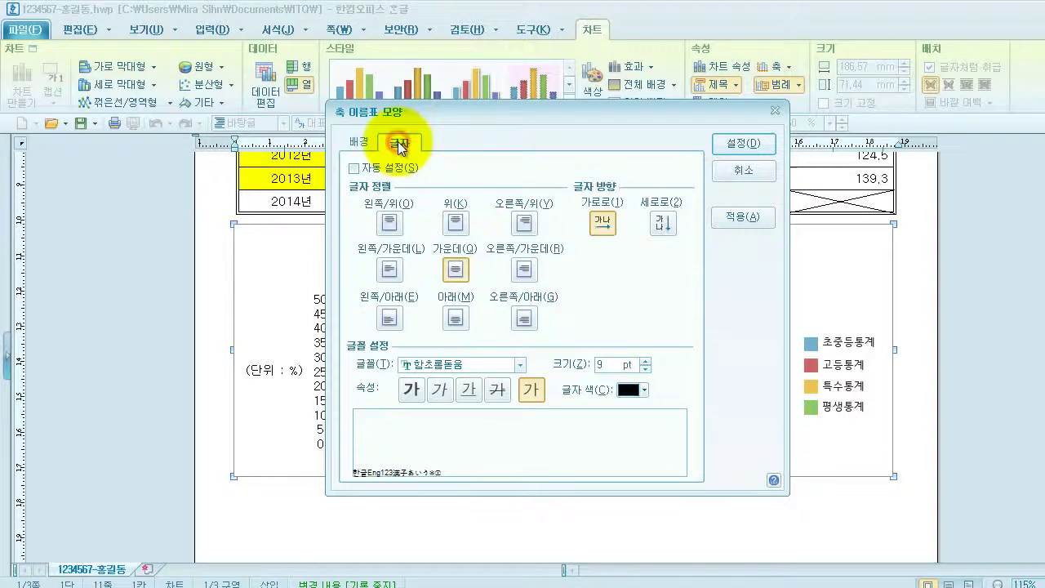
left_click(523, 366)
scroll(501, 408, "up", 5)
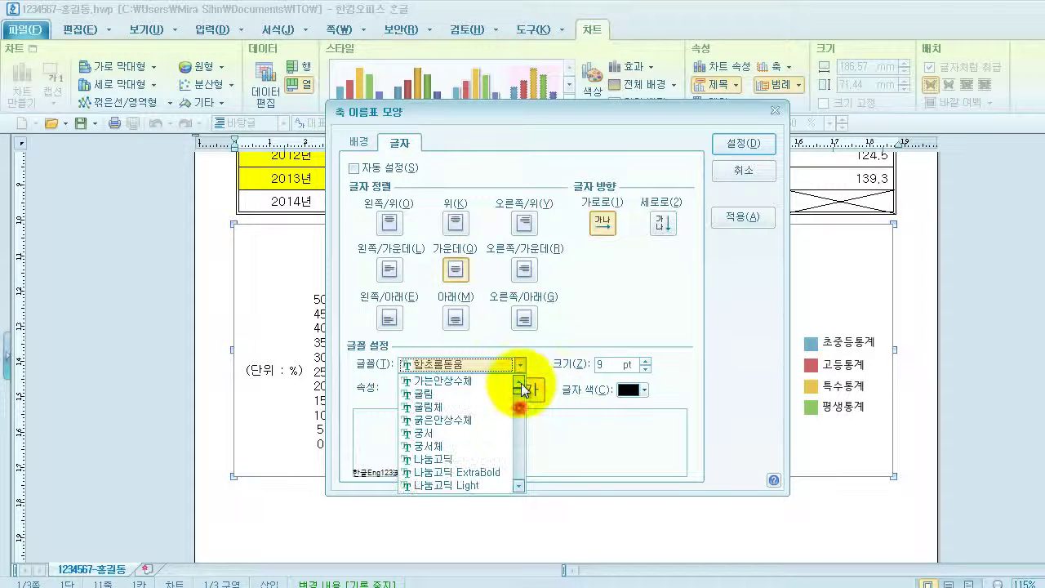
left_click(453, 399)
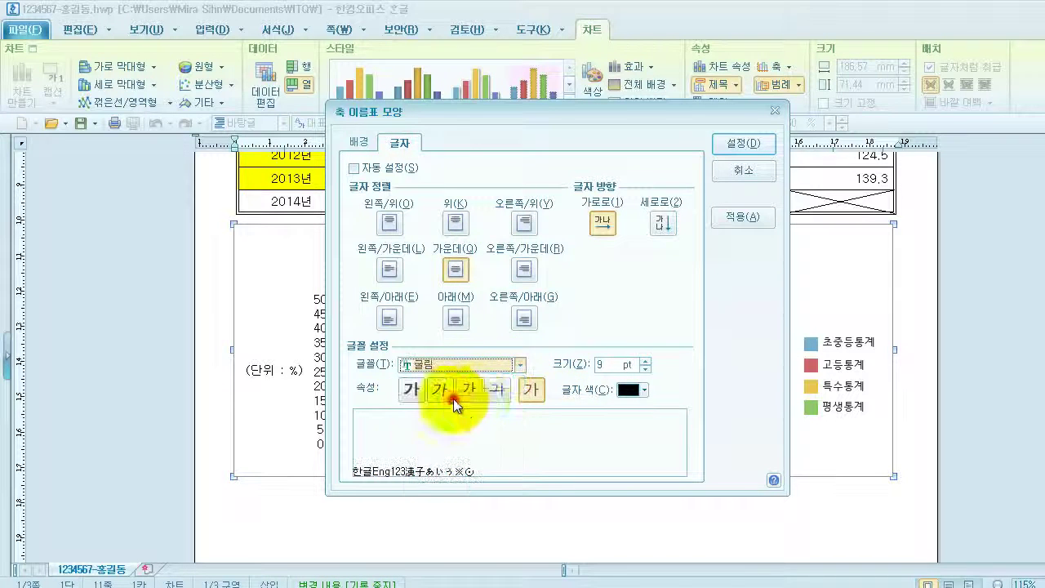
left_click(645, 362)
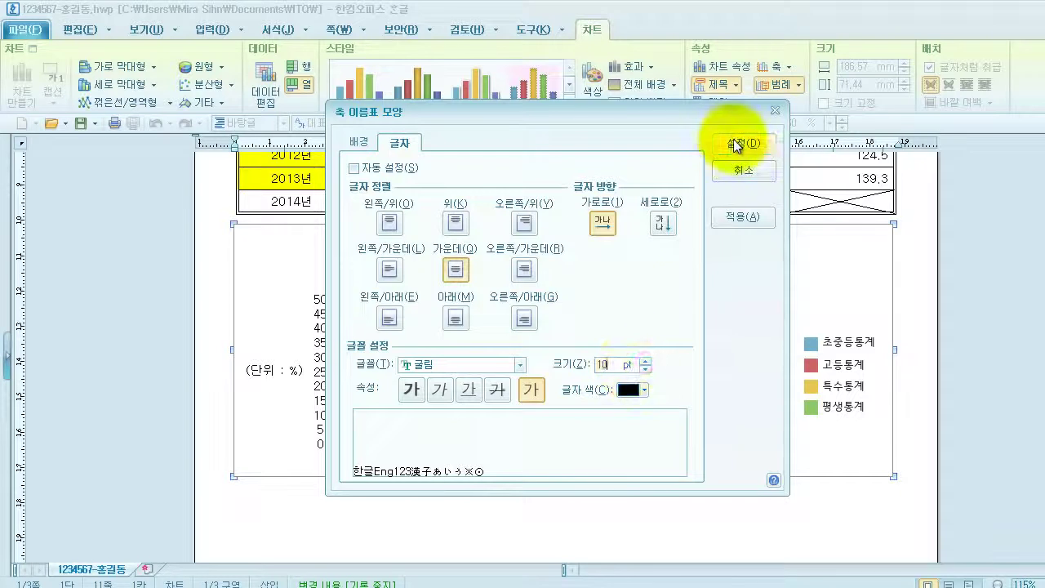
left_click(744, 143)
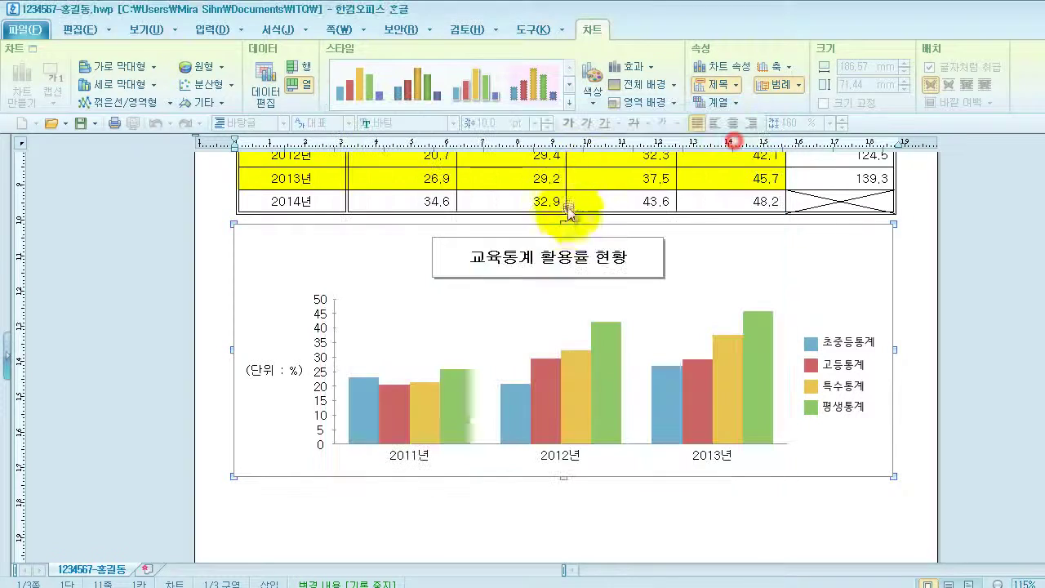
Step: Set the chart legend's text to the 굴림 font at size 10
double_click(841, 359)
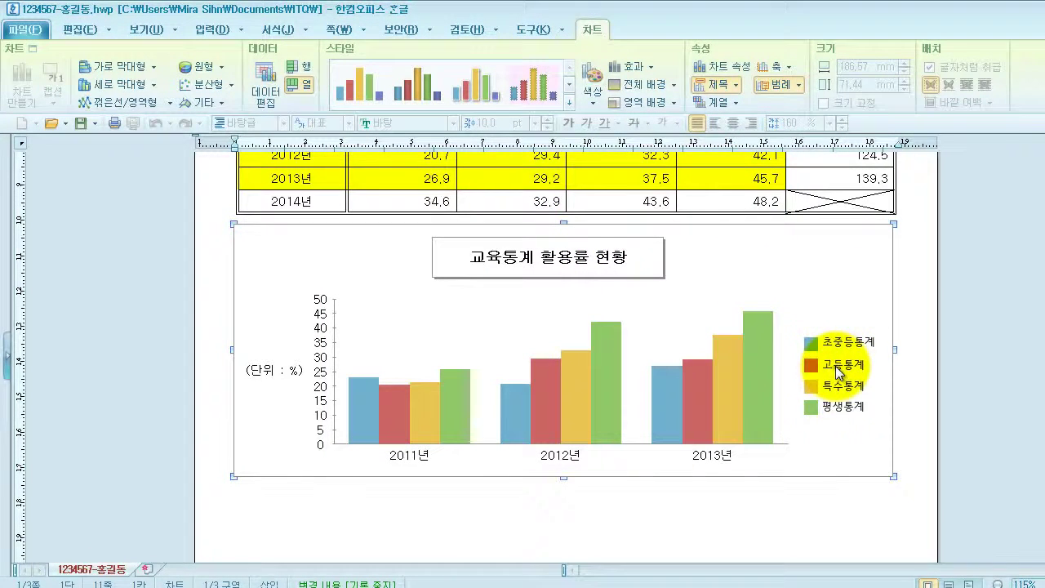
left_click(400, 142)
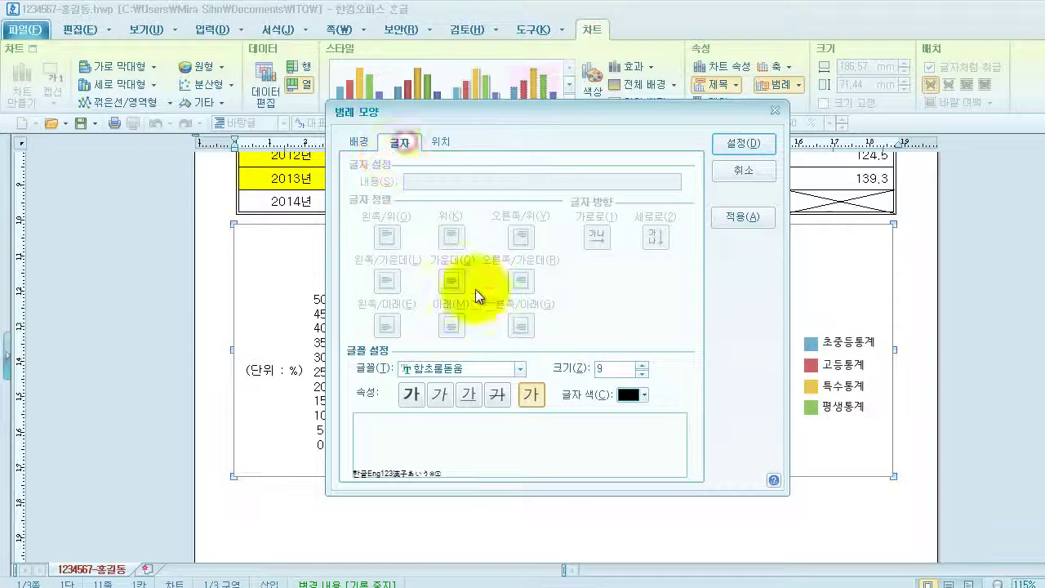
left_click(501, 367)
left_click_drag(519, 411, 526, 384)
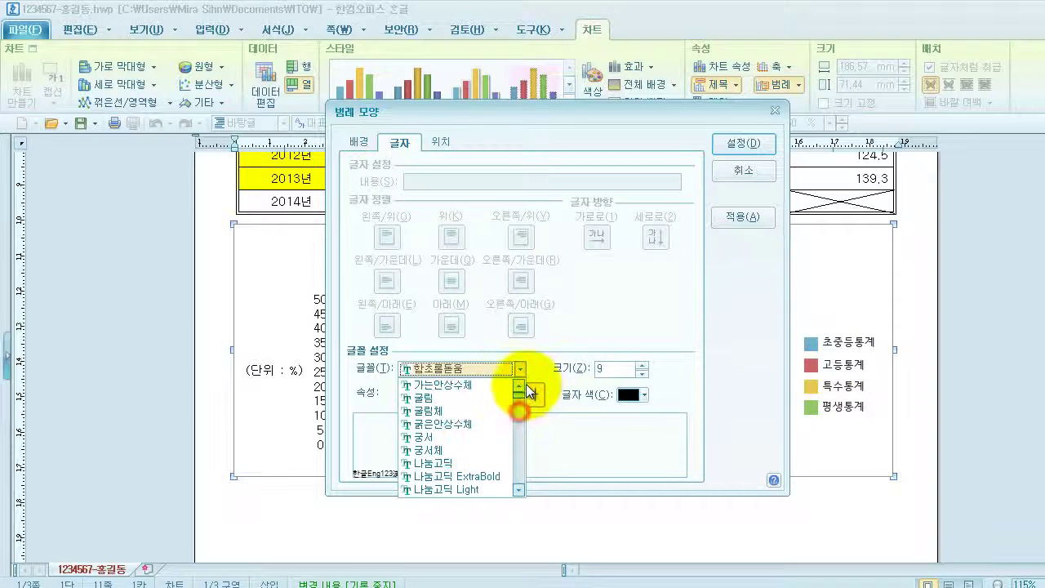
left_click(457, 398)
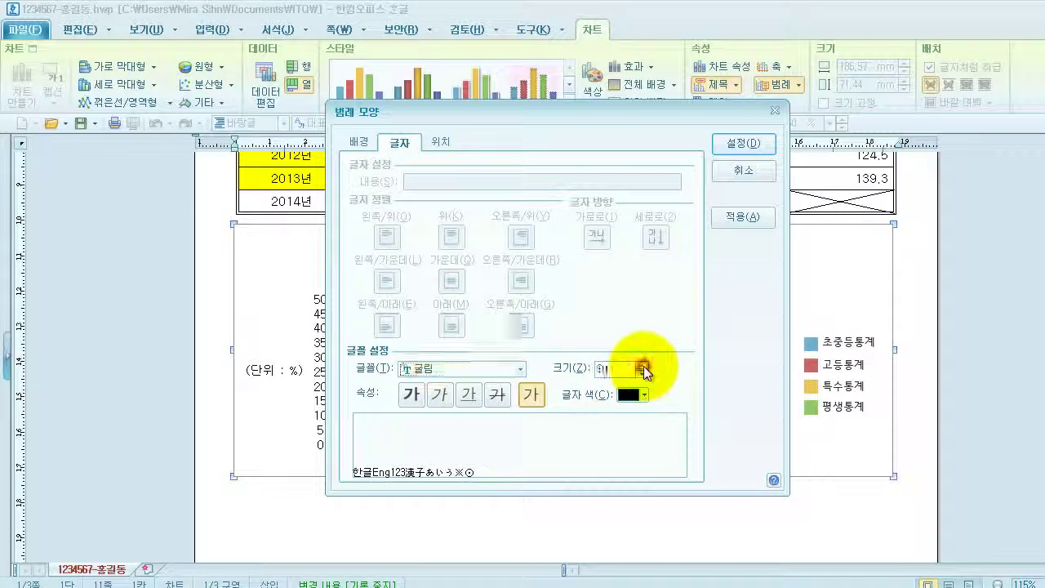
left_click(643, 366)
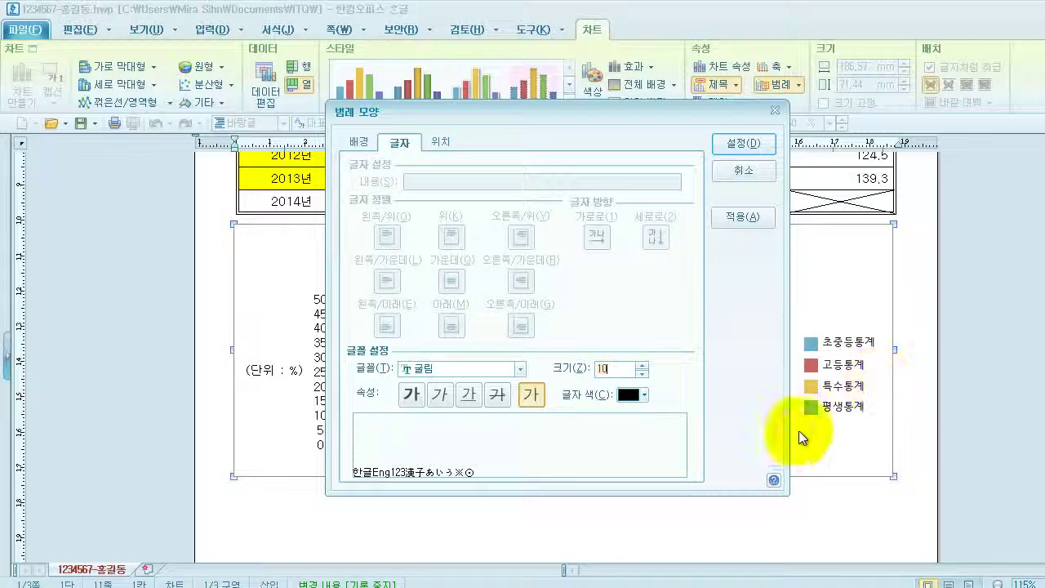
Step: Give the chart legend a single-line border (한 줄로) and apply the legend formatting
left_click(360, 143)
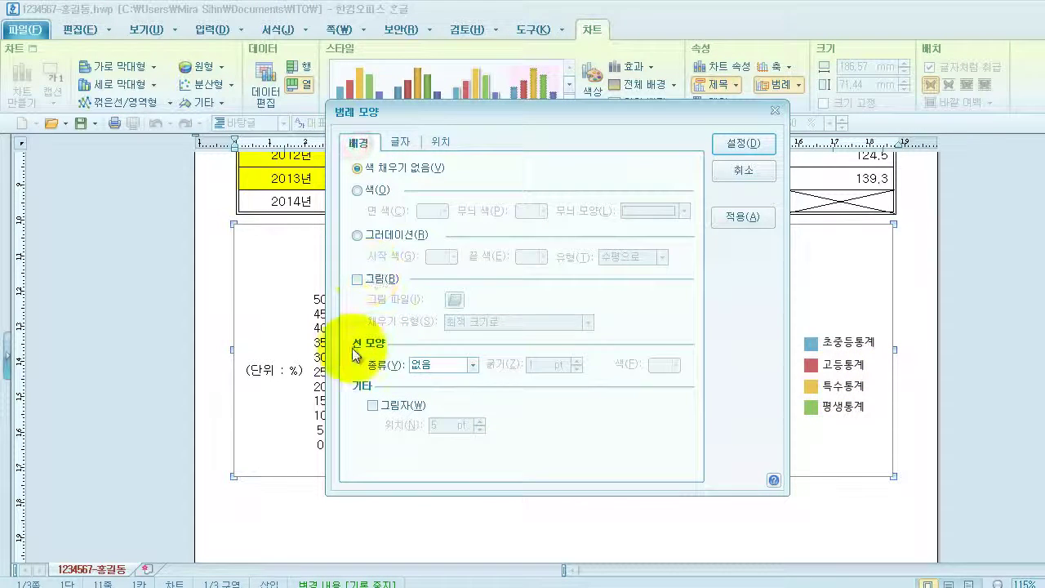
left_click(473, 366)
left_click(438, 393)
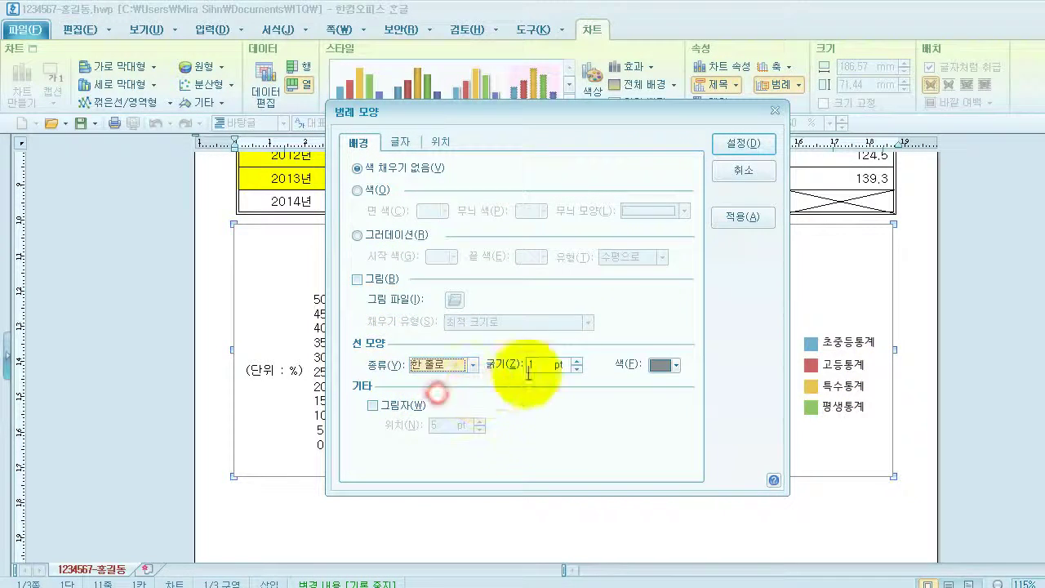
left_click(739, 146)
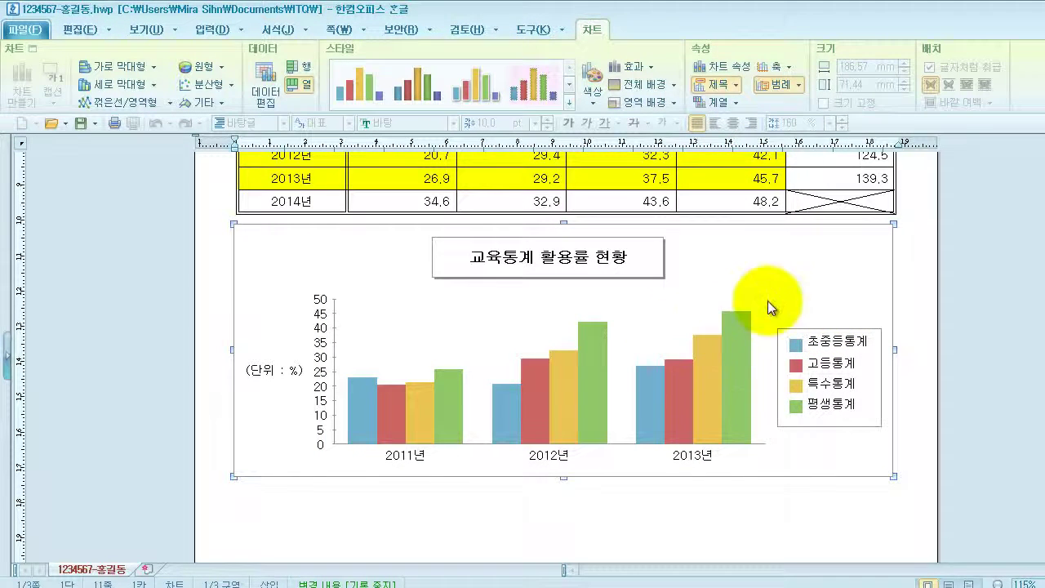
Step: Switch to the exam PDF in Adobe Reader and examine question 2's chart conditions and expected output
left_click(649, 399)
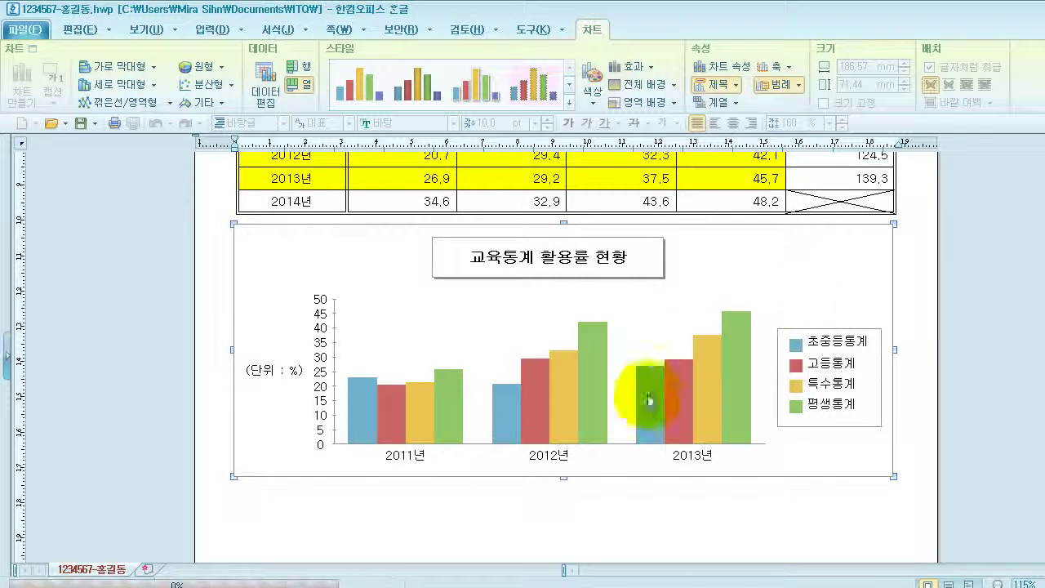
mouse_move(409, 564)
left_click(368, 510)
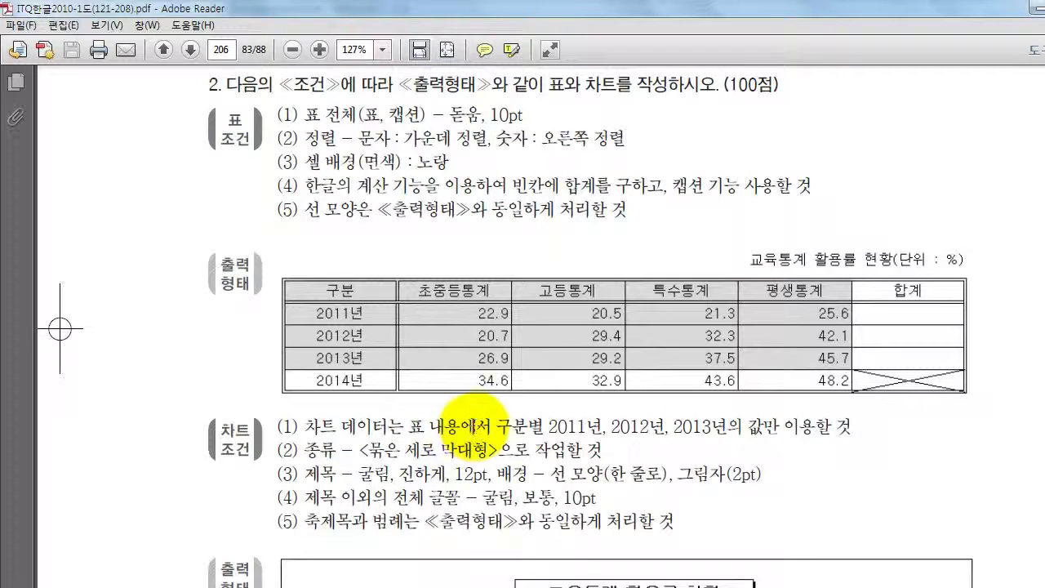
scroll(474, 425, "down", 5)
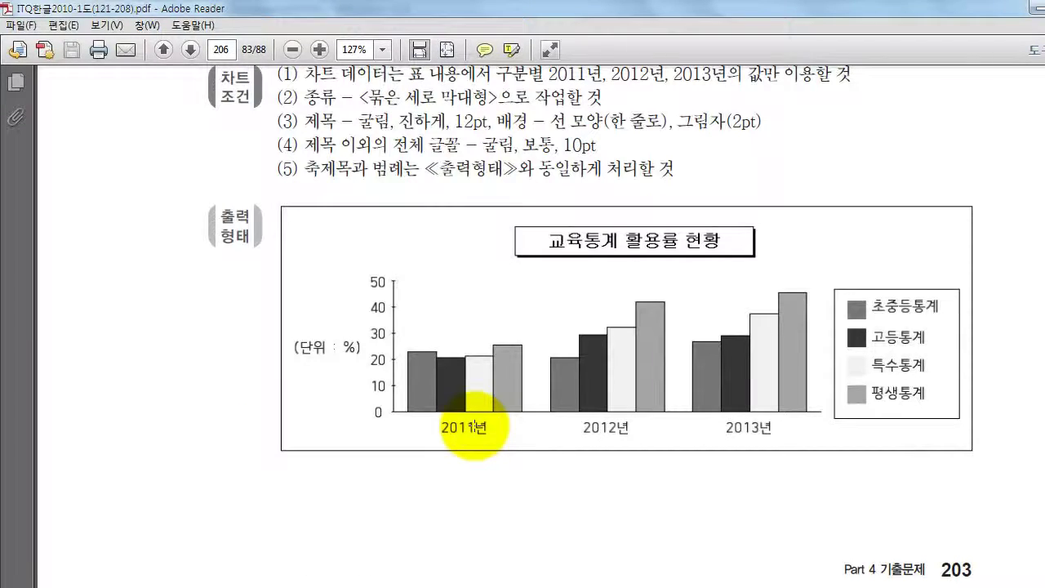
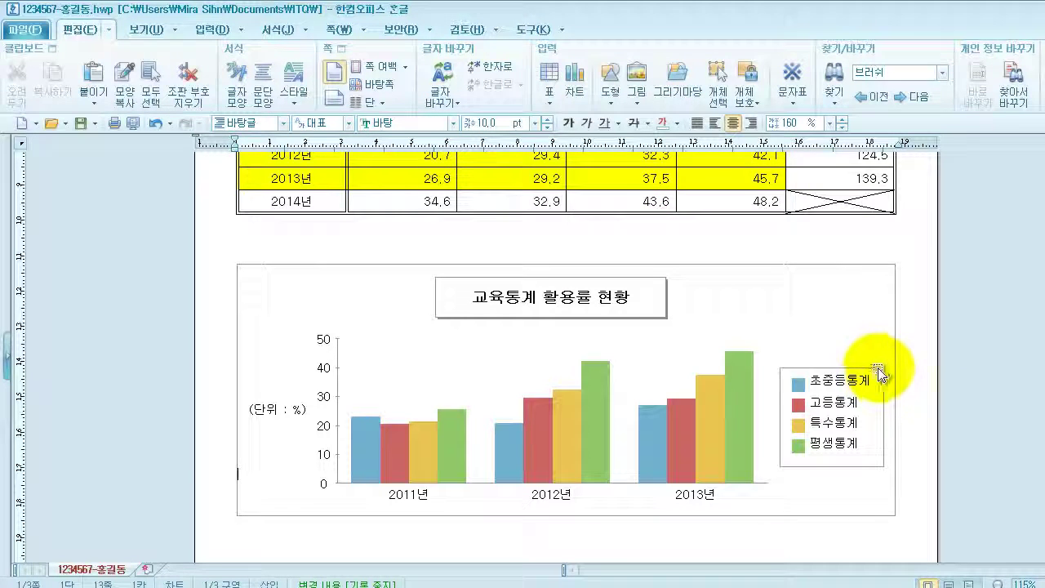
Step: Return to the Hangul document and enter the label (1) on the line below 3. on the second page
scroll(917, 374, "down", 1)
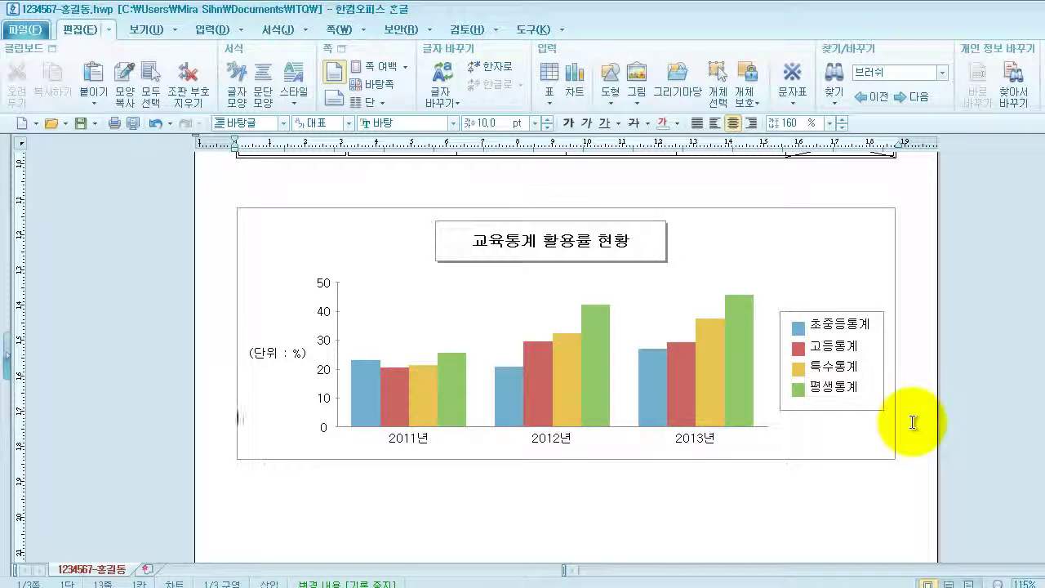
key("Down")
key("Down")
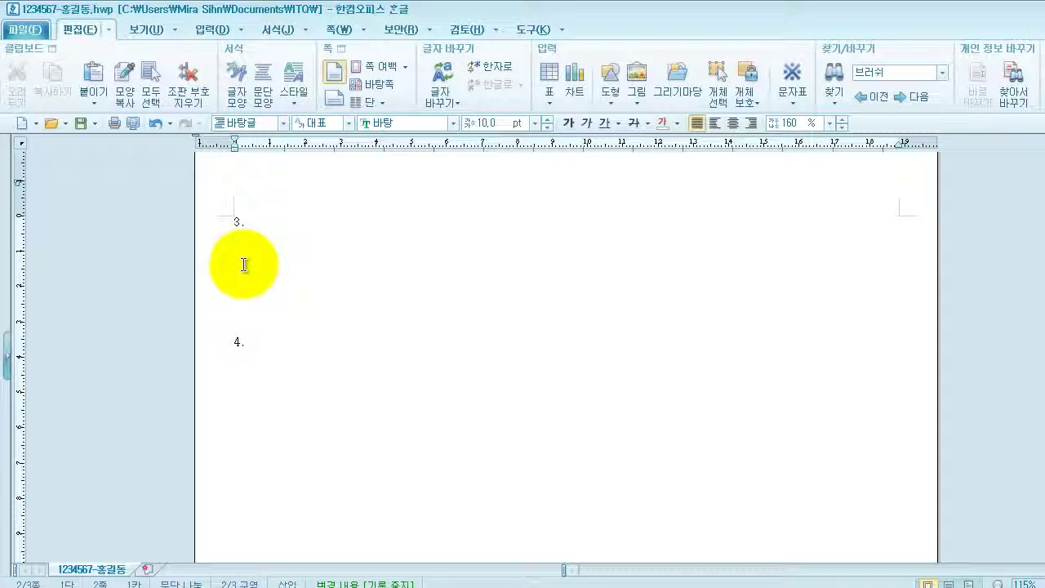
type("(1")
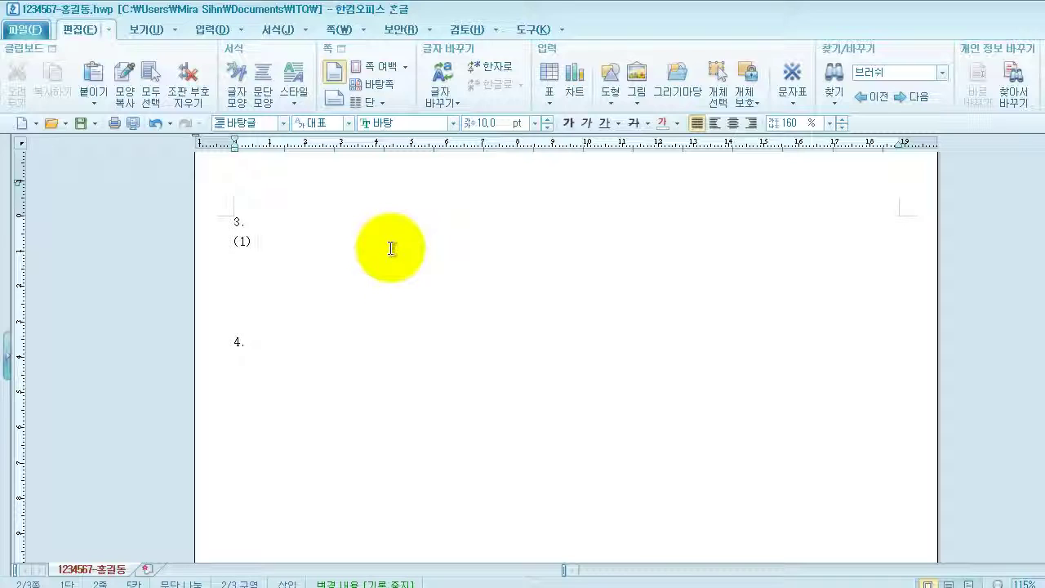
Step: Start an equation after the (1) label and enter ΔW= using the uppercase Greek delta
key("ctrl+n")
key("m")
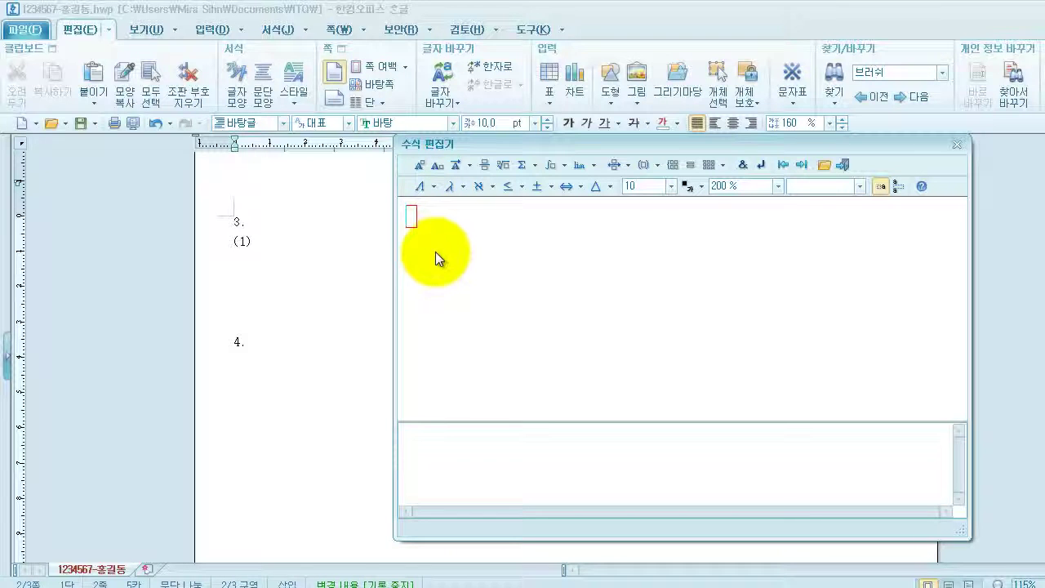
left_click(434, 186)
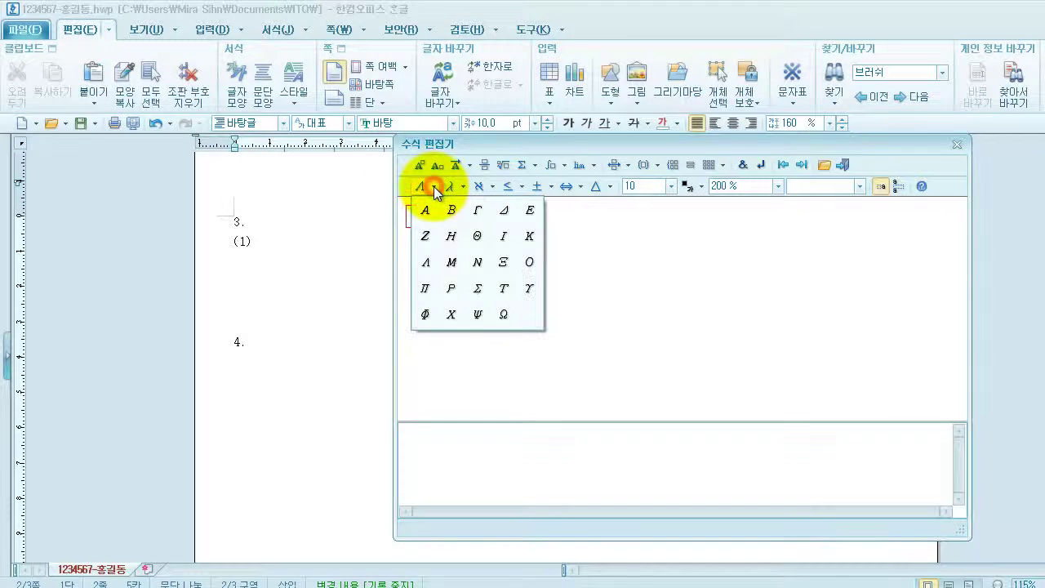
left_click(501, 211)
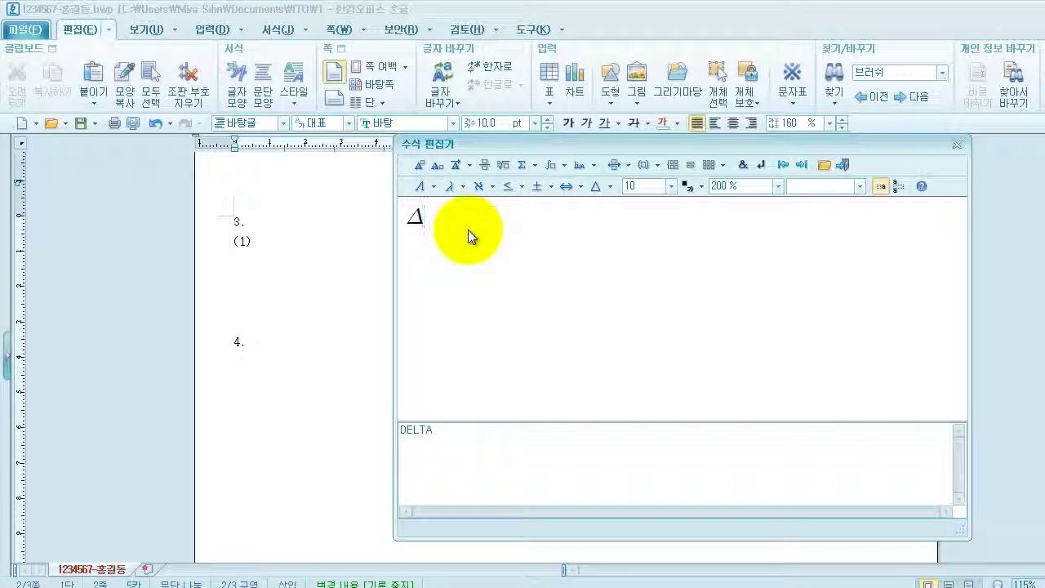
type("W=")
Step: Add the fraction 1/2 after the equals sign in the equation
left_click(487, 166)
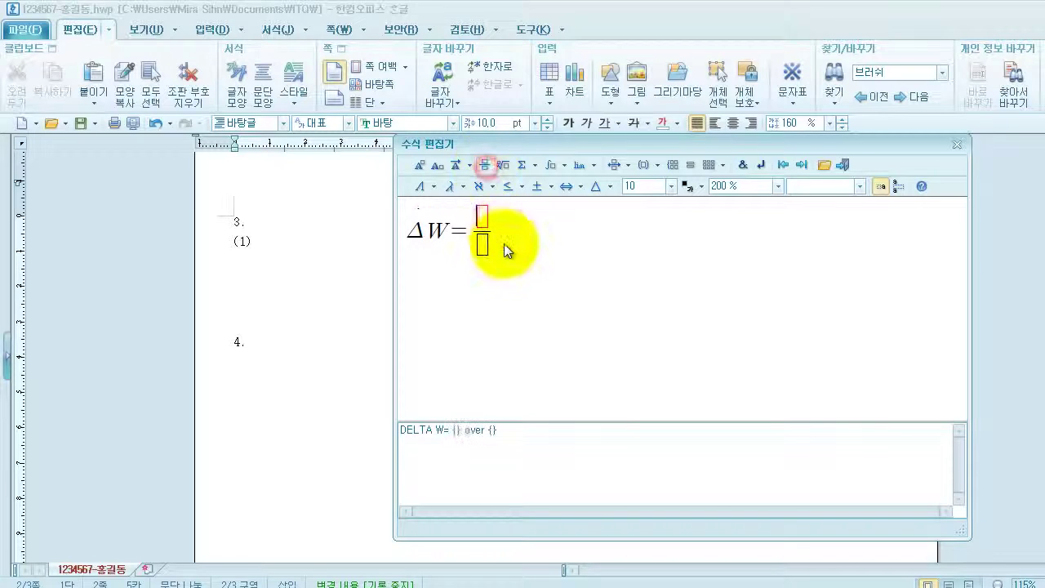
type("1")
key("Tab")
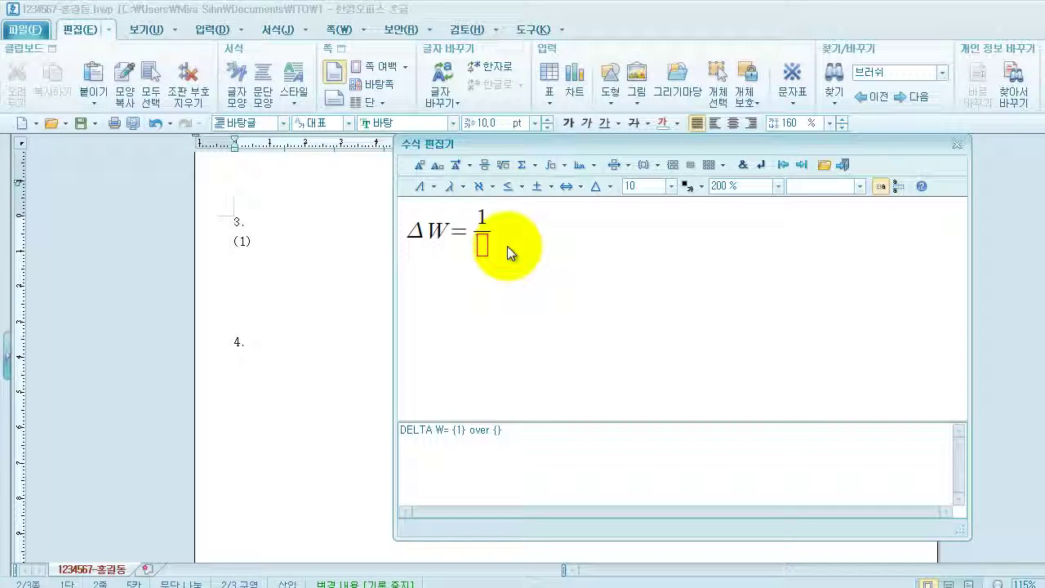
type("2")
key("Tab")
Step: Enter m(f) after the fraction, with subscript x on f and superscript 2 after the closing parenthesis
type("m")
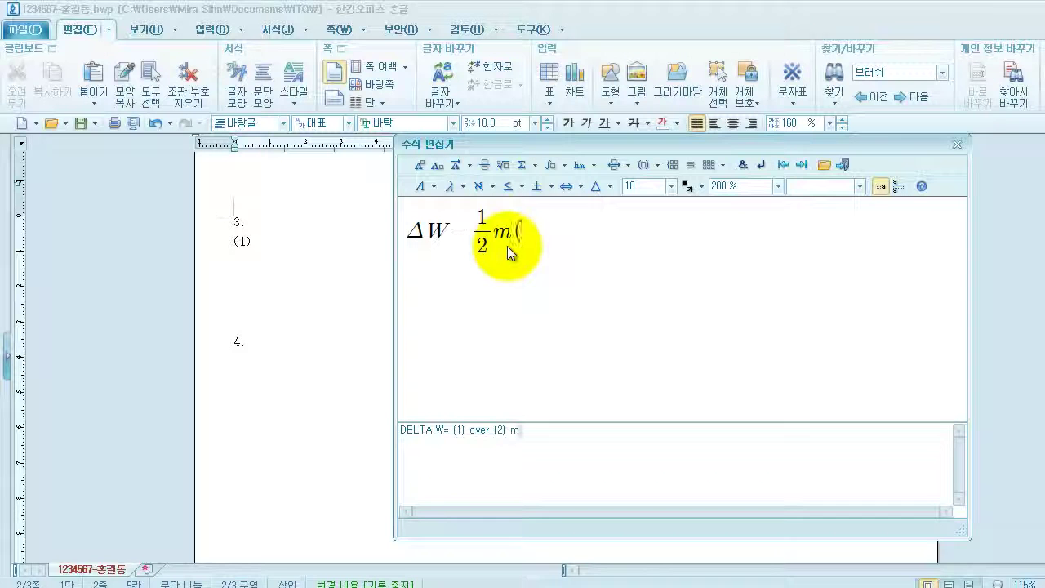
type("(f")
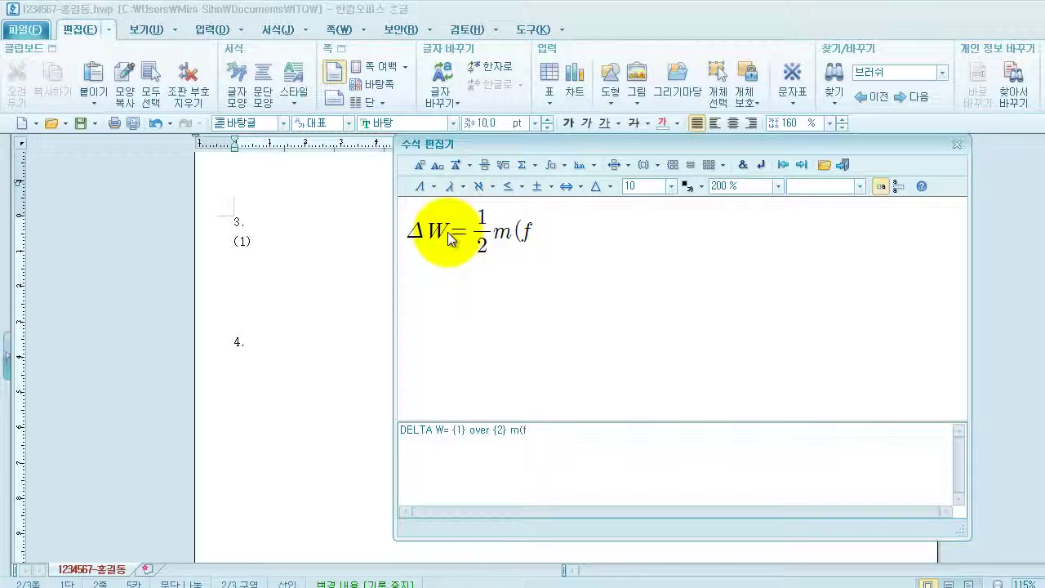
left_click(434, 166)
type("x} ")
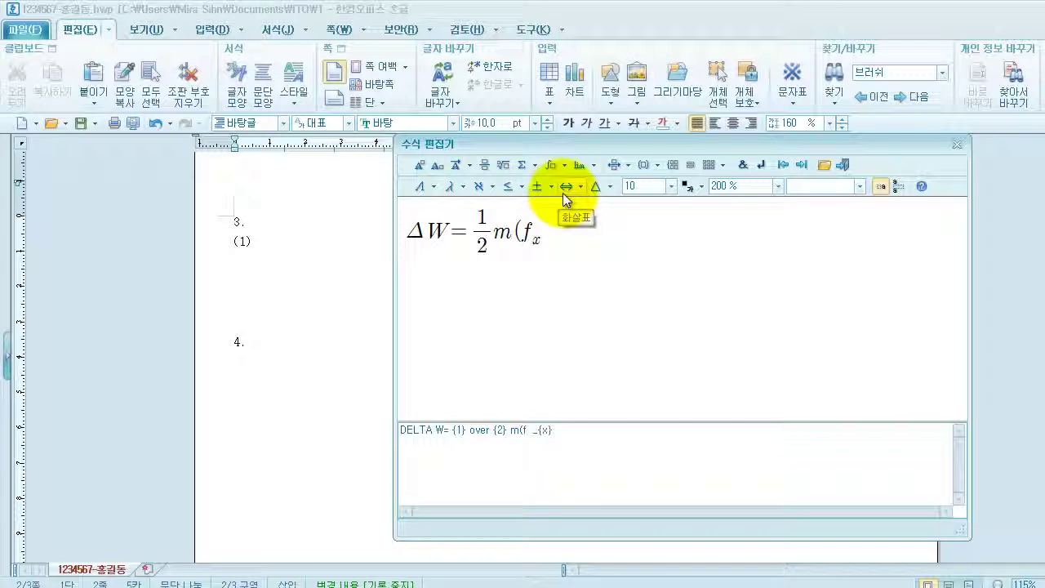
type(")")
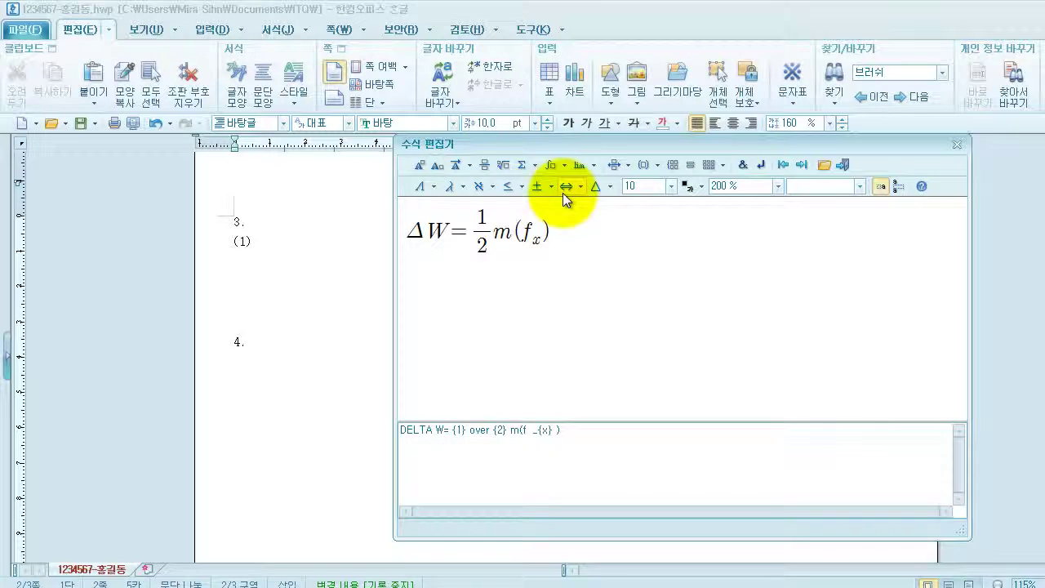
left_click(419, 164)
type("2} ")
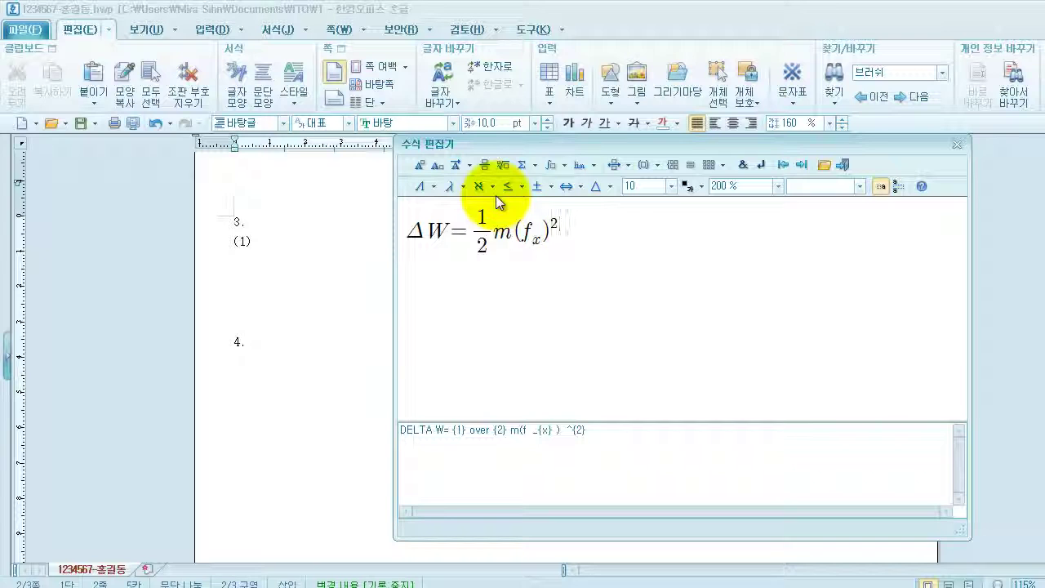
Step: Add a plus sign and a second fraction 1/2 to the equation
type("+")
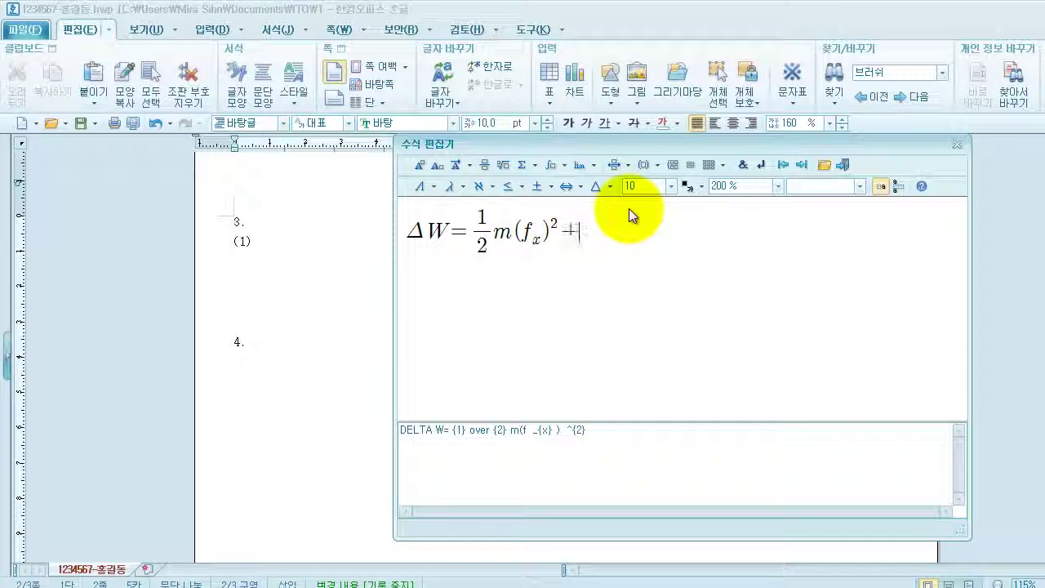
left_click(484, 165)
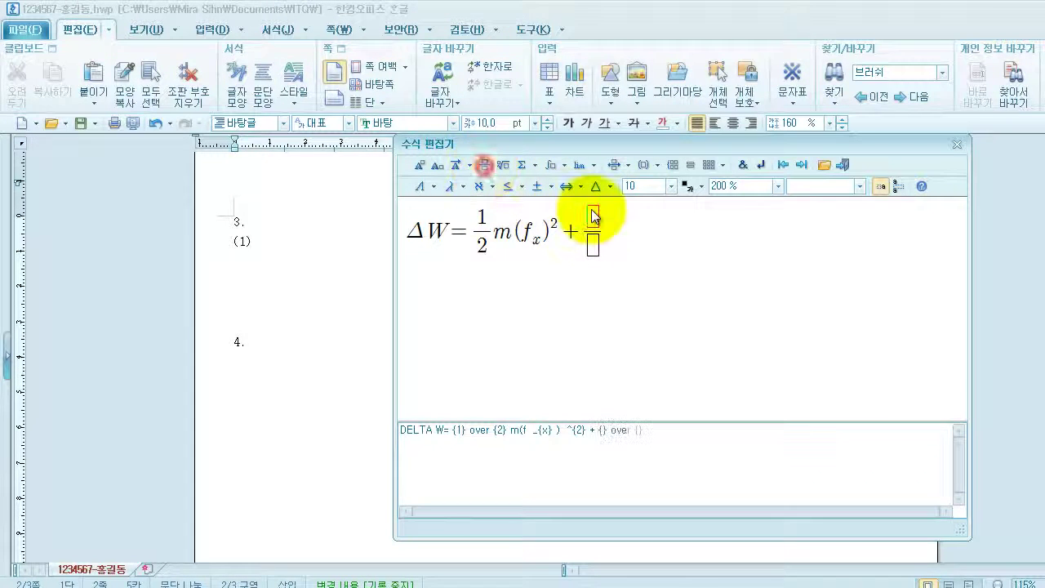
type("1")
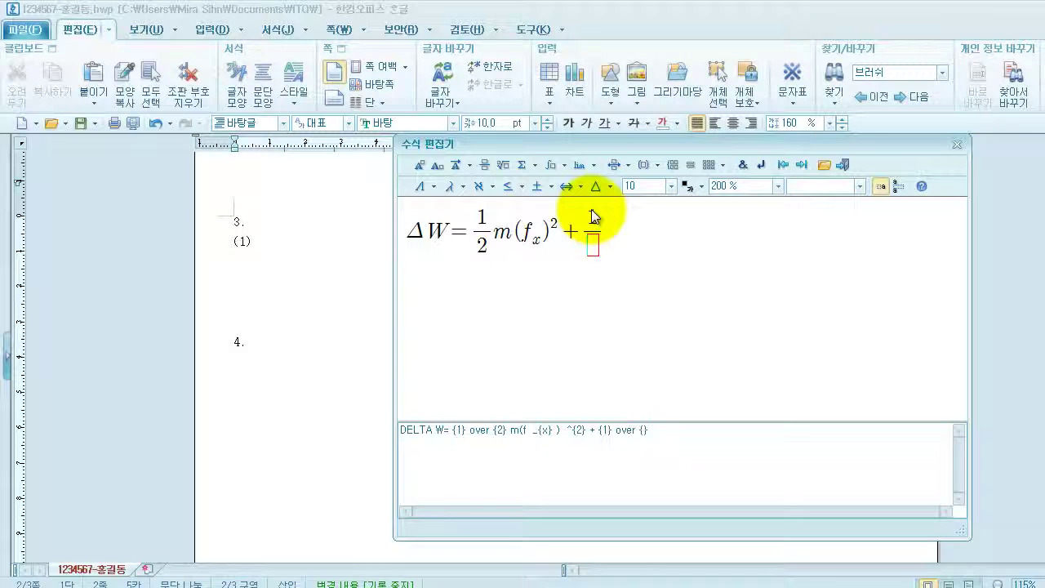
key("Tab")
type("2")
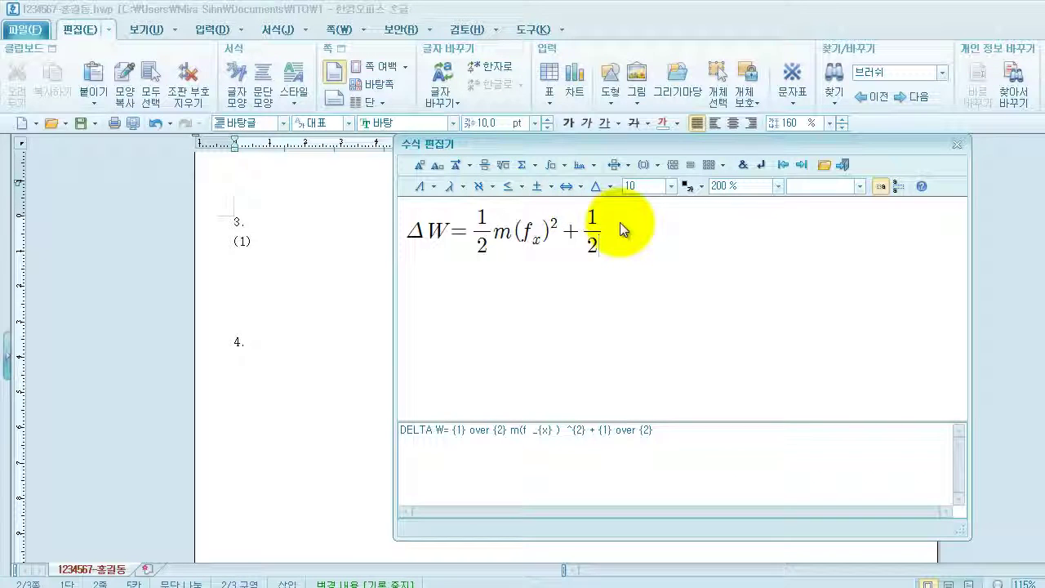
Step: Complete the second term with m(f), subscript y and superscript 2, and insert the equation into the document
key("Tab")
type("m(f")
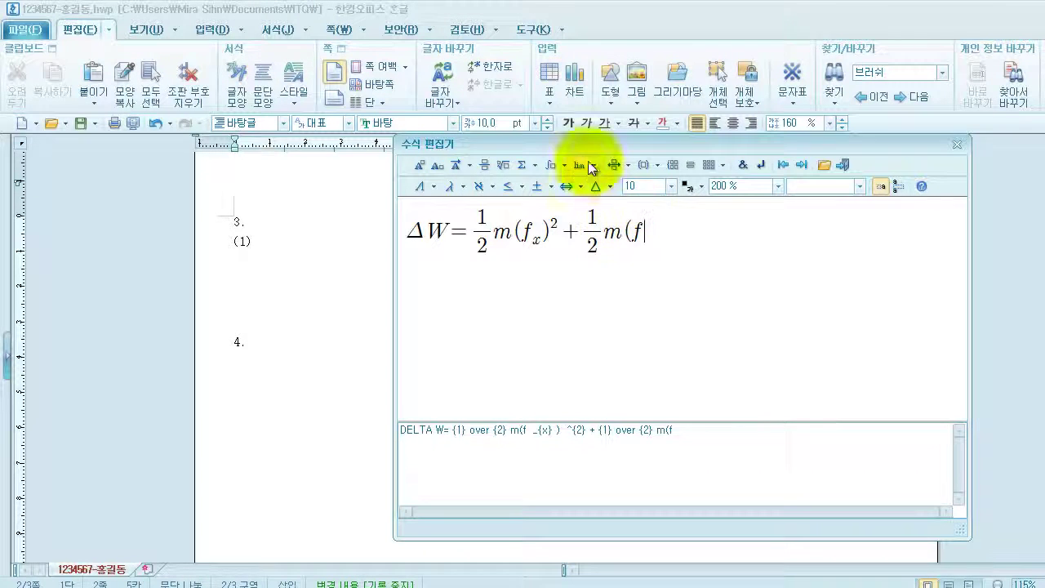
left_click(439, 165)
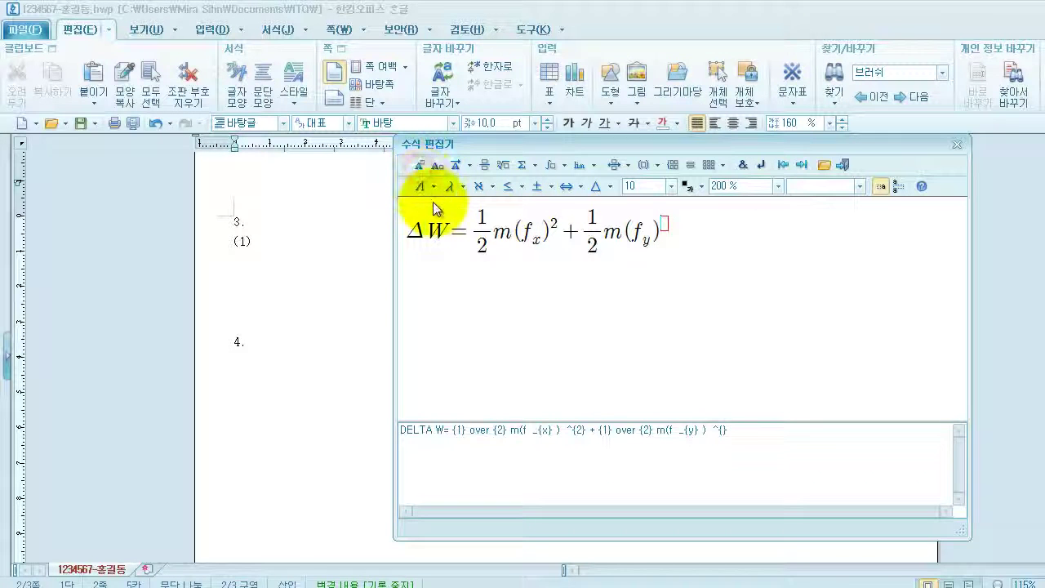
type("2")
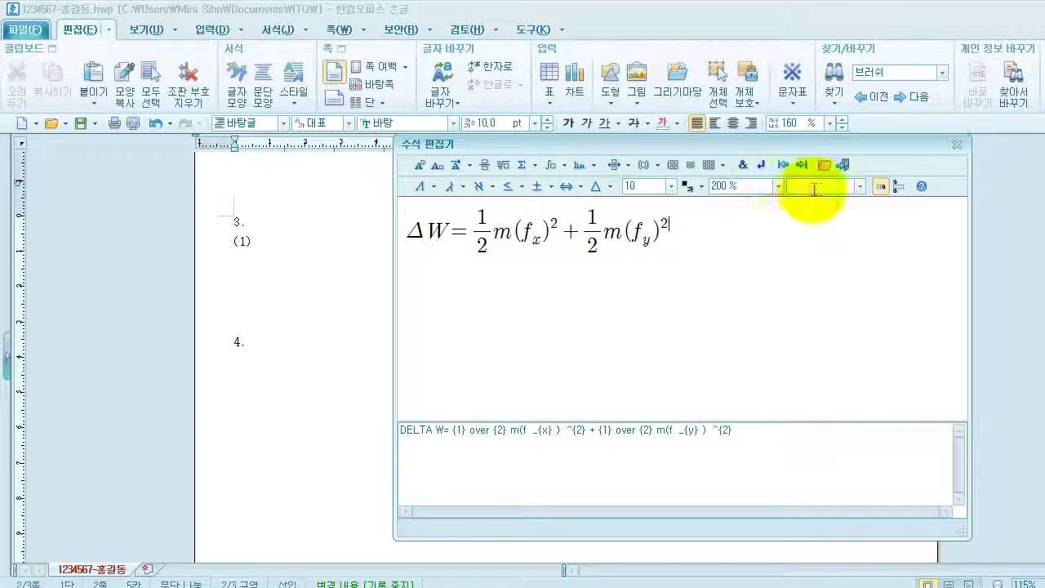
left_click(843, 167)
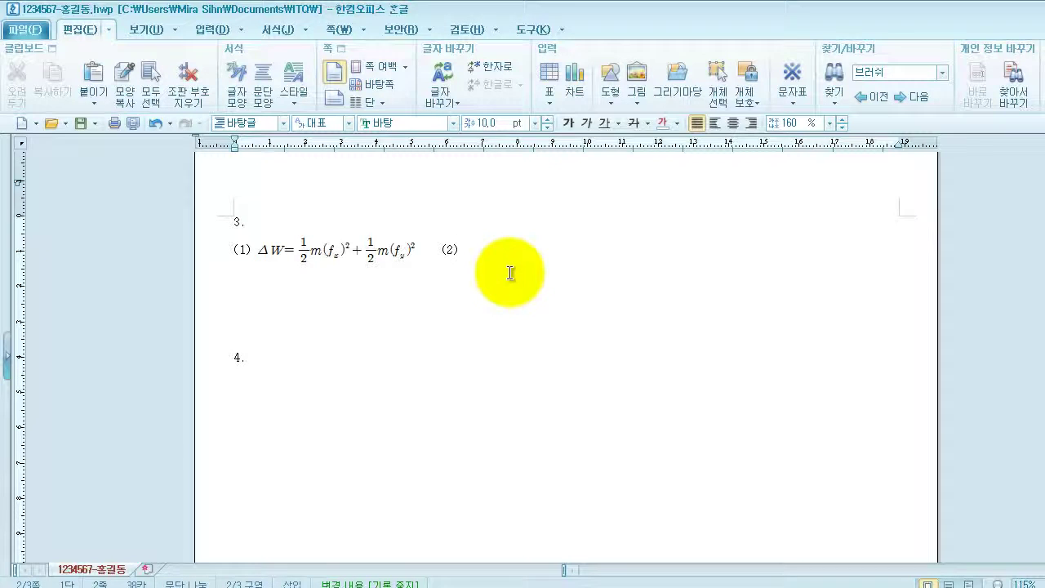
Step: Start a new equation after (2) with the lowercase Greek letter λ followed by an equals sign
key("ctrl+n")
key("m")
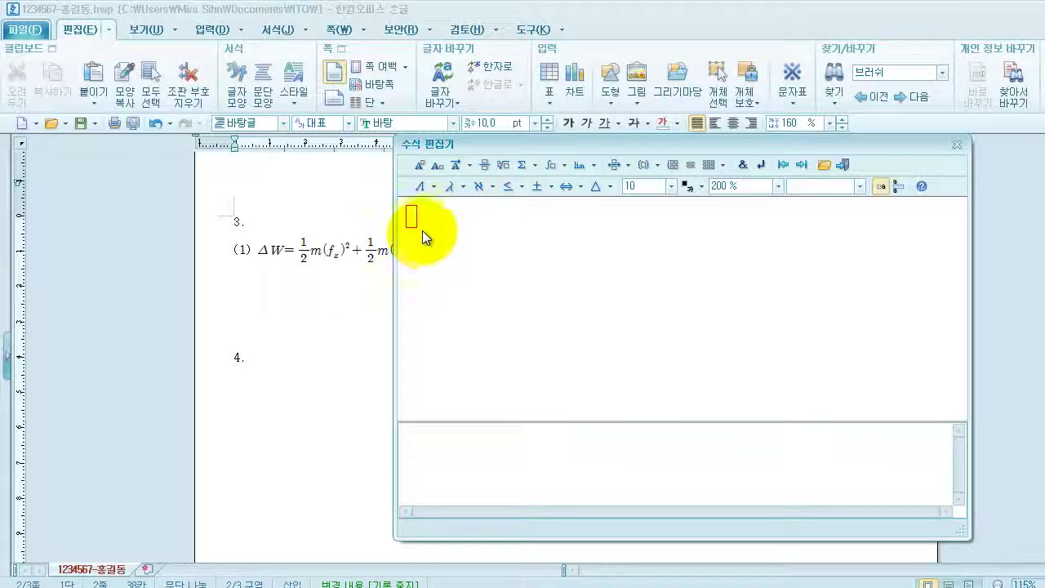
left_click(466, 187)
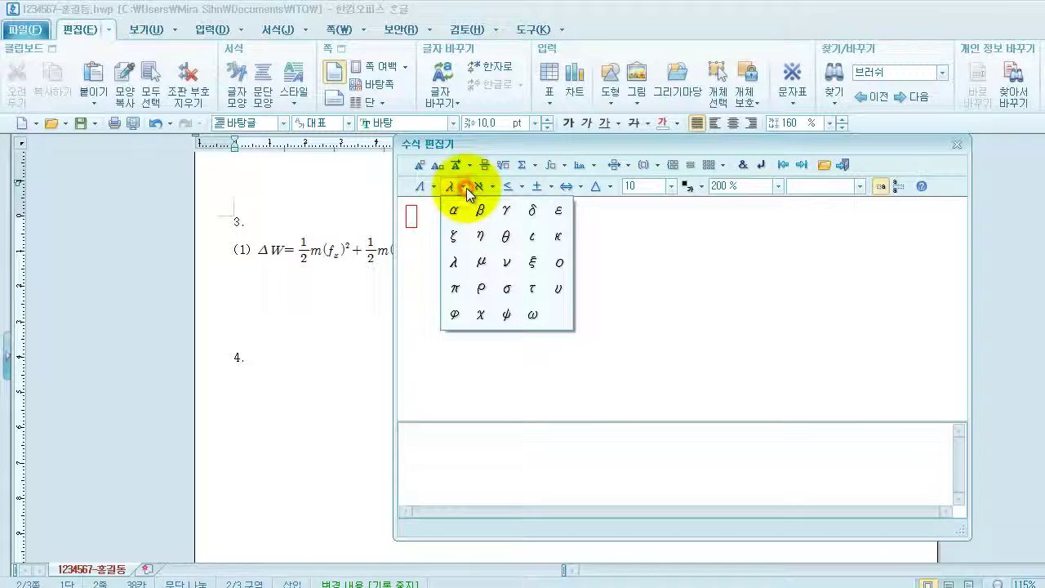
left_click(454, 263)
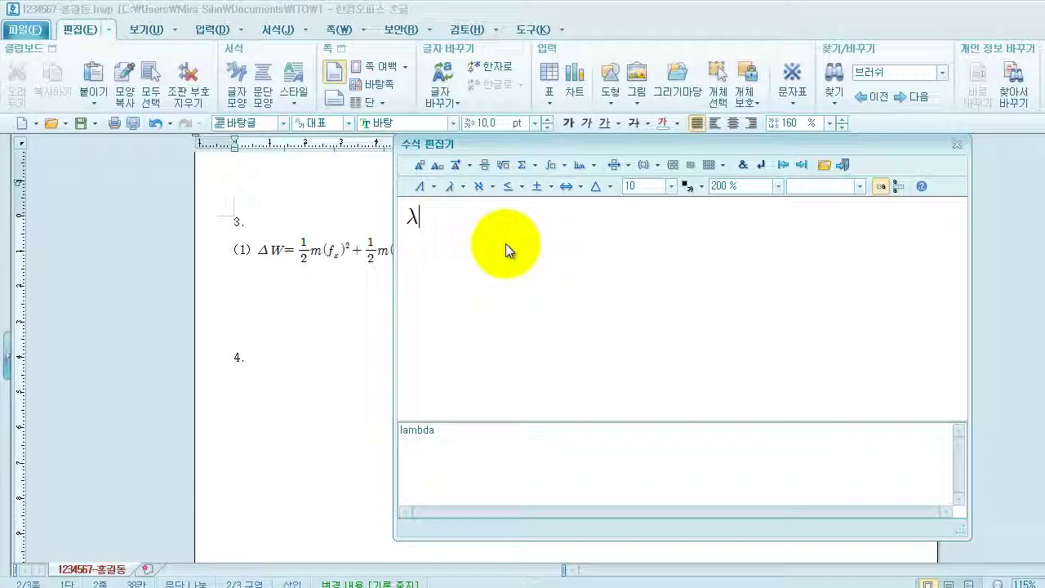
type("=")
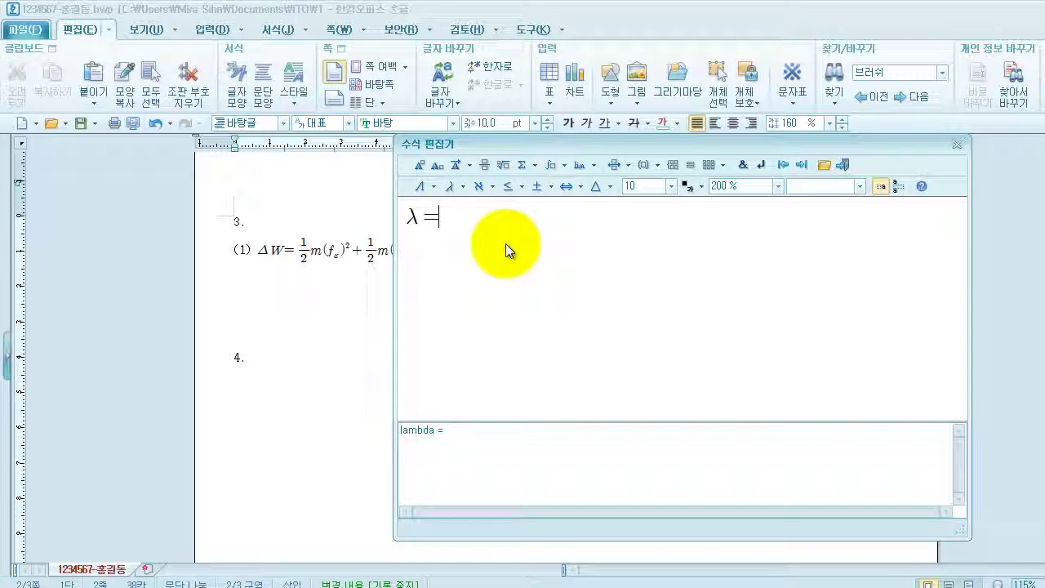
Step: Add a fraction after the equals sign with numerator h and denominator mh
left_click(485, 167)
type("h} over {}")
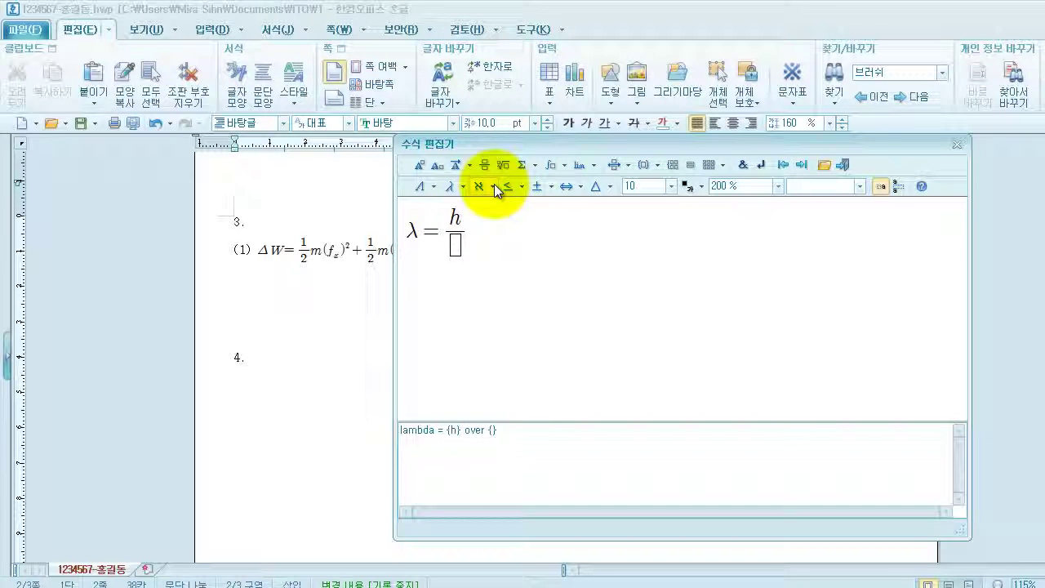
key("Tab")
type("mn")
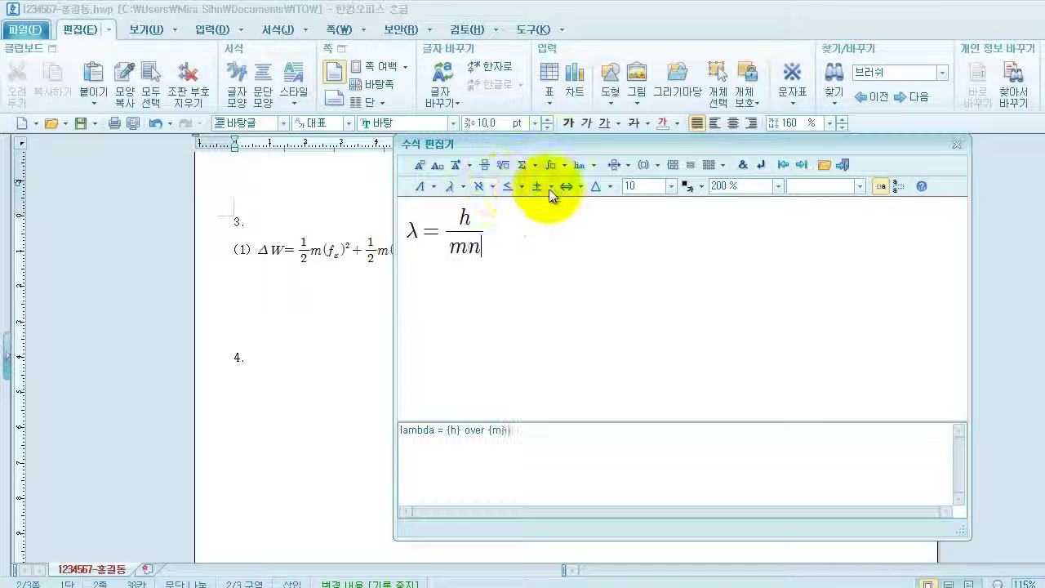
key("BackSpace")
type("h")
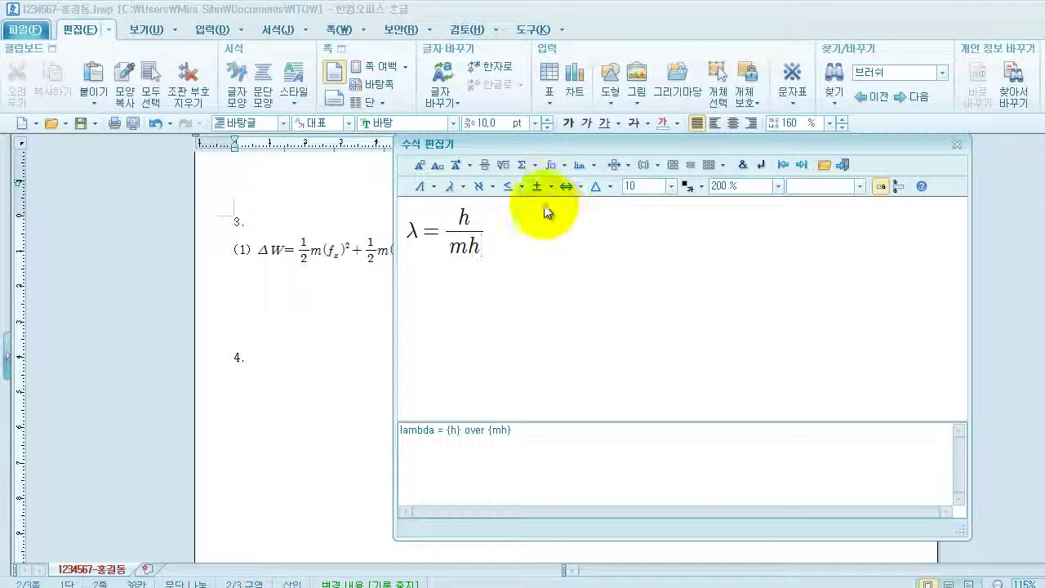
Step: Add another equals sign and a second fraction with h as its numerator
key("Tab")
type("=")
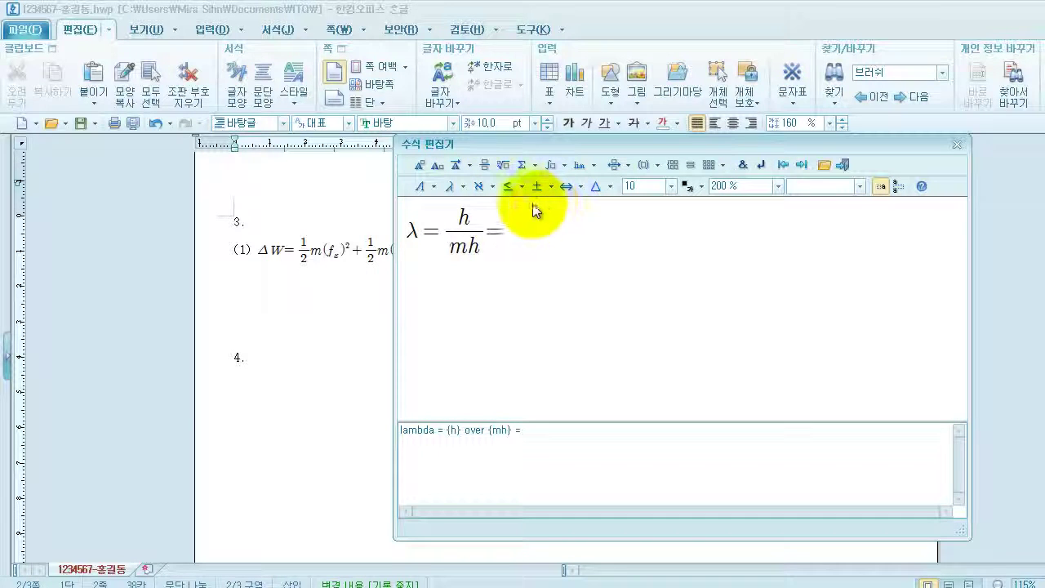
left_click(483, 165)
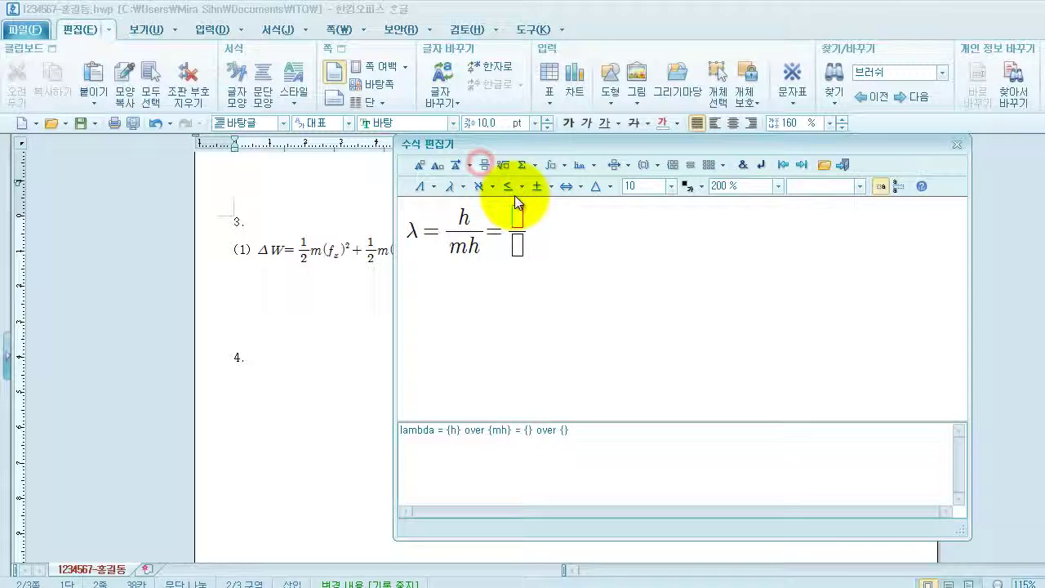
type("h")
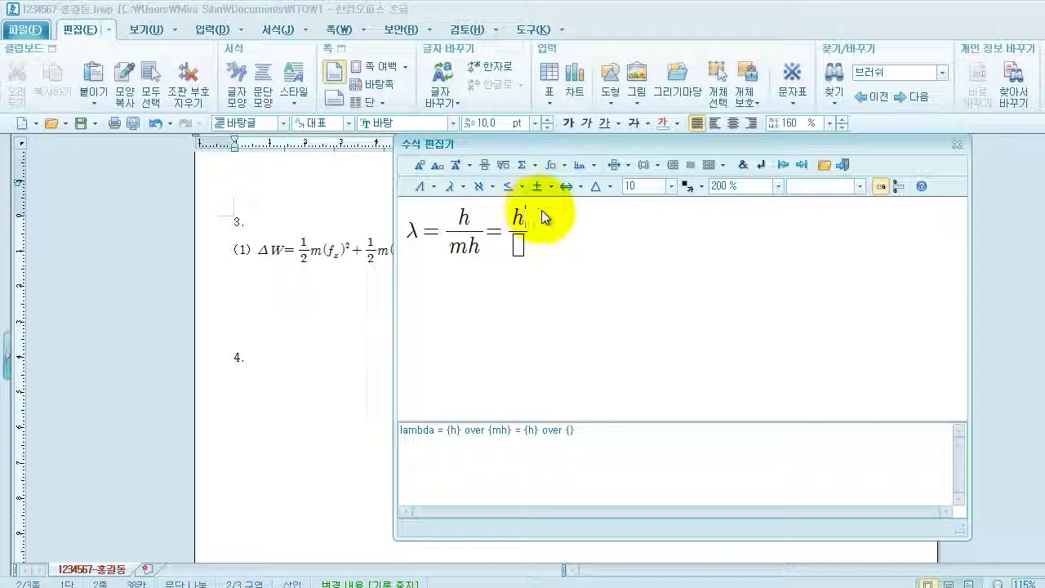
Step: Enter the square root of 2meV as the second fraction's denominator and insert the equation into the document
left_click(518, 247)
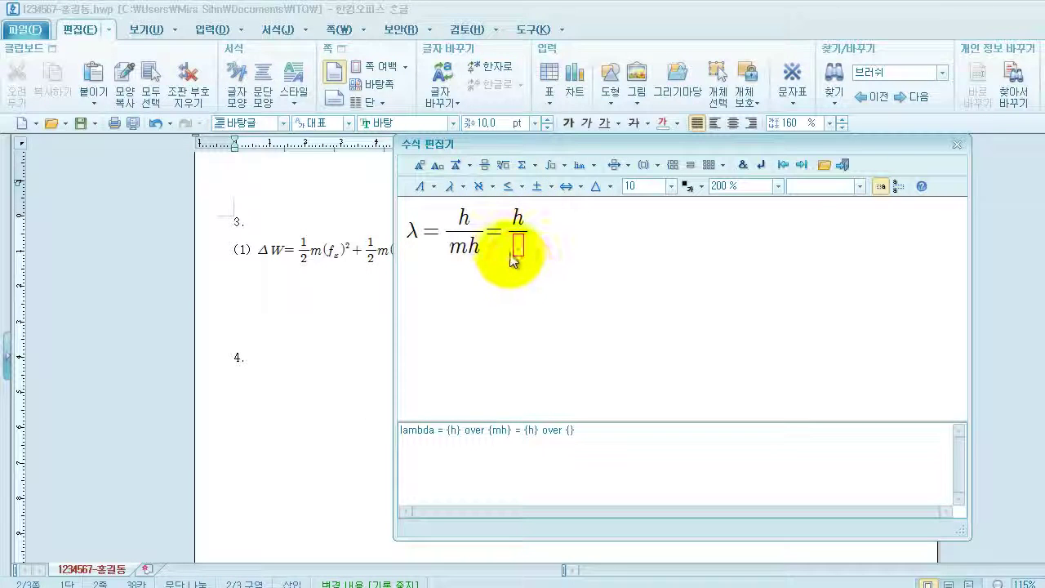
left_click(506, 168)
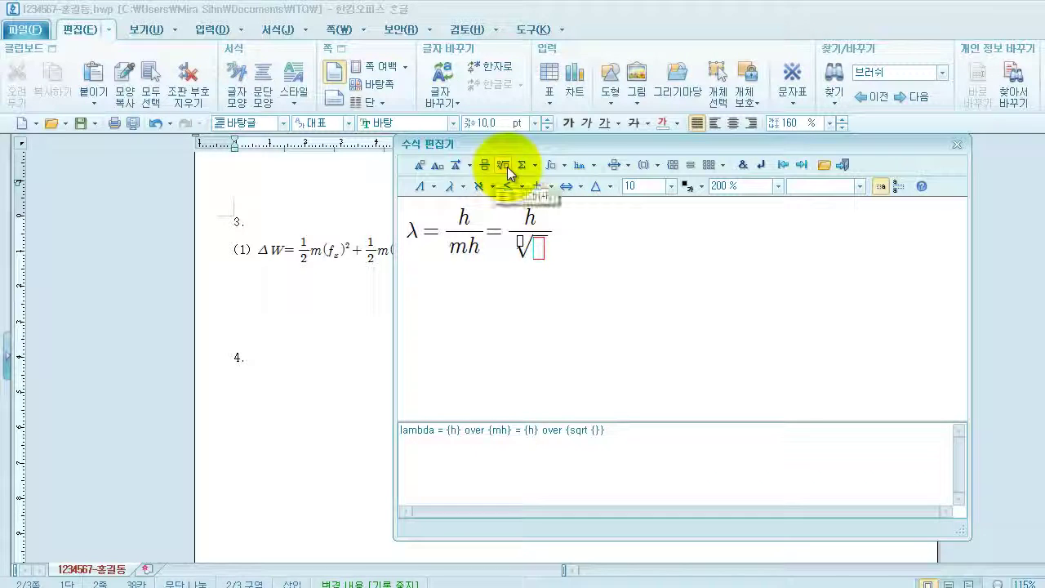
type("2m")
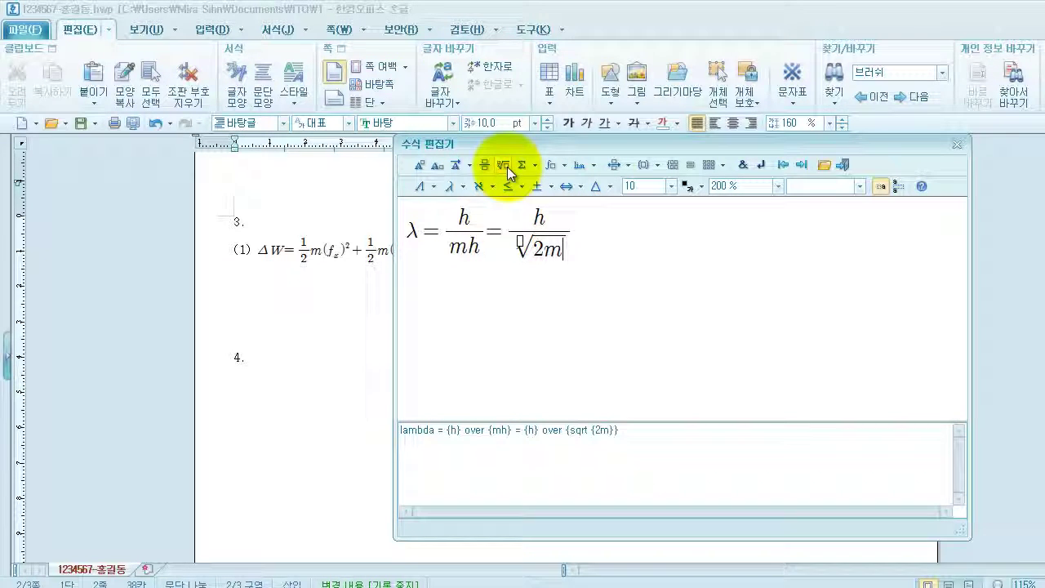
type("eV")
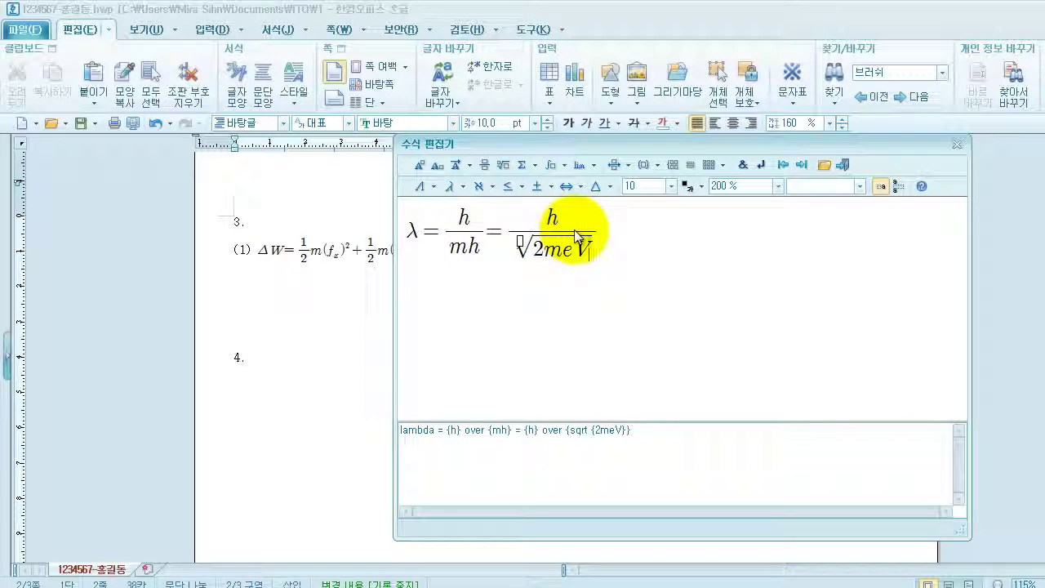
left_click(846, 167)
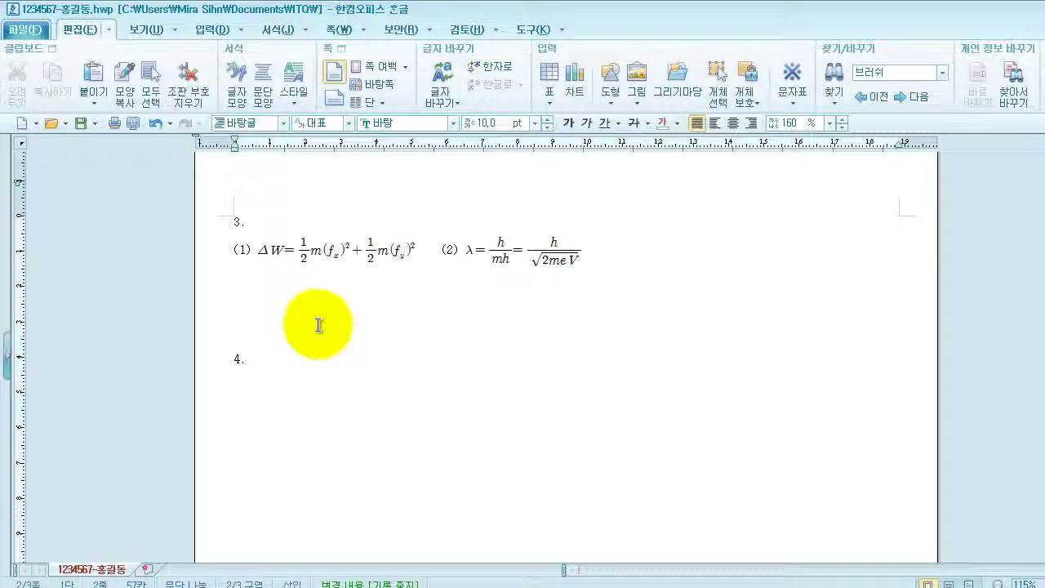
Step: Check the question 4 drawing in the exam PDF, then draw a rectangle about 109 × 82 mm below item 4 in the Hangul document
scroll(367, 359, "down", 3)
left_click(420, 392)
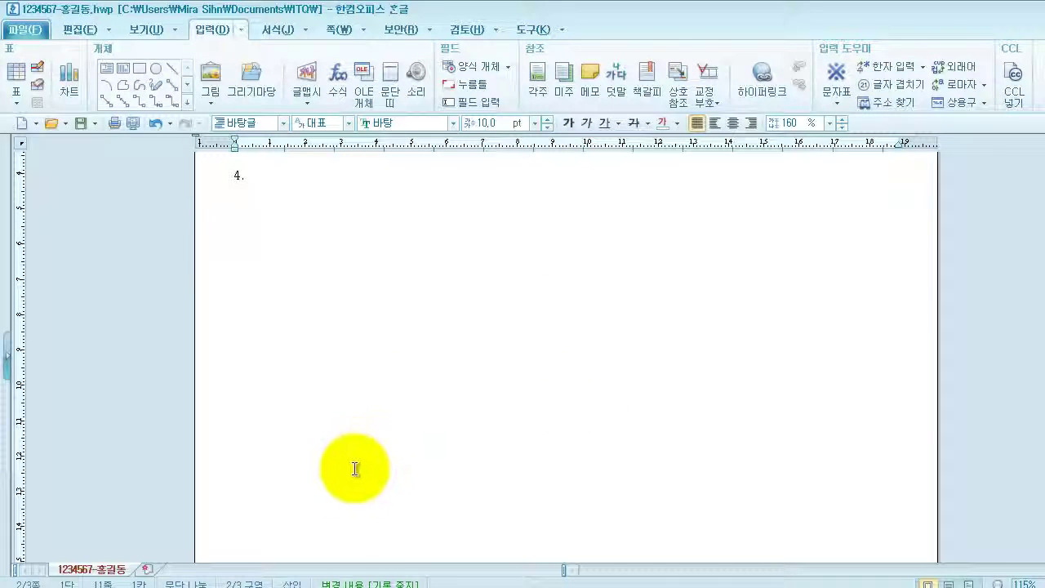
left_click(343, 581)
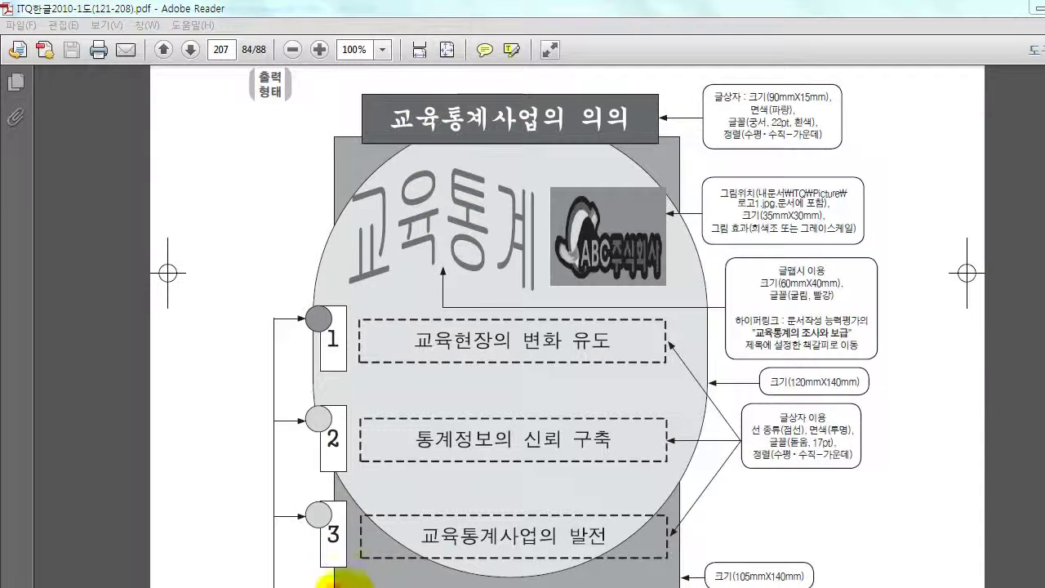
key("alt+Tab")
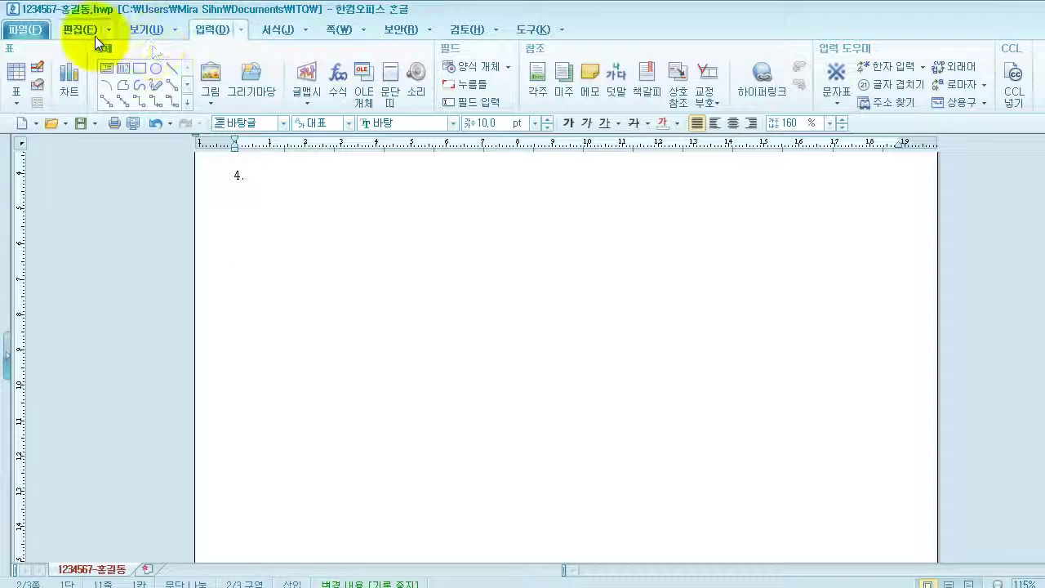
left_click(137, 72)
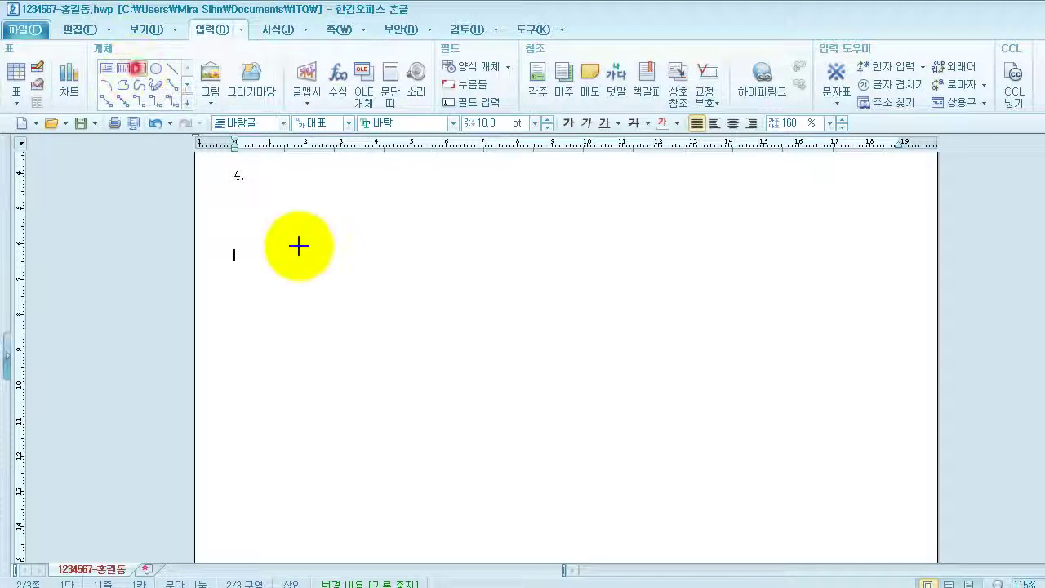
left_click_drag(353, 241, 738, 531)
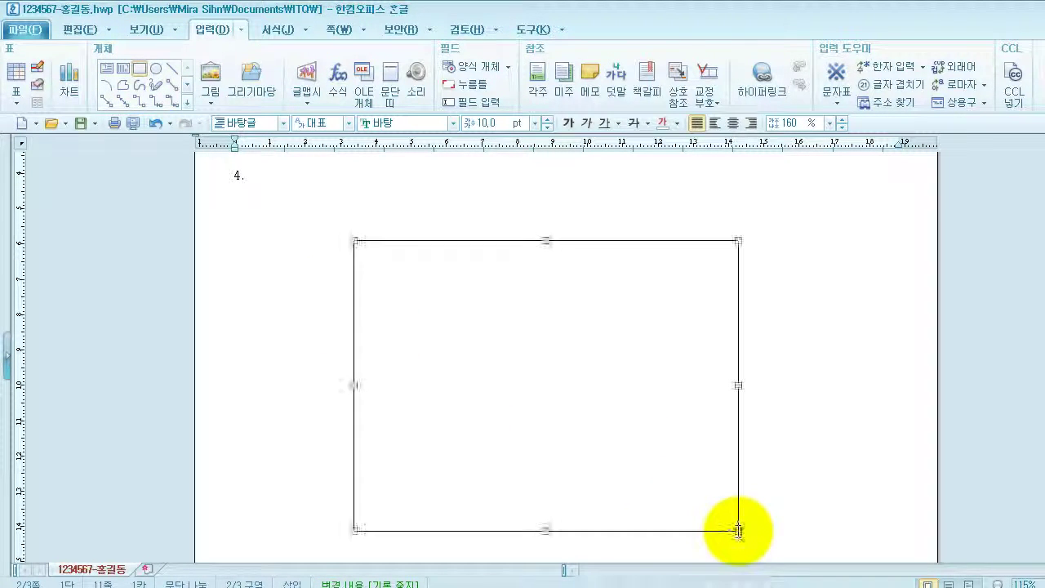
Step: Set the rectangle's width to 105 mm and height to 140 mm, and lock its size
double_click(493, 313)
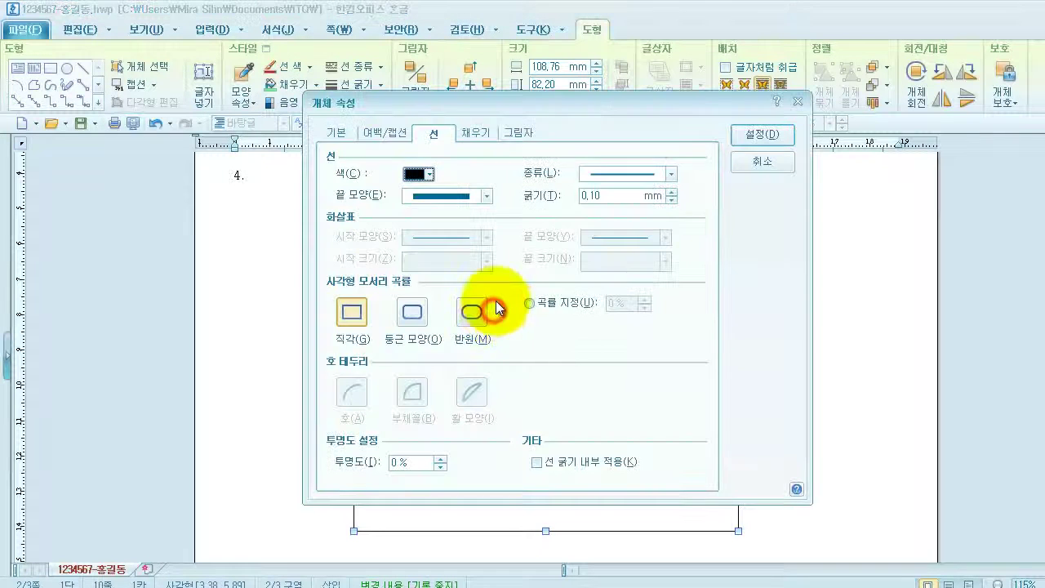
left_click(333, 134)
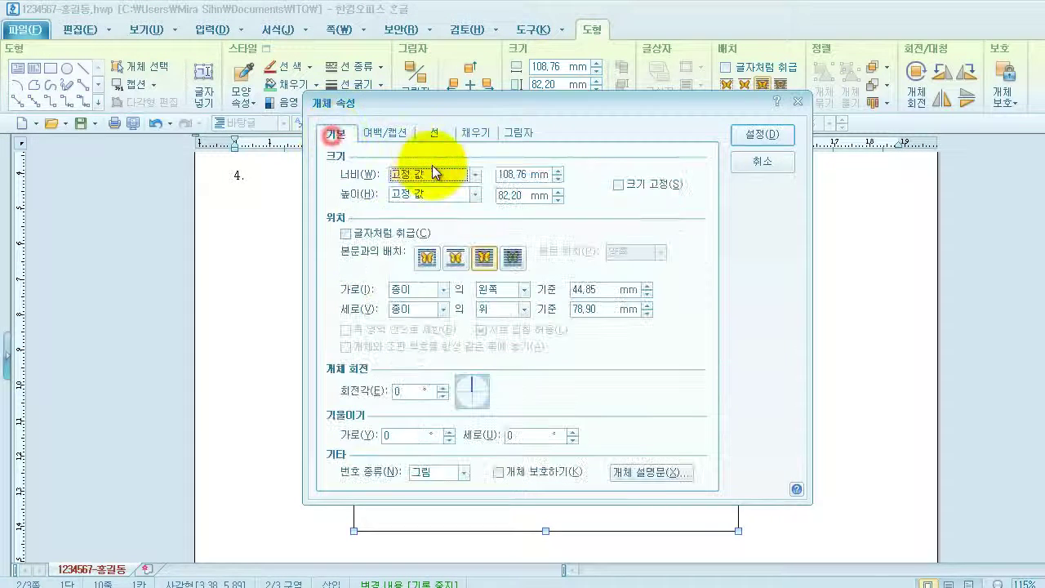
left_click(506, 174)
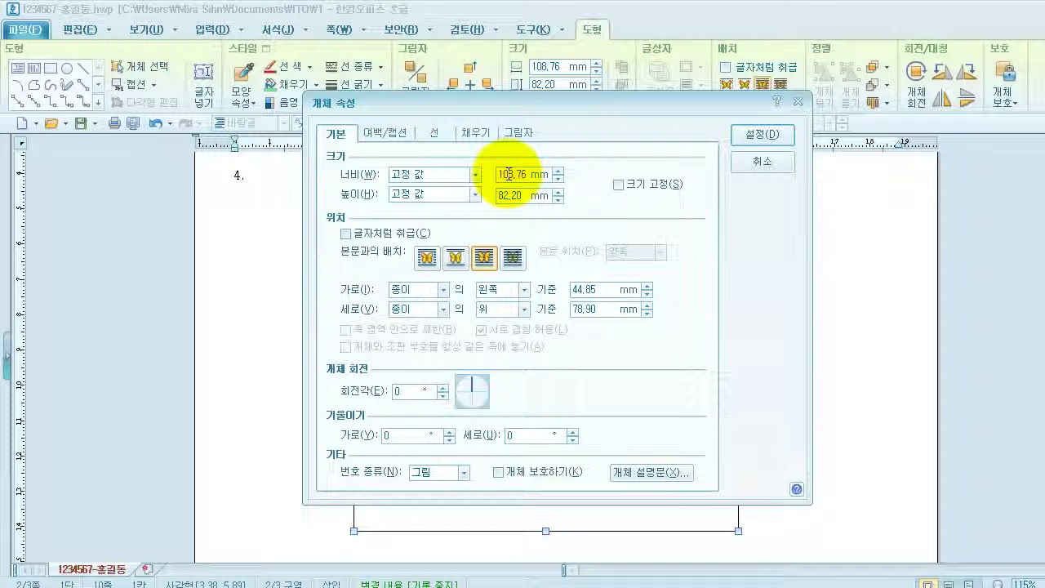
type("1.")
type("5")
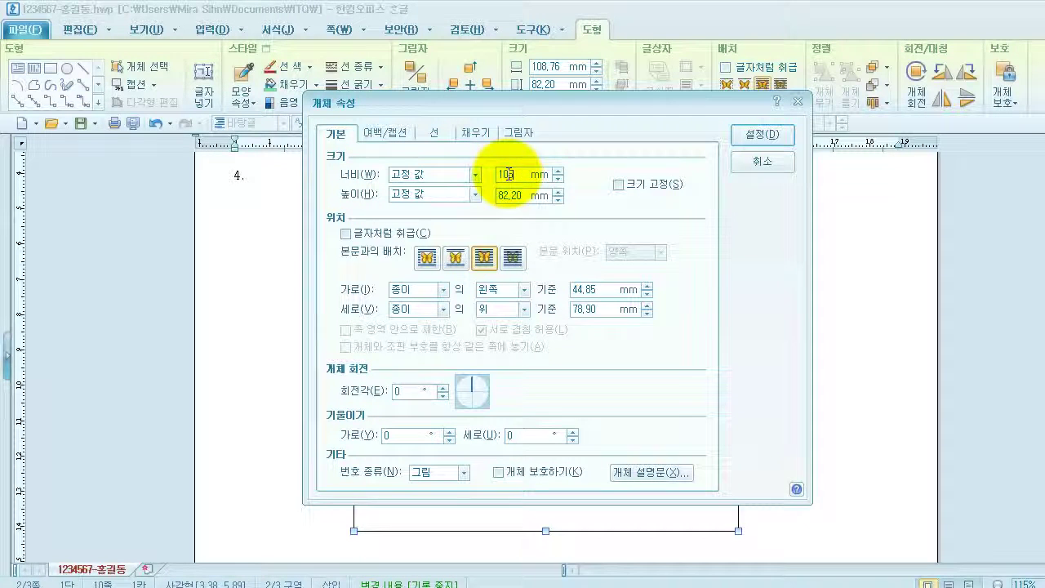
key("Tab")
left_click(517, 197)
key("BackSpace")
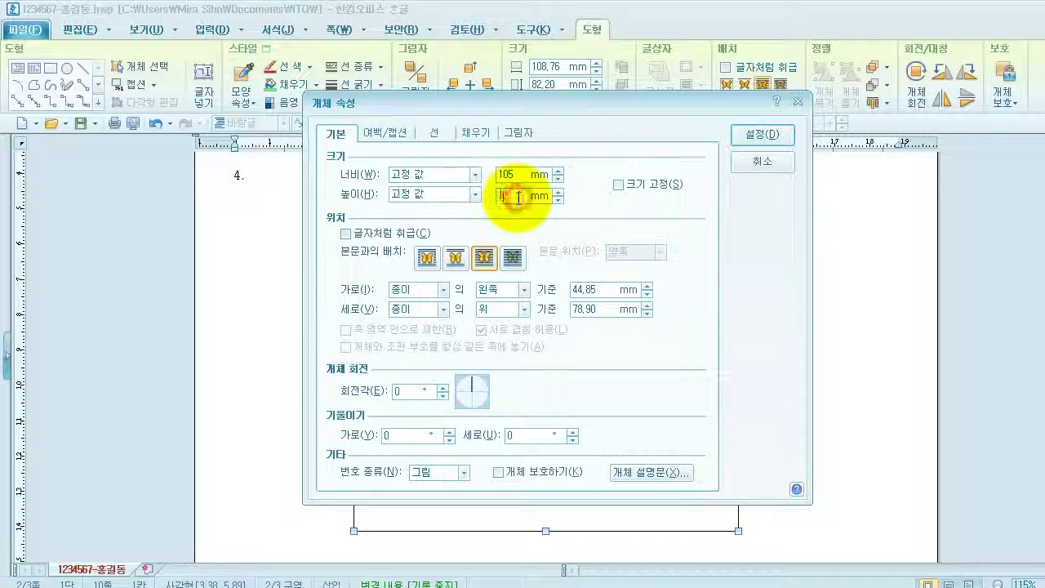
type("140")
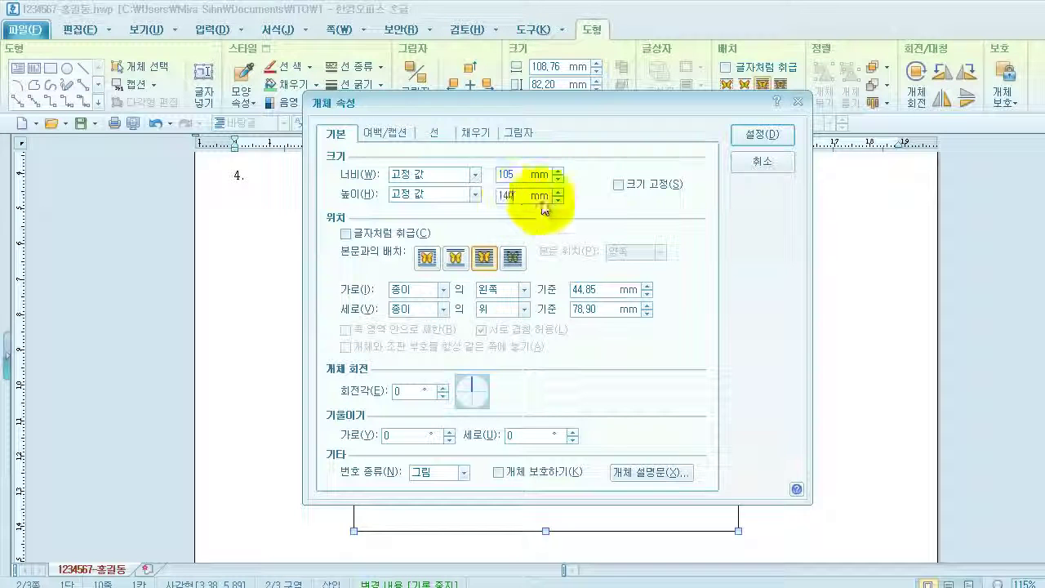
left_click(620, 184)
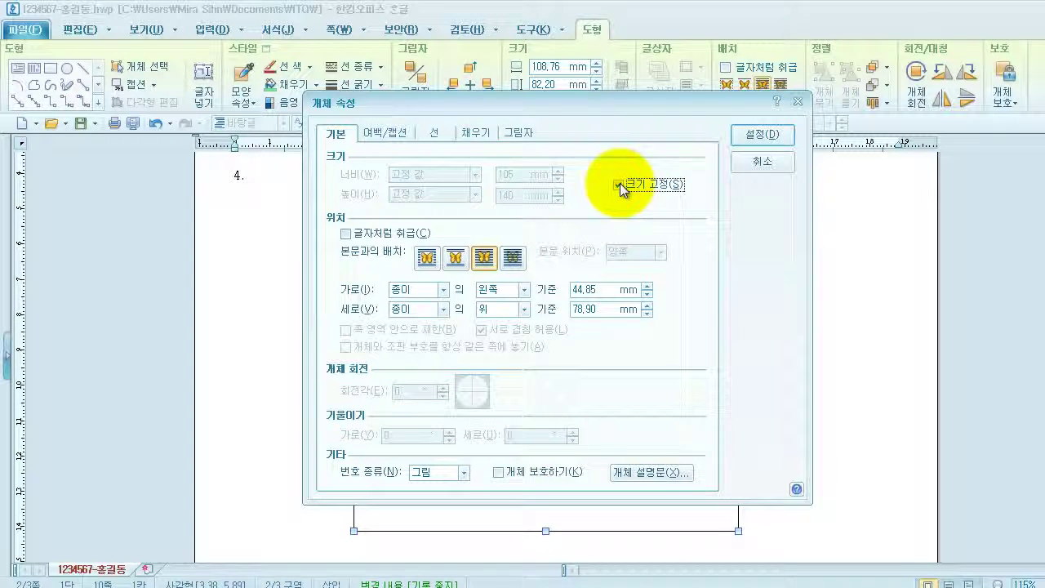
Step: Fill the rectangle with gray, apply the properties, and shift it slightly right on the page
left_click(476, 132)
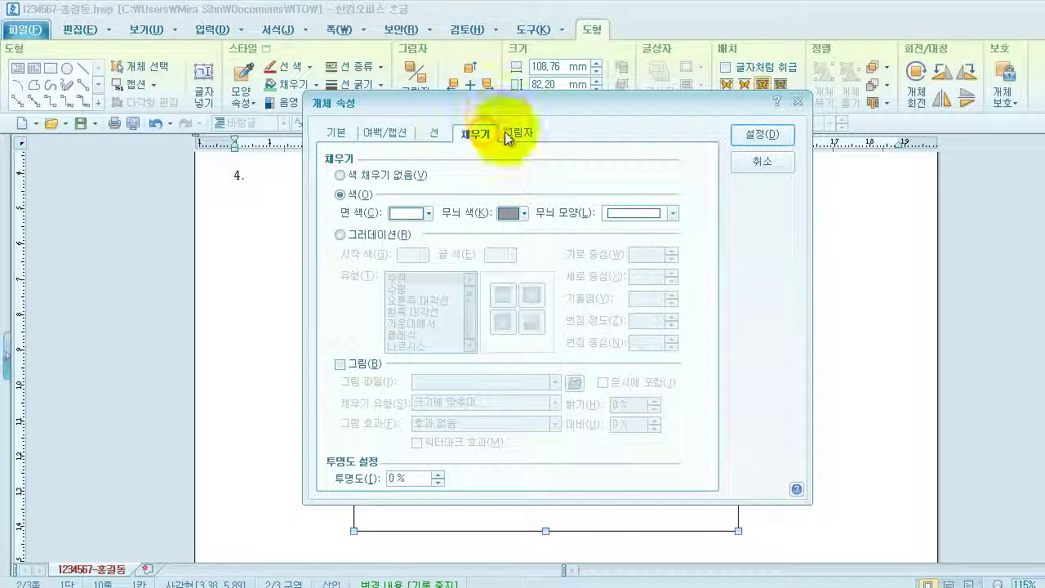
left_click(426, 211)
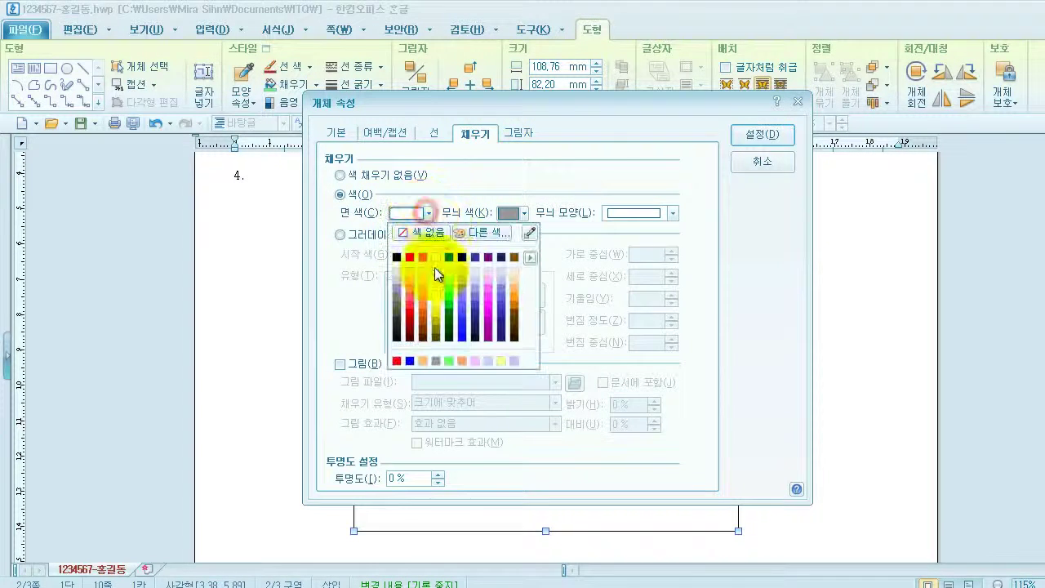
left_click(397, 285)
left_click(763, 133)
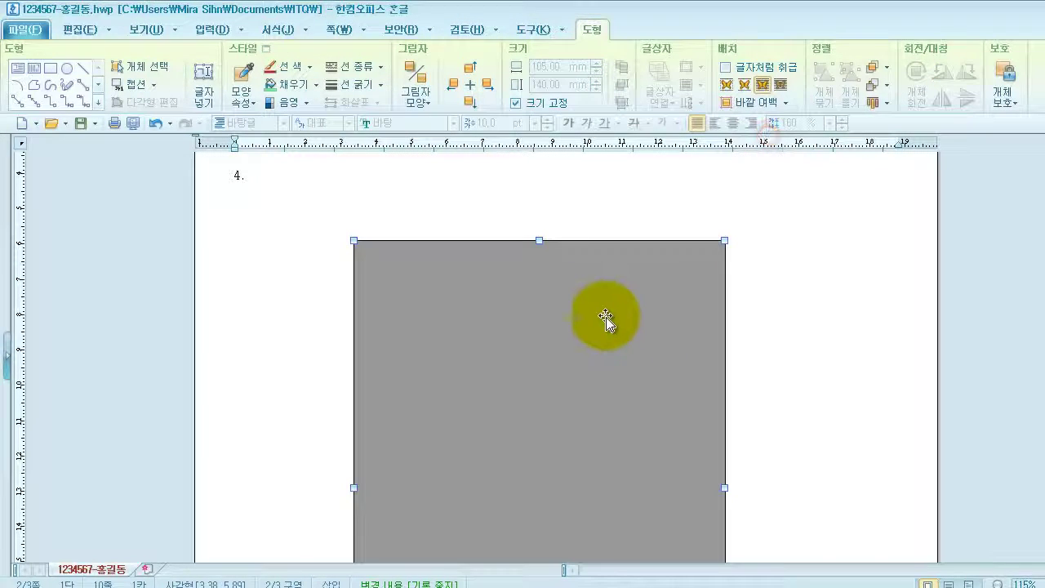
mouse_move(607, 319)
left_mouse_down()
mouse_move(639, 317)
mouse_move(625, 311)
left_mouse_up()
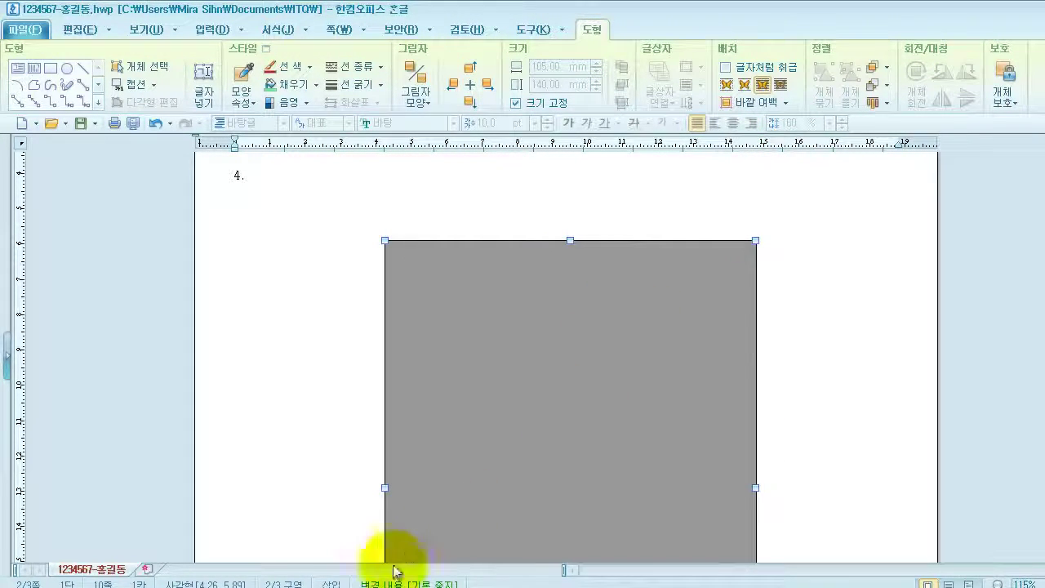
Step: Draw a second rectangle about 54 × 71 mm over the gray rectangle
left_click(347, 579)
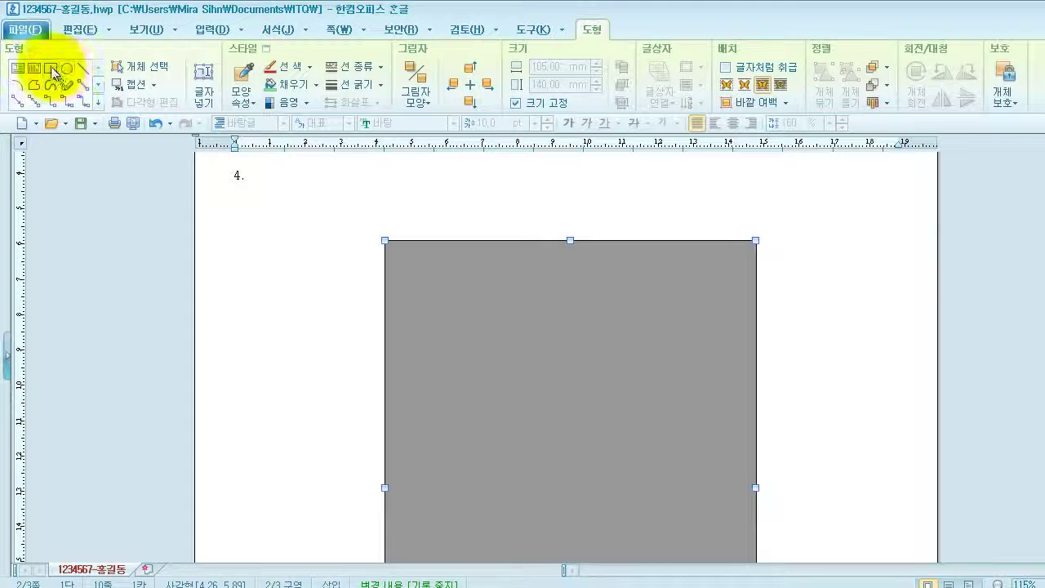
left_click(51, 69)
left_click_drag(455, 277, 647, 528)
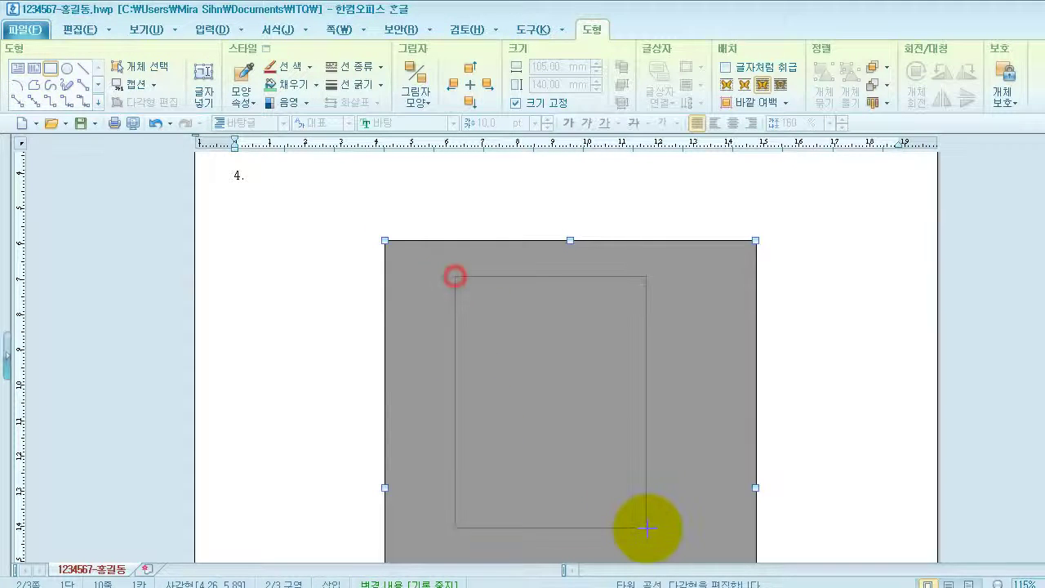
Step: Set the new rectangle's width to 120 mm and height to 140 mm, and lock its size
double_click(542, 381)
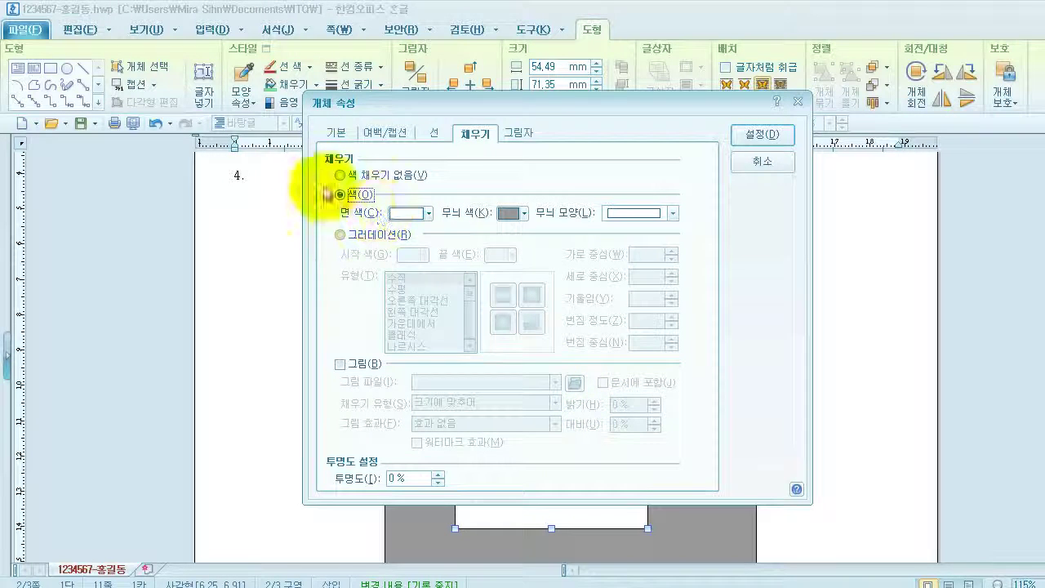
left_click(339, 133)
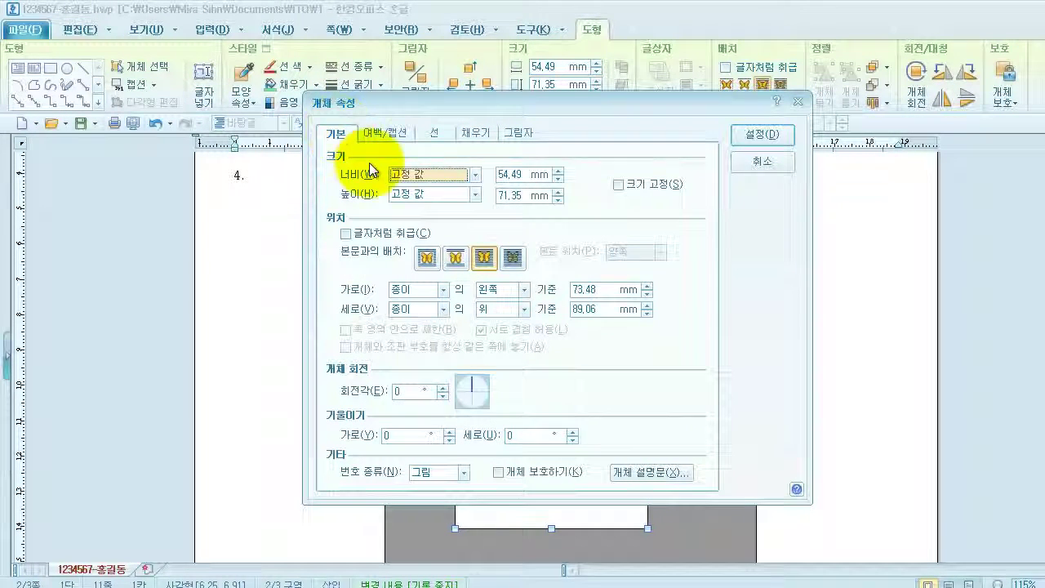
left_click(506, 174)
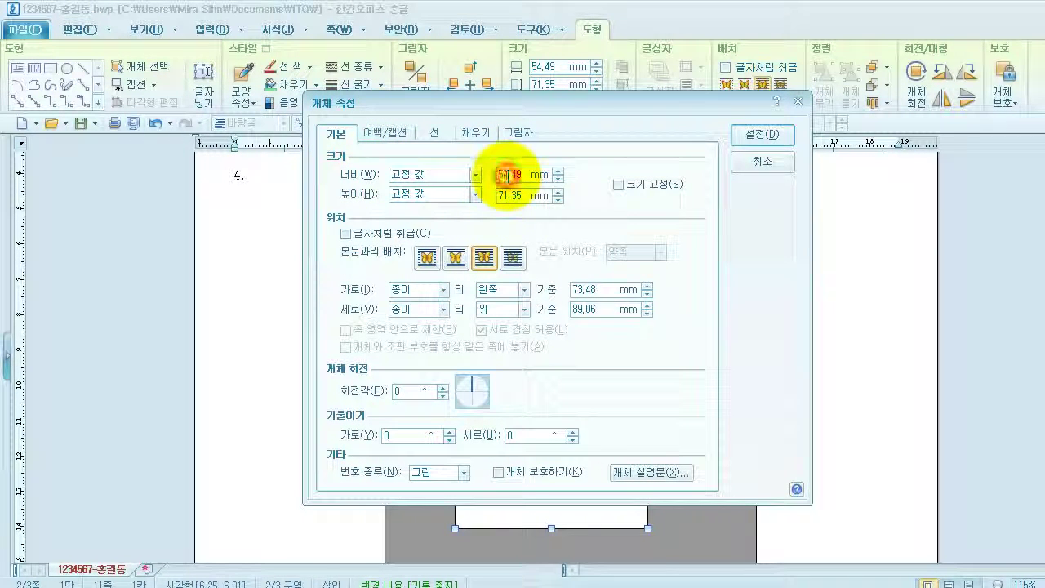
type("120")
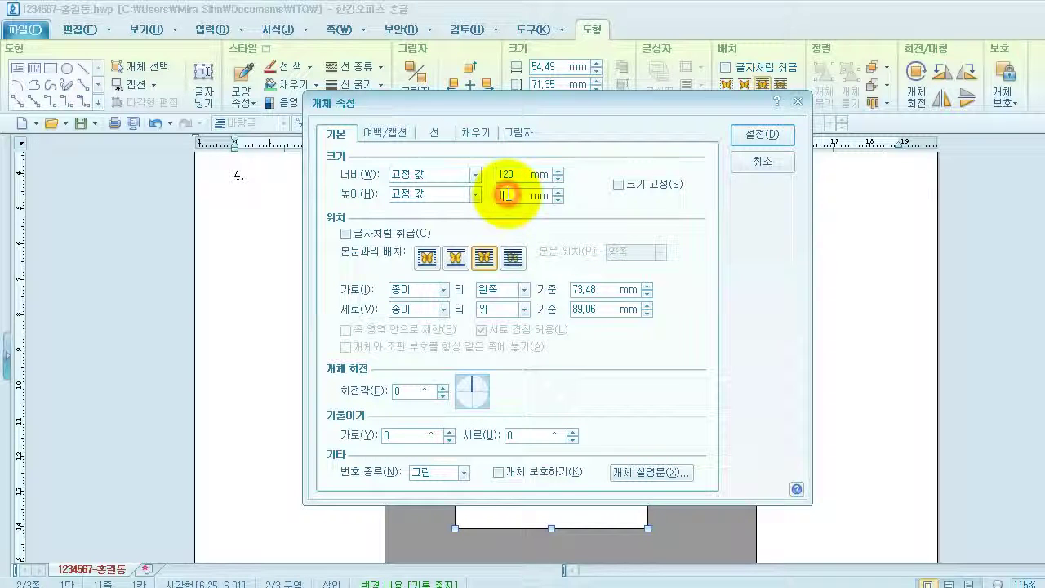
left_click(506, 196)
type("140")
left_click(619, 184)
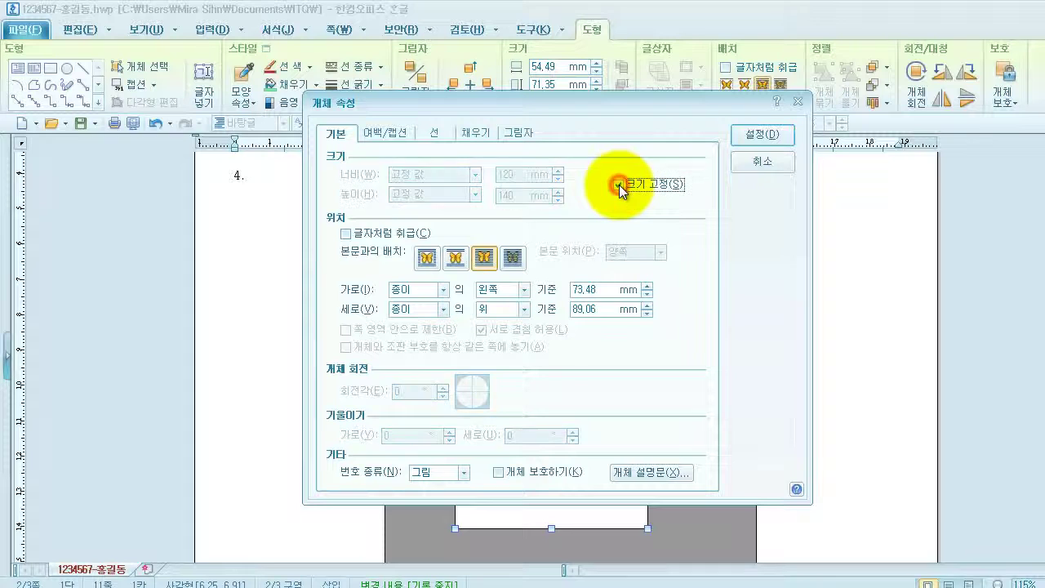
Step: Give the rectangle semicircular (반원) corners and a light orange fill, and apply the properties
left_click(432, 130)
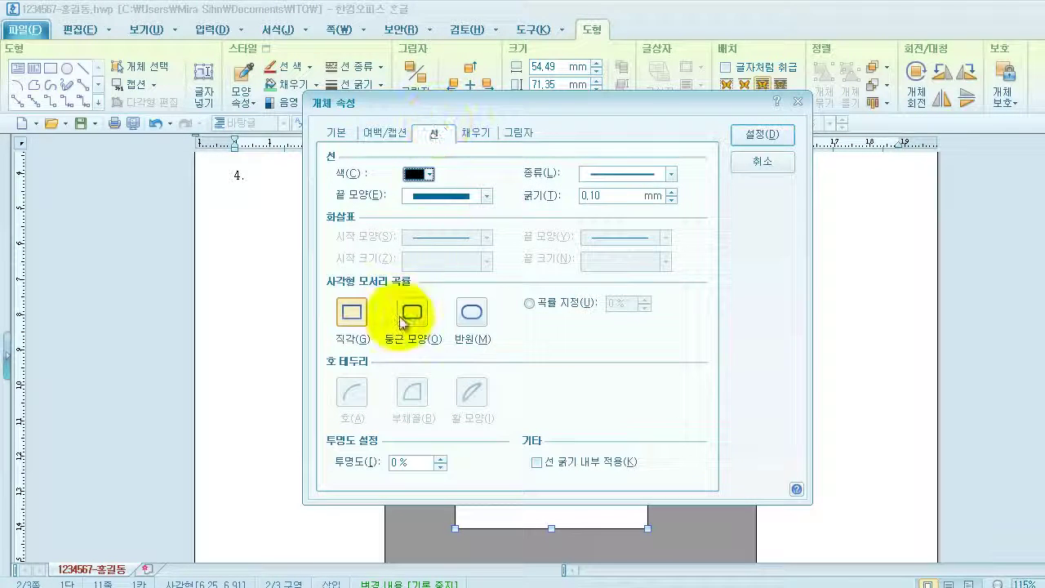
left_click(472, 312)
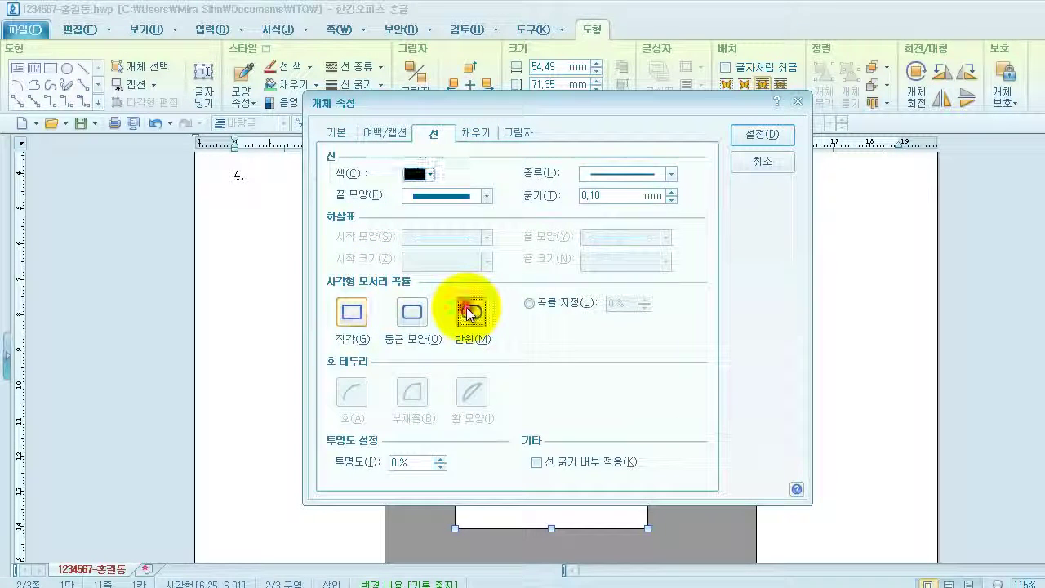
left_click(475, 134)
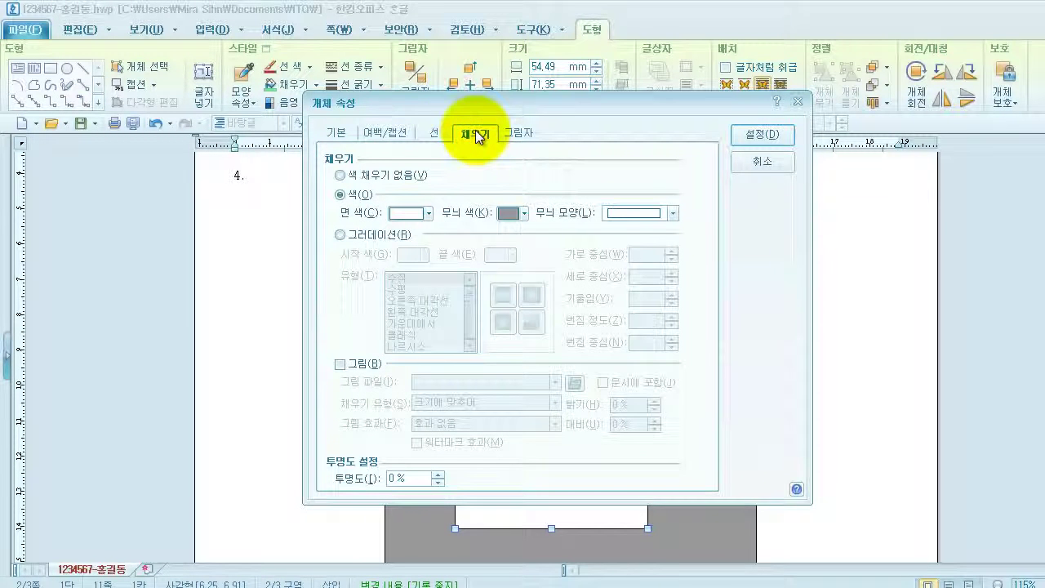
left_click(427, 212)
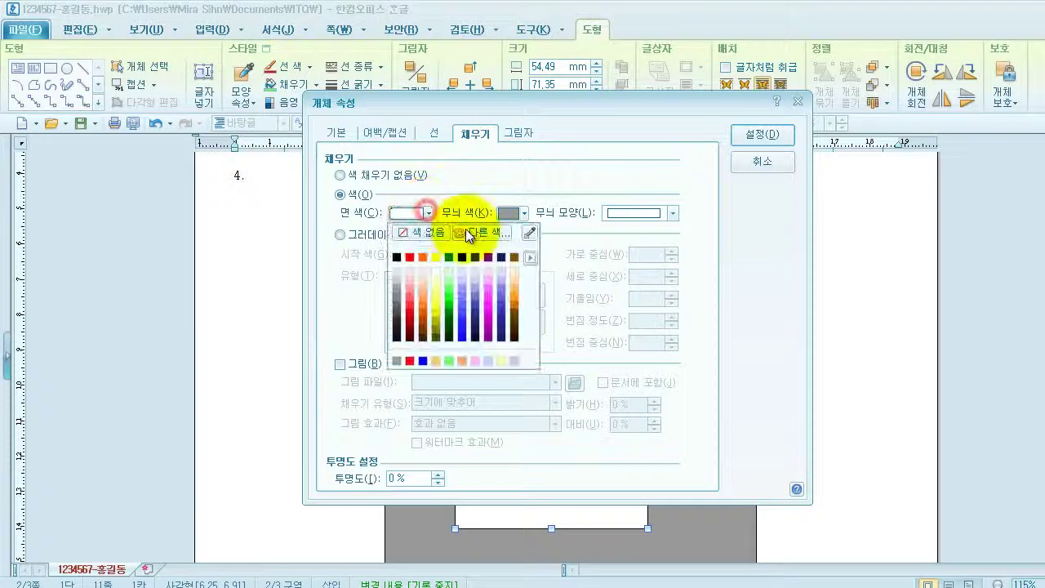
left_click(514, 284)
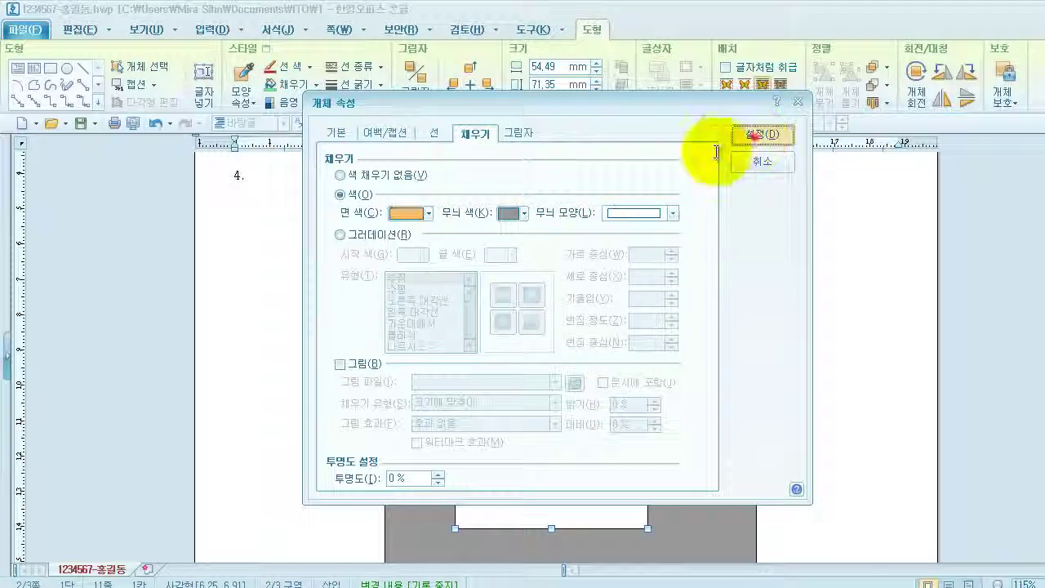
left_click(755, 135)
Step: Move the orange rounded shape so that it is centered horizontally over the gray rectangle
left_click(675, 368)
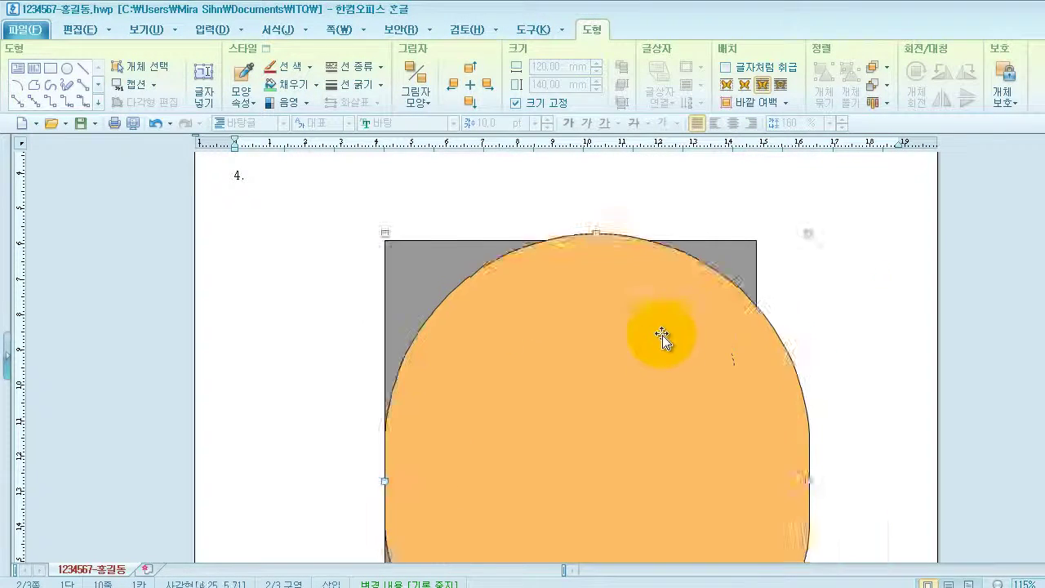
scroll(525, 384, "down", 3)
left_click_drag(525, 384, 532, 386)
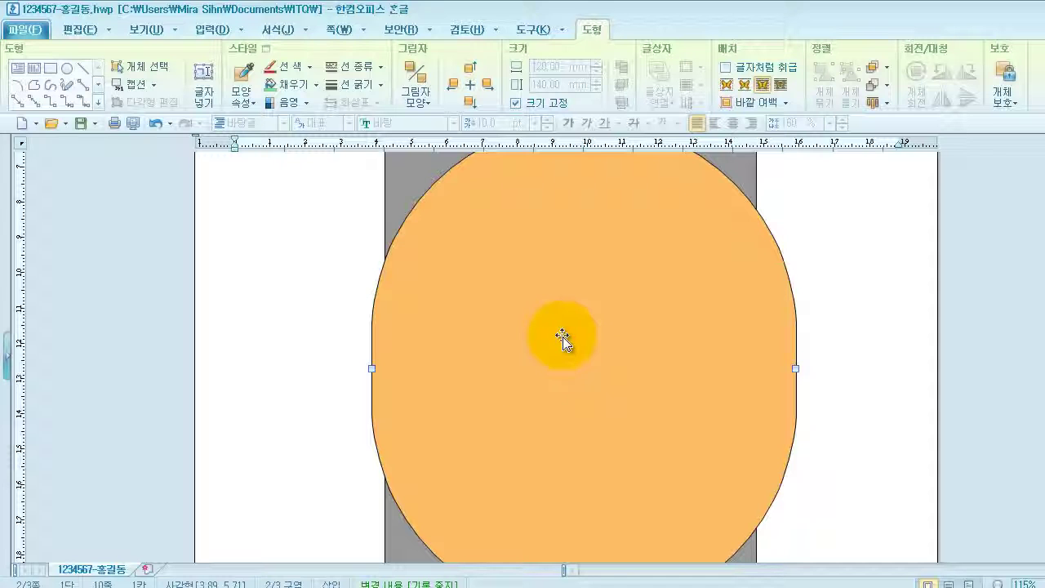
key("ctrl+z")
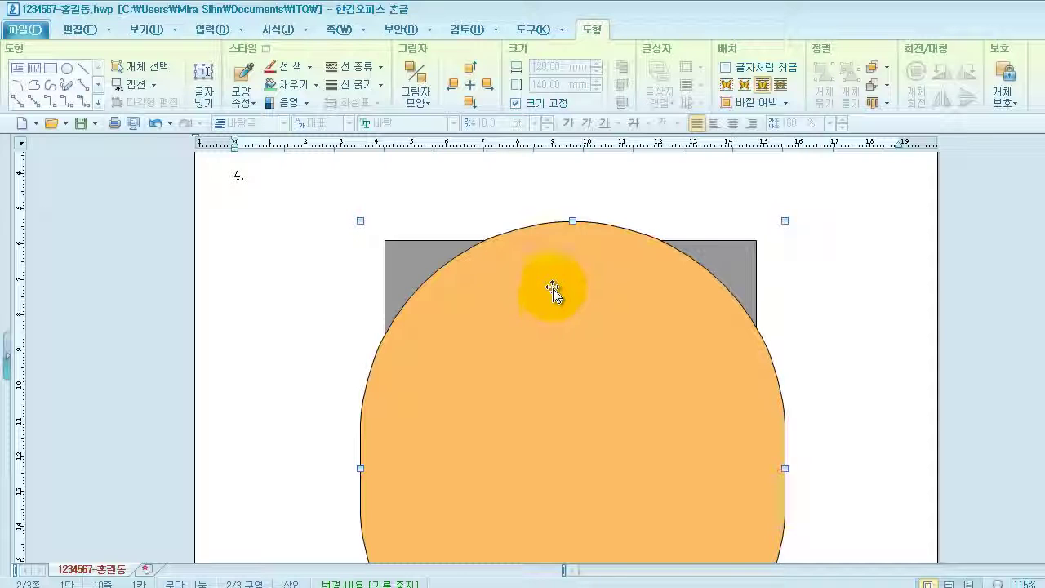
Step: Draw a text box about 81 × 16 mm across the top of the shapes and enter 교육통계사업의 의의 in it
left_click(20, 70)
left_click(422, 198)
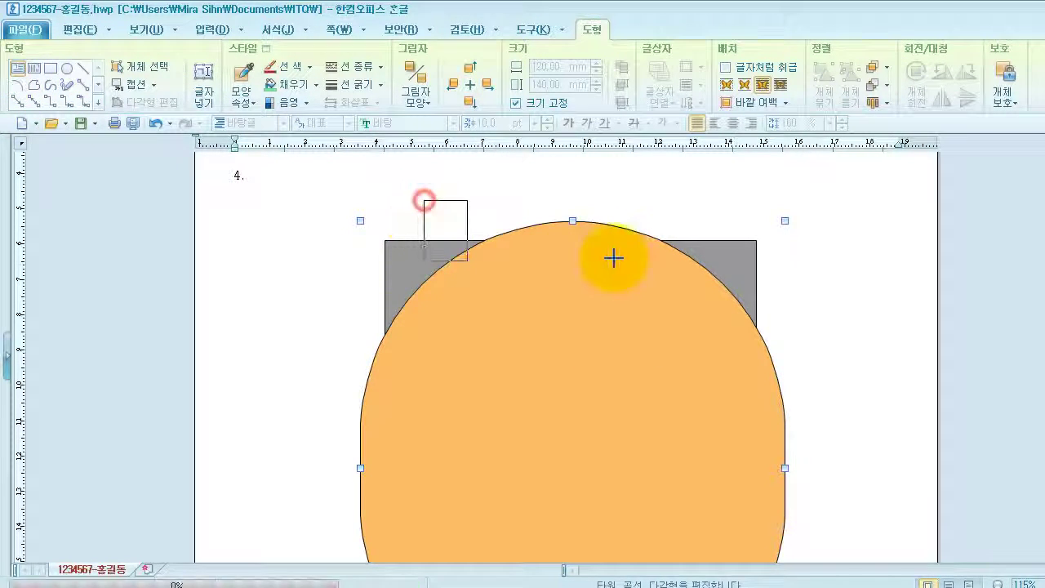
left_click_drag(697, 261, 711, 257)
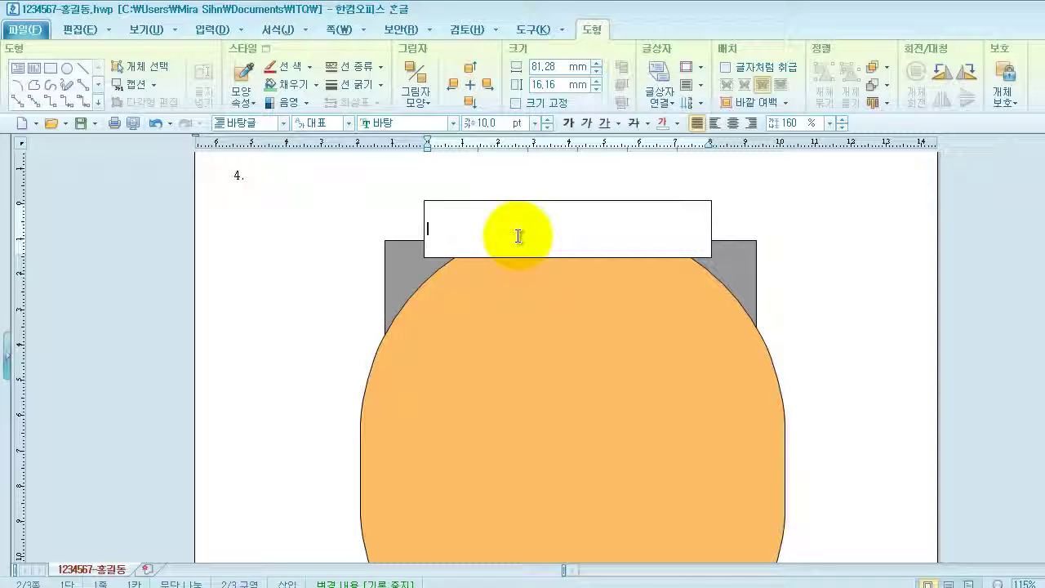
type("교육통계사업의 의의")
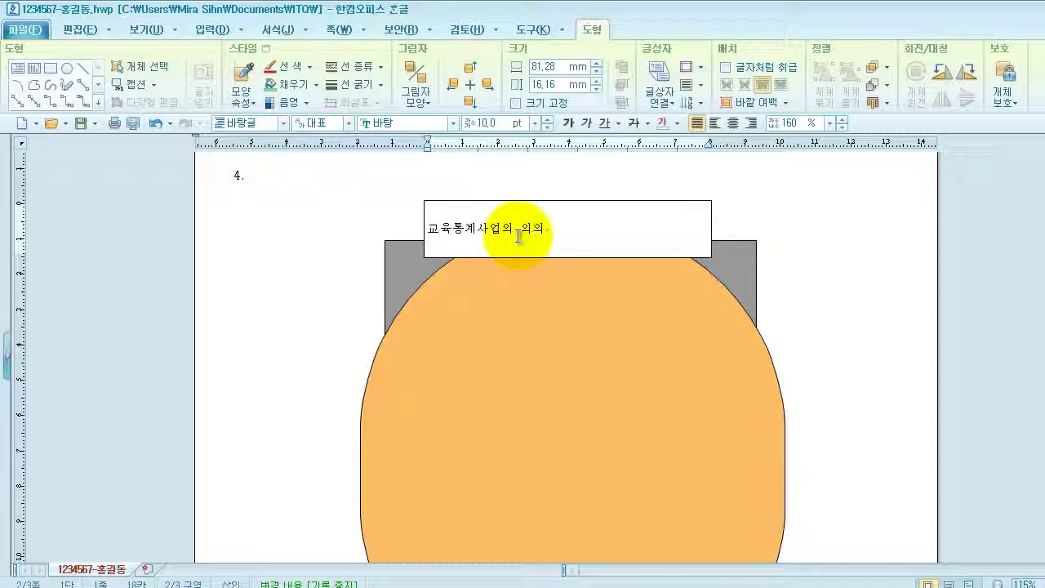
key("BackSpace")
key("BackSpace")
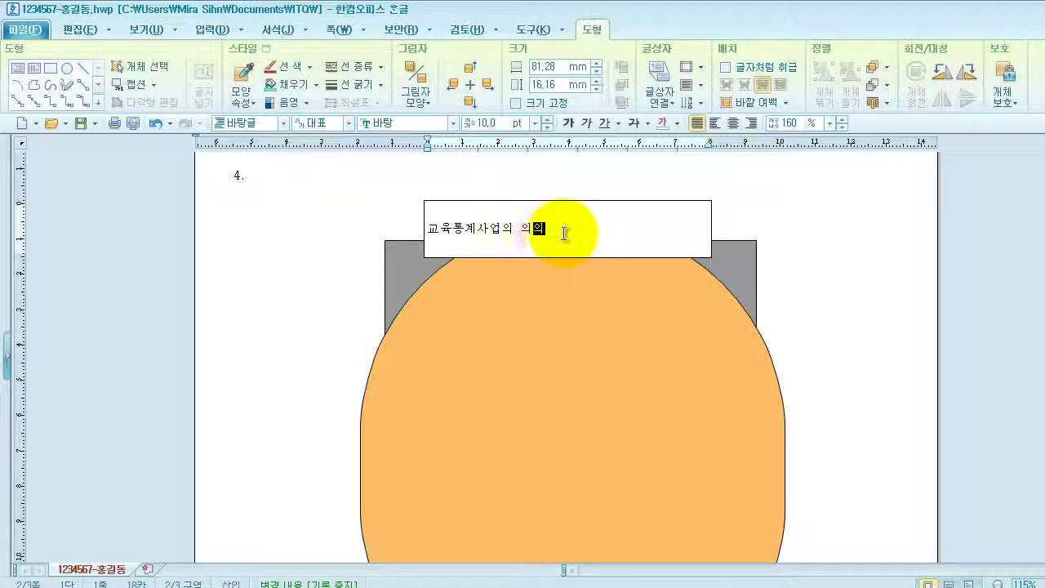
type("의의")
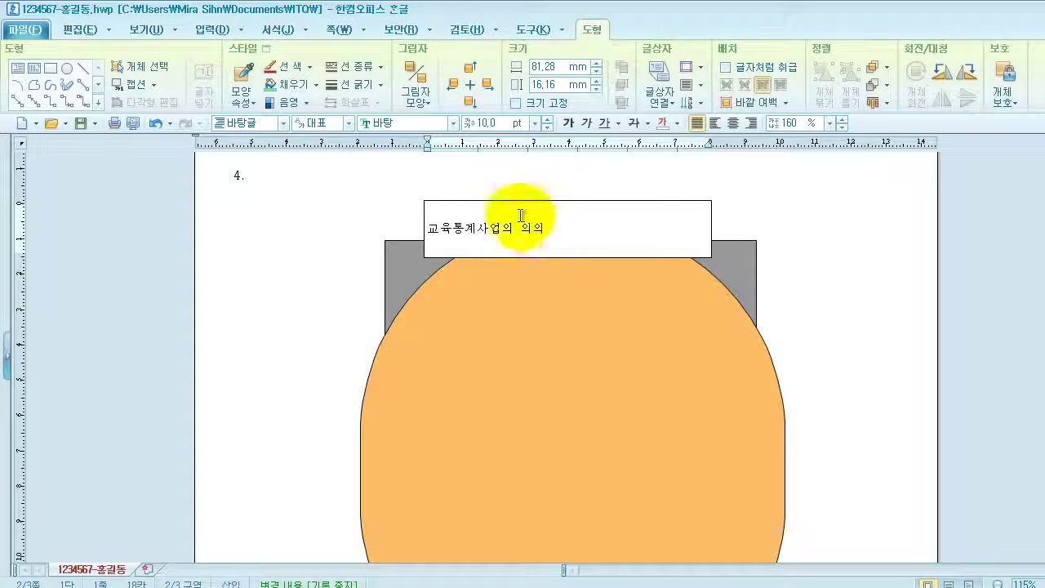
left_click(572, 221)
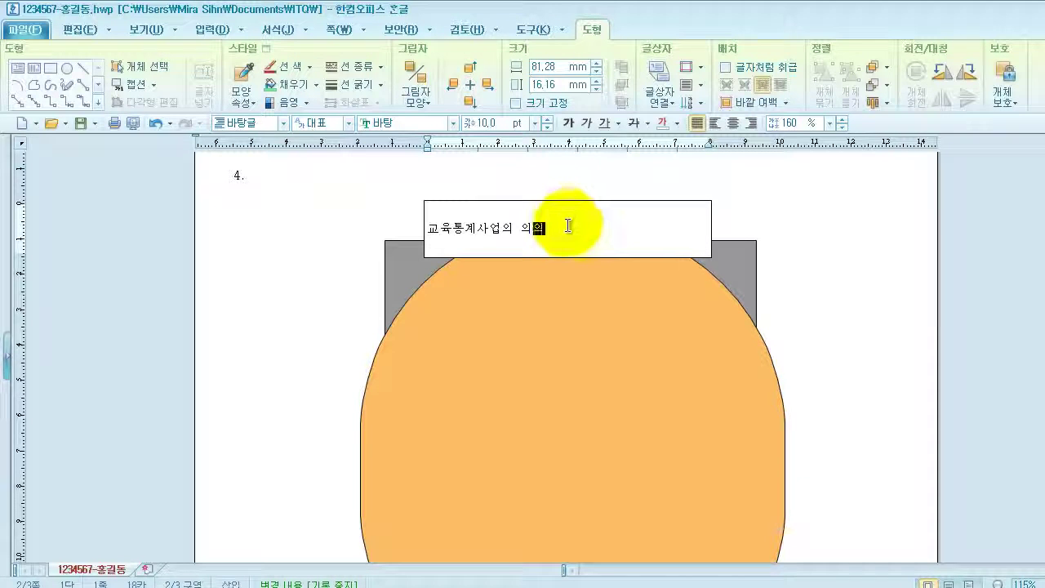
Step: Set the text box's width to 90 mm and height to 15 mm, and lock its size
right_click(568, 226)
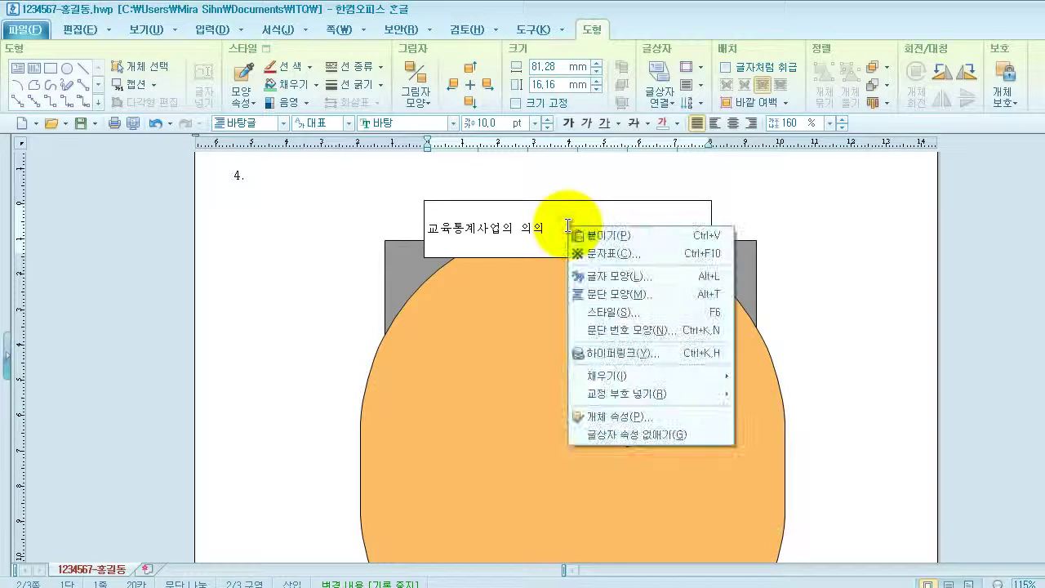
left_click(637, 417)
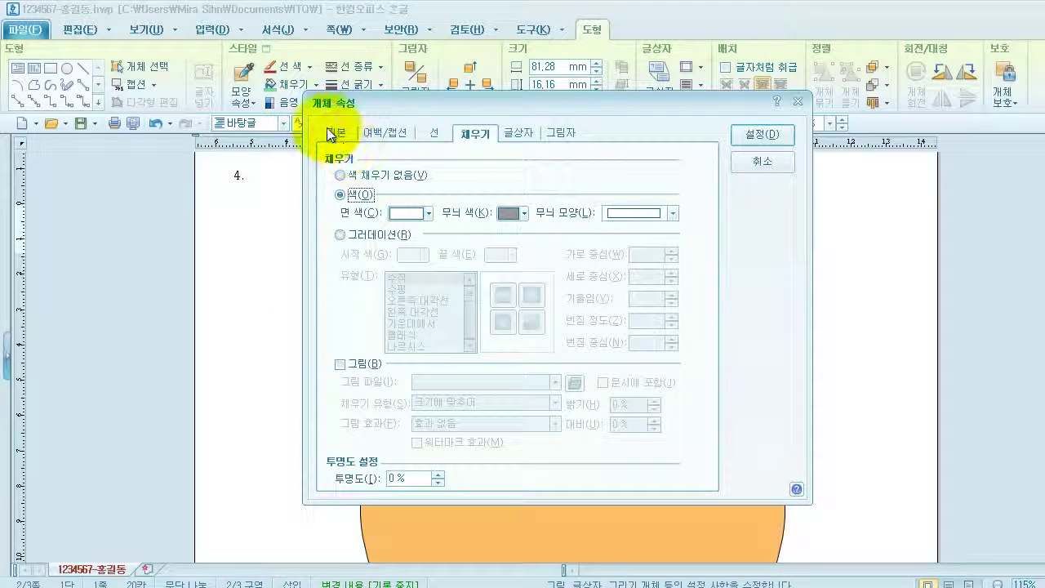
left_click(329, 133)
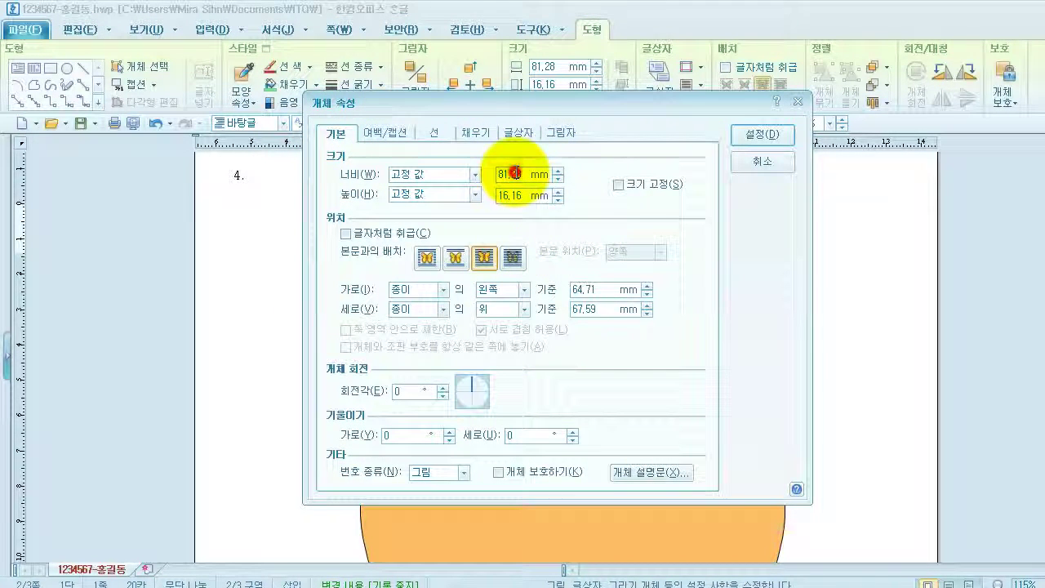
left_click(516, 172)
type("90")
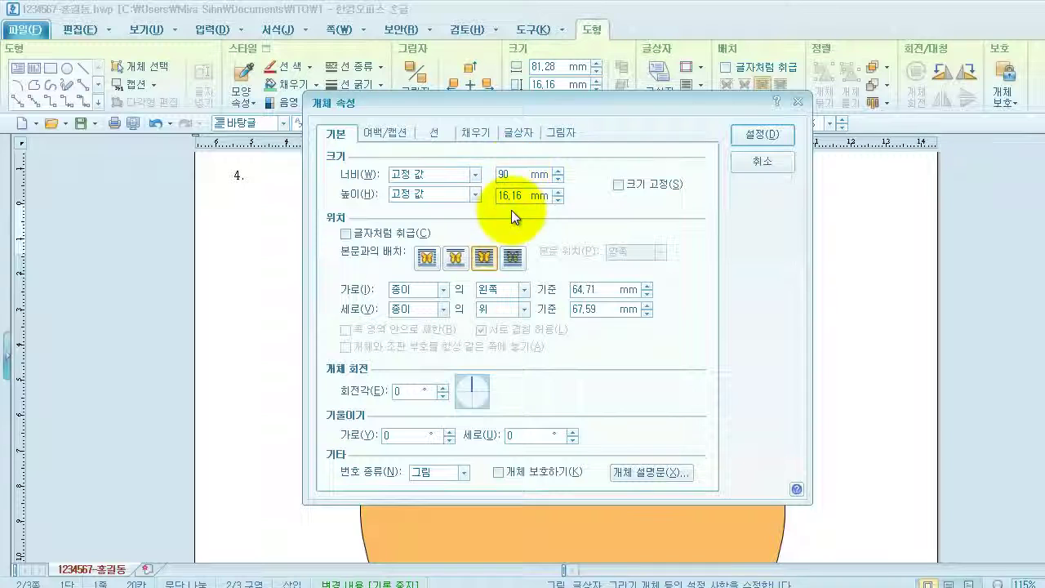
left_click(508, 196)
type("15")
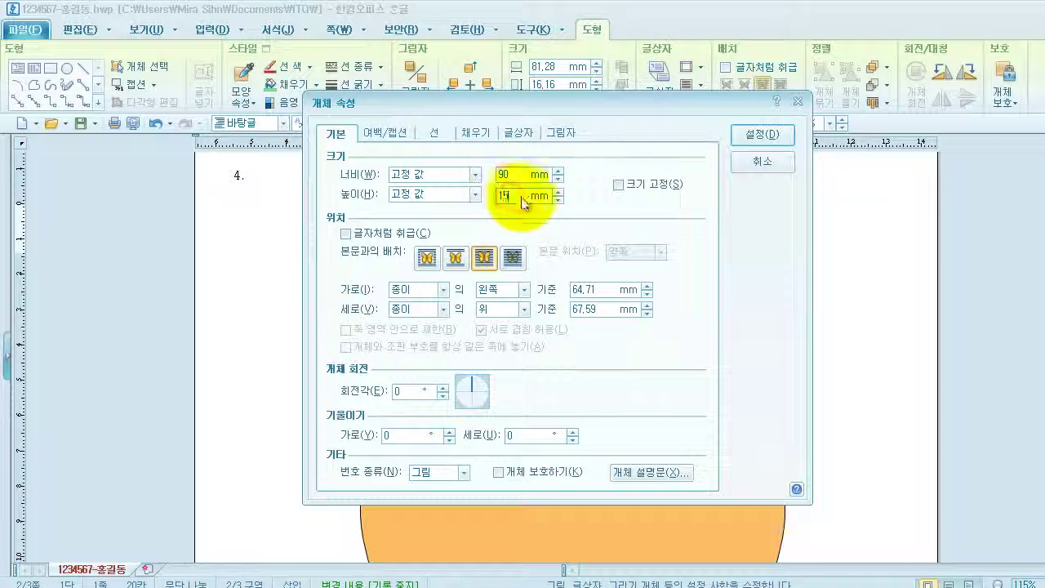
left_click(617, 187)
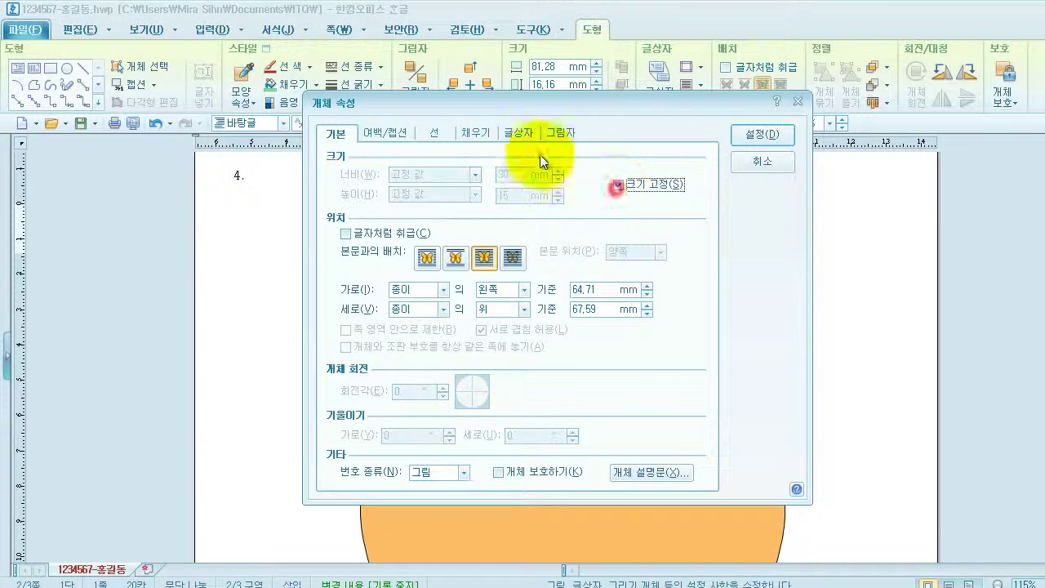
Step: Fill the text box with blue and apply the properties
left_click(484, 133)
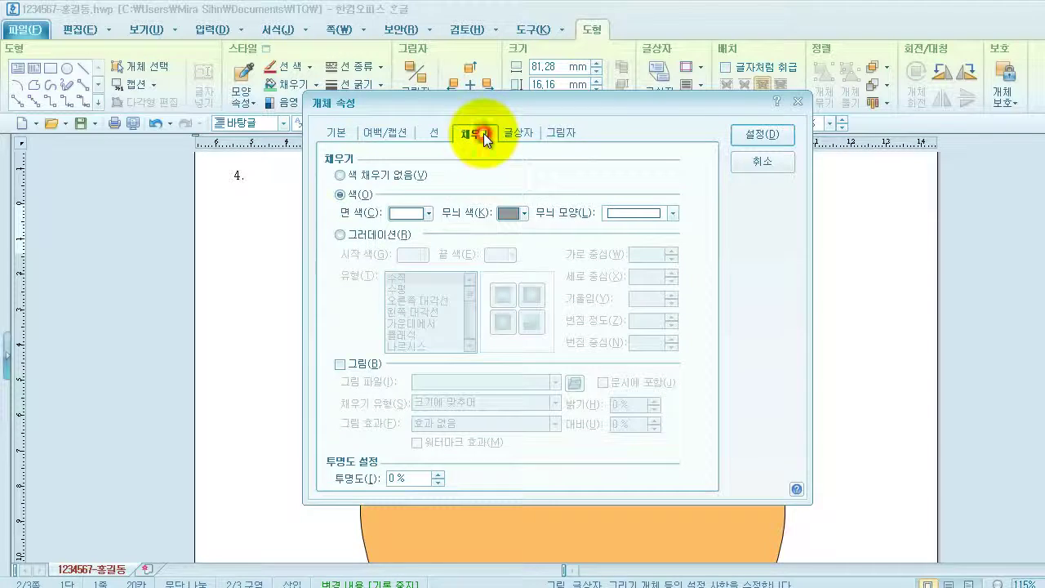
left_click(430, 213)
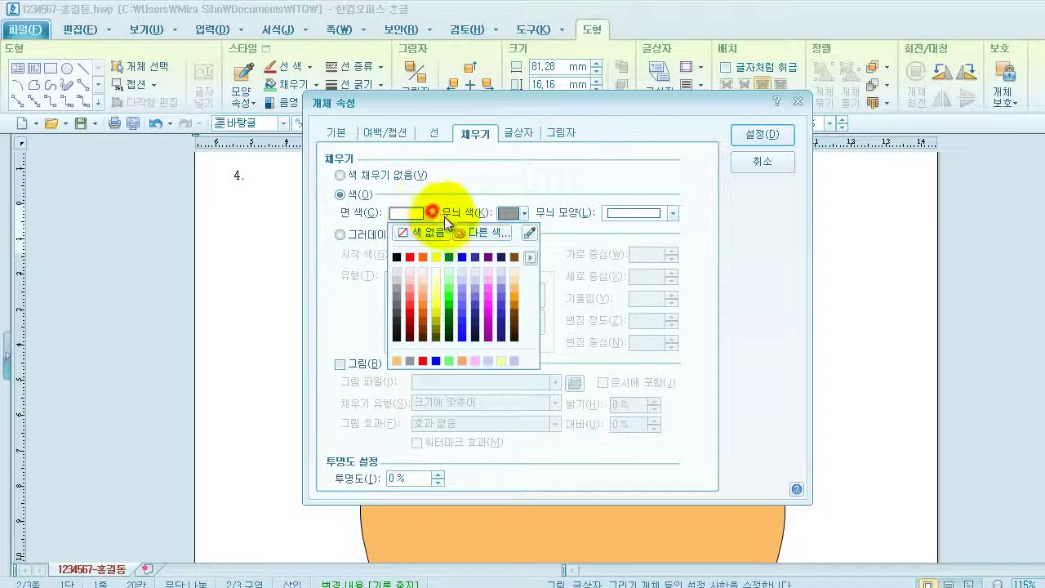
left_click(457, 260)
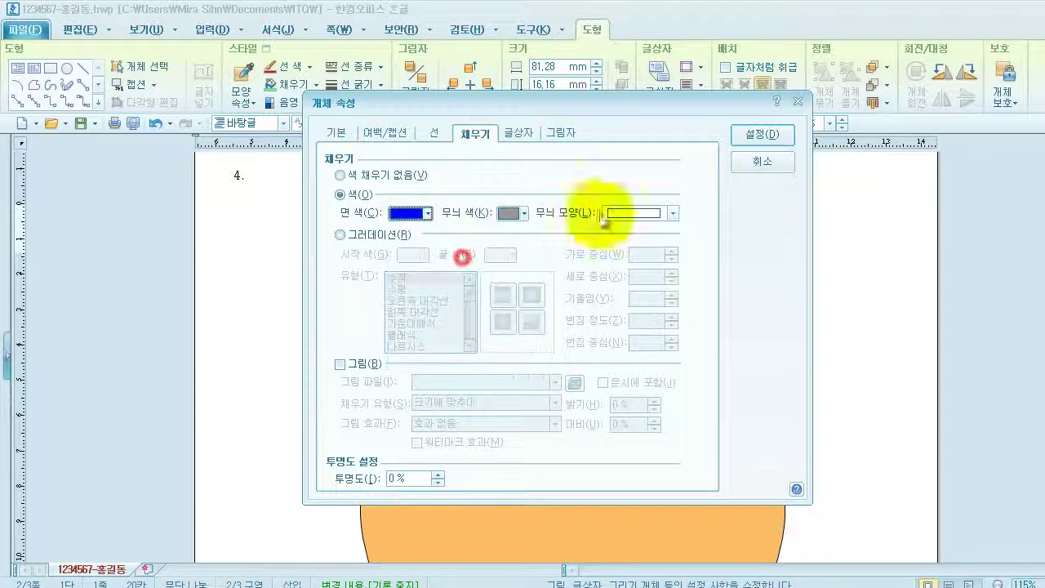
left_click(750, 135)
Step: Format the text box's title text as 궁서, 22 pt, white
left_click_drag(545, 228, 422, 227)
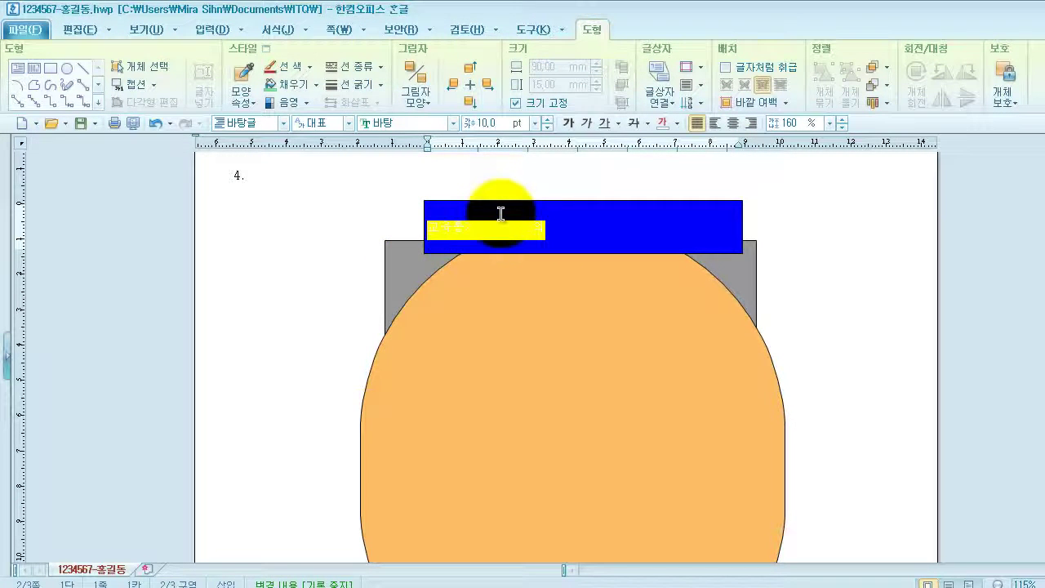
left_click(453, 122)
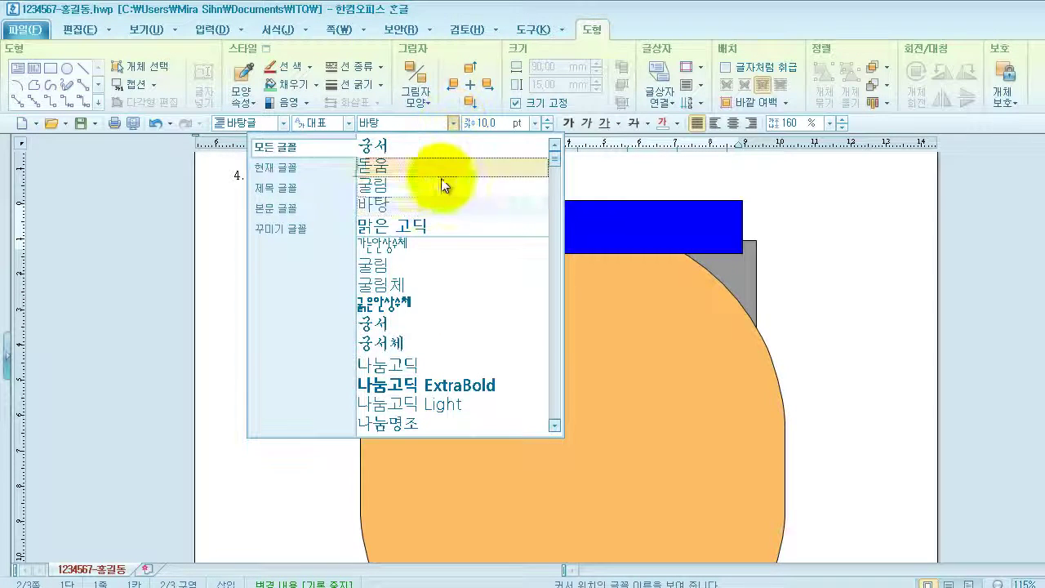
left_click(385, 146)
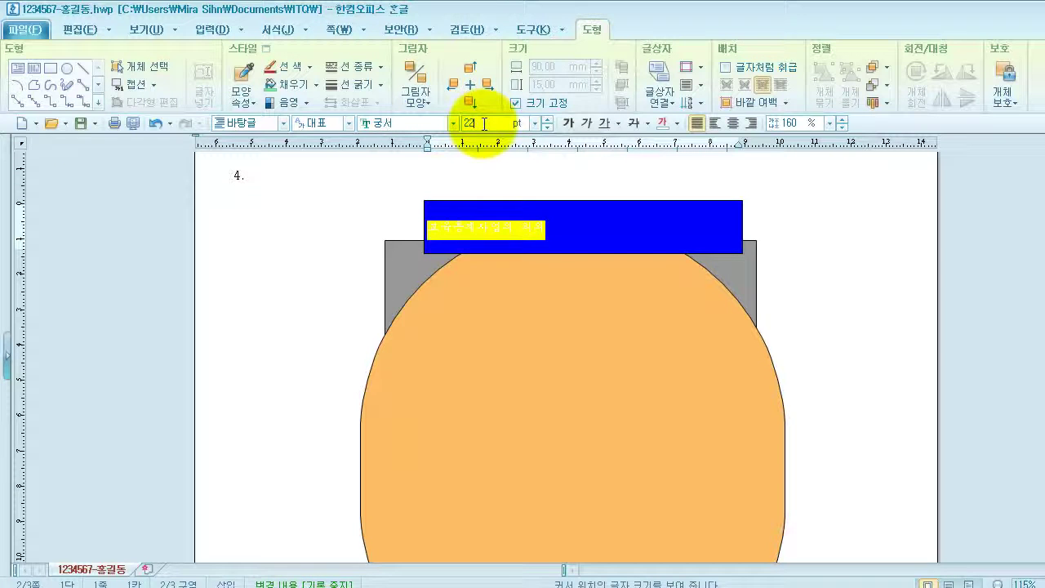
key("Return")
left_click(677, 123)
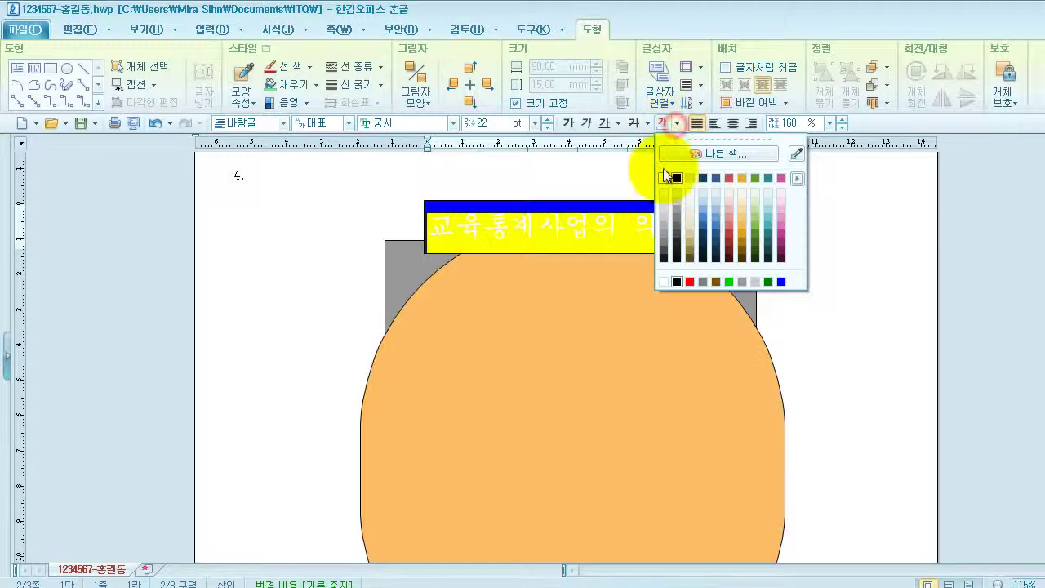
left_click(667, 176)
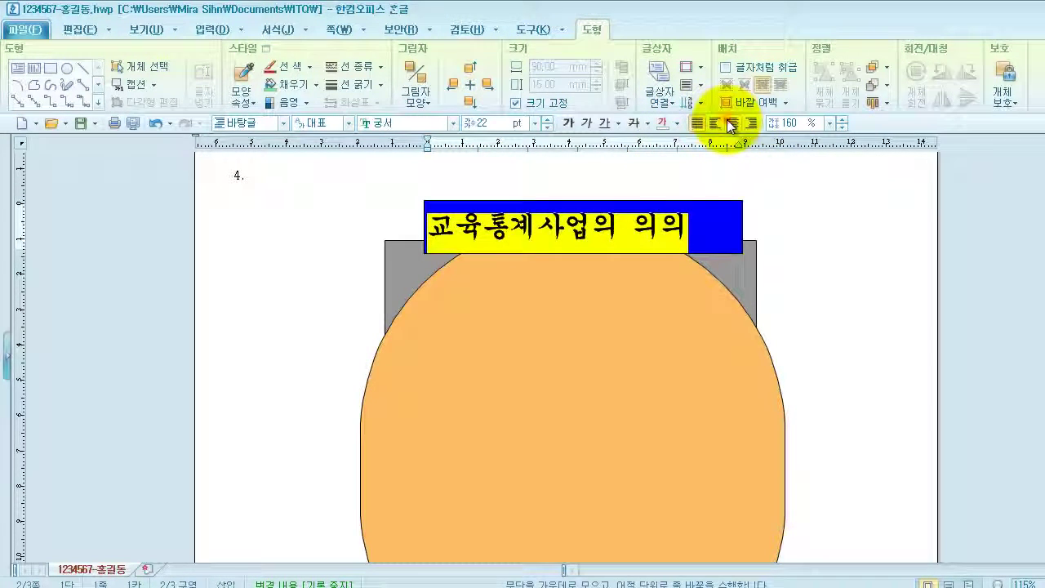
Step: Center the title text within the blue text box and move the box to the horizontal middle of the shapes
left_click(729, 124)
left_click(671, 204)
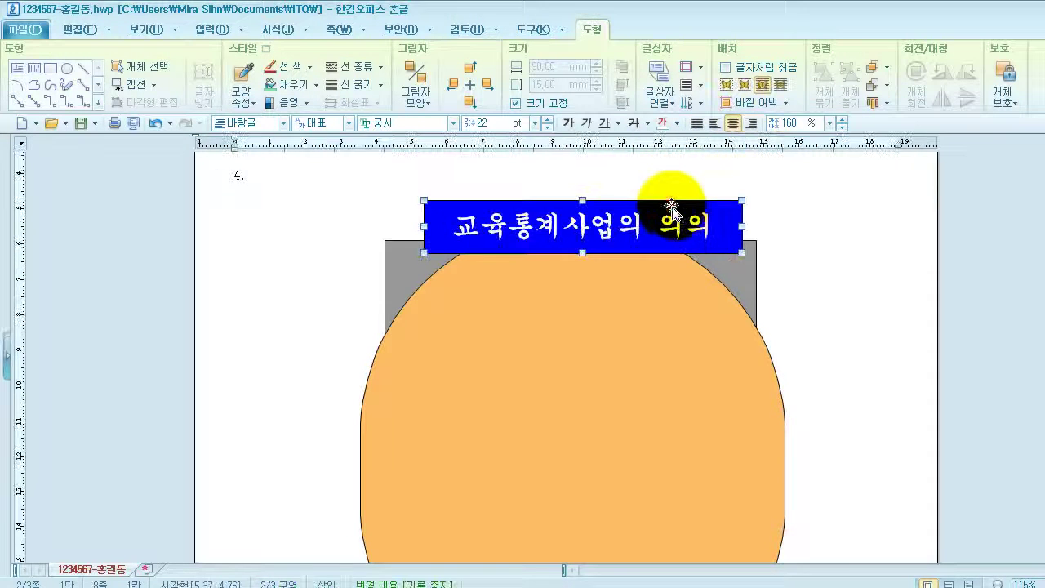
left_click_drag(677, 209, 672, 210)
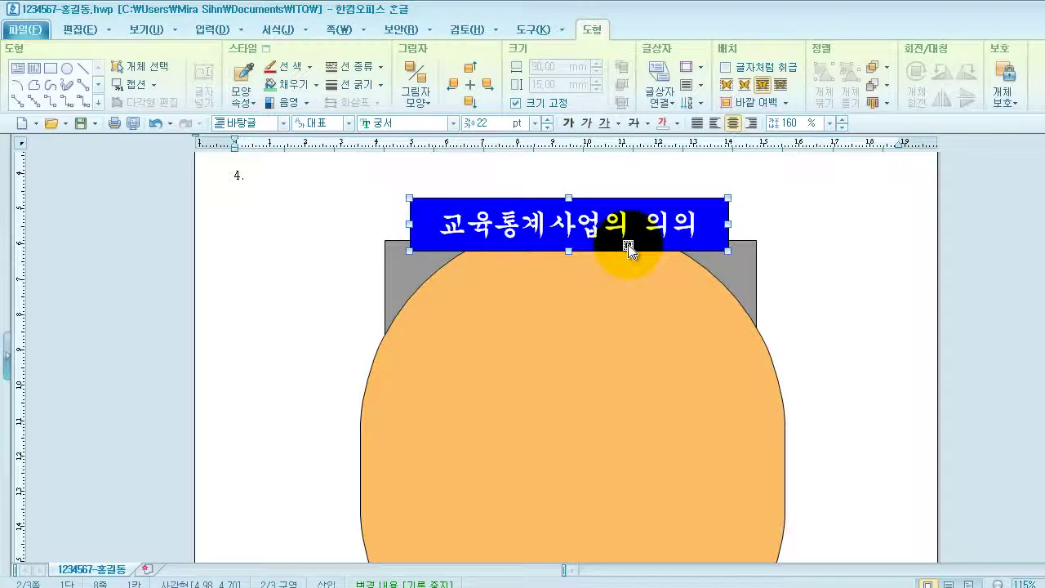
Step: Start a new 글맵시 on the blank line beside the shapes and replace its placeholder text with 교육통계
left_click(241, 270)
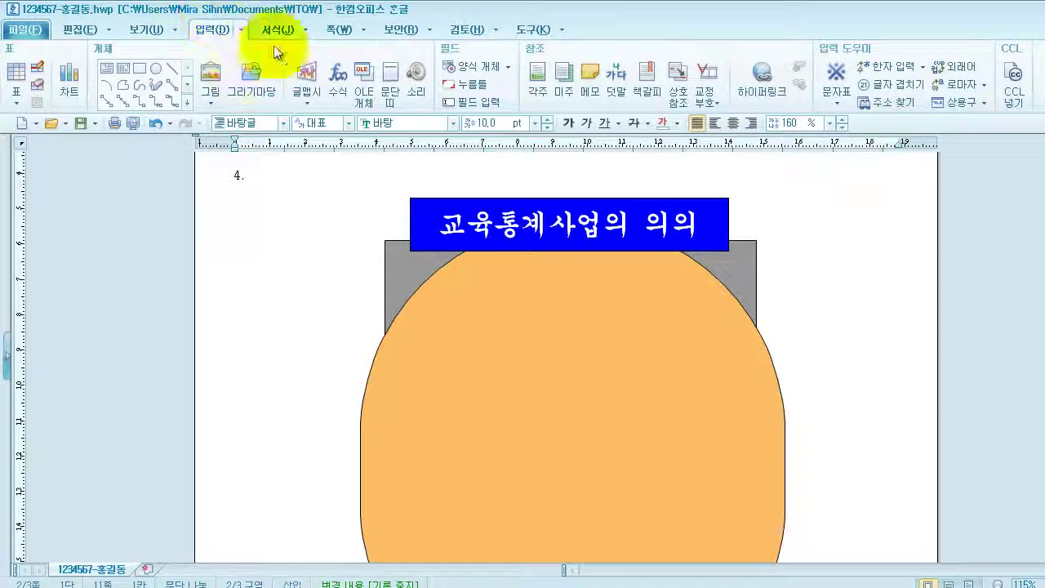
left_click(309, 81)
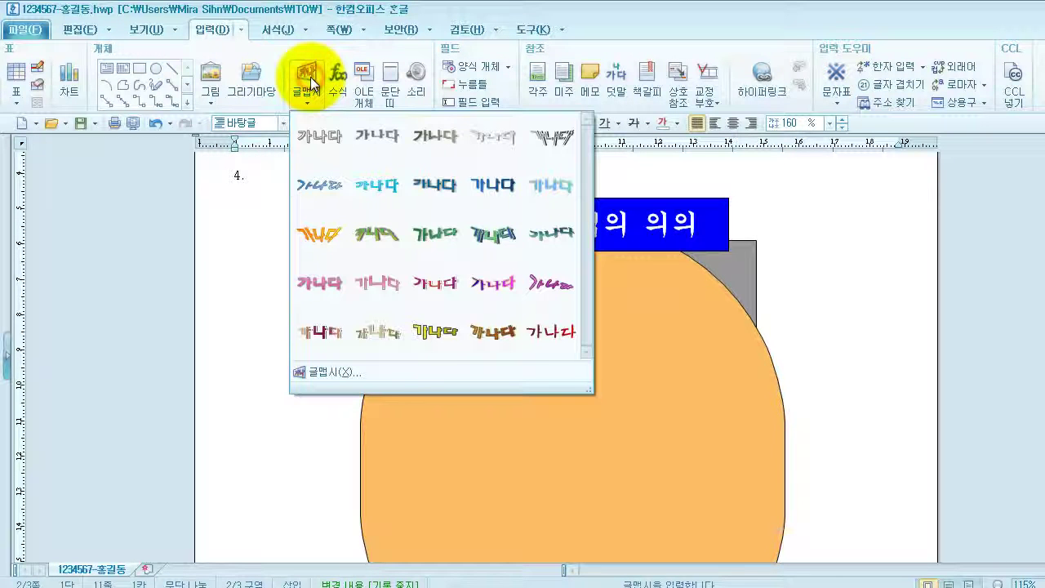
left_click(323, 372)
left_click(461, 232)
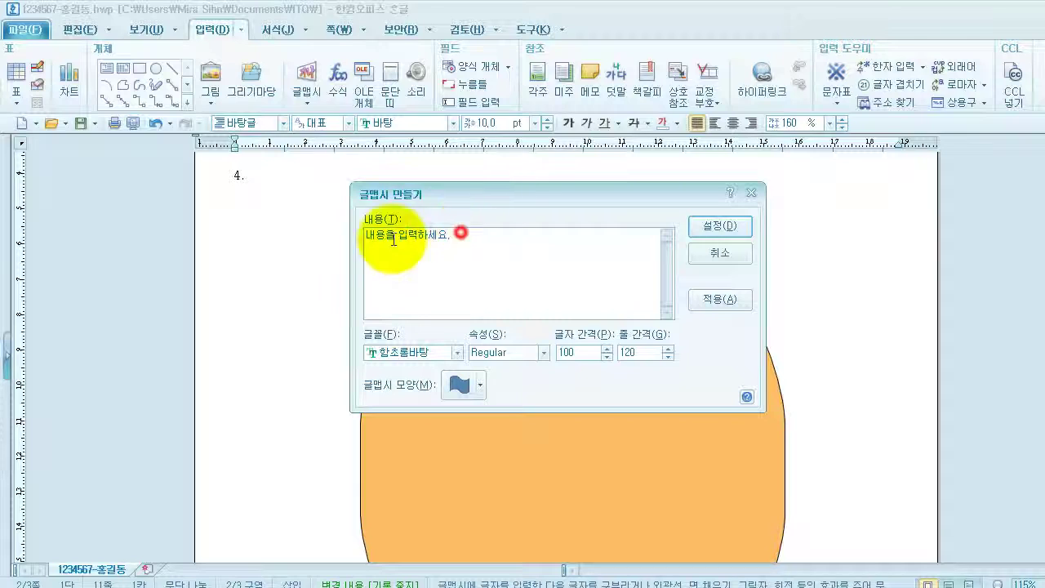
key("ctrl+a")
key("Delete")
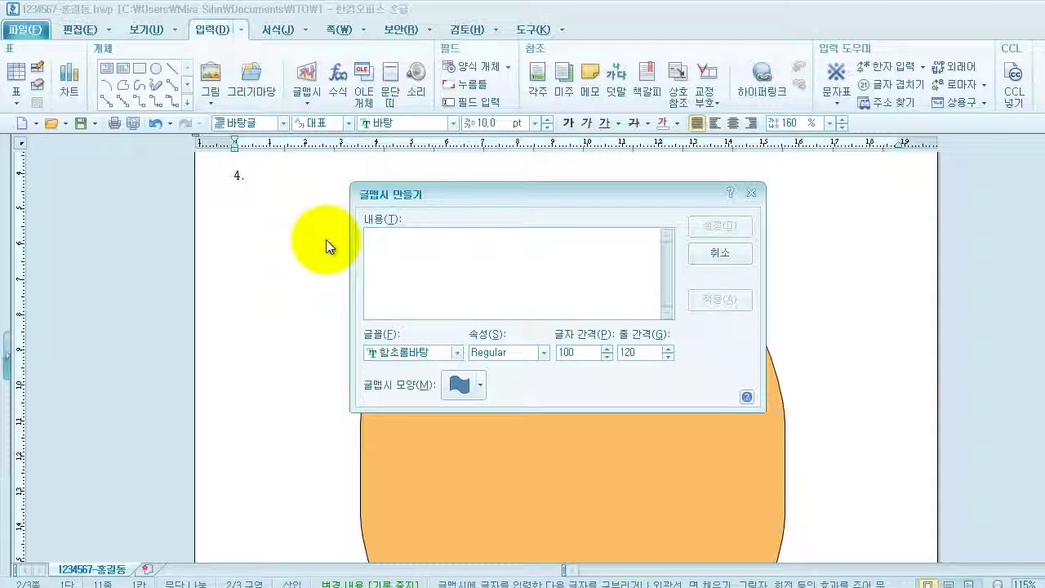
type("교")
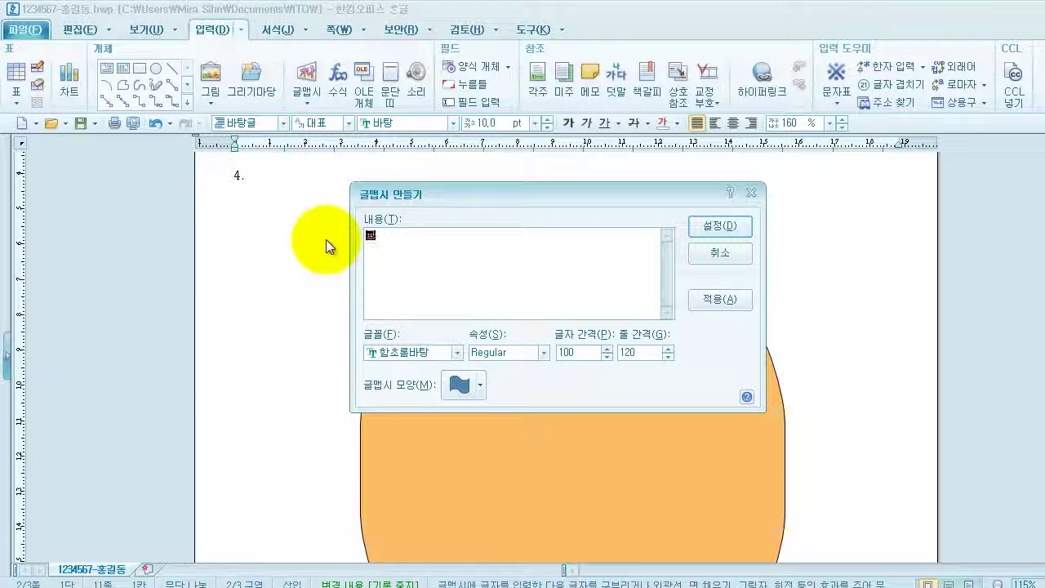
type("유통ㄱㅖ")
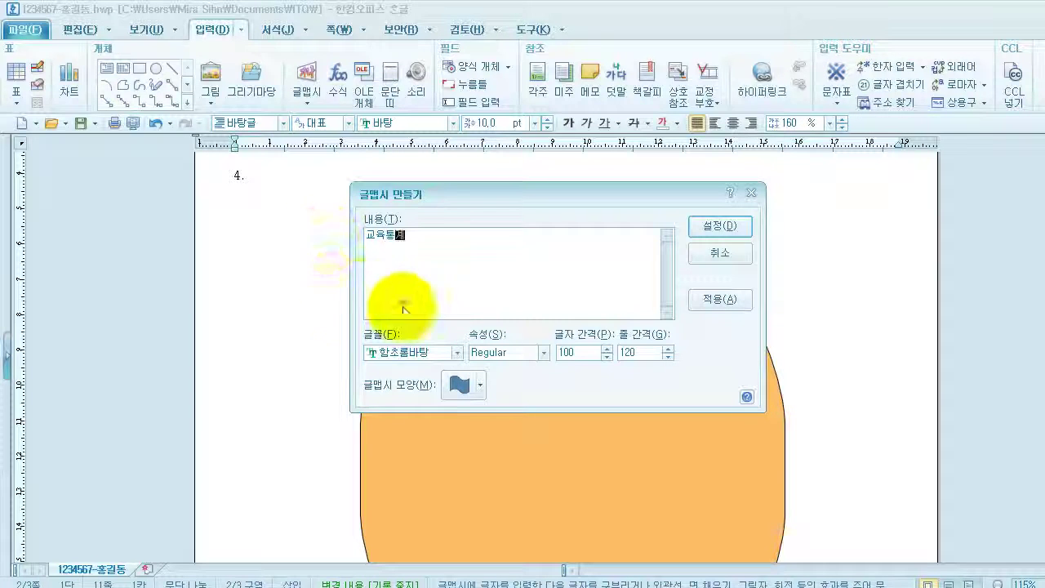
Step: Set the 글맵시 font to 굴림 and its shape to 갈매기형 수장, and insert it
left_click(454, 353)
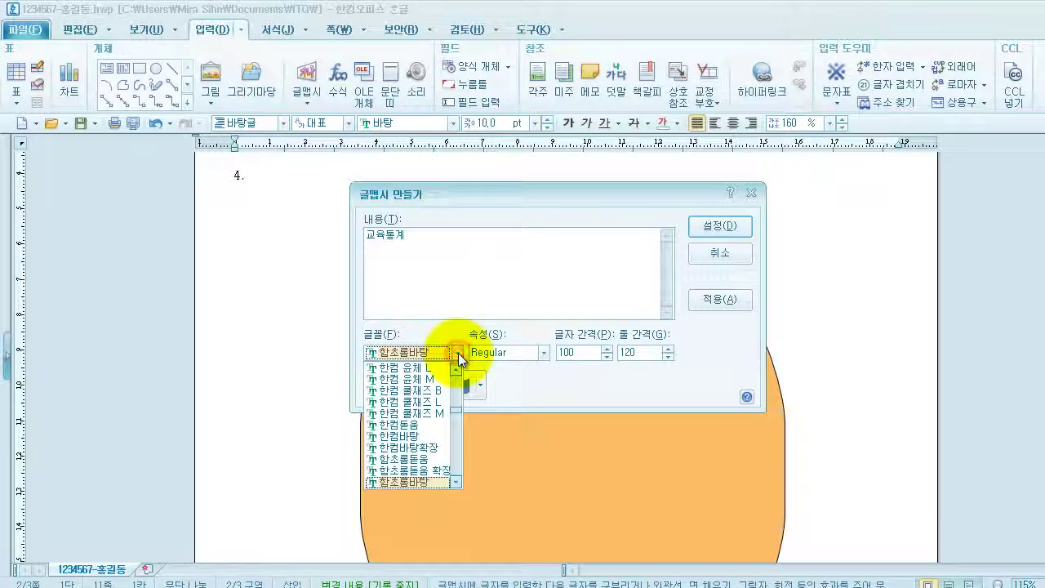
scroll(413, 384, "up", 10)
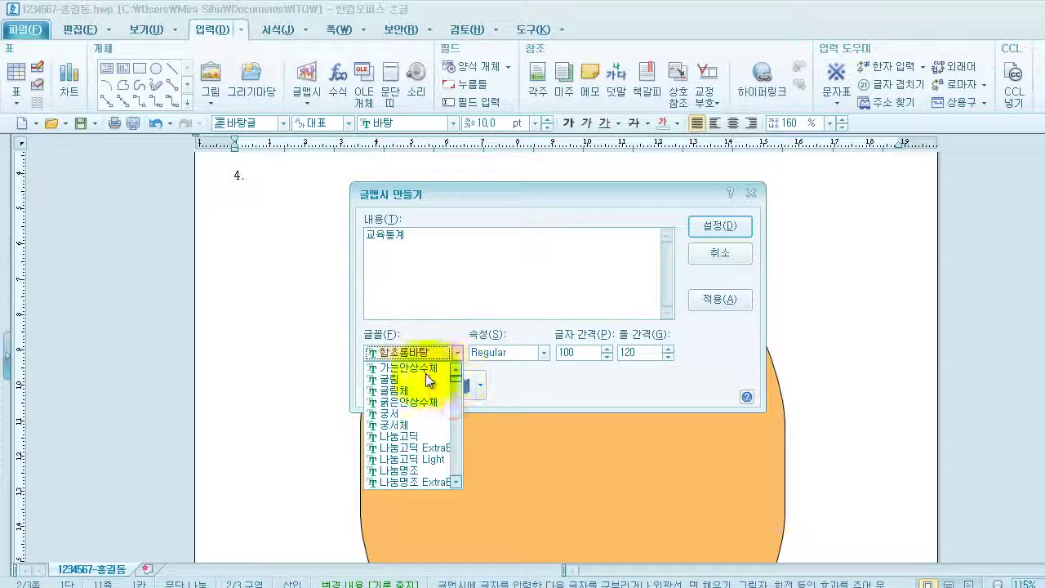
left_click(414, 381)
left_click(479, 385)
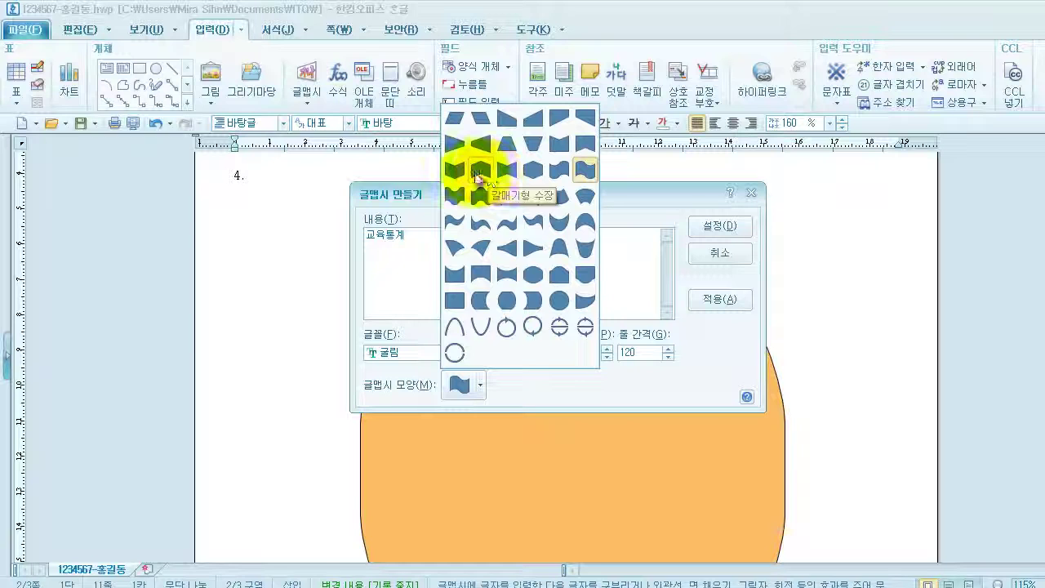
left_click(475, 170)
left_click(719, 227)
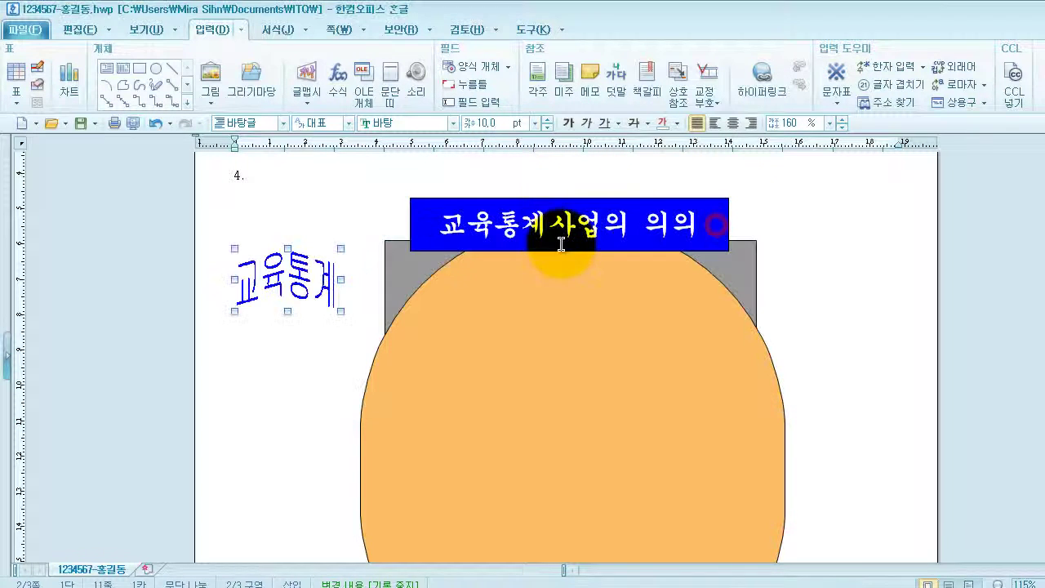
Step: Set the 교육통계 글맵시's width to 60 mm and height to 40 mm, and lock its size
double_click(292, 272)
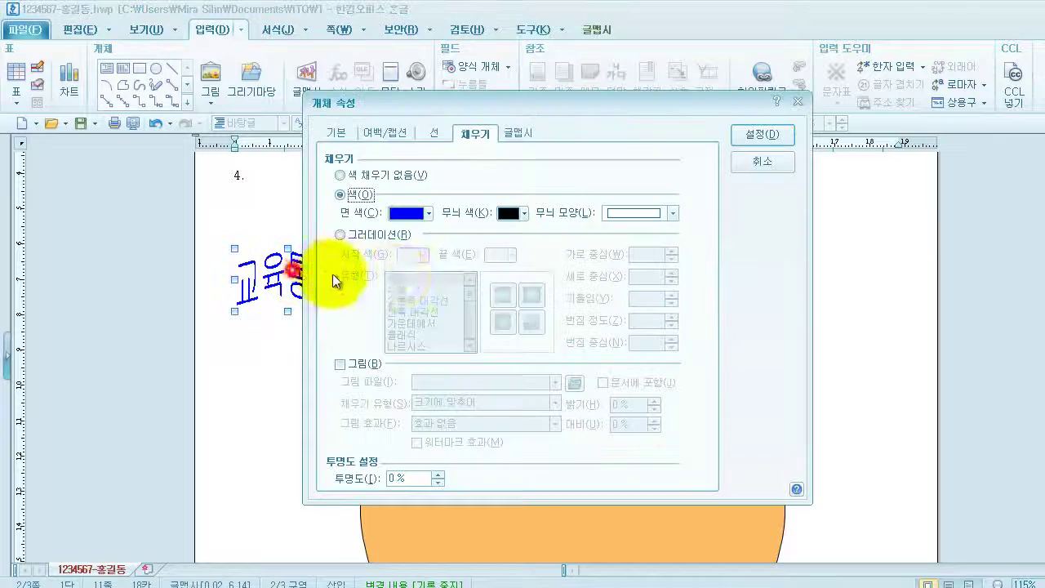
left_click(339, 133)
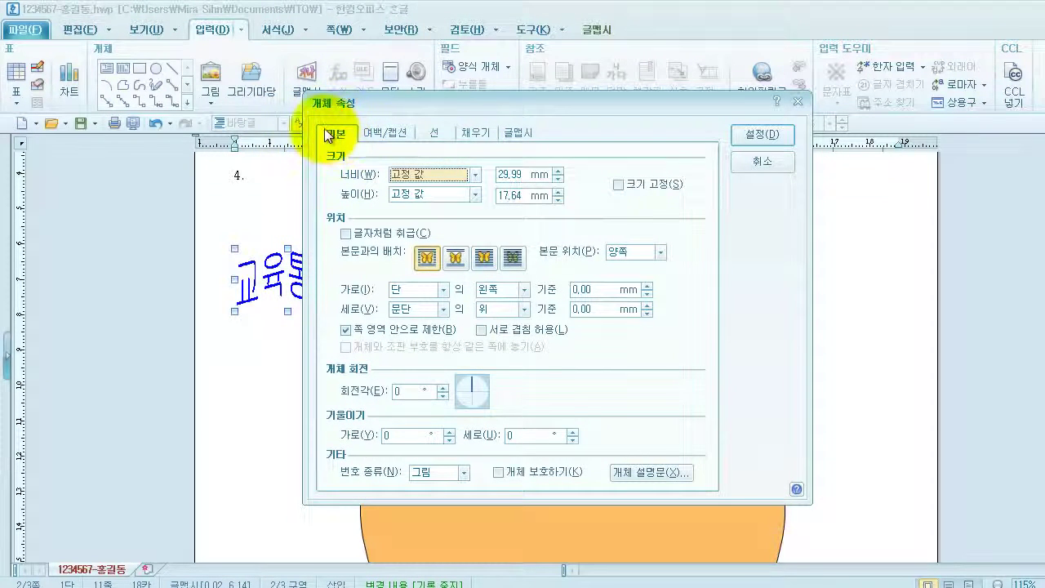
double_click(510, 174)
type("60")
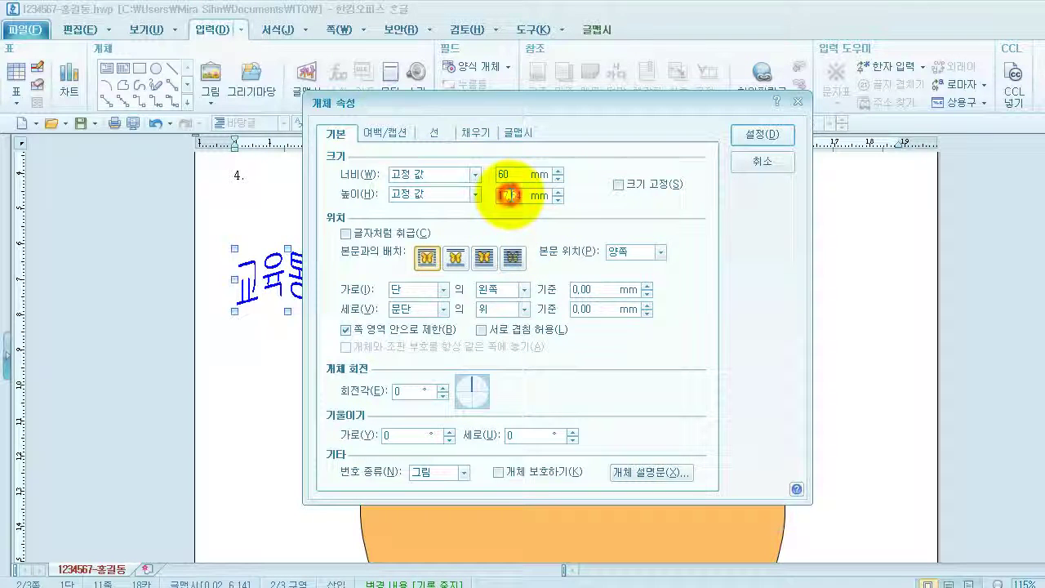
type("40")
left_click(618, 186)
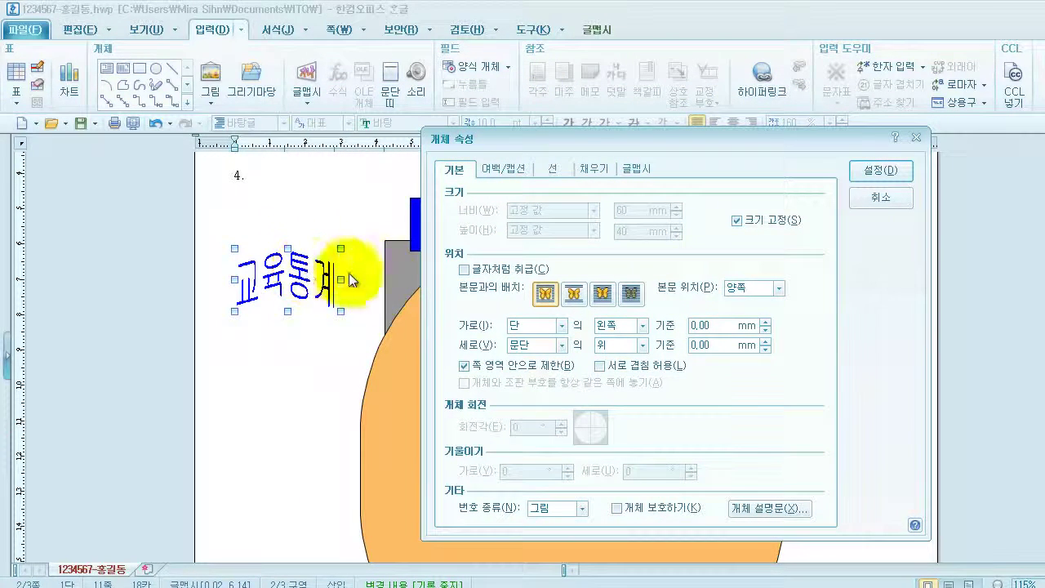
Step: Set the 글맵시 to sit in front of the text and open its fill settings
left_click(603, 295)
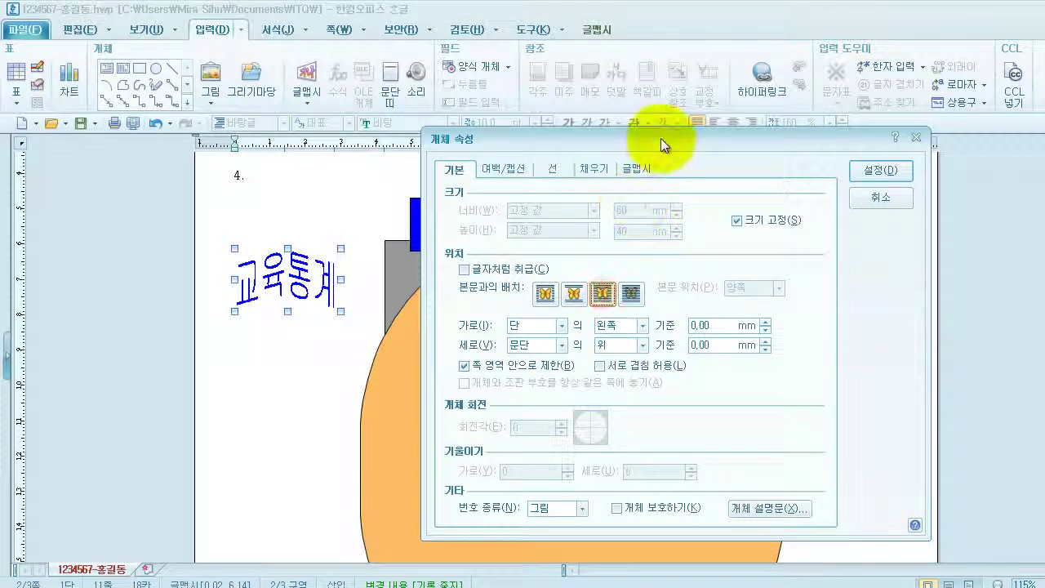
left_click_drag(660, 139, 570, 120)
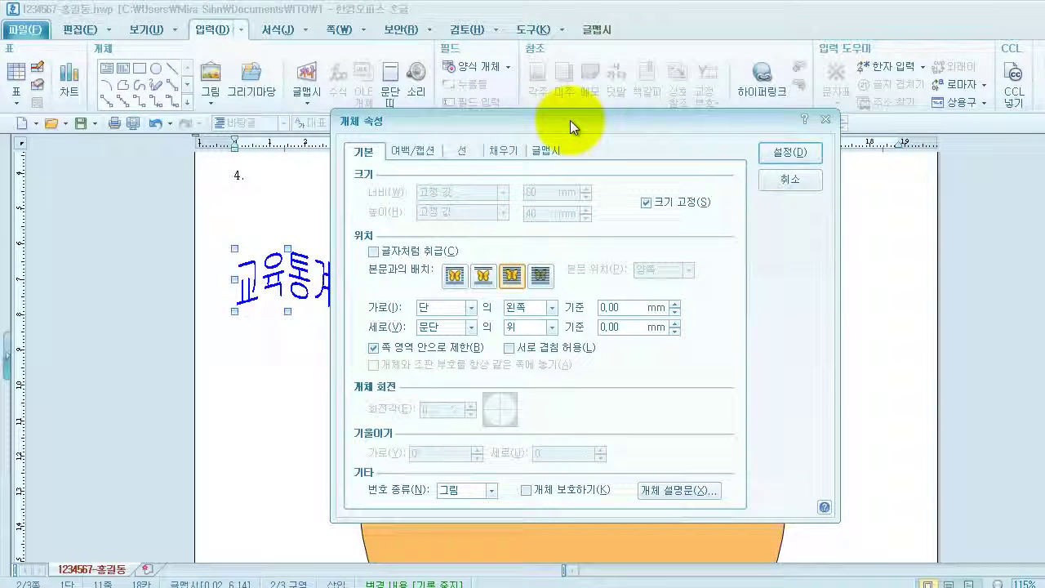
left_click(508, 154)
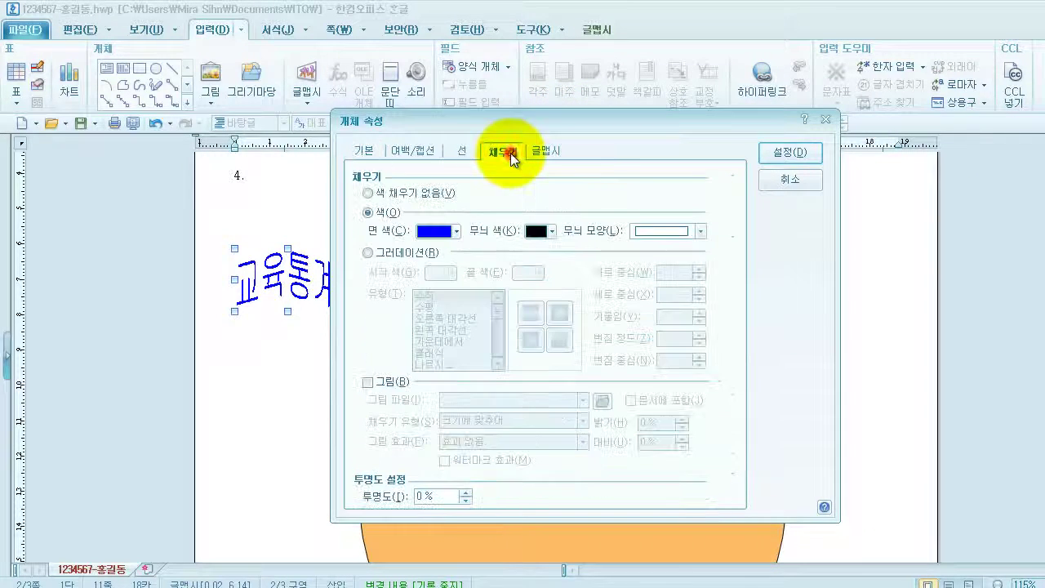
Step: Fill the 교육통계 WordArt with red and move it onto the upper-left part of the orange rounded shape
left_click(453, 230)
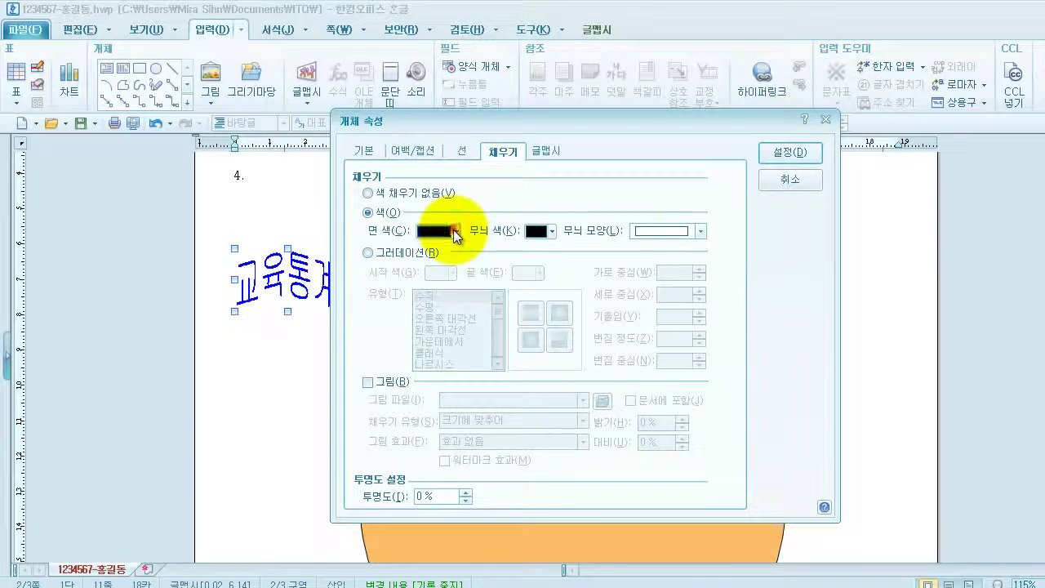
left_click(441, 276)
left_click(796, 155)
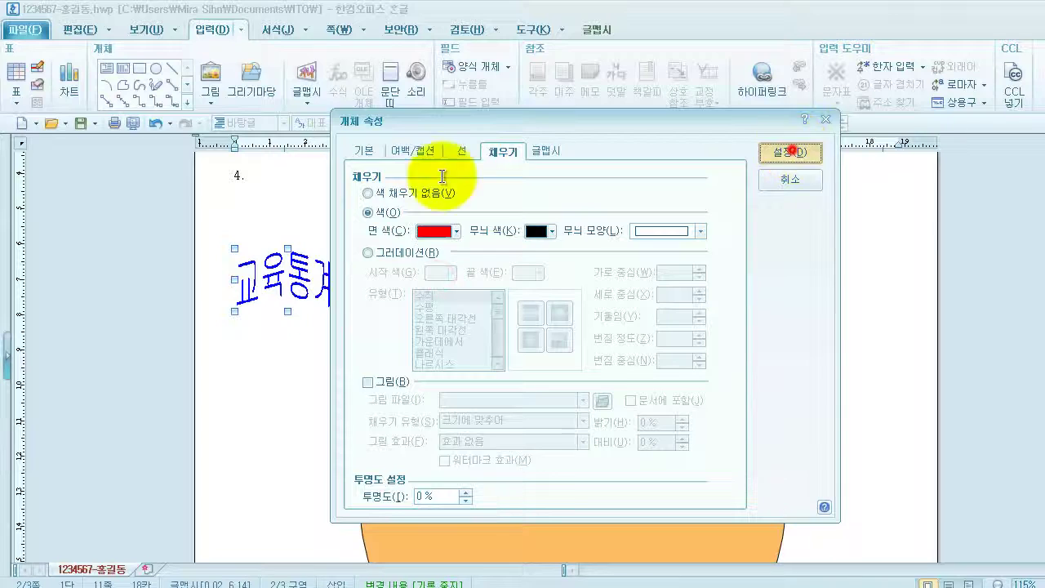
left_click_drag(503, 351, 500, 351)
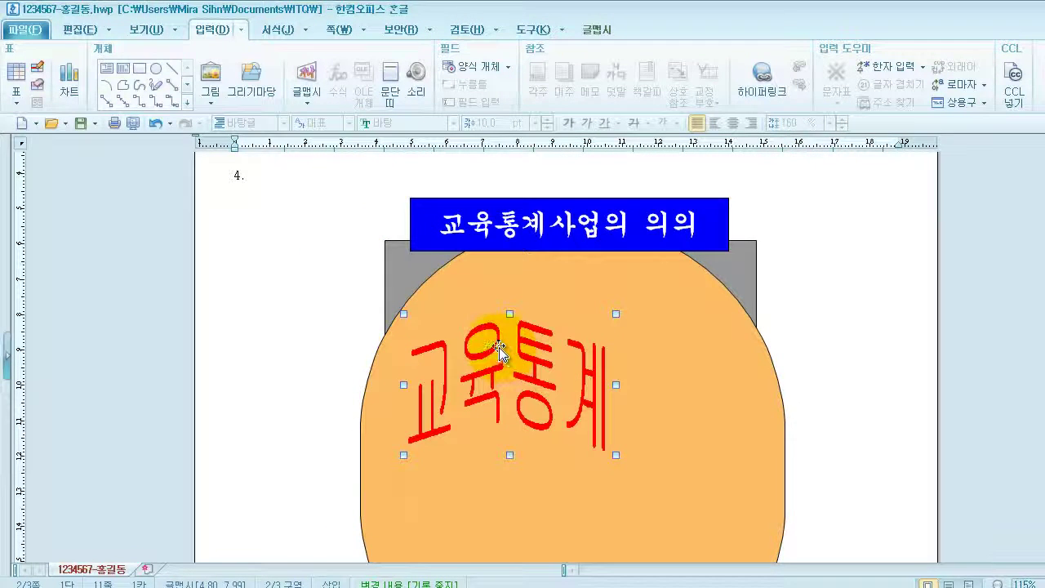
left_click(500, 351)
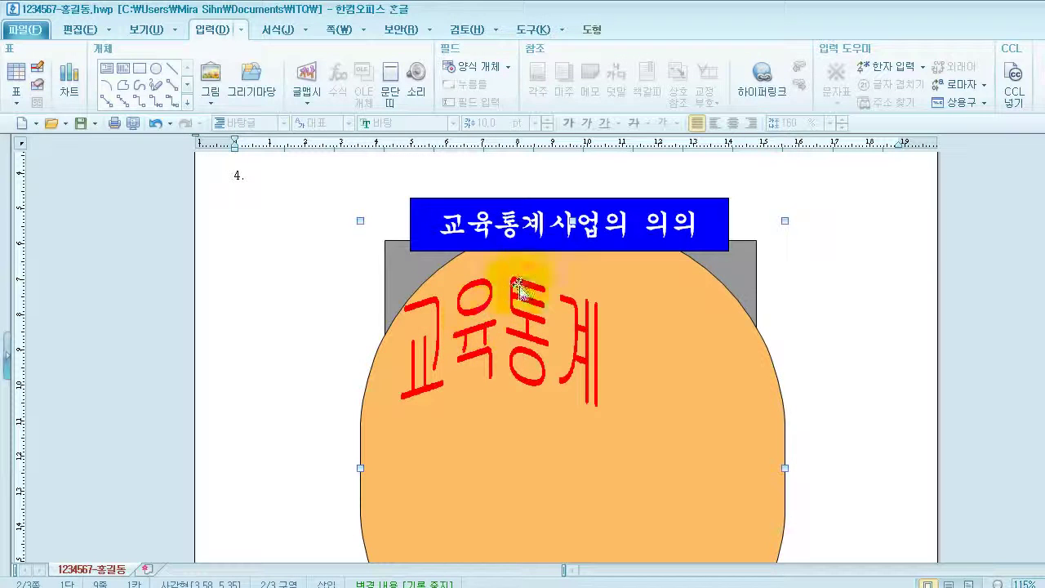
Step: Insert the picture 로고1.jpg beside the red WordArt, about 73 mm wide and 24 mm high
left_click(210, 79)
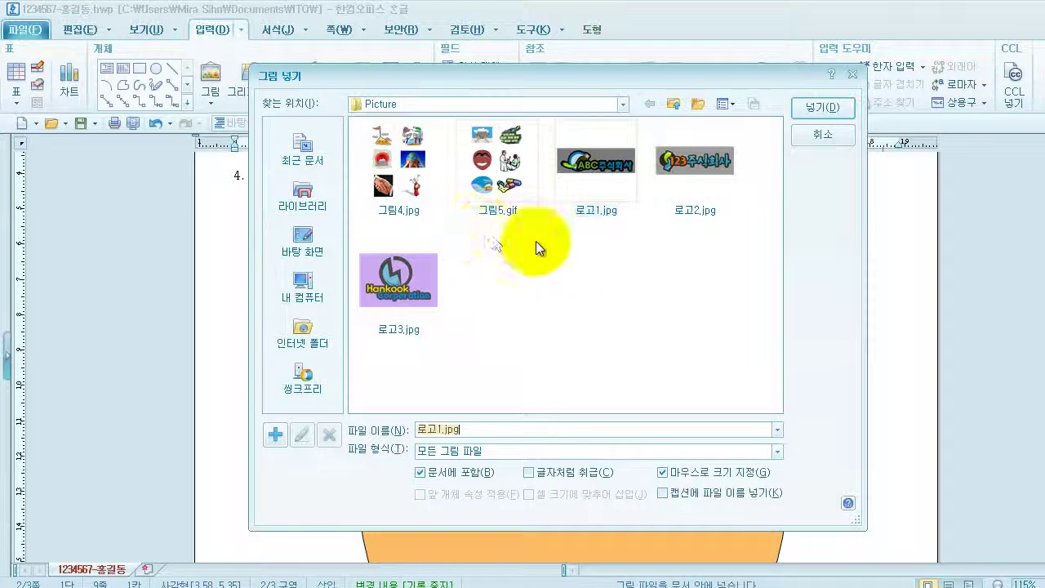
double_click(595, 172)
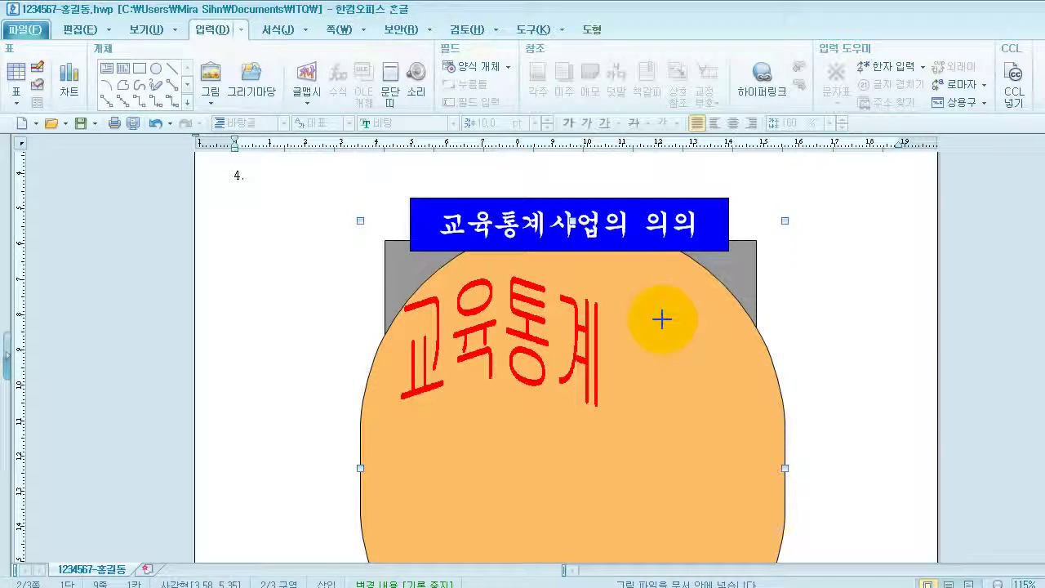
left_click_drag(658, 307, 774, 391)
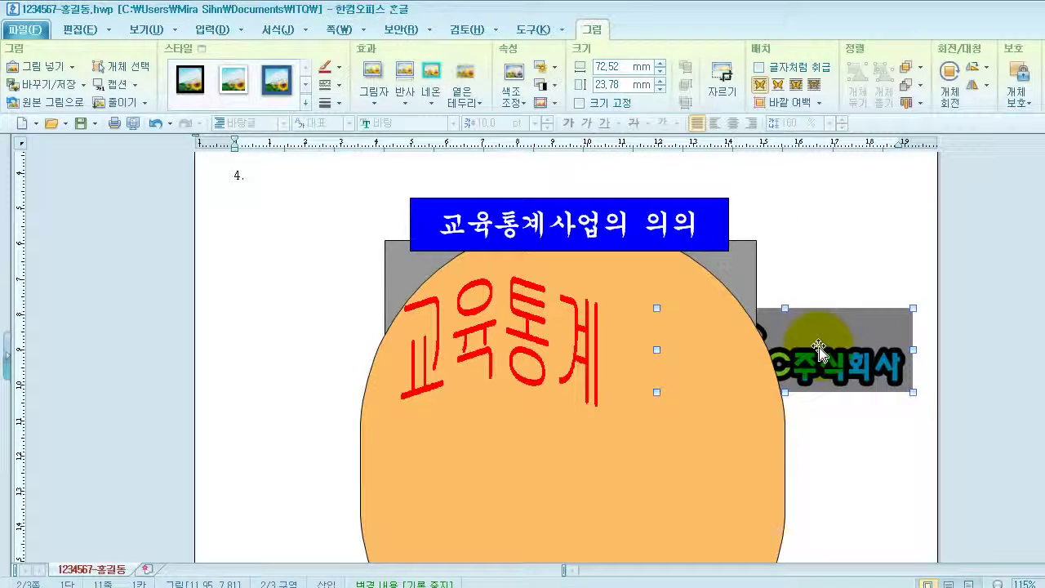
Step: Fix the logo picture's size at 35 mm wide by 30 mm high and place it in front of the text
double_click(818, 351)
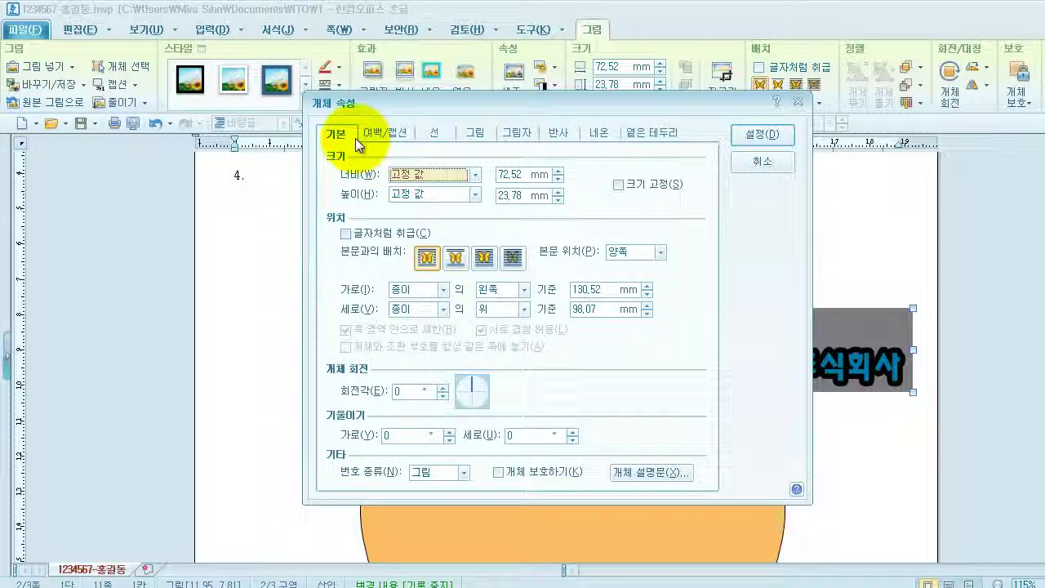
left_click(510, 174)
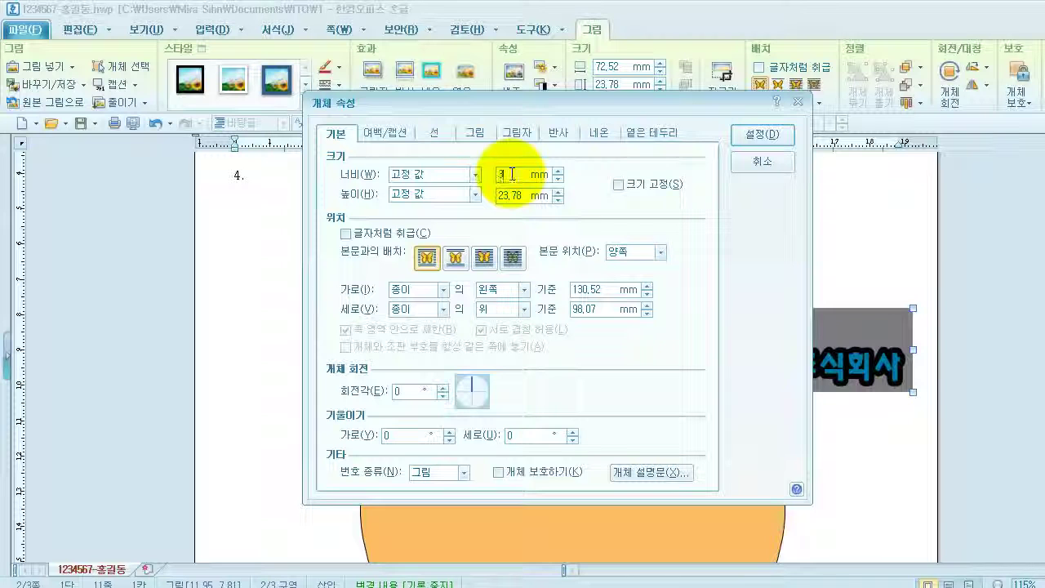
type("35")
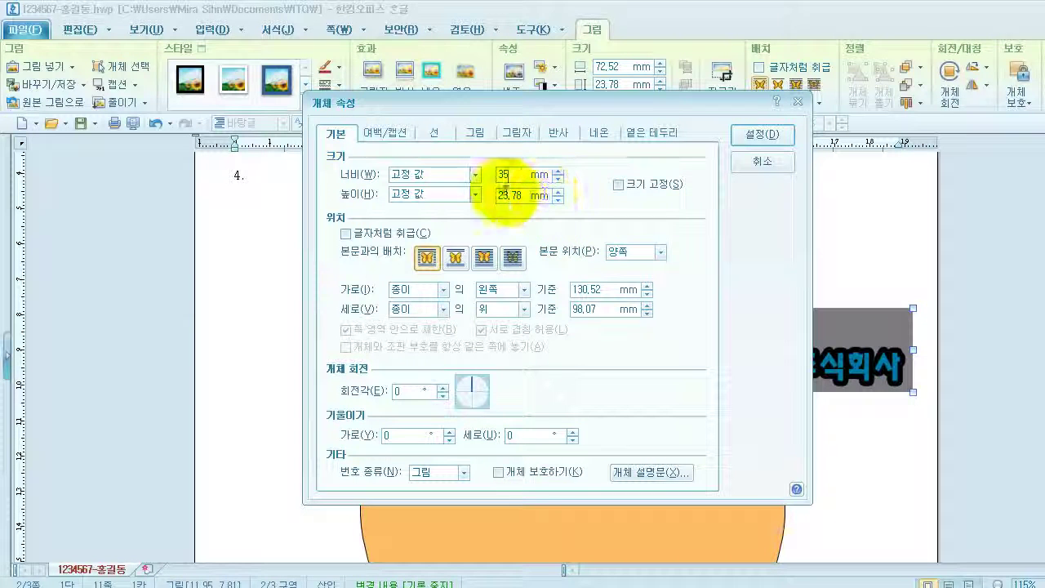
left_click(618, 184)
left_click_drag(677, 112, 614, 205)
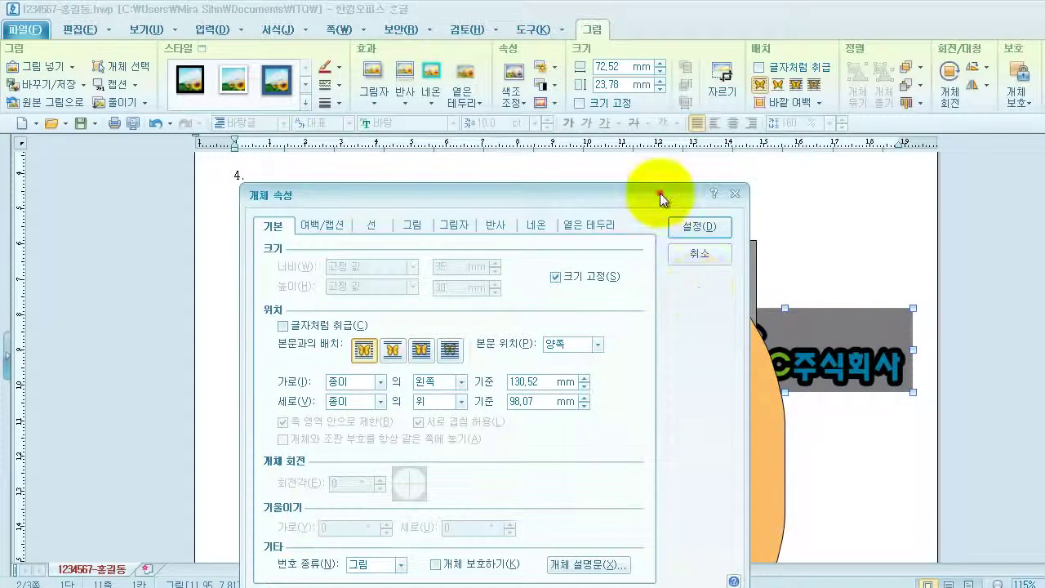
left_click_drag(660, 194, 719, 66)
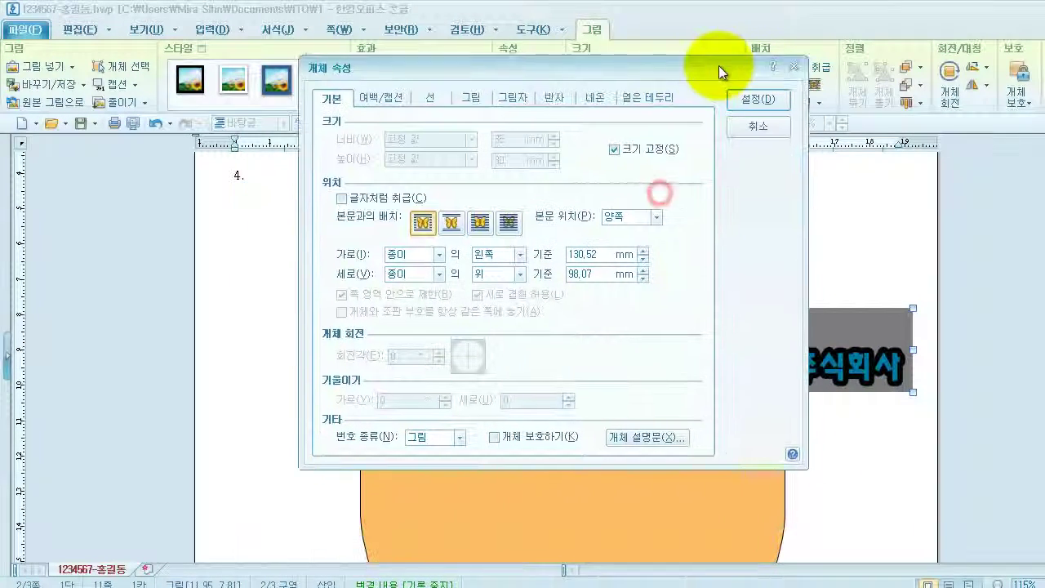
left_click(480, 223)
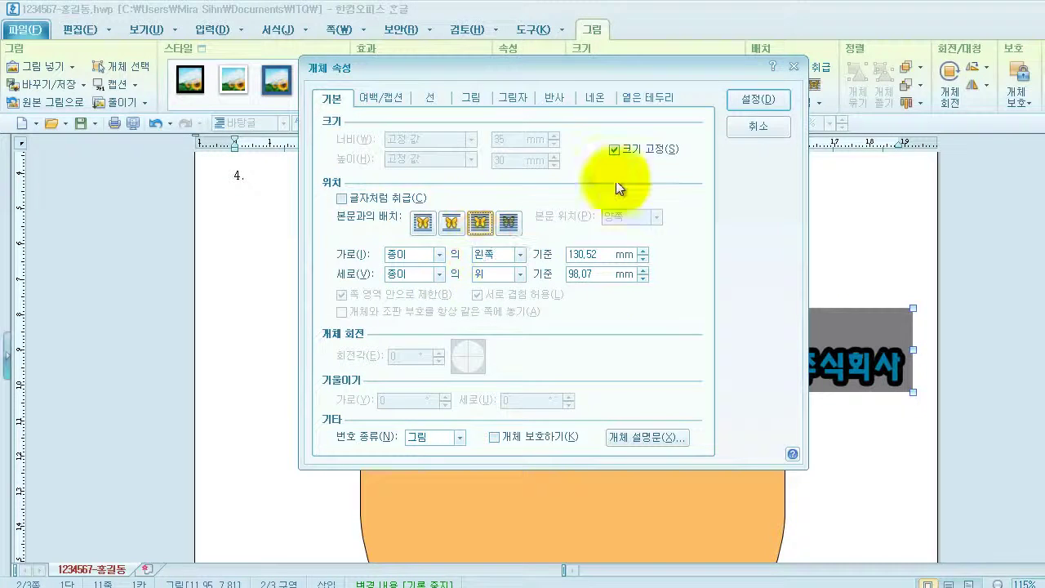
Step: Apply the grayscale effect to the logo picture and move it onto the orange shape, right of the WordArt
left_click(472, 100)
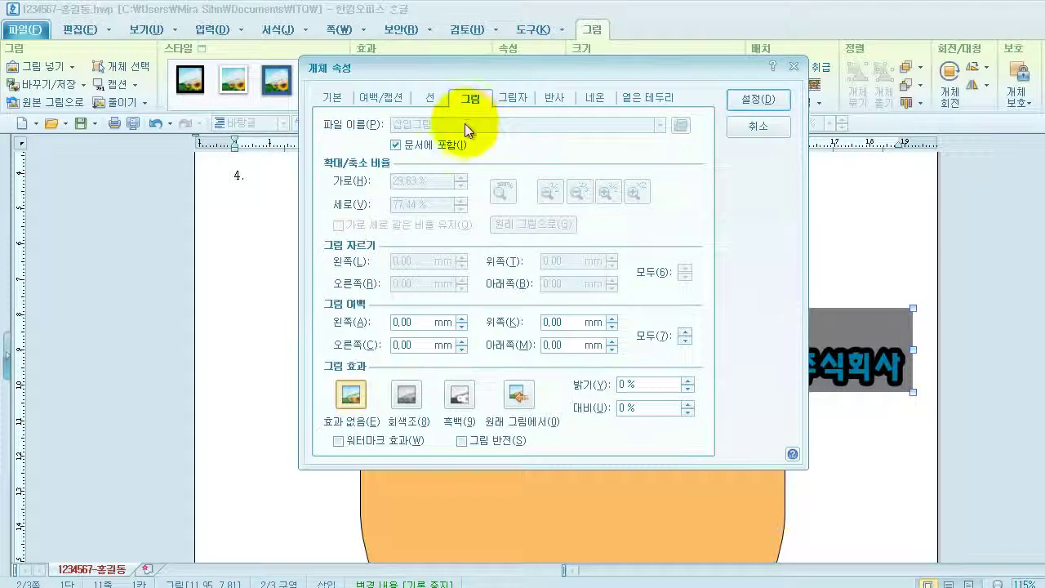
left_click(406, 412)
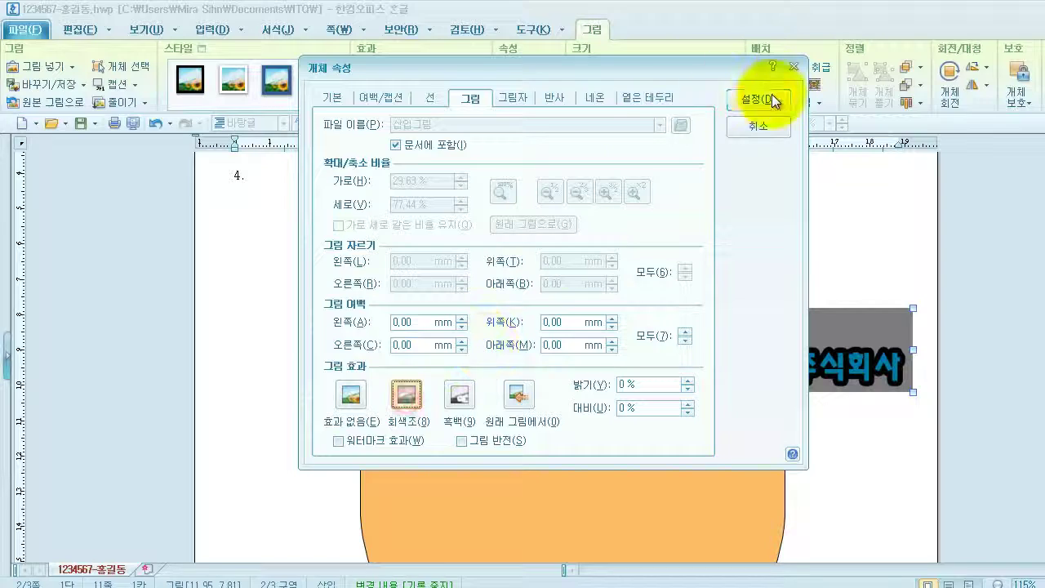
left_click(763, 99)
left_click_drag(722, 343, 686, 335)
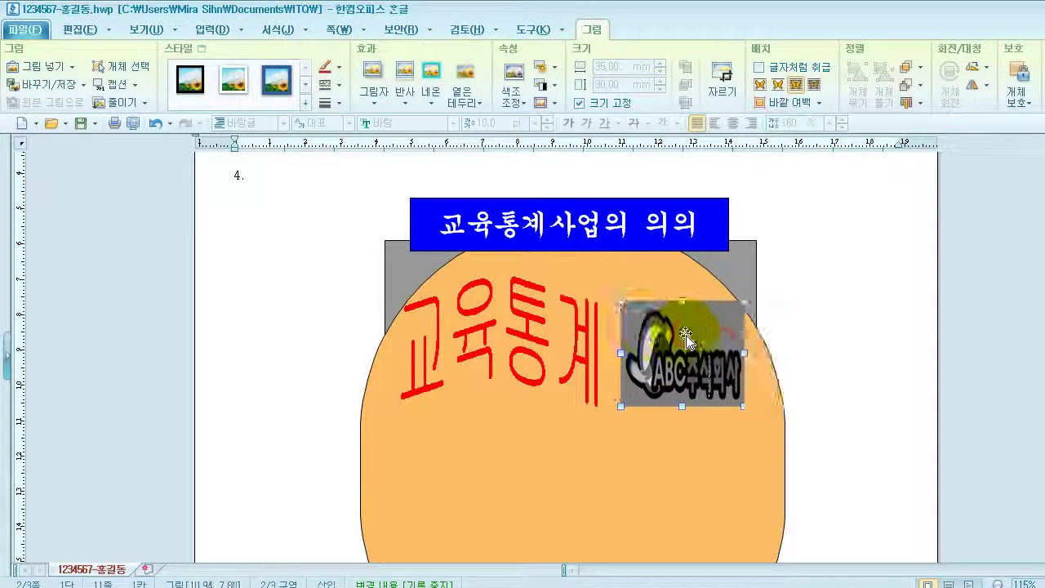
key("alt+Tab")
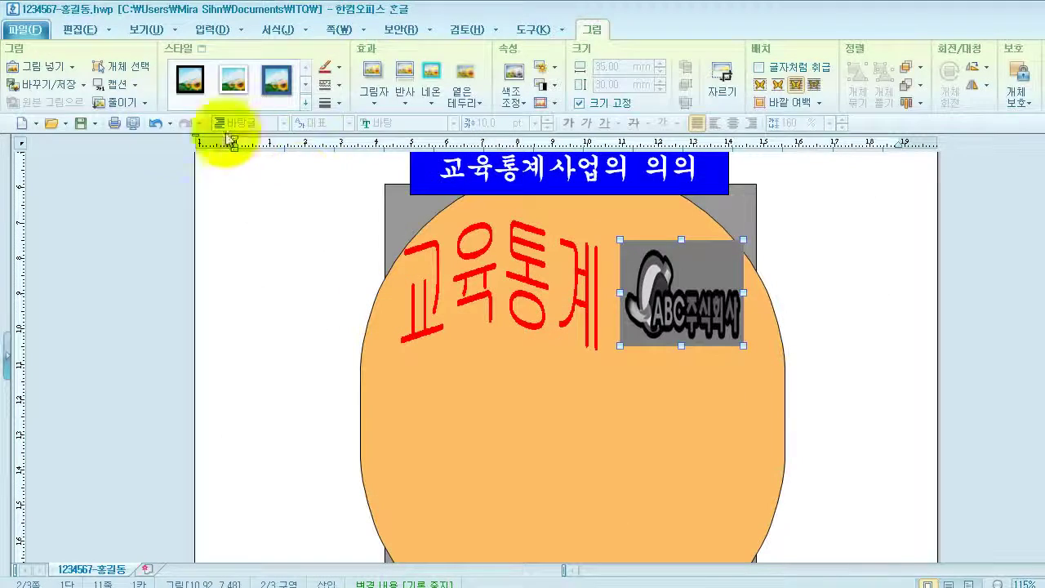
Step: Draw a small upright rectangle about 10 mm wide and 18 mm high on the orange shape, below the WordArt
left_click(211, 34)
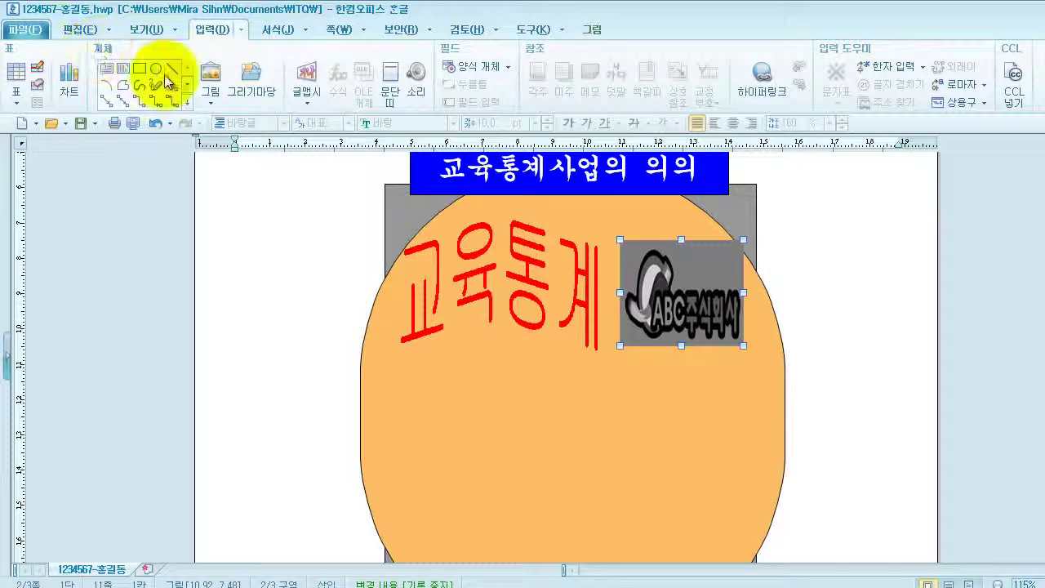
left_click(140, 69)
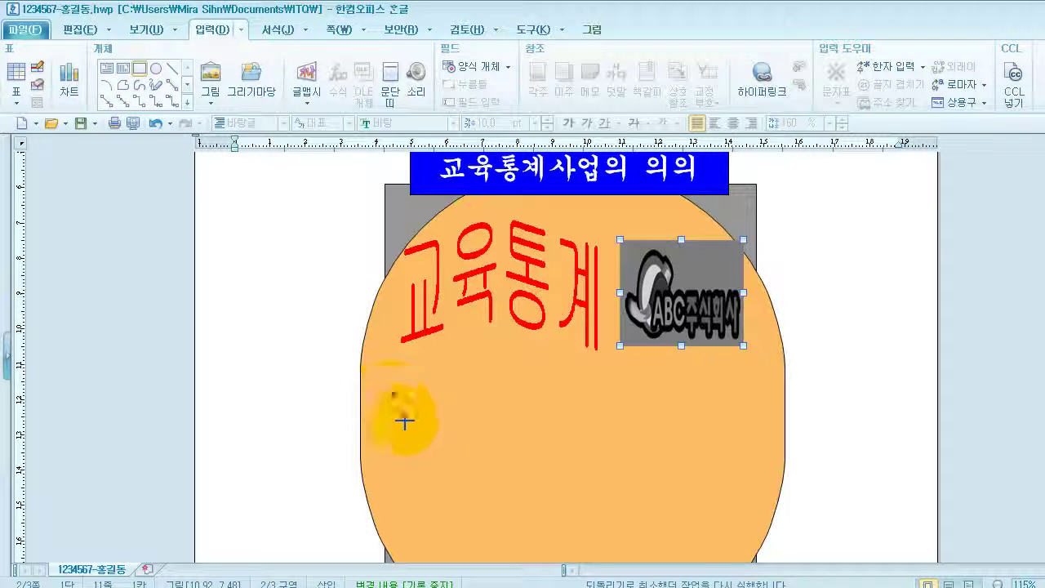
left_click_drag(392, 393, 428, 457)
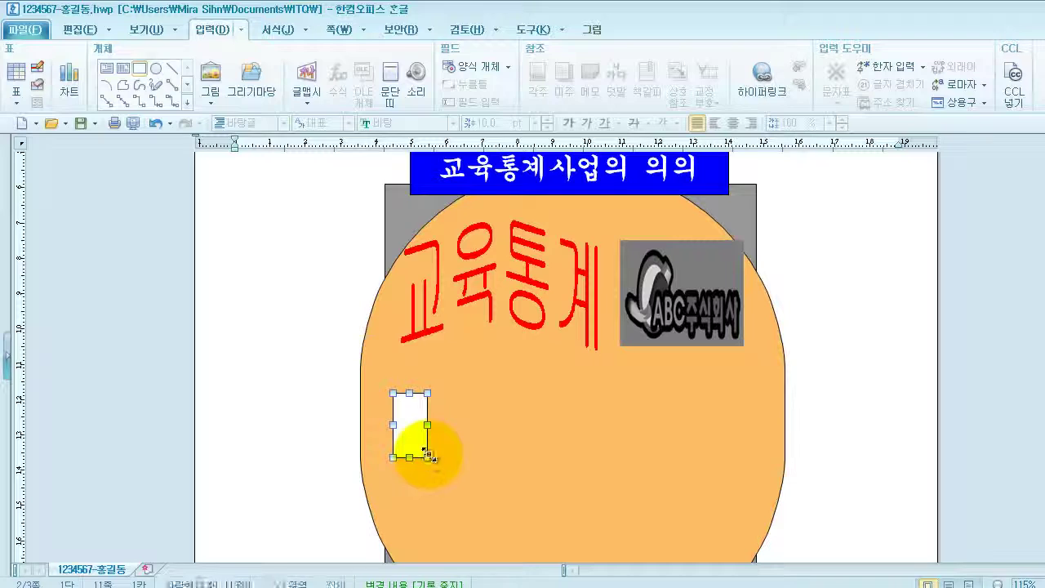
Step: Set the small rectangle to 8 mm wide and 20 mm high and lock its size
double_click(403, 420)
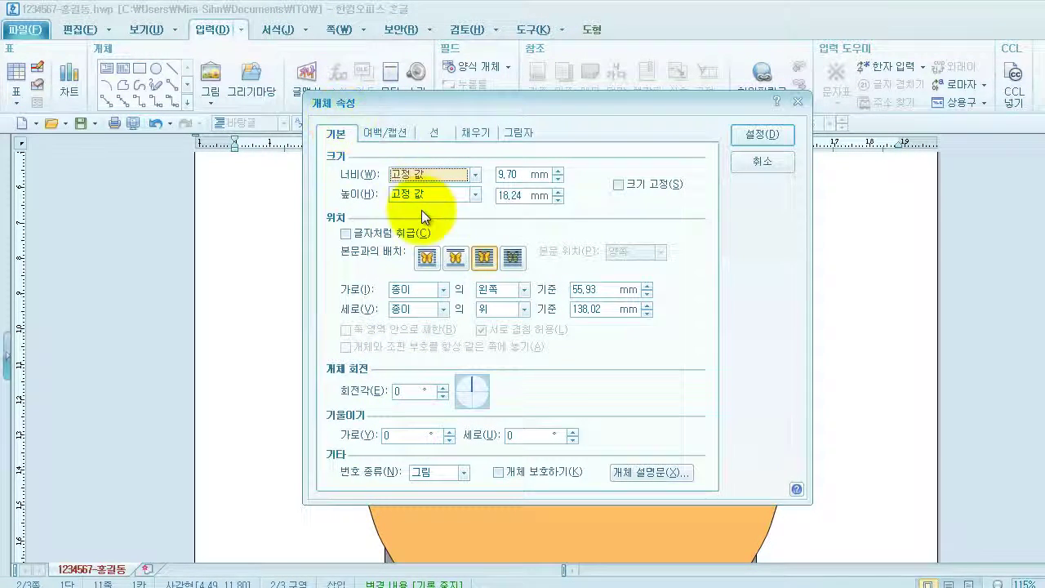
left_click(510, 174)
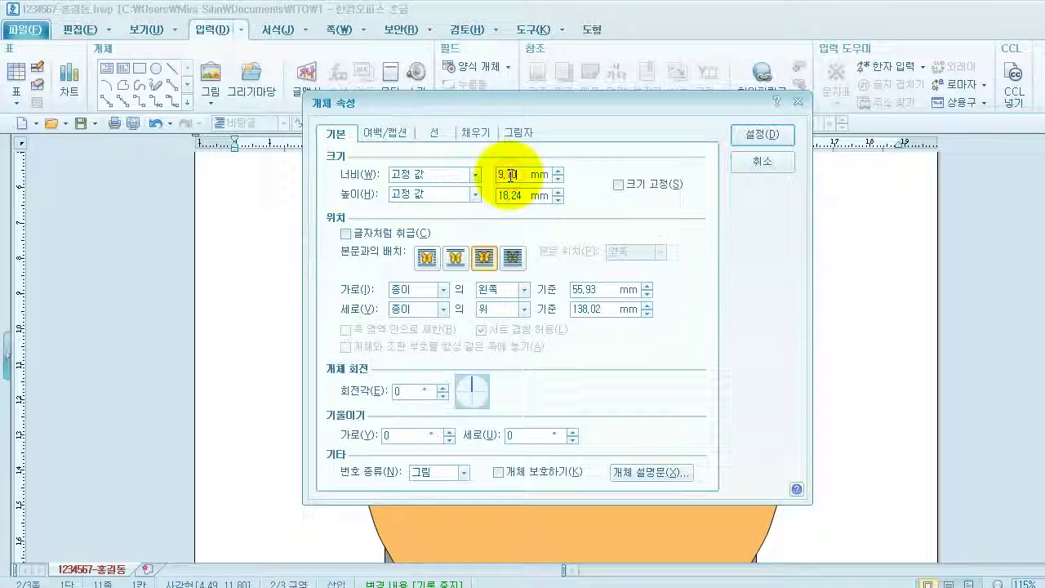
type("8")
left_click(507, 192)
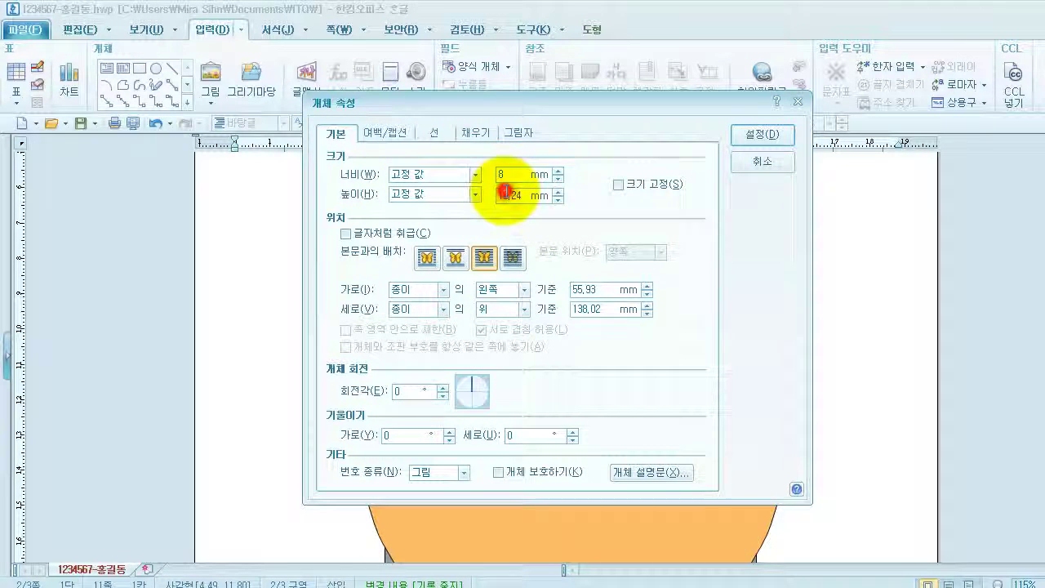
type("20")
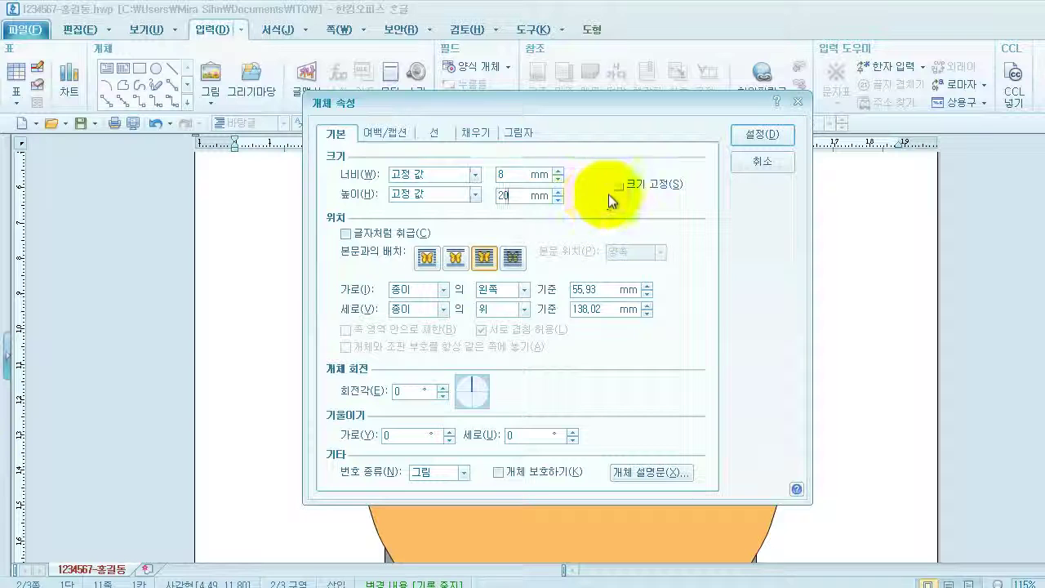
left_click(618, 185)
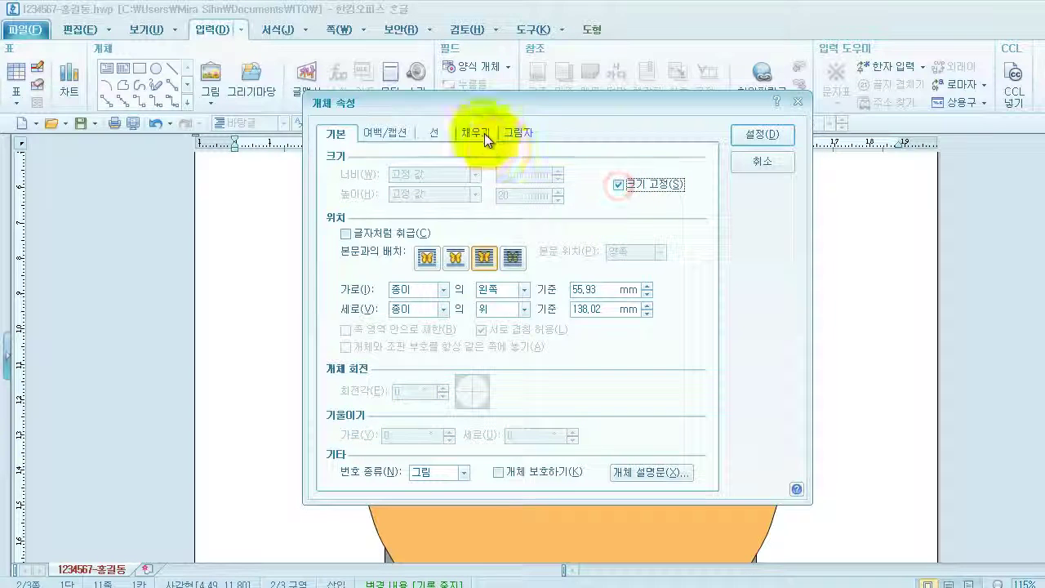
left_click(484, 134)
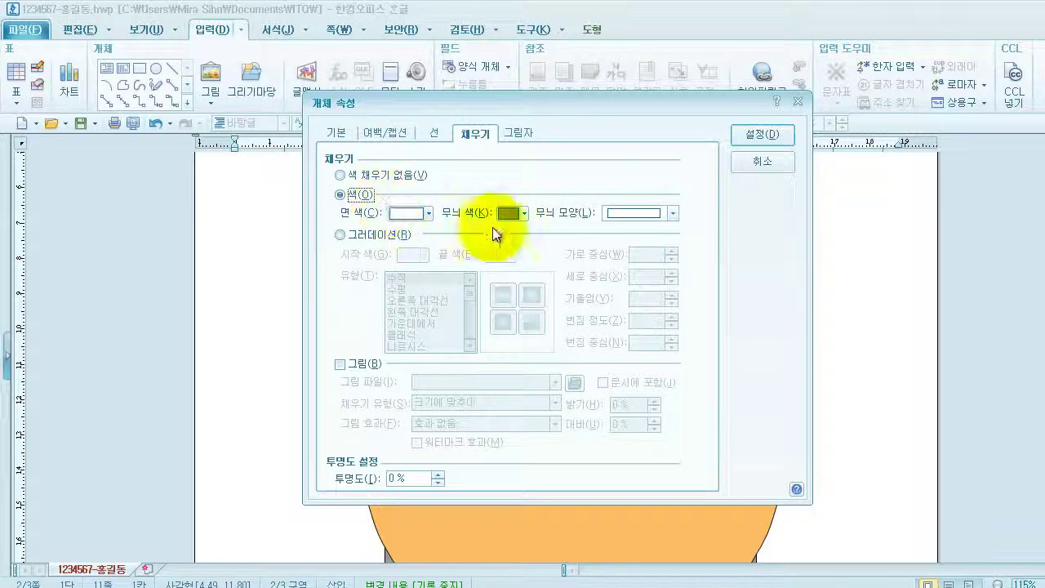
left_click(747, 134)
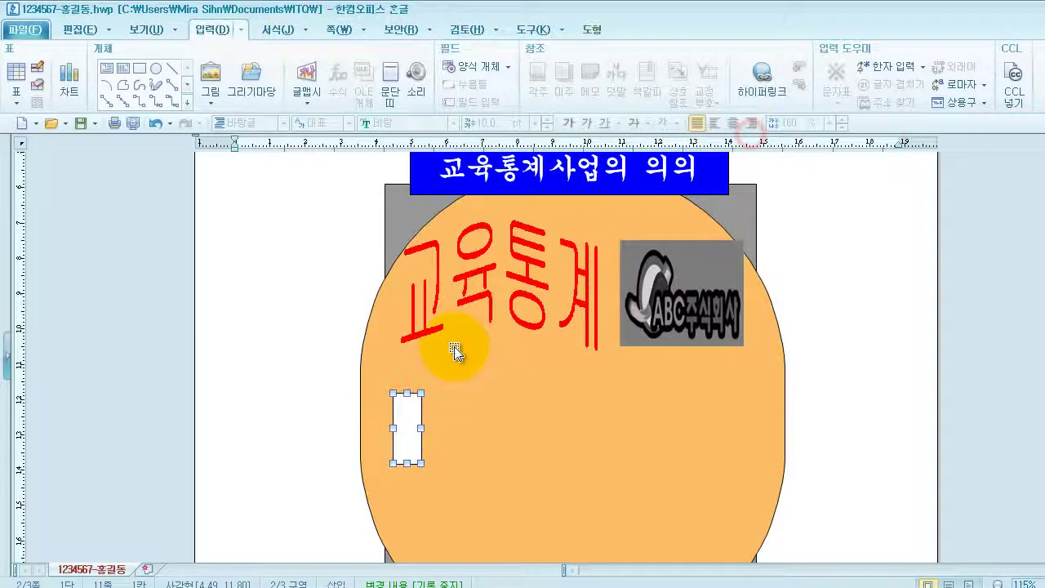
Step: Move the small rectangle near the orange shape's left edge and add the text 1 inside it
left_click_drag(394, 441, 402, 418)
right_click(392, 418)
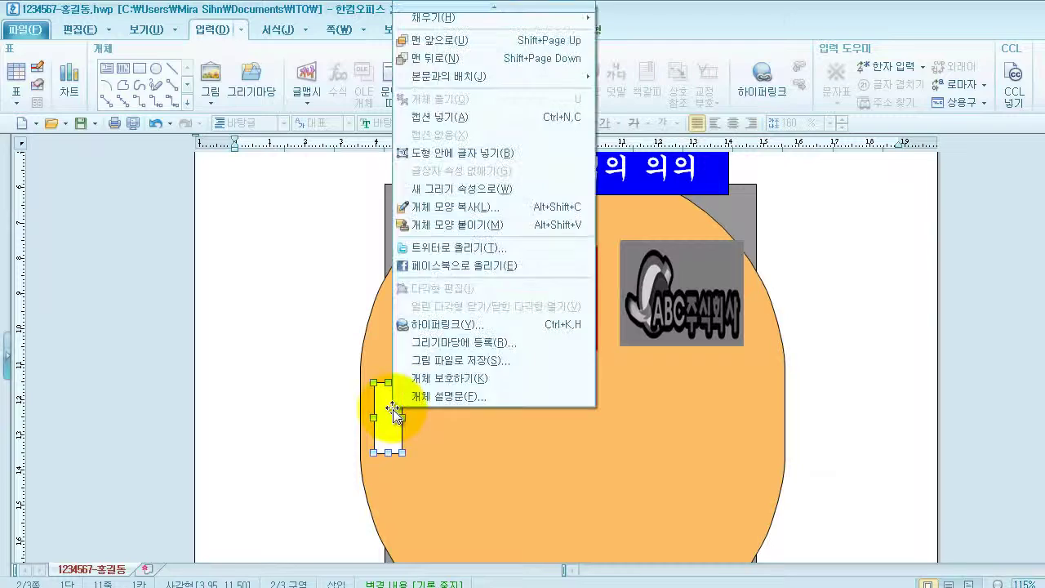
left_click(476, 151)
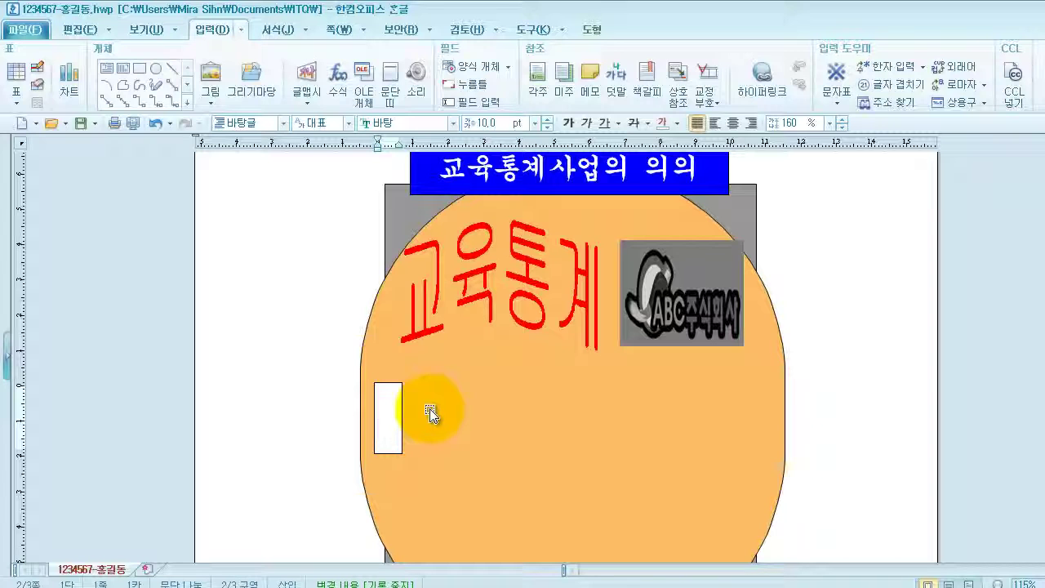
Step: Format the rectangle's number 1 in the 궁서 font at 20 pt and center it
left_click_drag(393, 418, 362, 420)
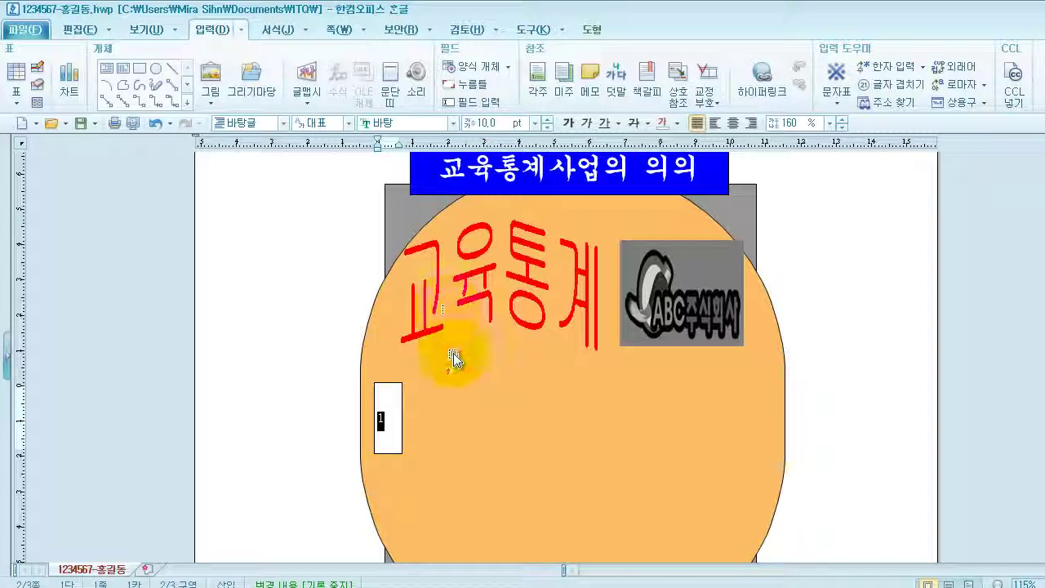
left_click(452, 122)
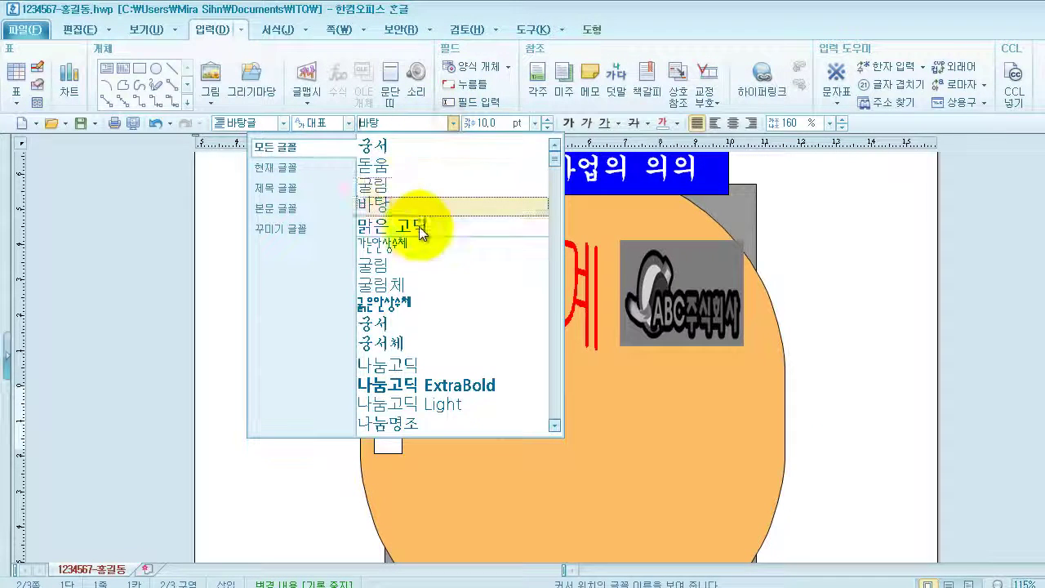
left_click(406, 148)
left_click(535, 124)
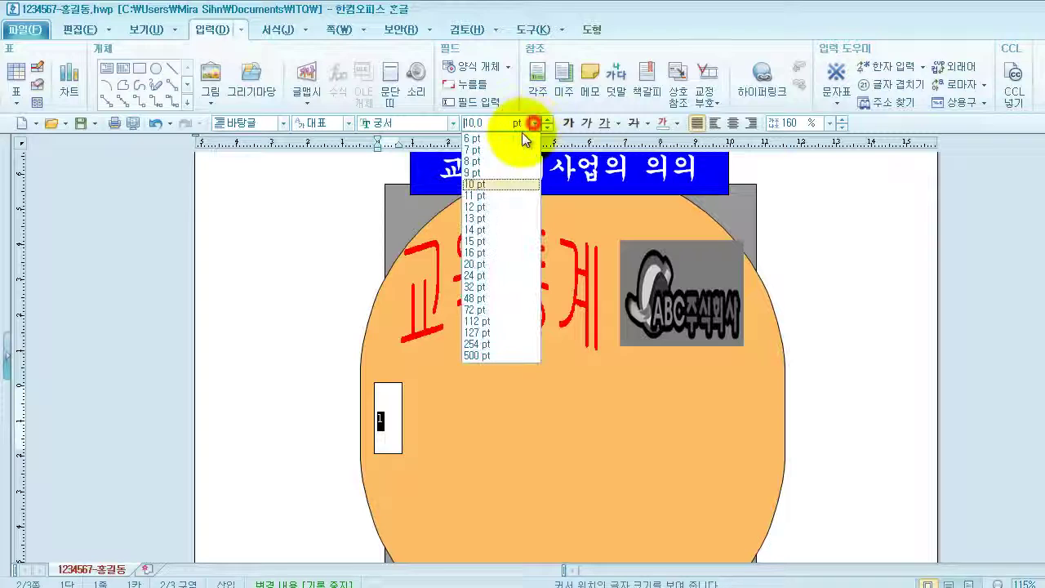
left_click(484, 265)
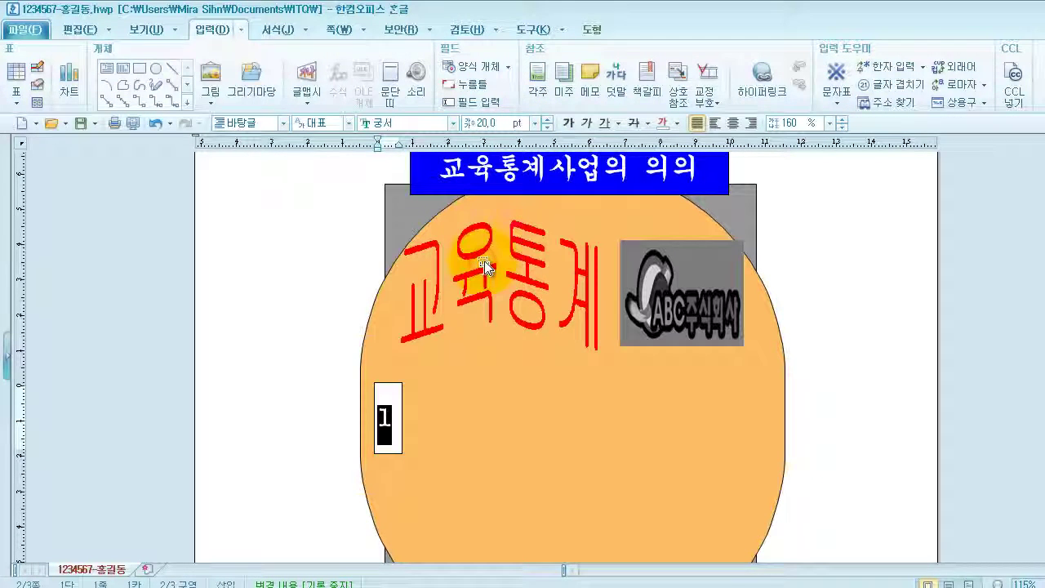
left_click(733, 122)
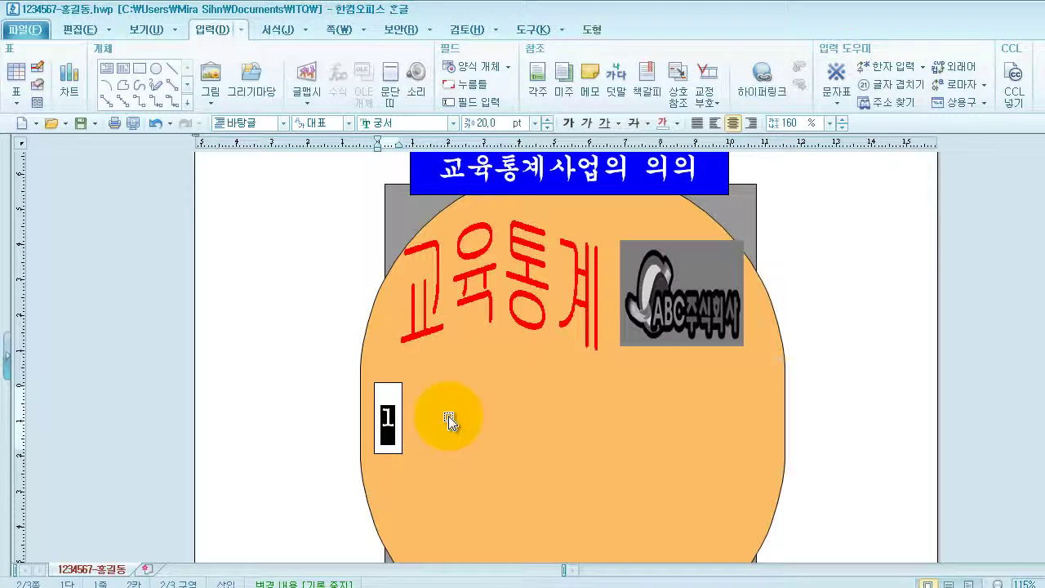
key("Escape")
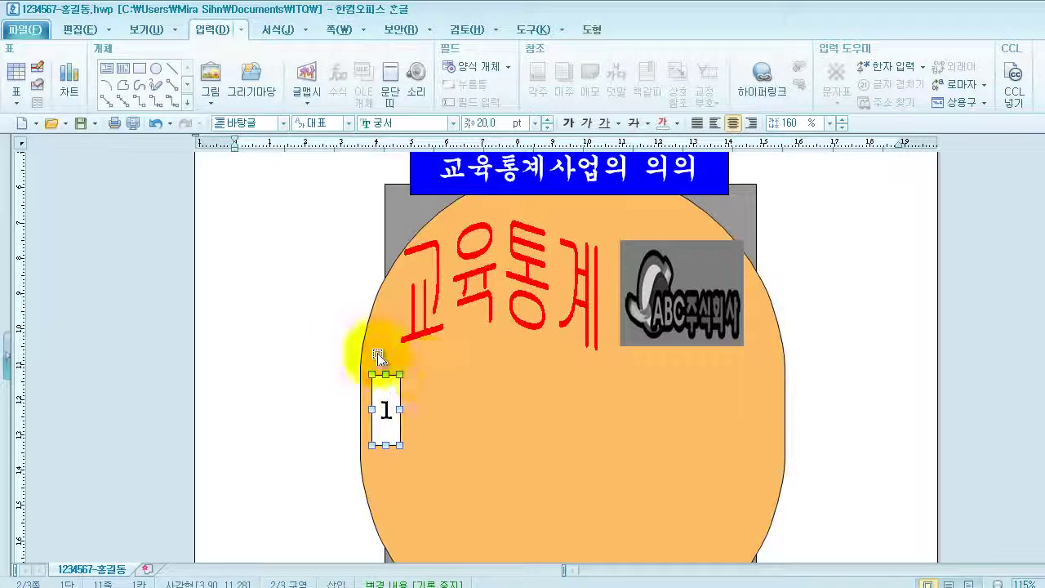
Step: Draw a small circle over the number 1 box's upper-left corner and set it to 8 mm by 8 mm with its size locked
left_click(155, 73)
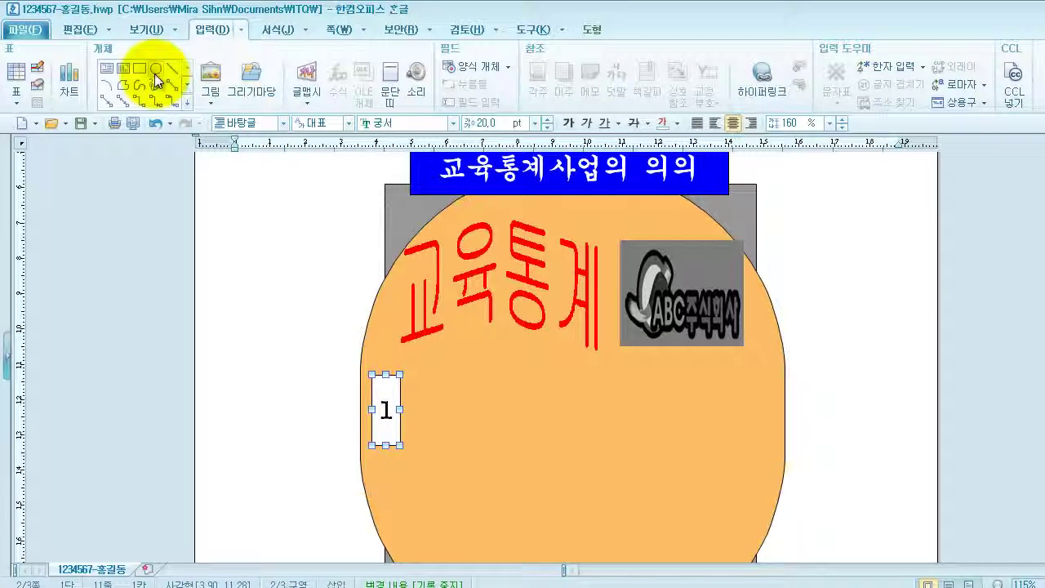
left_click_drag(356, 357, 387, 389)
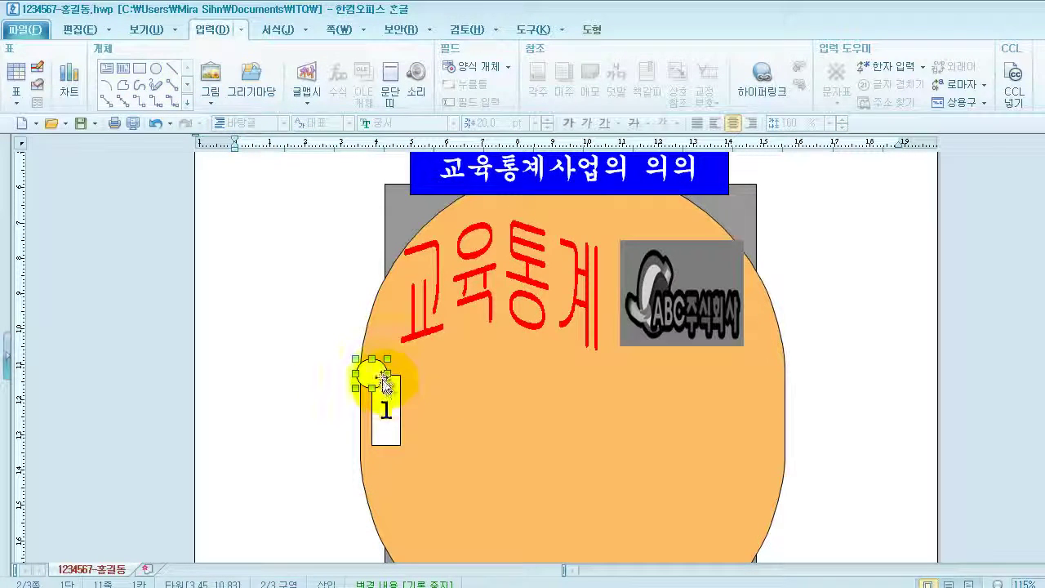
double_click(380, 377)
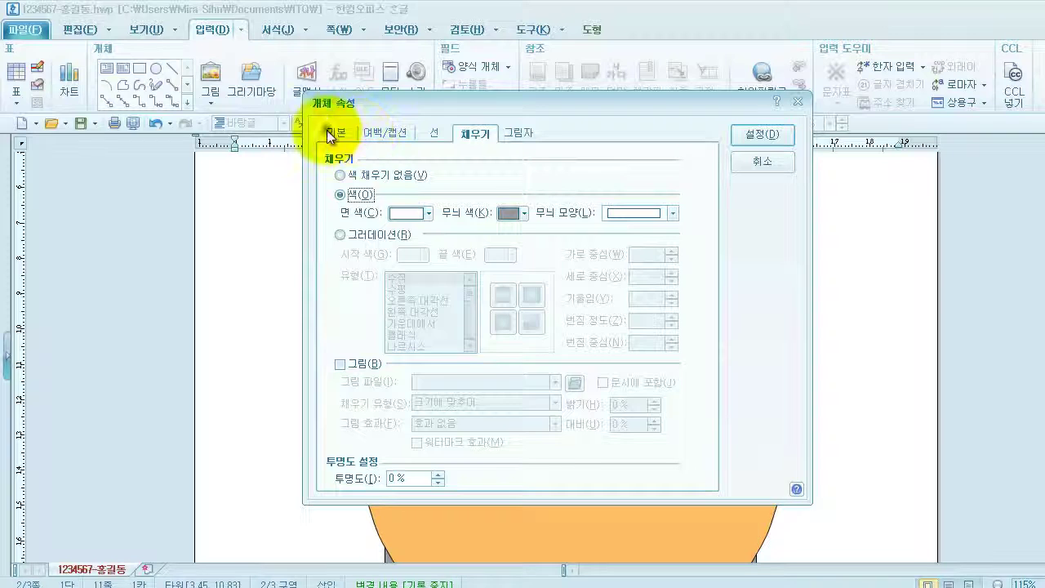
left_click(332, 134)
left_click(516, 172)
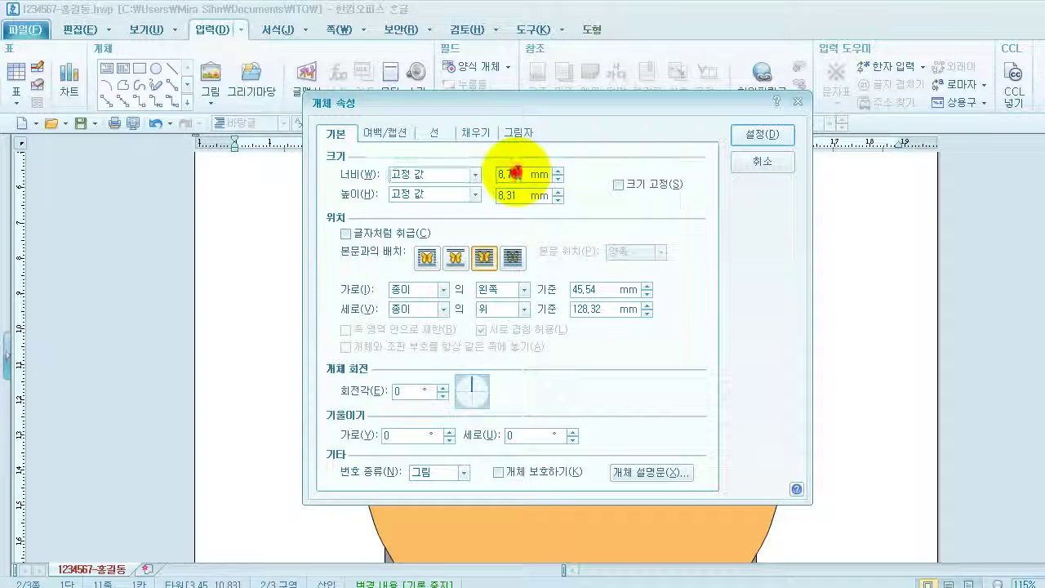
type("8")
left_click(502, 198)
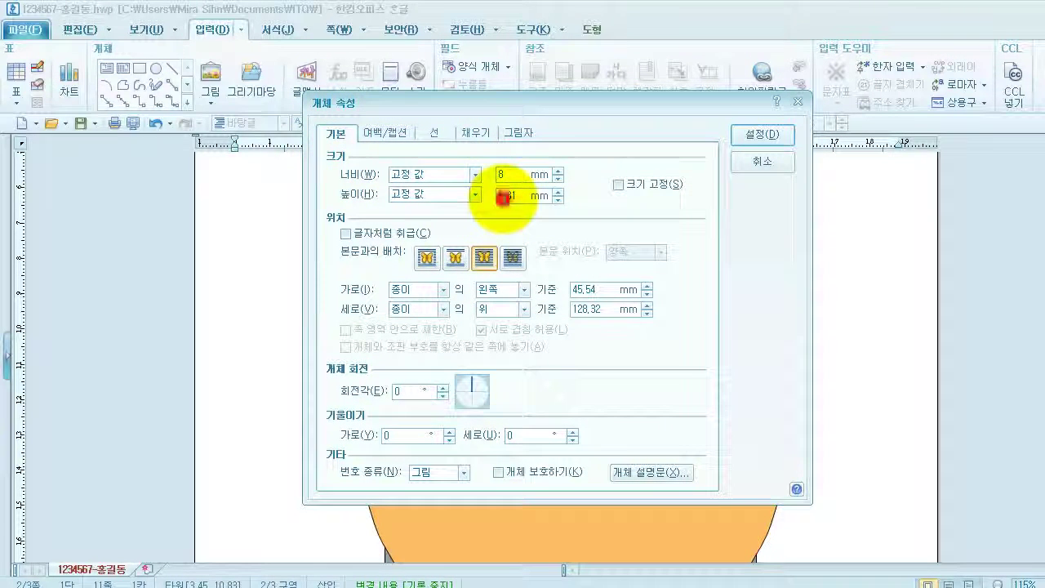
type("8")
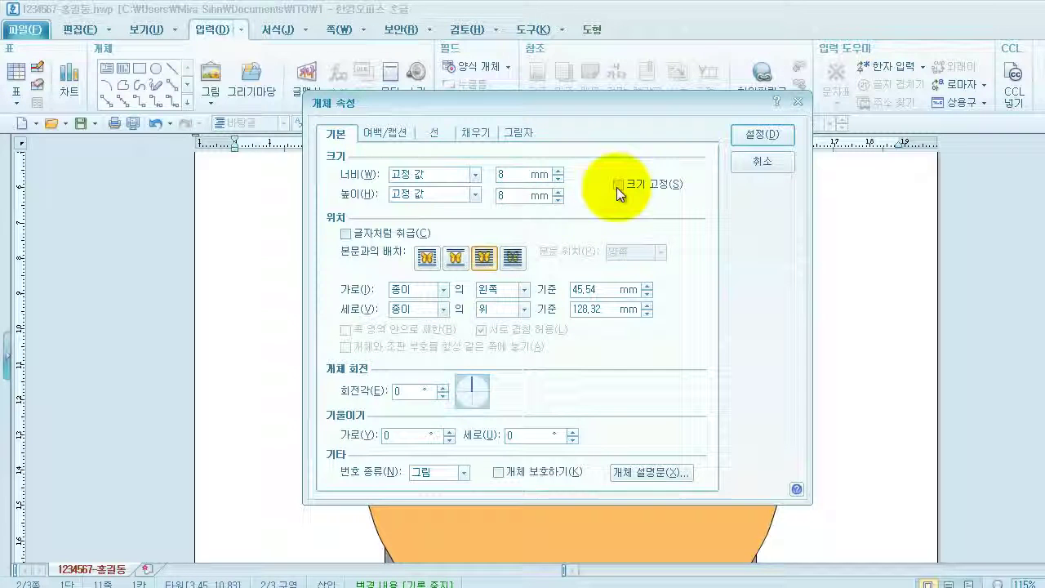
left_click(617, 185)
Step: Fill the small circle with light green and place it over the number box's upper-left corner
left_click(476, 132)
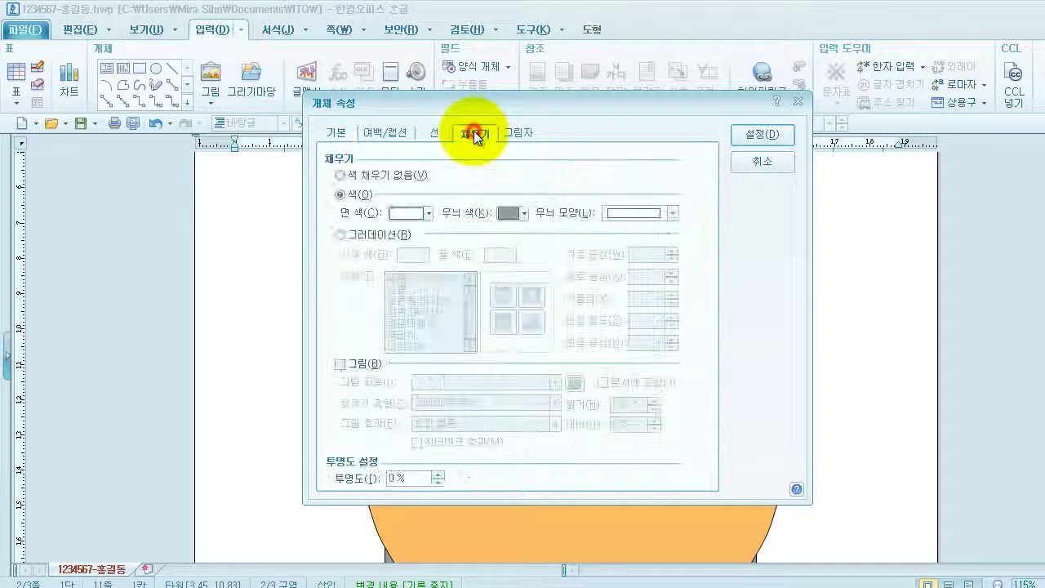
left_click(429, 213)
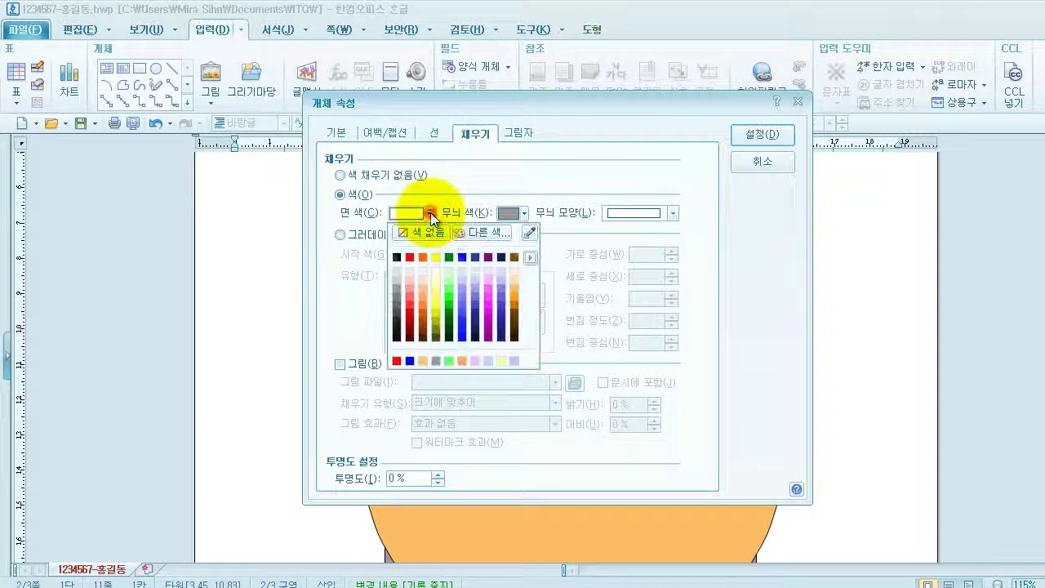
left_click(451, 288)
left_click(751, 137)
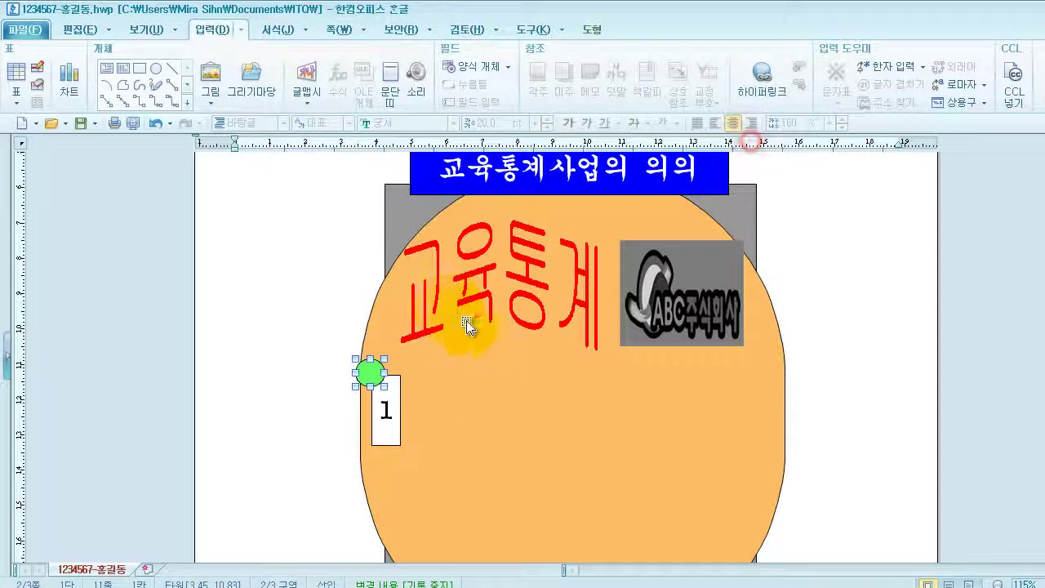
left_click(480, 360)
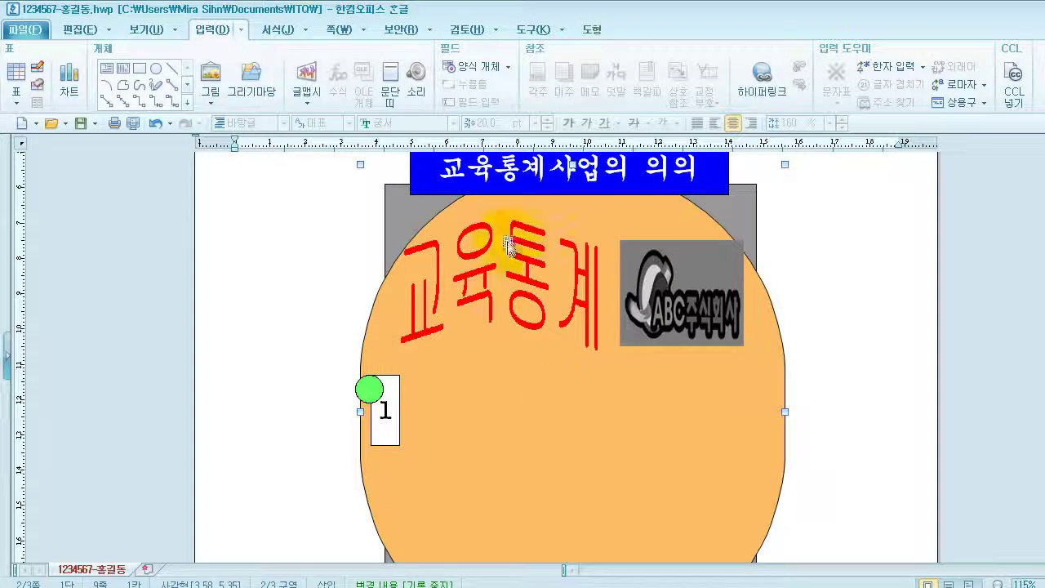
Step: Draw a text box about 90 mm wide and 14 mm high beside the number 1 box, containing 교육현장의 변화 유도
left_click(108, 69)
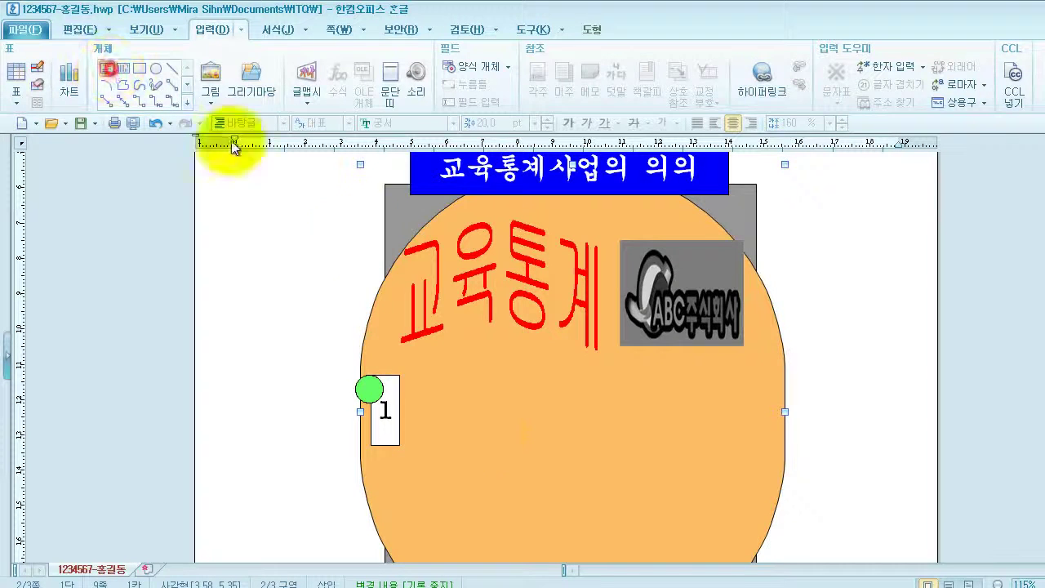
left_click_drag(417, 387, 708, 432)
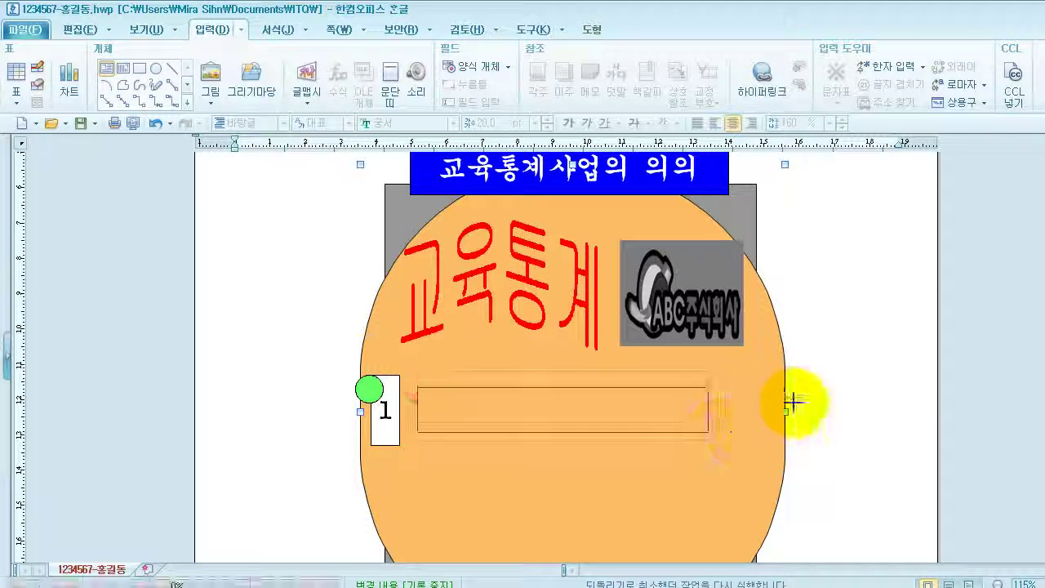
left_click_drag(793, 402, 745, 431)
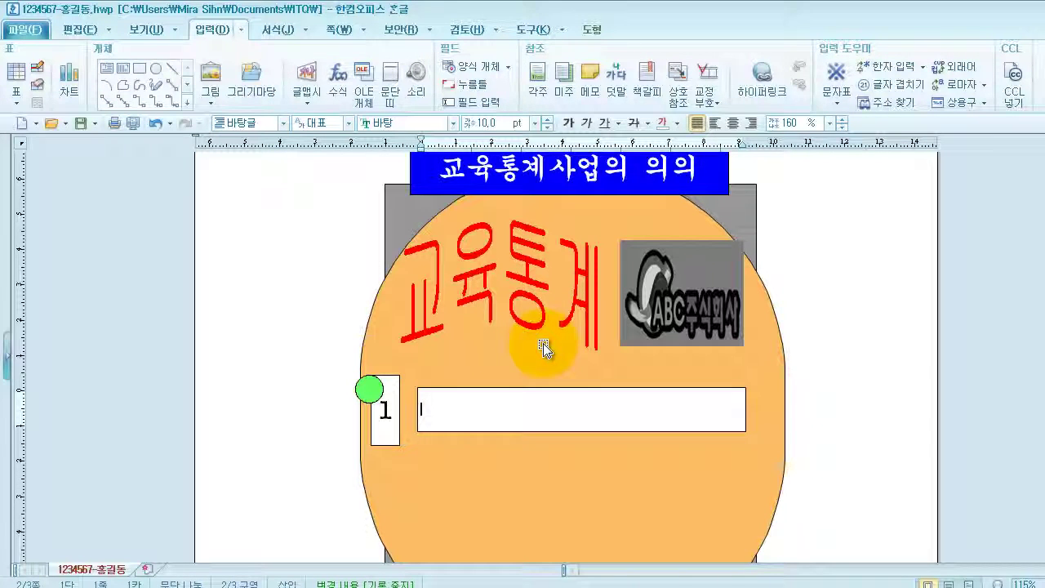
type("교육현장의 변화 유도")
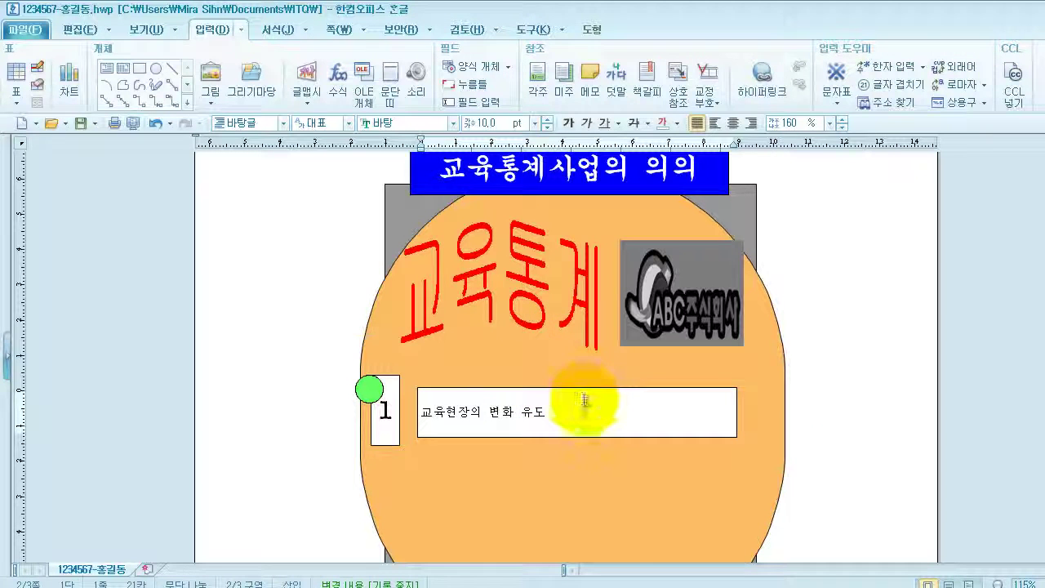
type("ㅣ")
key("BackSpace")
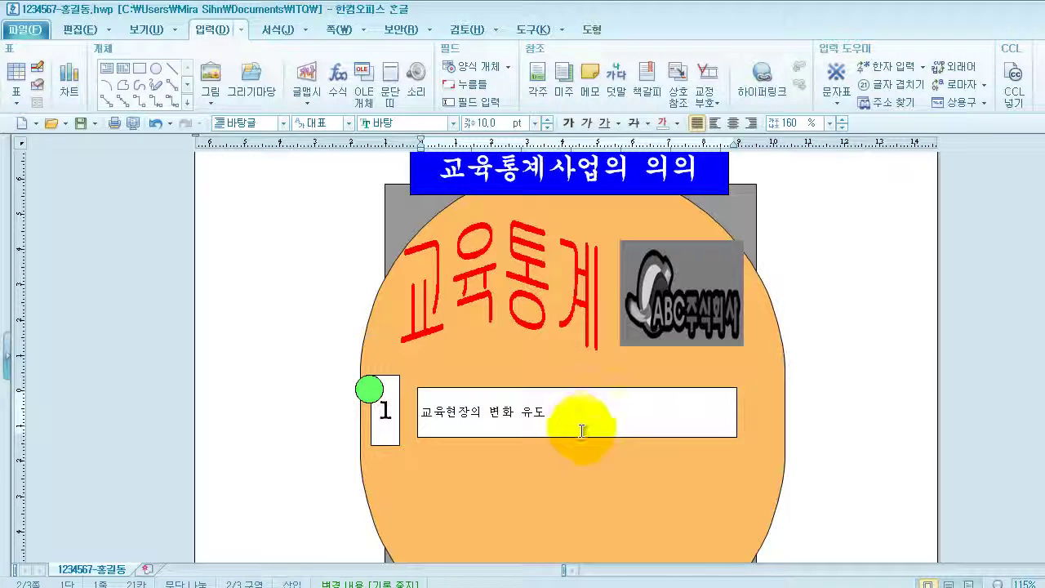
type("ㅣ")
key("BackSpace")
key("BackSpace")
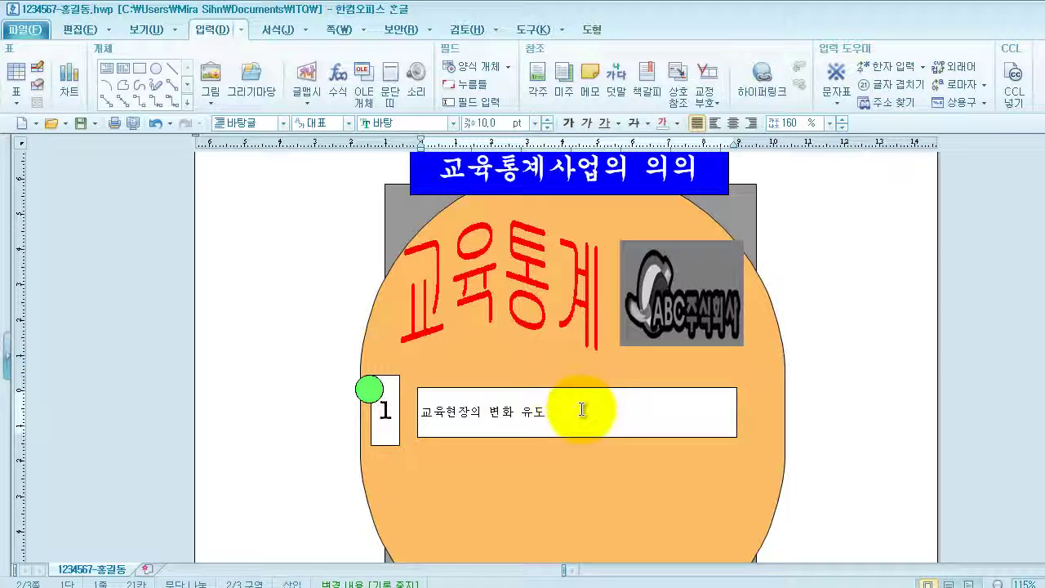
Step: Give the text box a dashed outline and remove its fill color
scroll(582, 400, "down", 1)
right_click(578, 345)
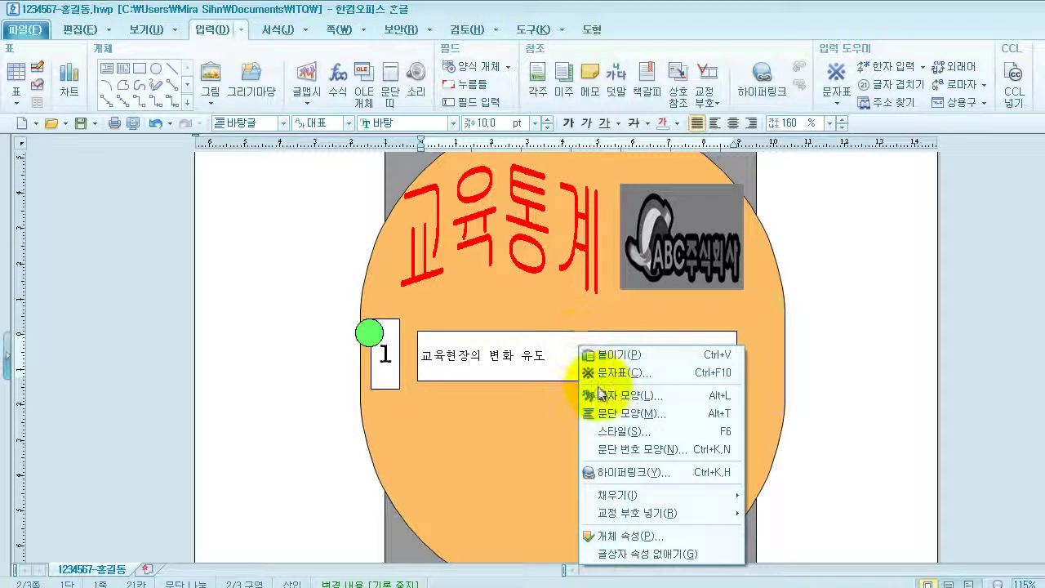
left_click(640, 536)
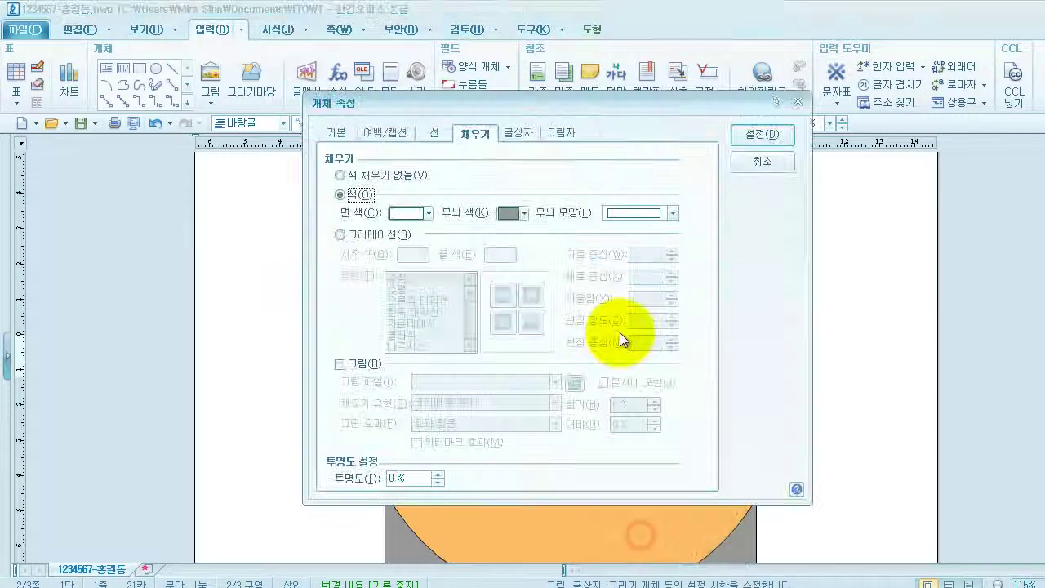
left_click(437, 132)
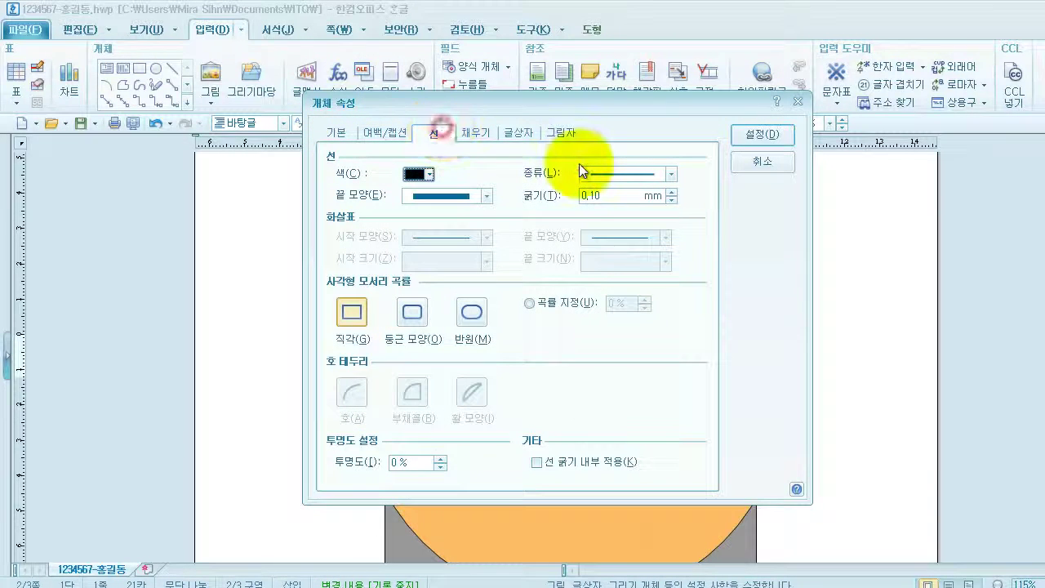
left_click(670, 175)
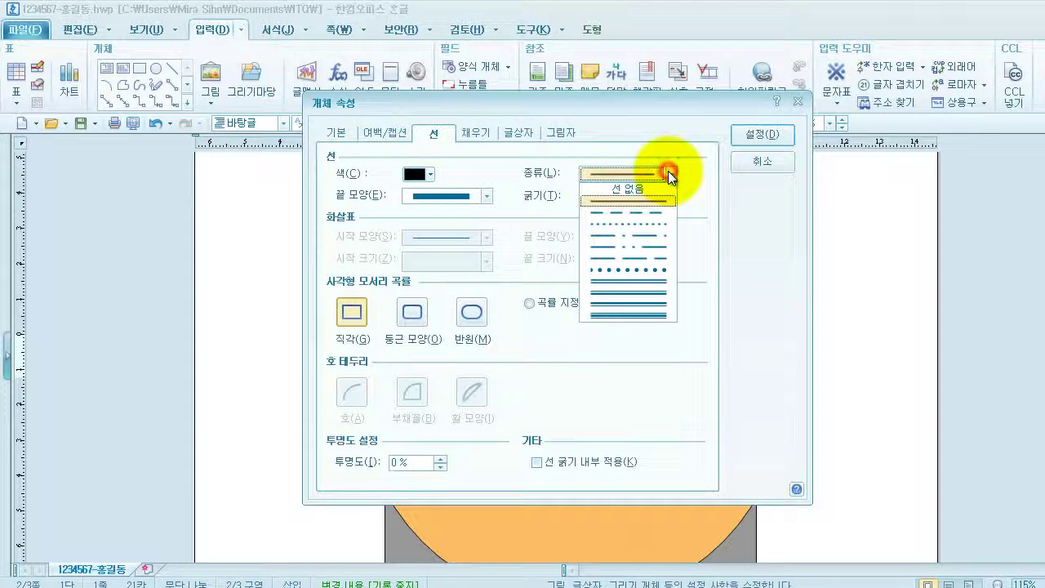
left_click(642, 214)
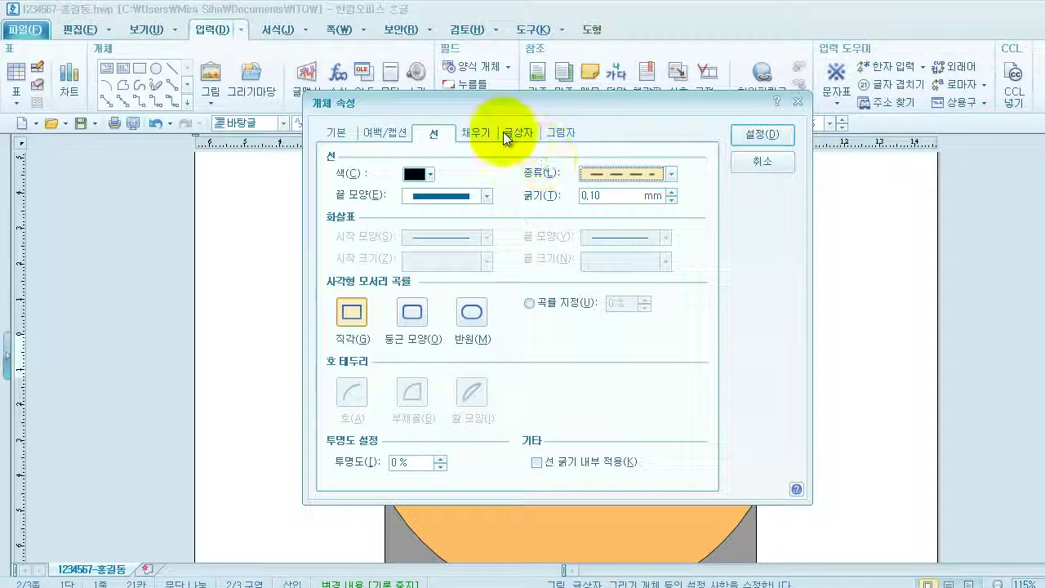
left_click(477, 132)
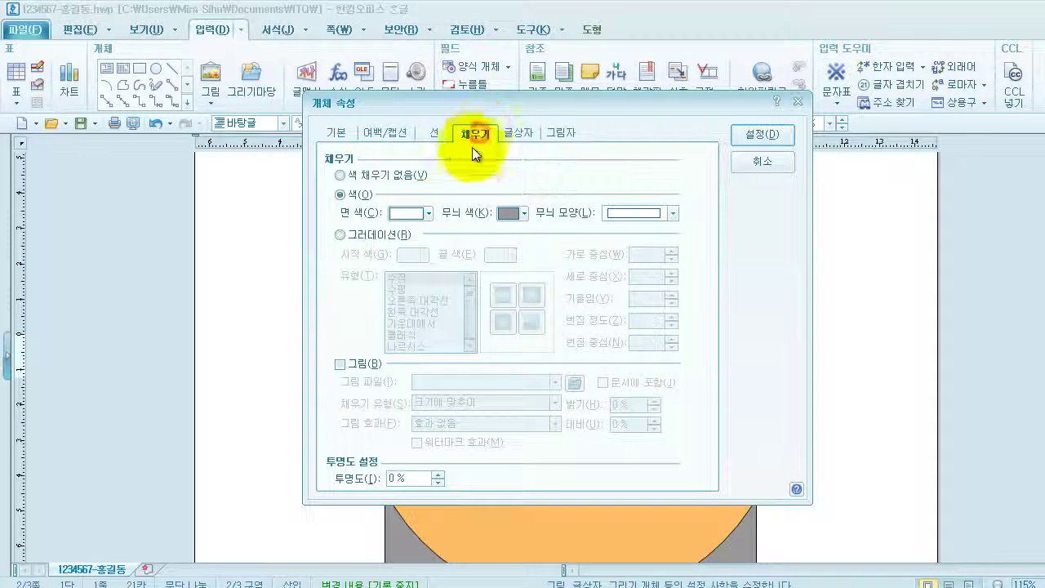
left_click(344, 174)
left_click(753, 137)
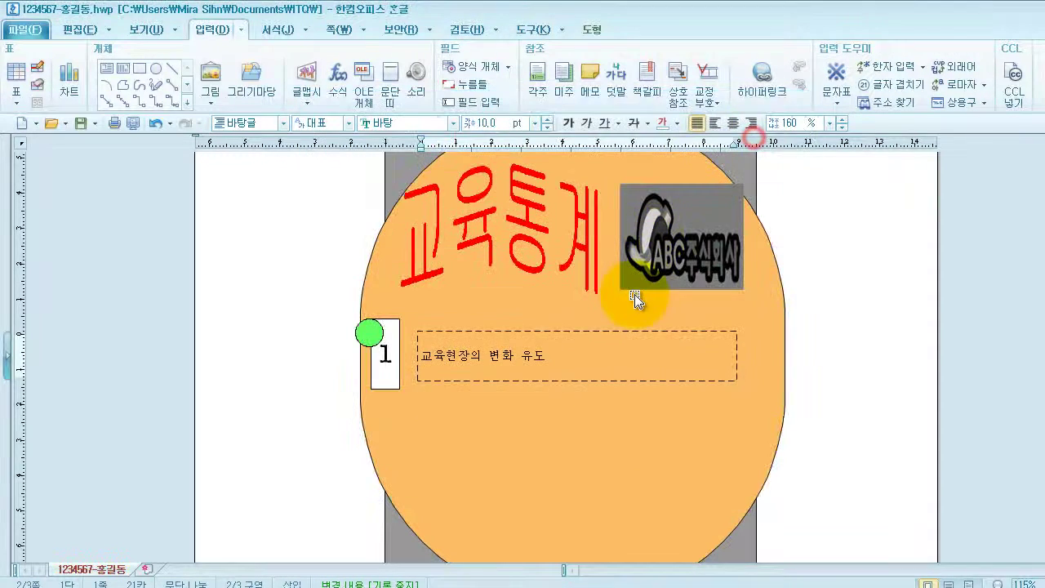
Step: Format the text 교육현장의 변화 유도 in the 돋움 font at 17 pt and center it
left_click_drag(548, 356, 418, 355)
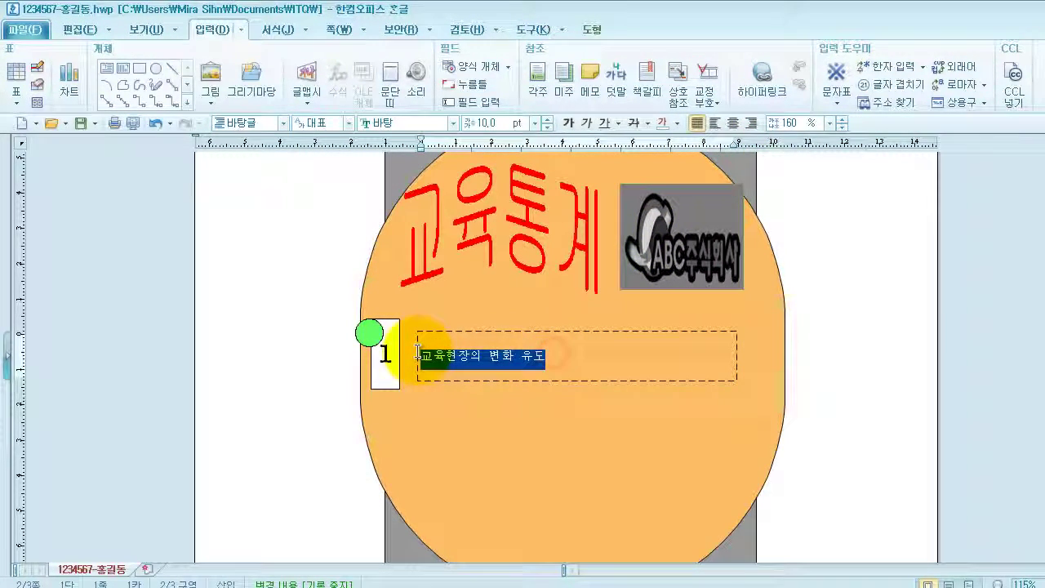
left_click(453, 123)
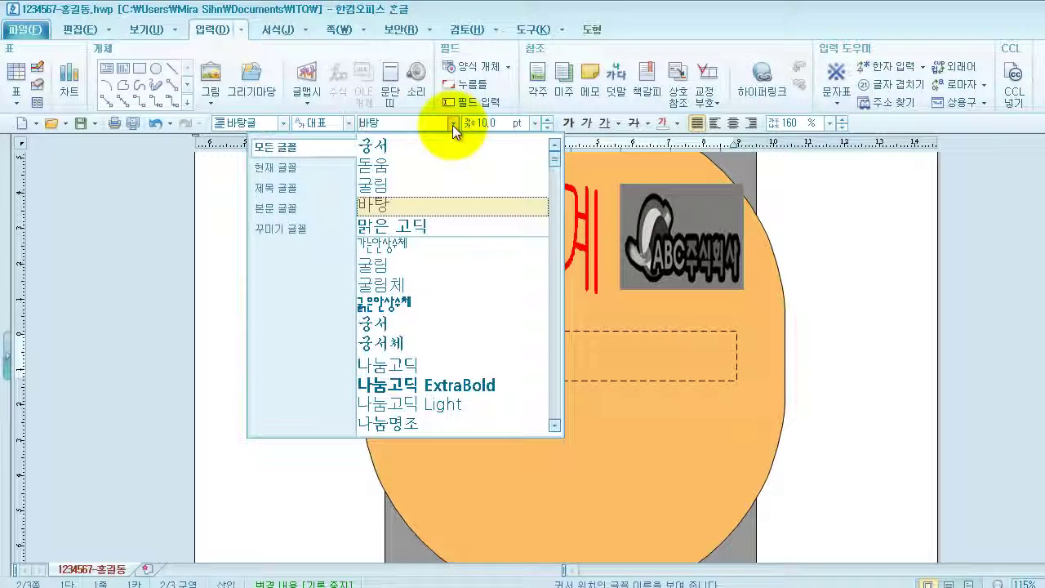
left_click(392, 178)
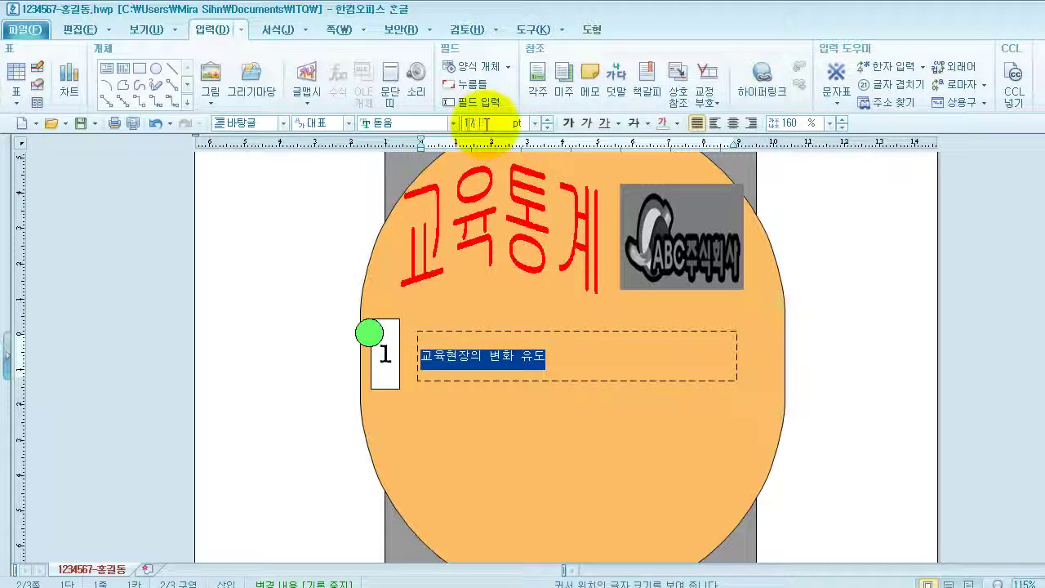
type("17")
key("Return")
left_click(734, 123)
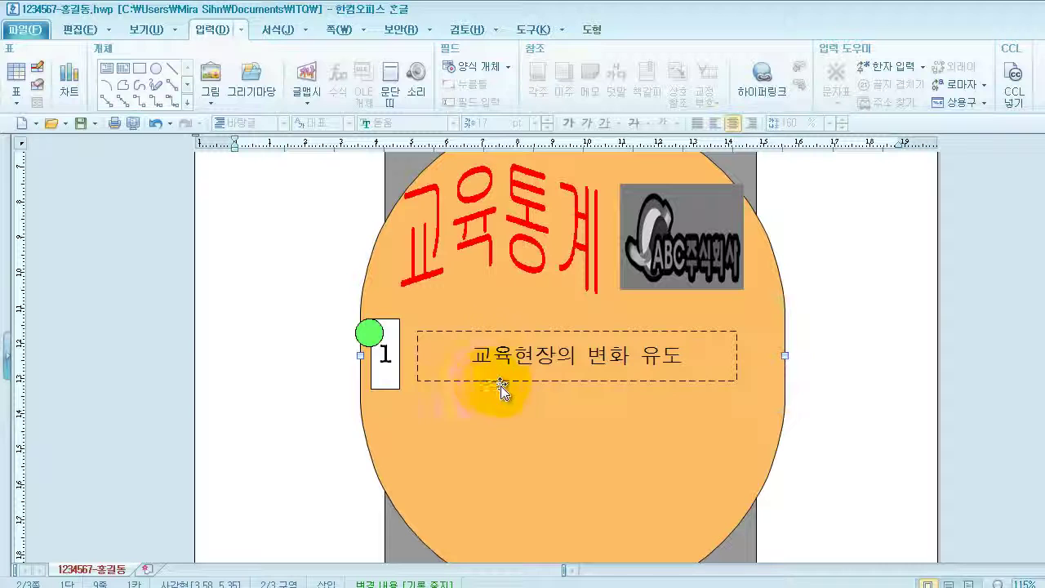
Step: Select the green circle, number box and dashed text box together and place two copies below the original row
left_click(597, 32)
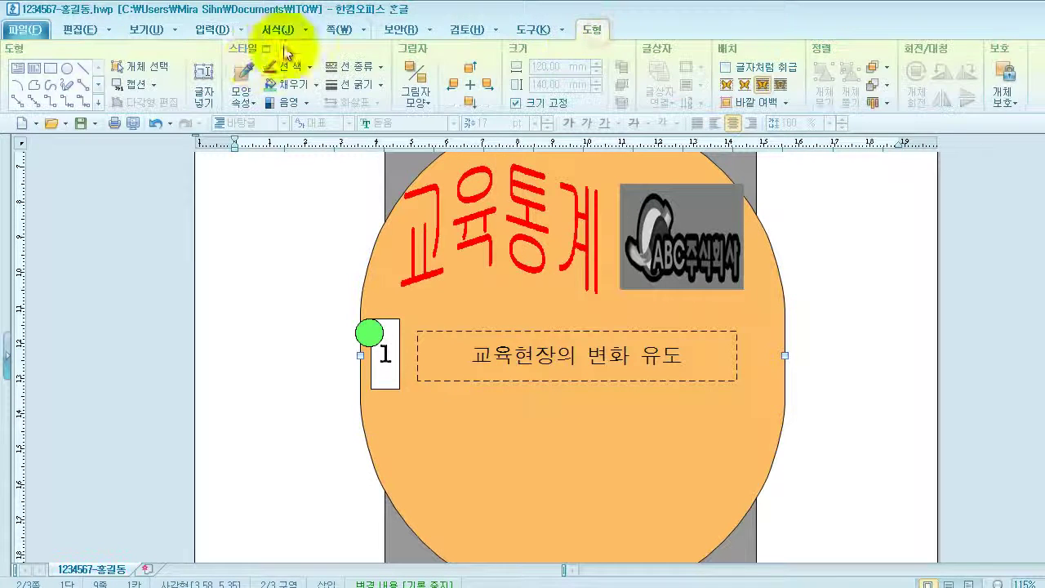
left_click(143, 66)
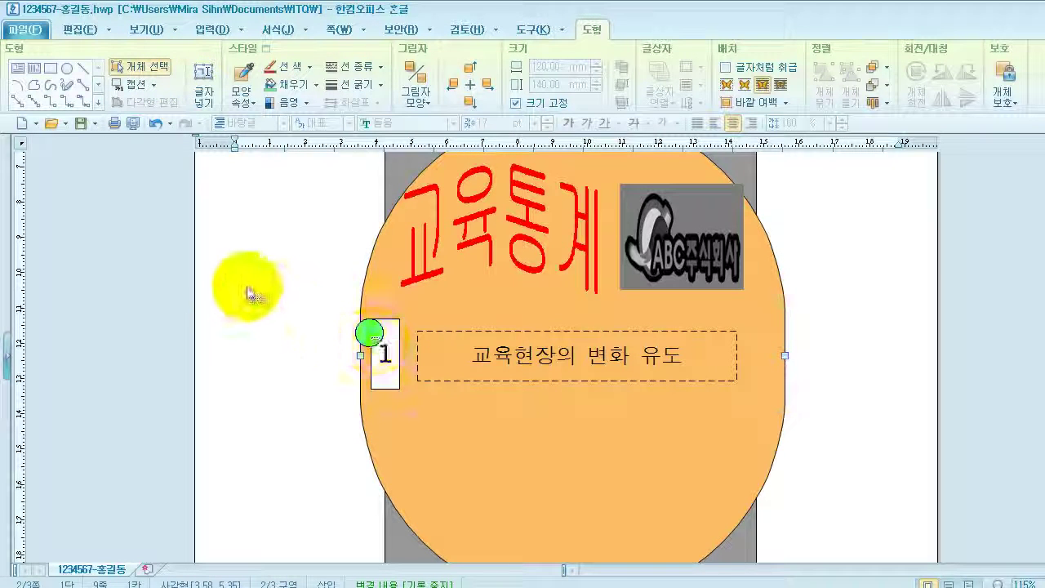
left_click_drag(248, 286, 858, 428)
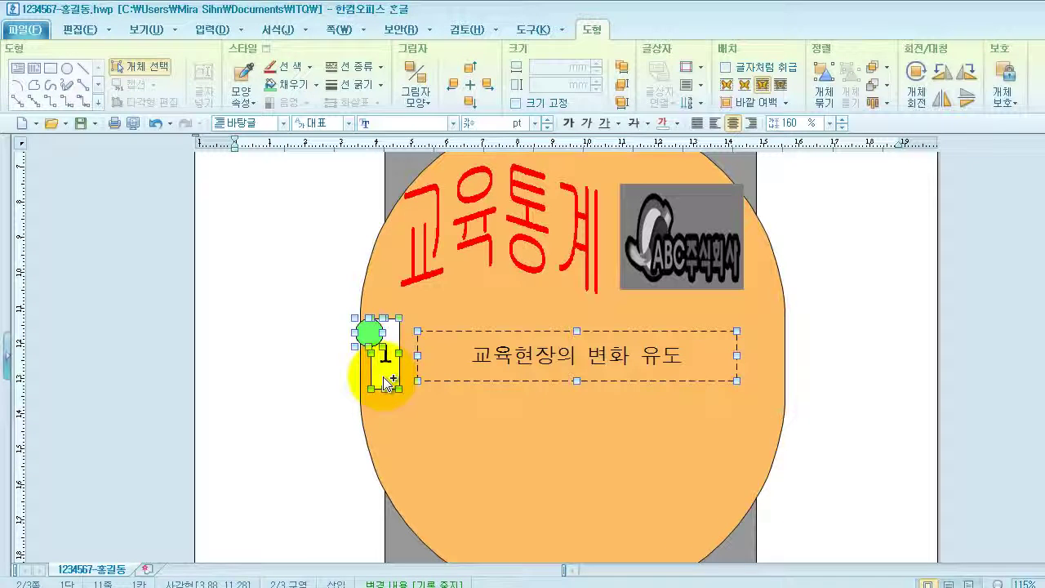
left_click_drag(382, 373, 391, 552)
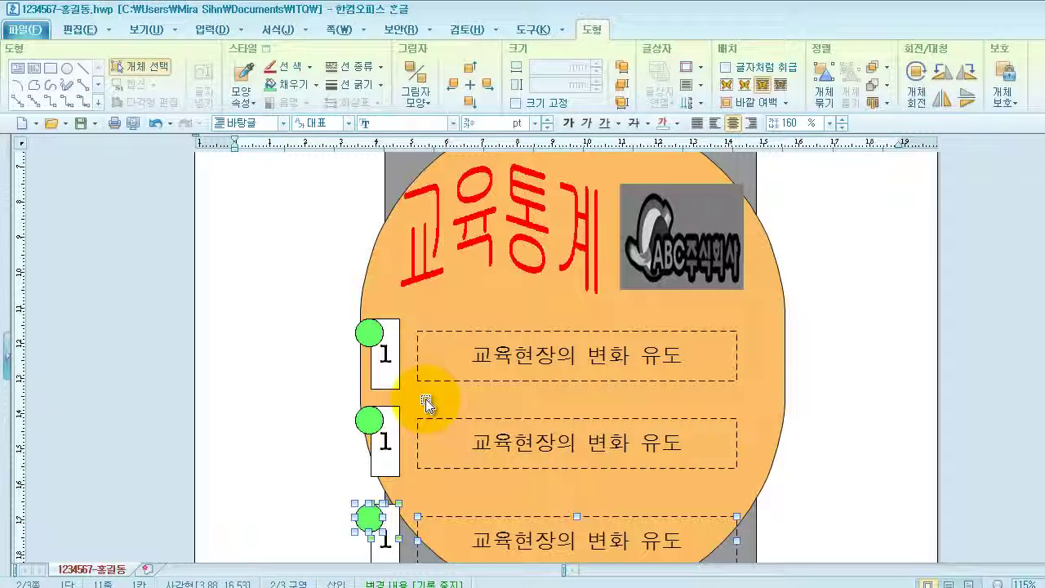
key("Escape")
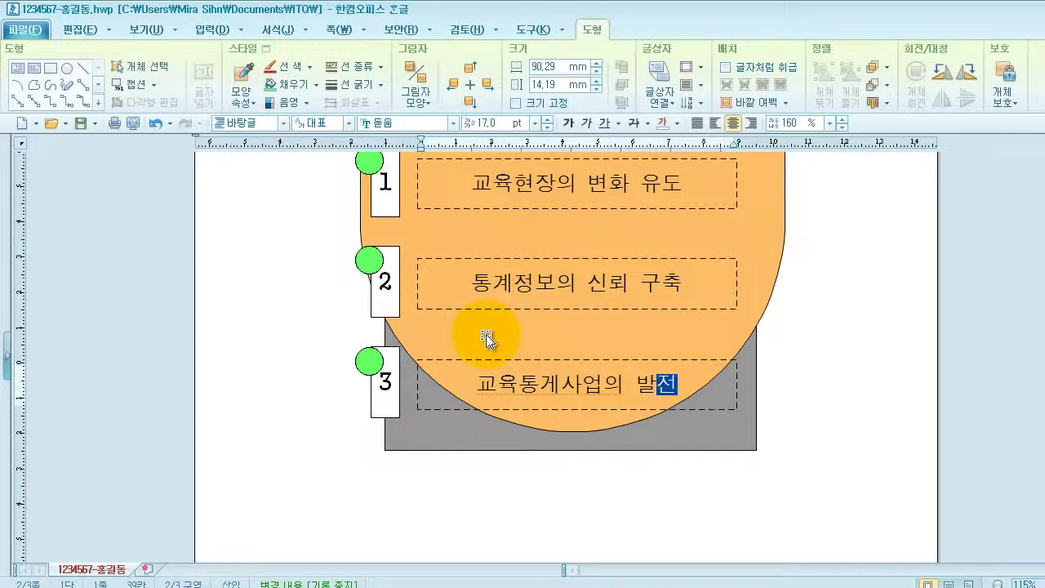
Step: Fill the circle beside number 2 with light orange and the circle beside number 3 with light purple
left_click(76, 335)
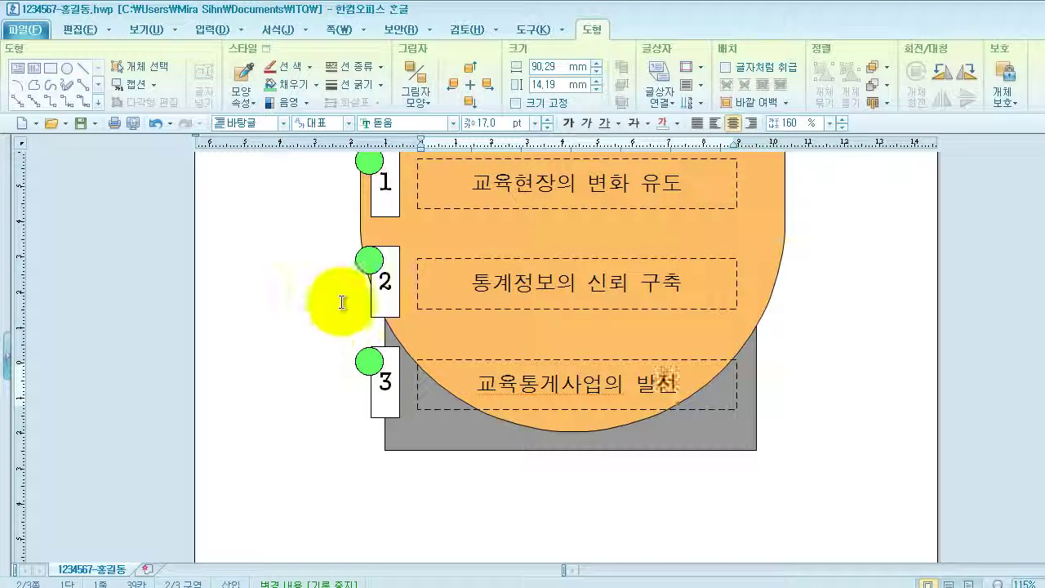
left_click(367, 266)
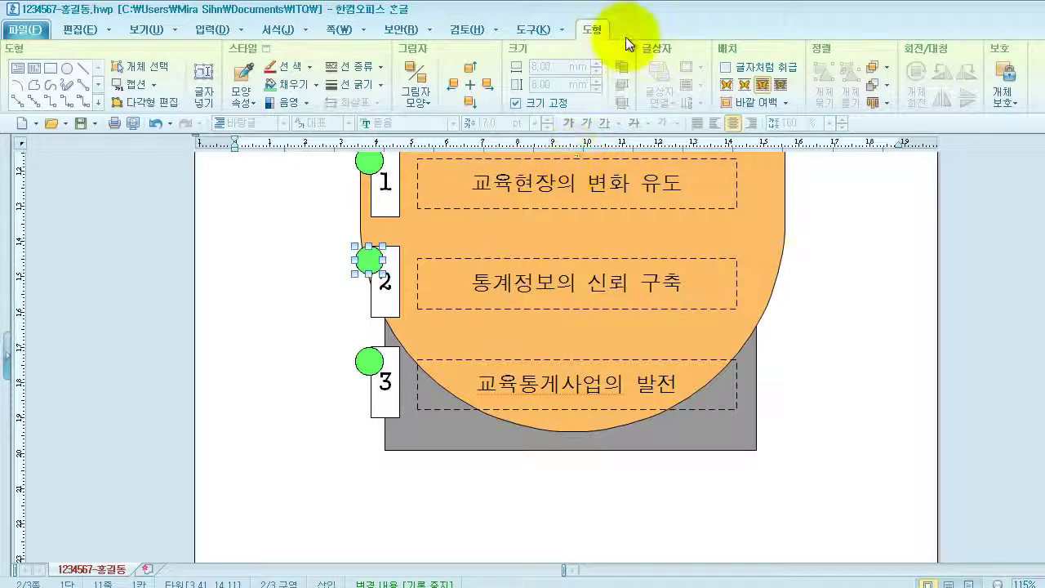
left_click(316, 85)
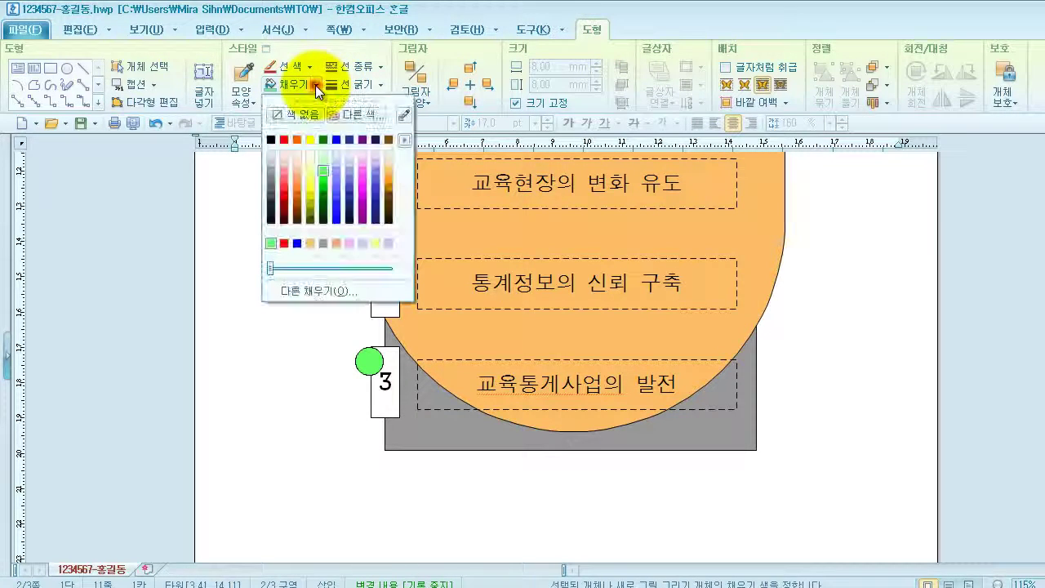
left_click(296, 173)
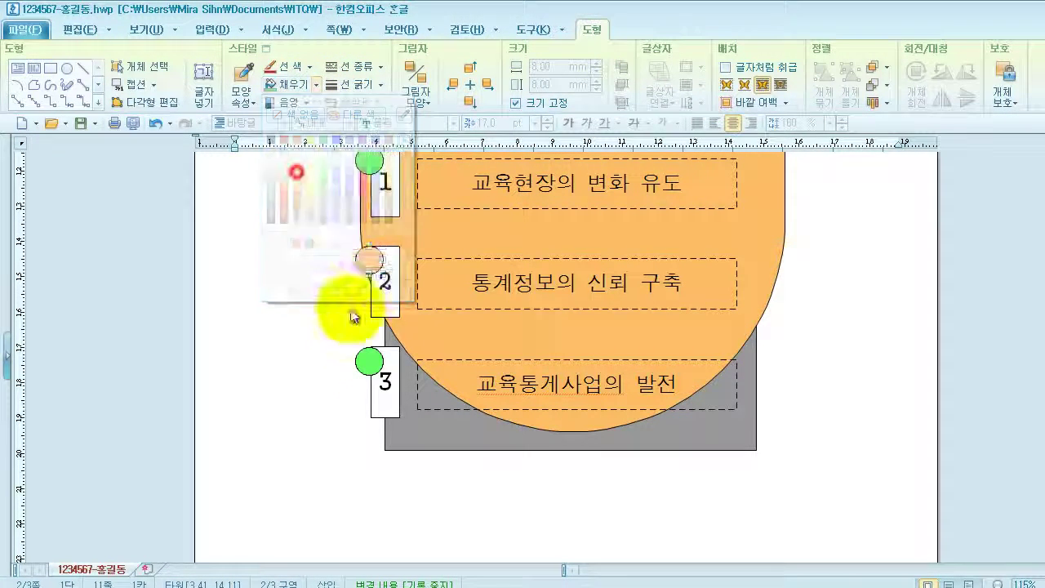
left_click(369, 360)
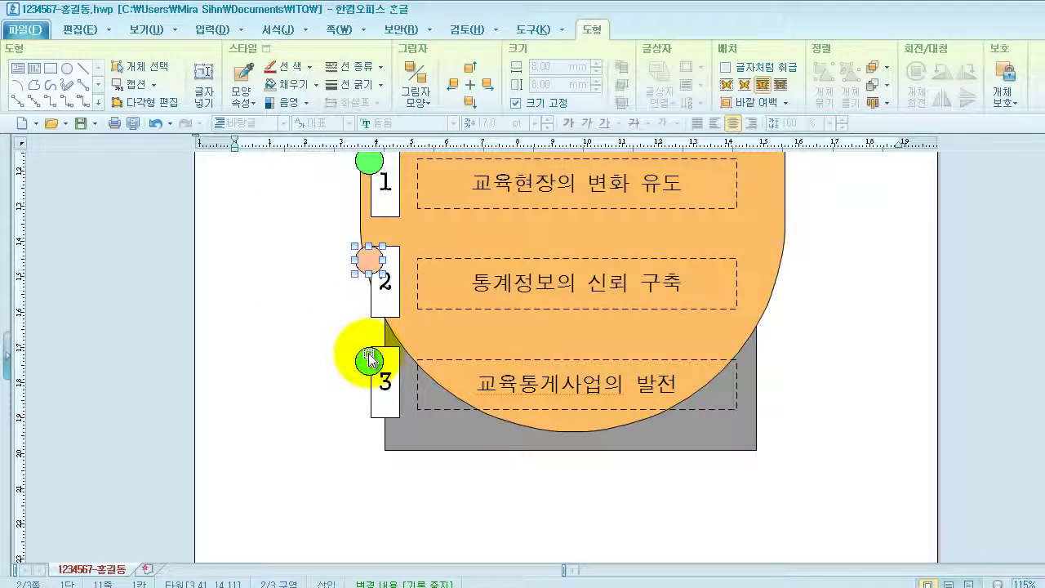
left_click(316, 85)
left_click(351, 166)
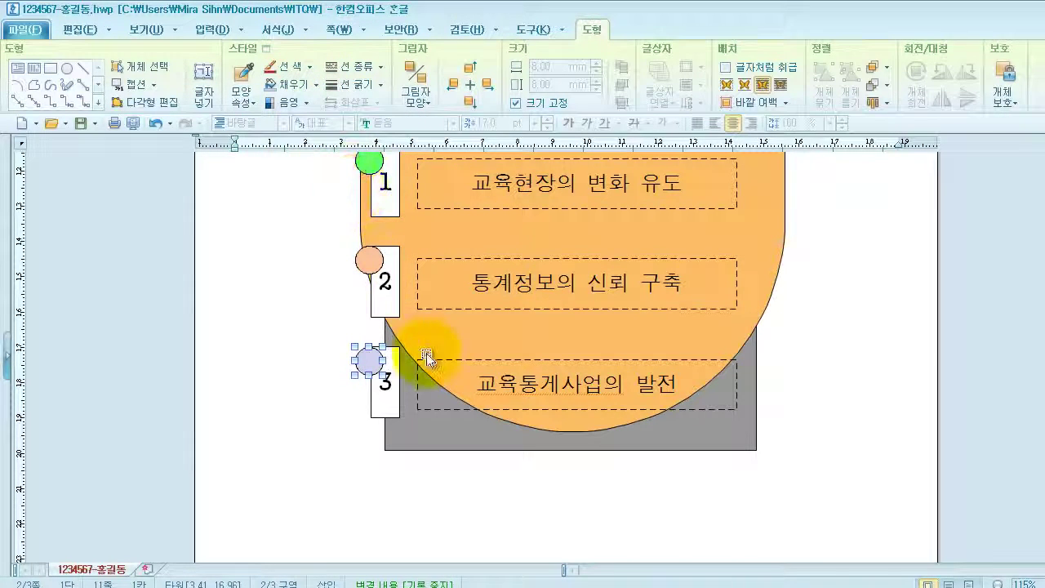
left_click(756, 394)
Step: Enter the title 교육통계의 조사와 보급 on page 3 and insert a bookmark named 교육통계 at its start
scroll(828, 374, "up", 5)
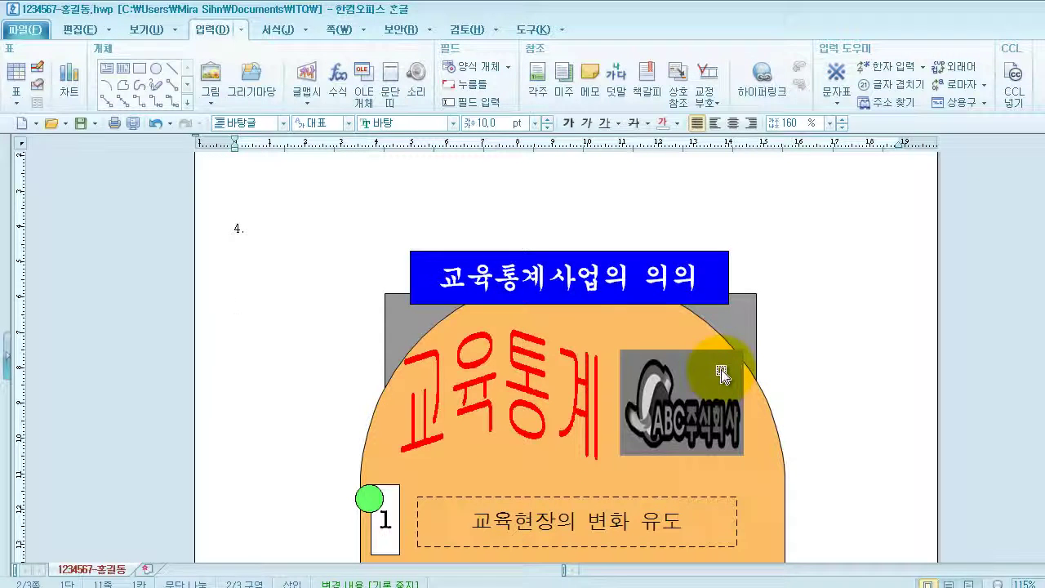
scroll(523, 296, "down", 3)
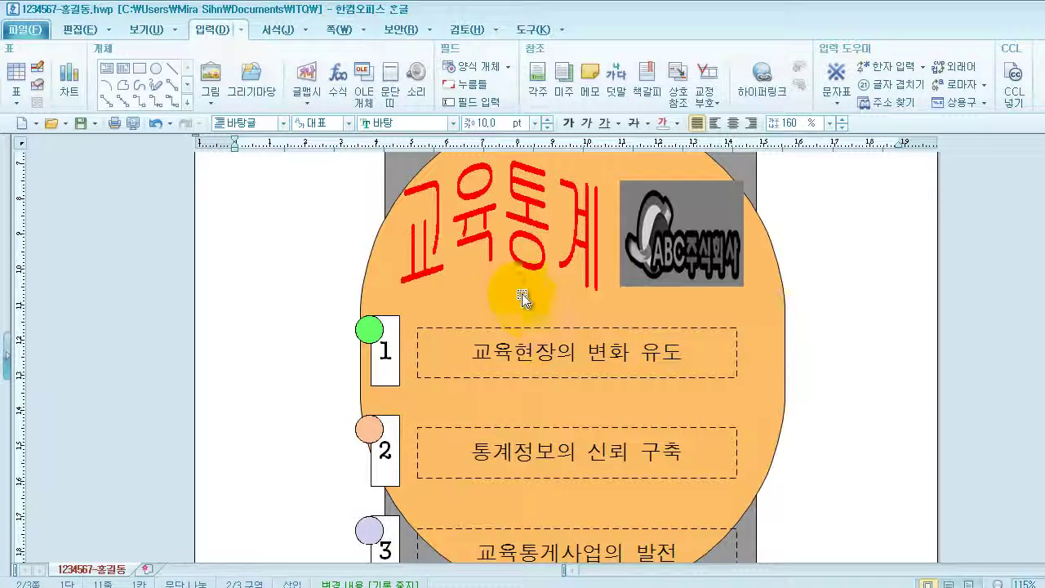
left_click(513, 248)
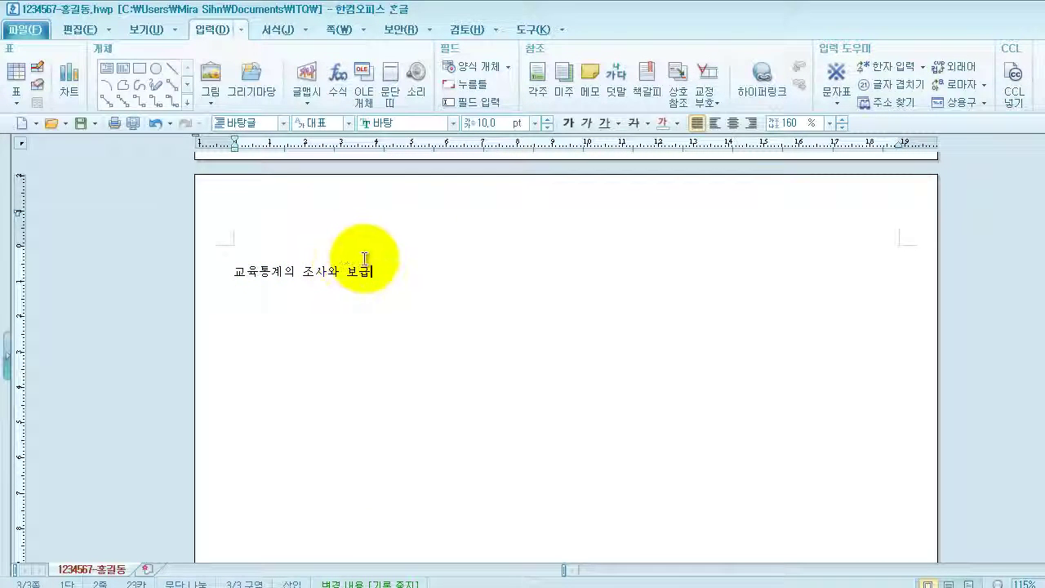
left_click(233, 271)
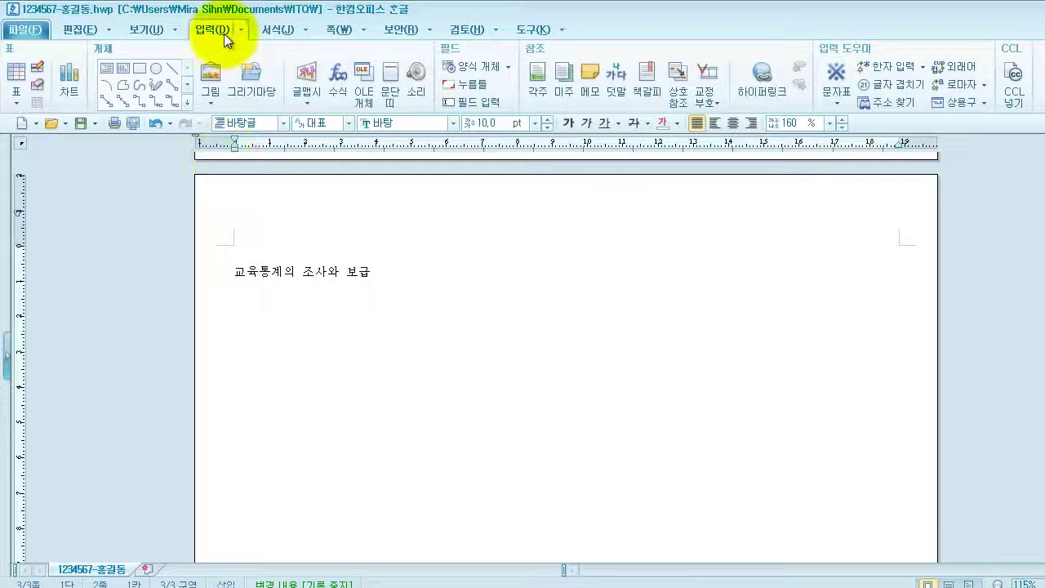
left_click(648, 85)
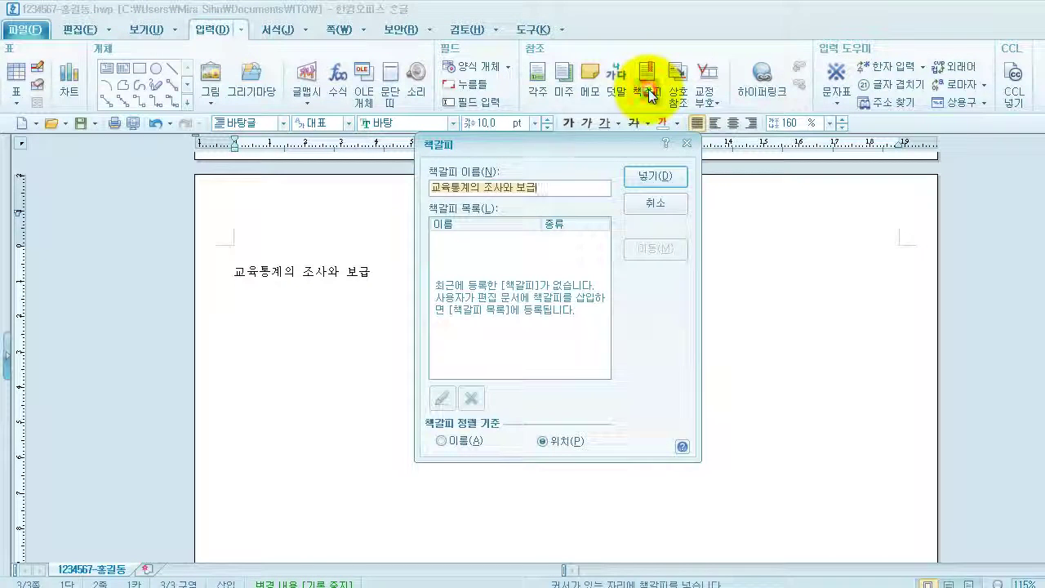
left_click_drag(471, 184, 600, 188)
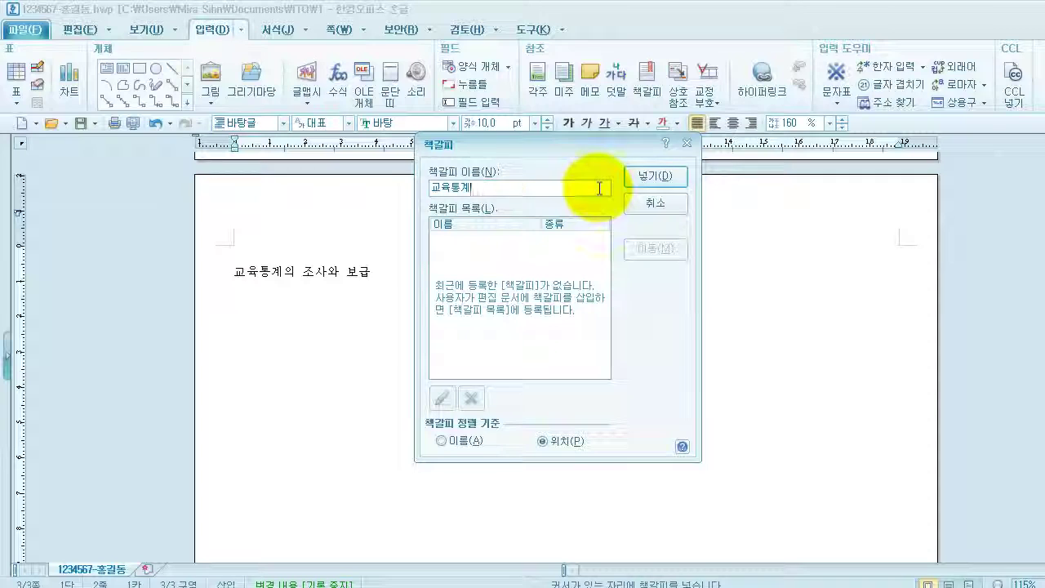
left_click(658, 175)
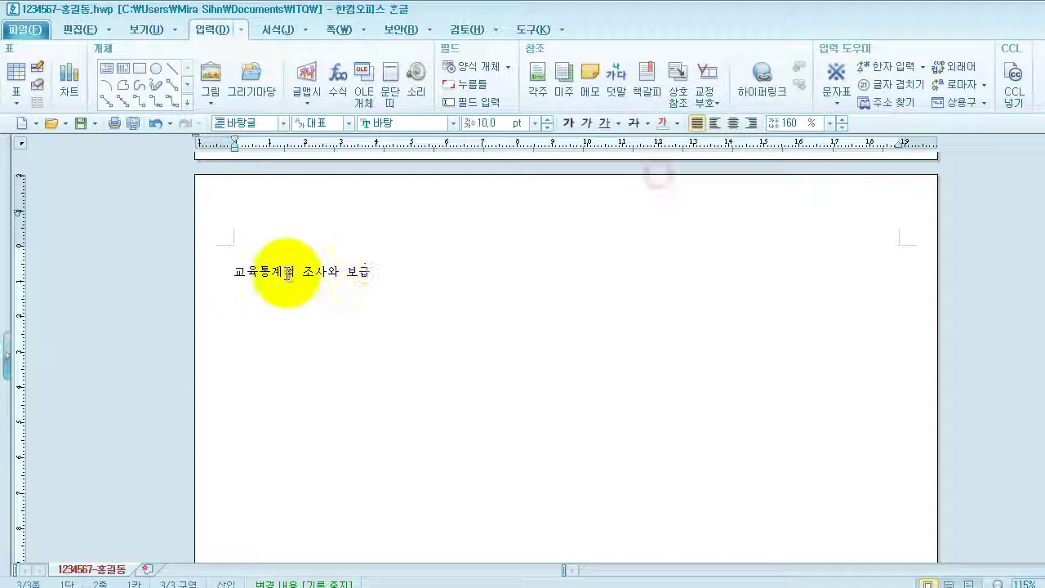
Step: Hyperlink the red WordArt 교육통계 to the 교육통계 bookmark in the current document and follow the link to test it
scroll(473, 302, "up", 5)
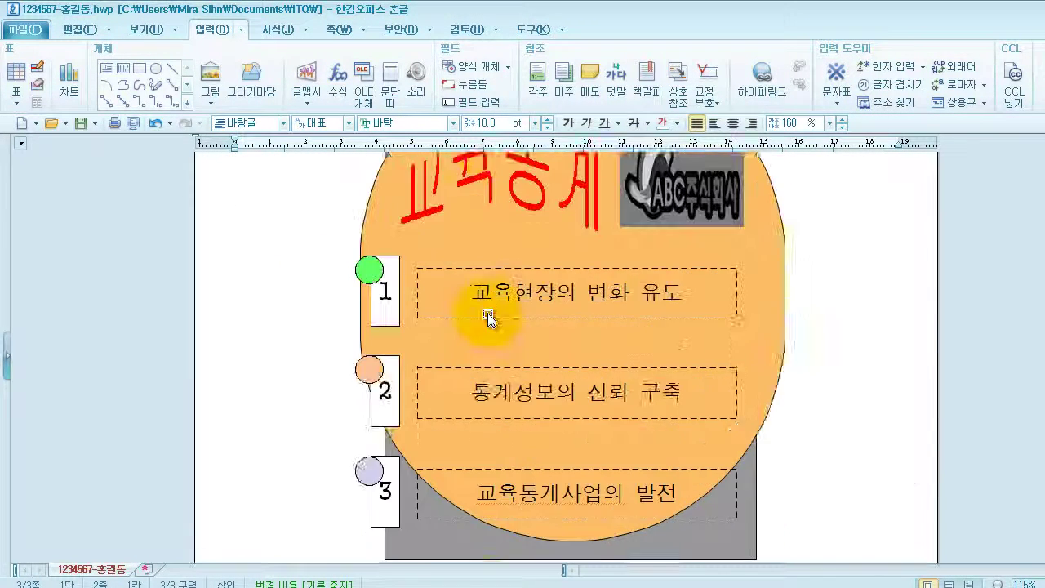
scroll(488, 319, "up", 5)
scroll(474, 303, "down", 3)
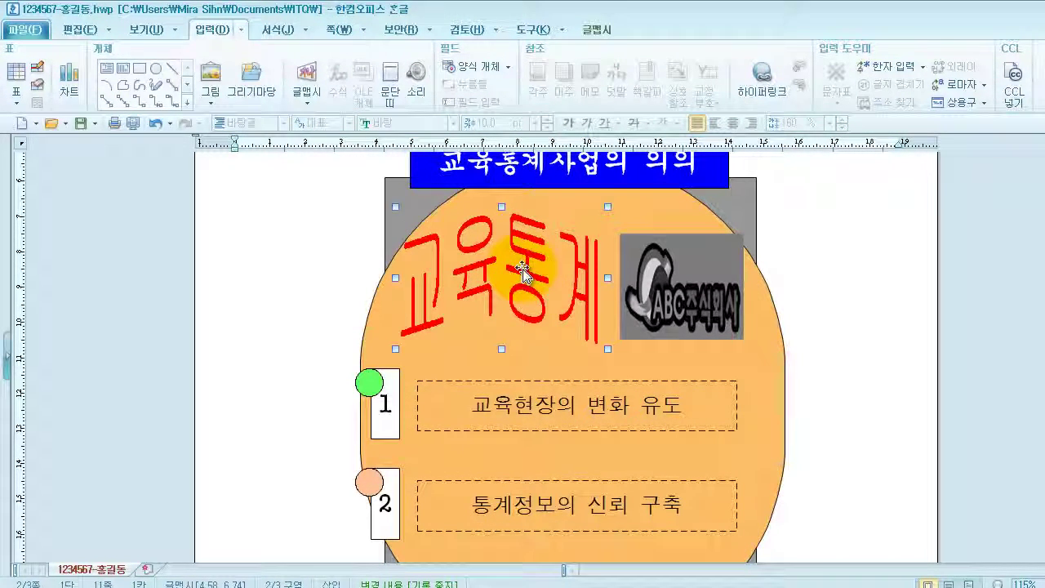
right_click(522, 271)
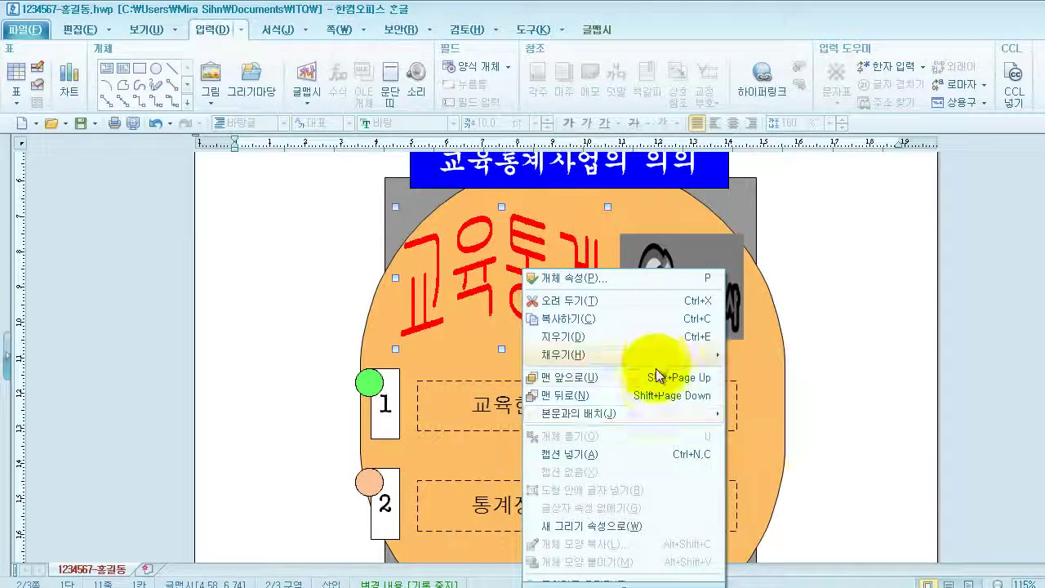
mouse_move(629, 582)
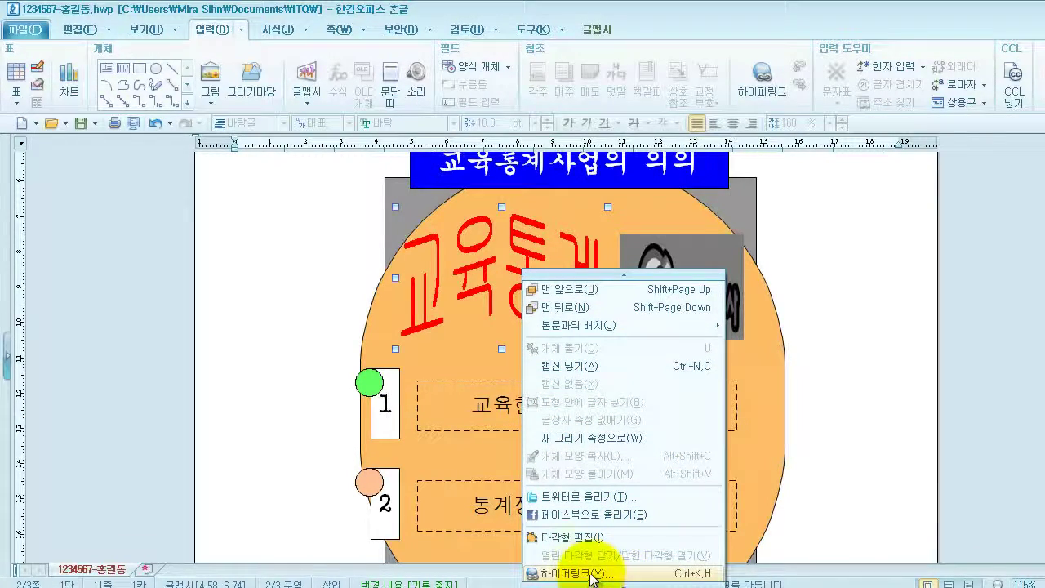
left_click(590, 571)
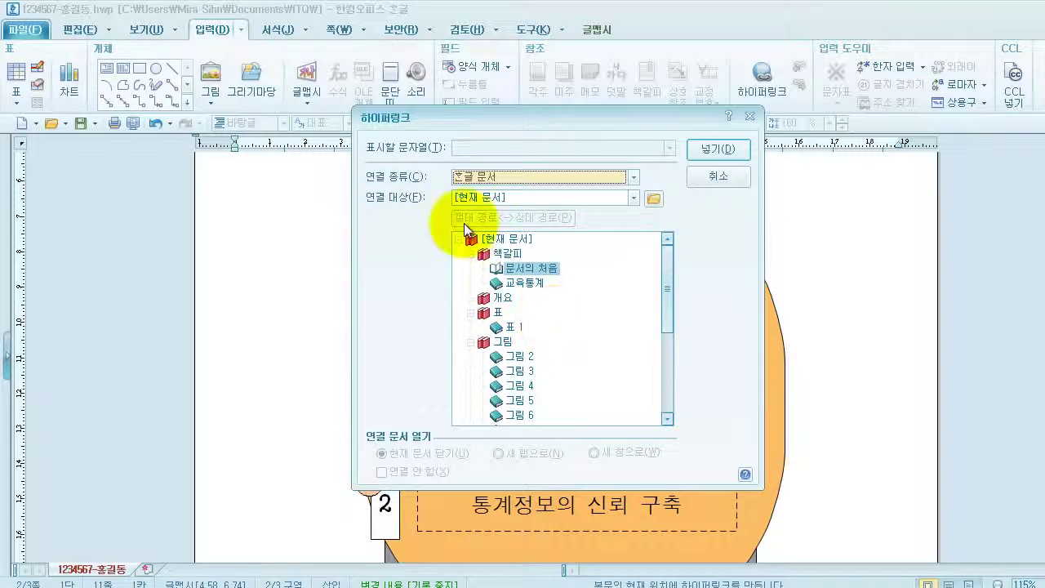
left_click(529, 282)
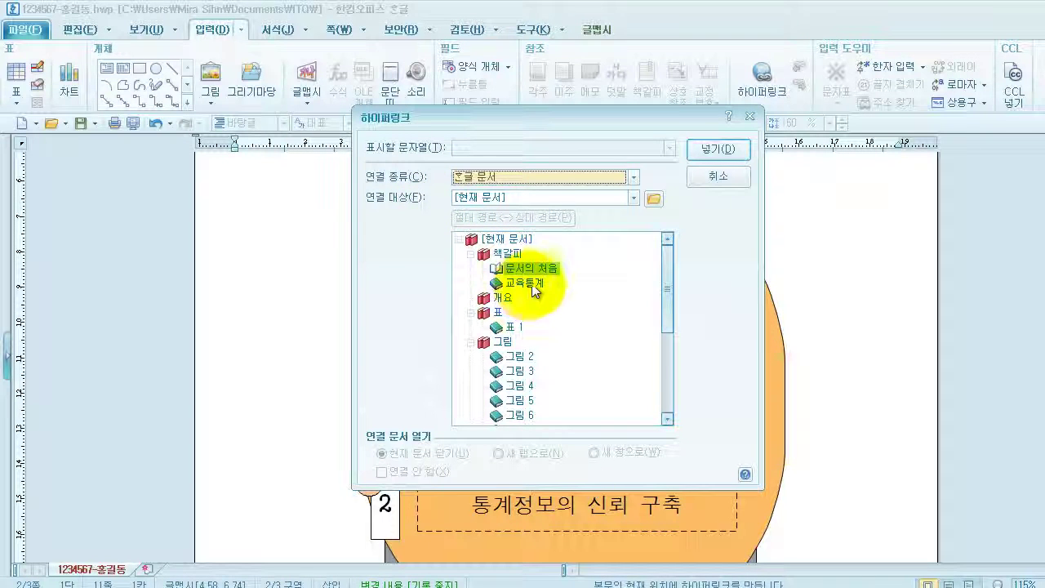
left_click(730, 154)
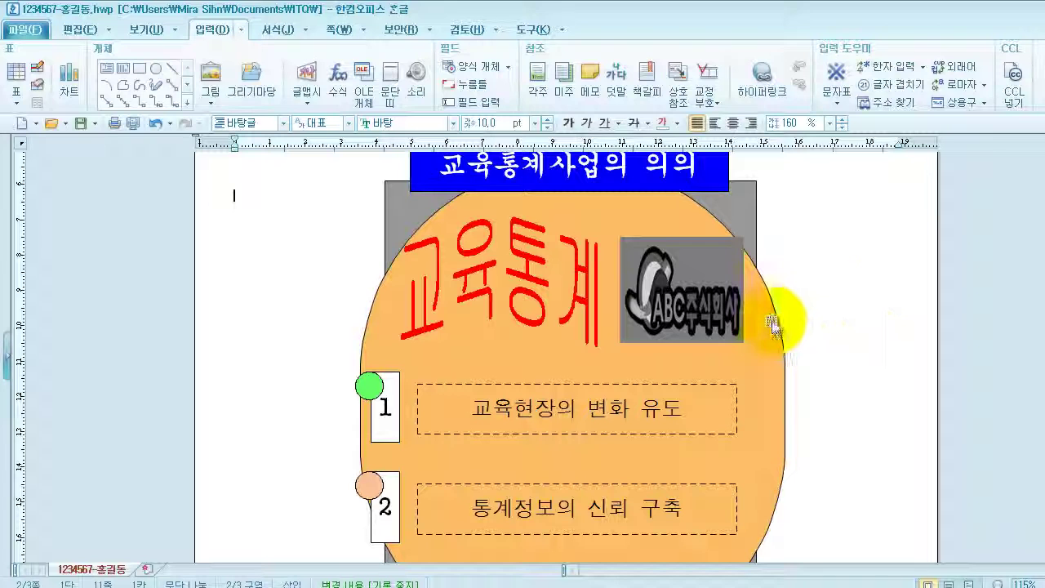
left_click(513, 276)
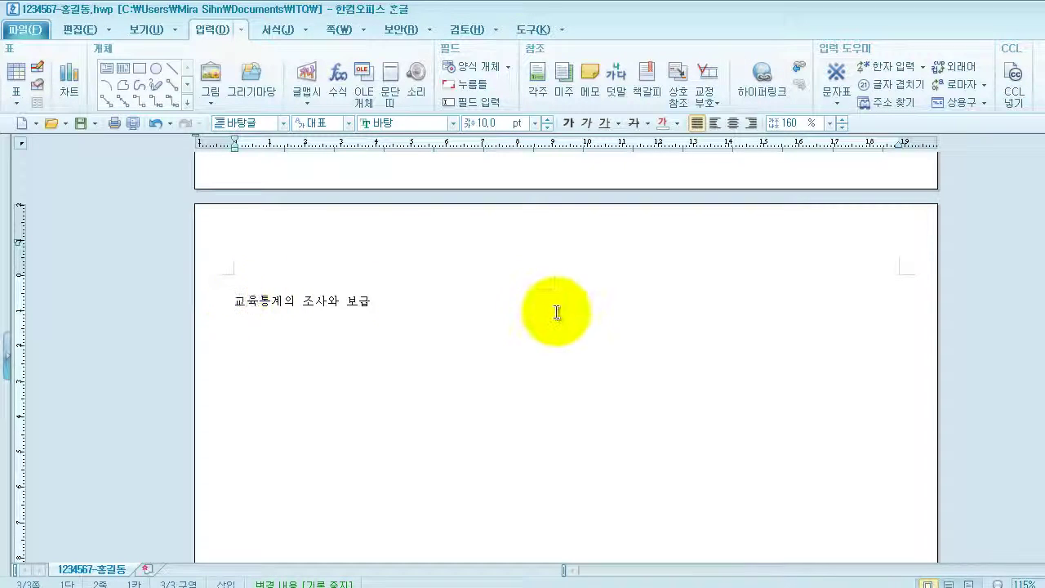
scroll(556, 311, "up", 10)
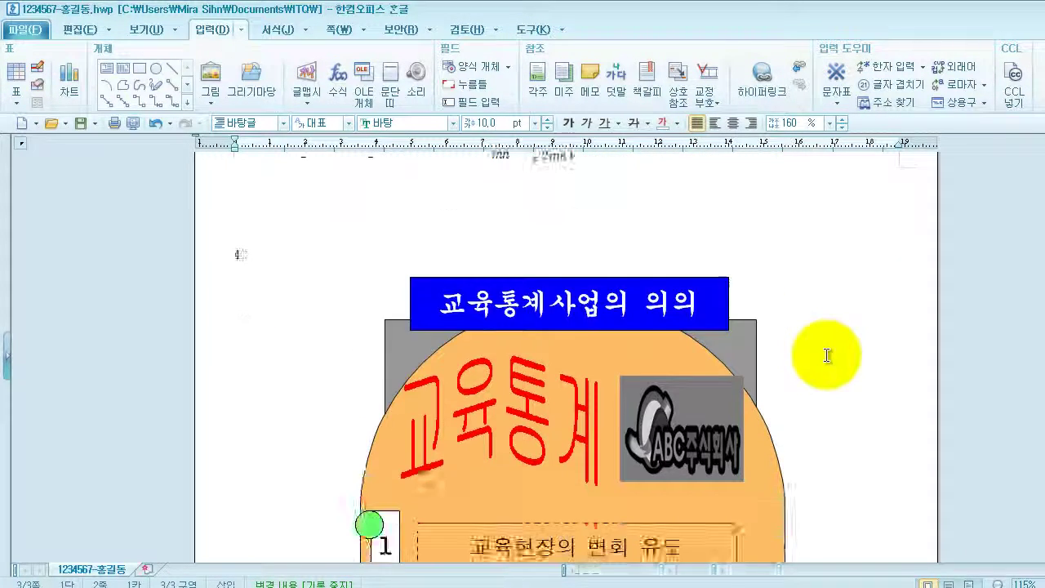
Step: Paste the prepared body text on page 3, leaving one blank line below the title
scroll(826, 354, "down", 5)
scroll(837, 347, "down", 8)
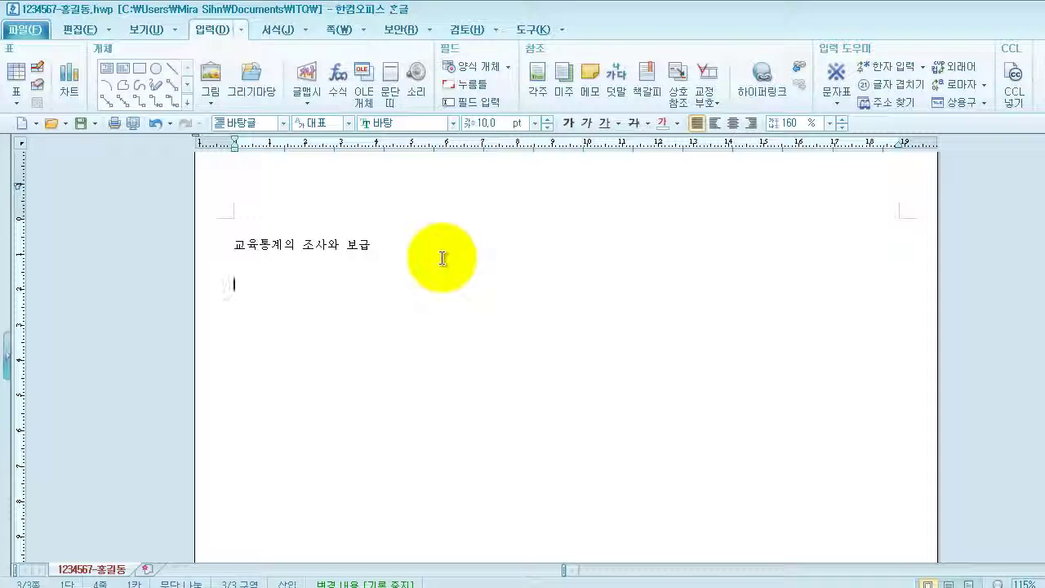
key("ctrl+v")
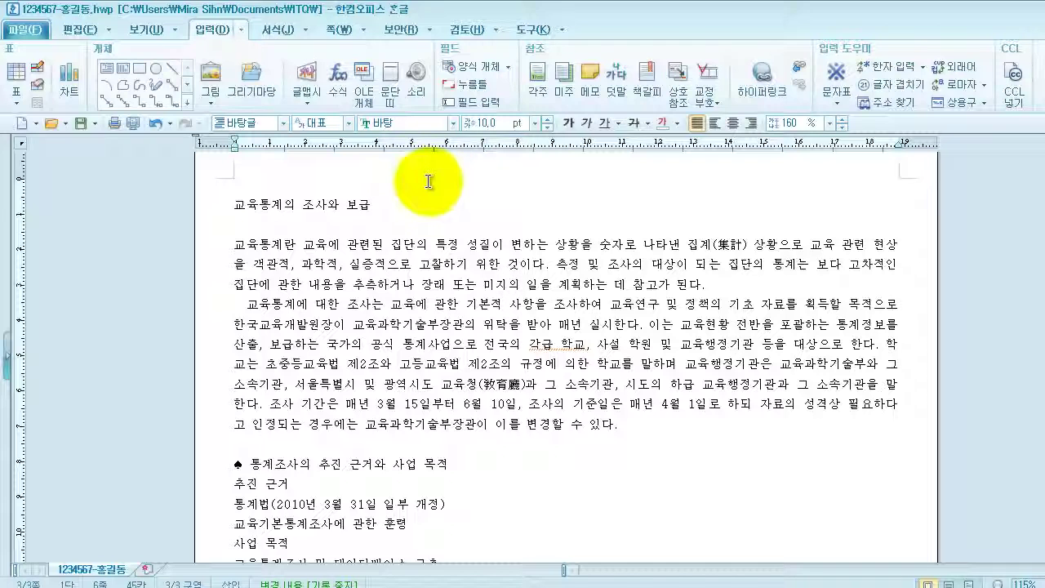
Step: Add a header for both pages containing the text 통계조사사업
left_click(363, 34)
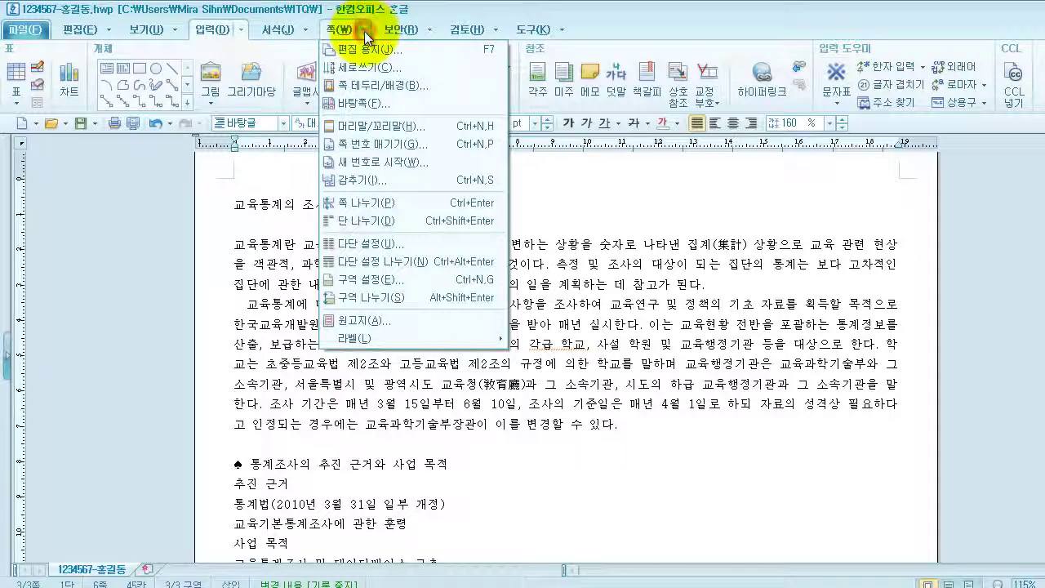
left_click(369, 126)
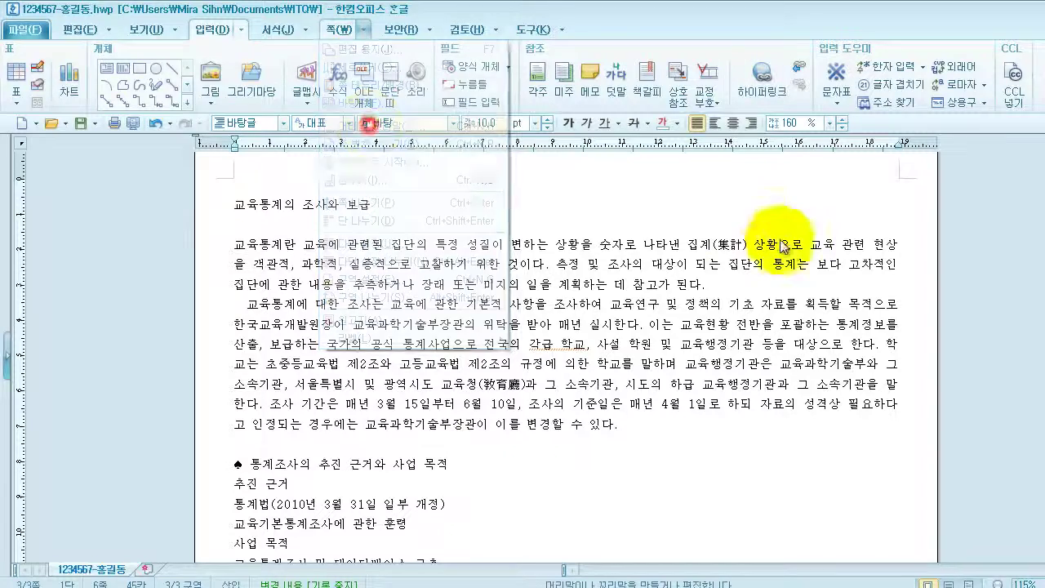
left_click(694, 189)
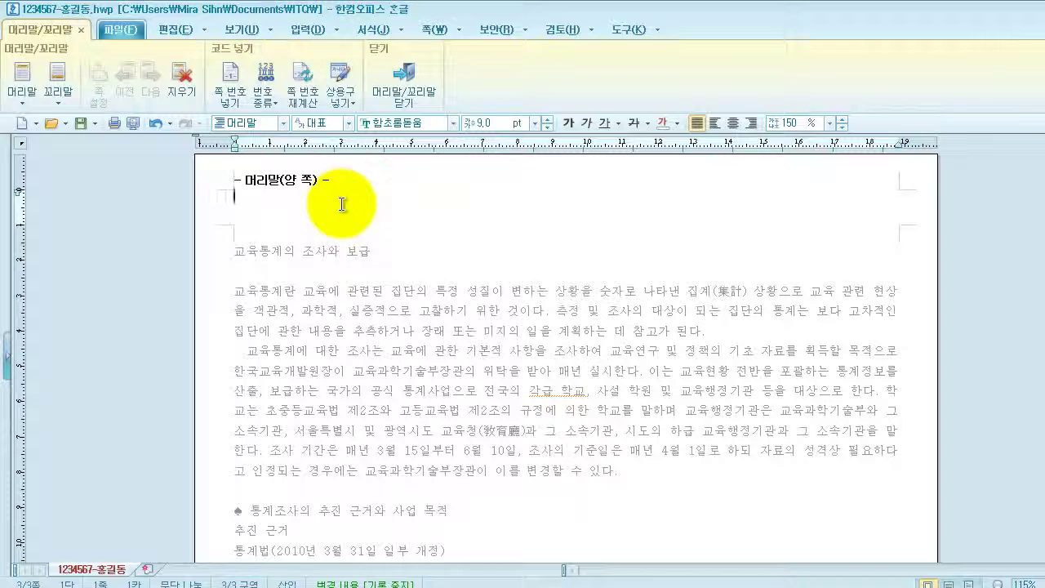
type("통계조사사업")
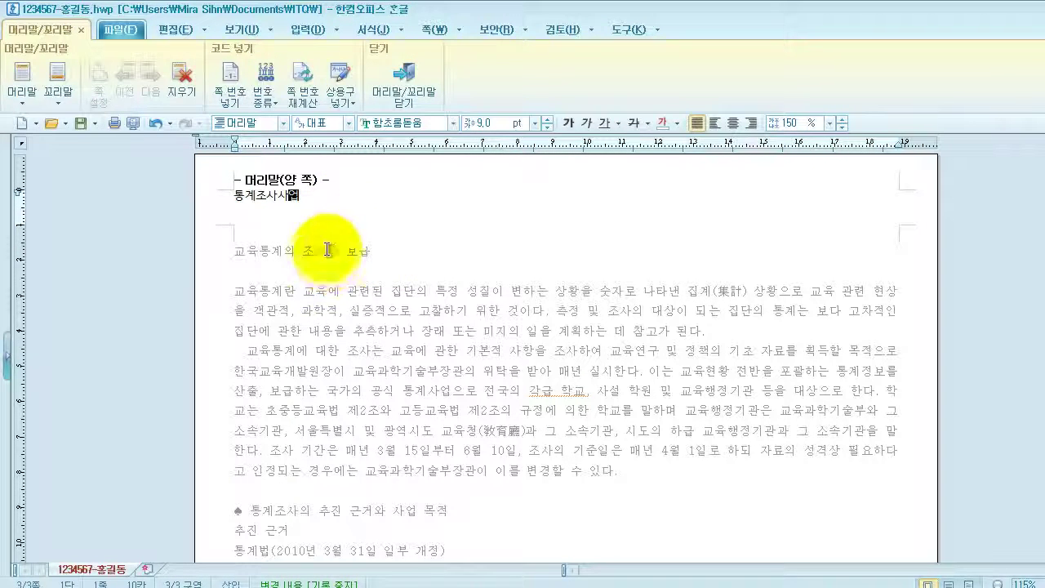
Step: Format the header text 통계조사사업 in the 궁서 font at 10 pt, right-align it and close header editing
left_click_drag(303, 197, 216, 196)
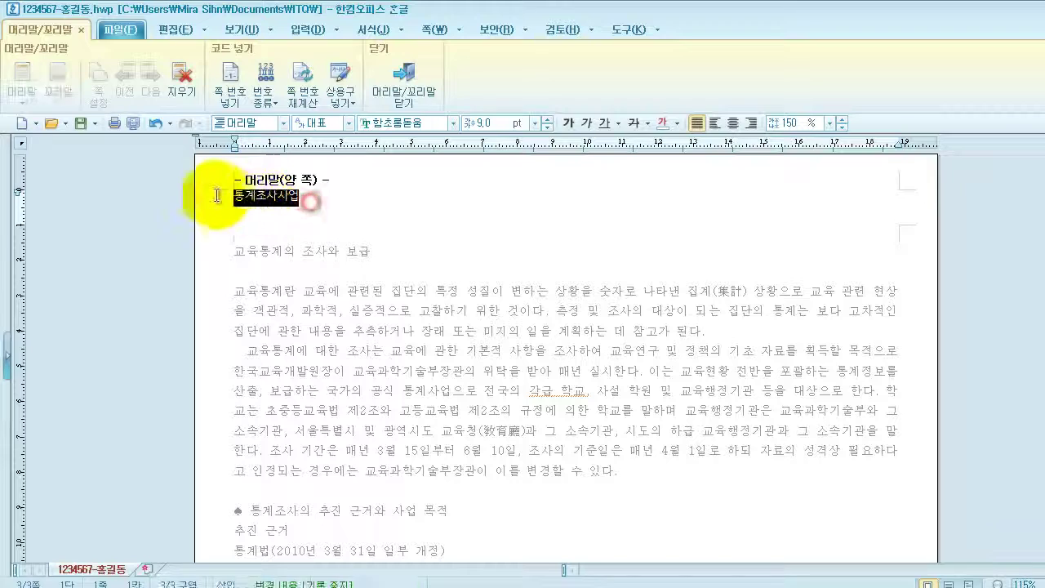
left_click(452, 124)
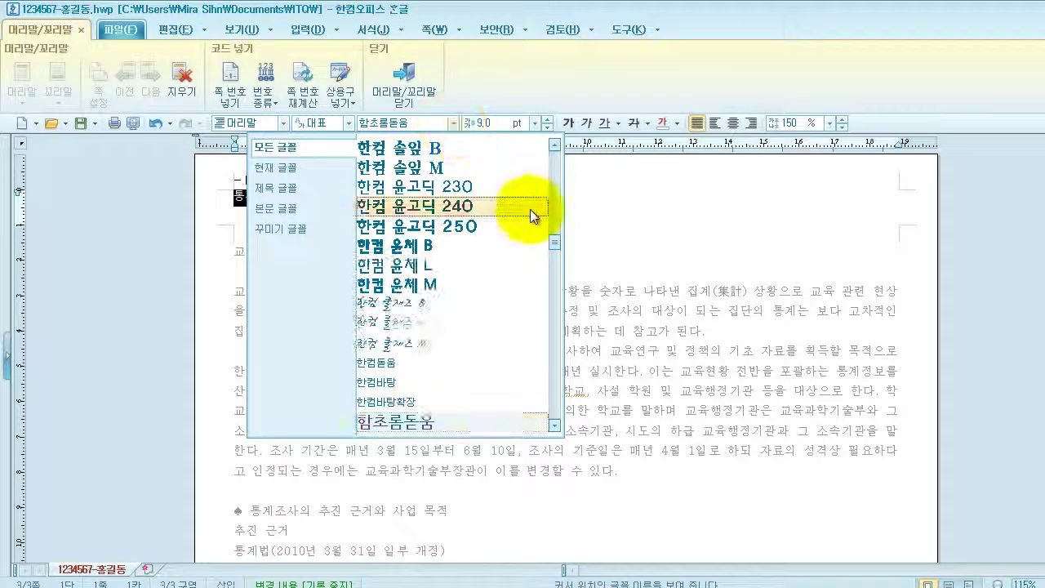
left_click_drag(552, 238, 553, 150)
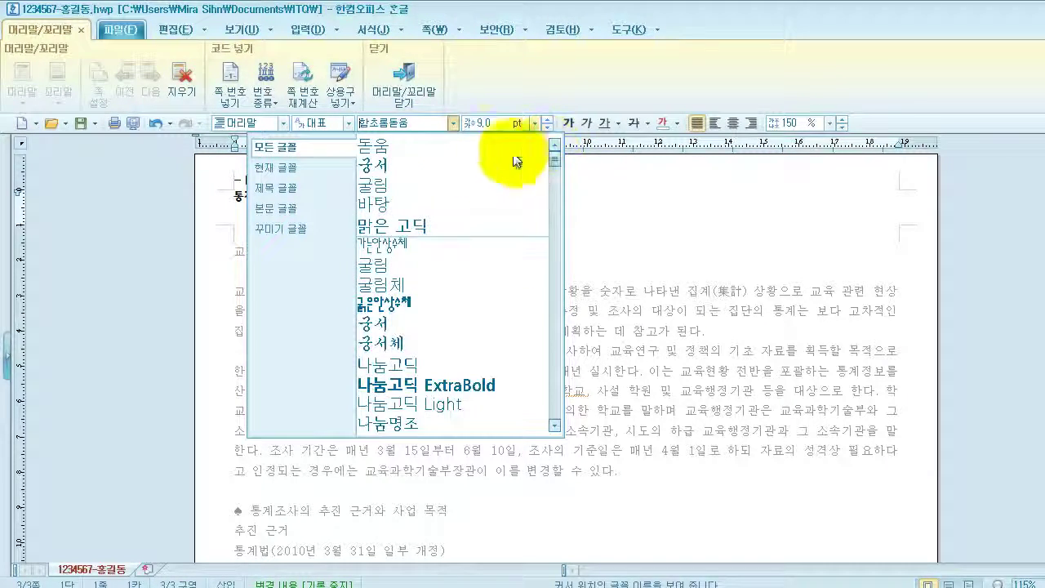
left_click(534, 167)
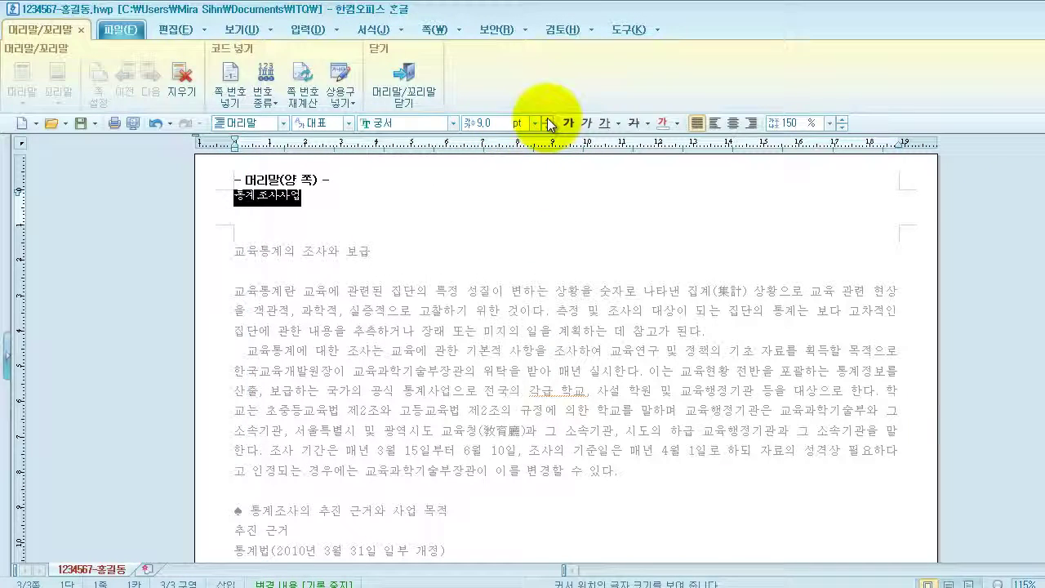
left_click(753, 123)
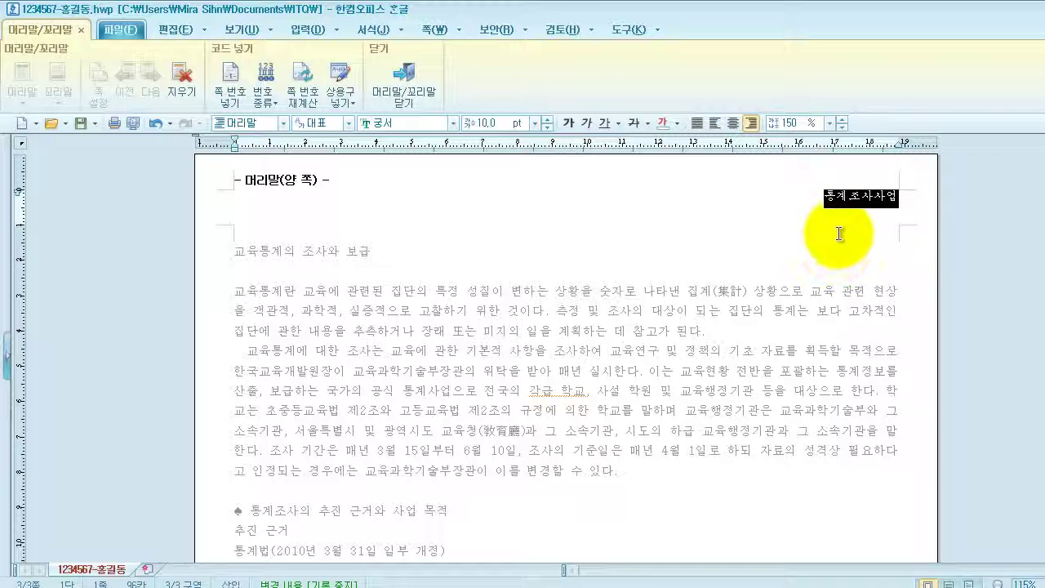
left_click(410, 84)
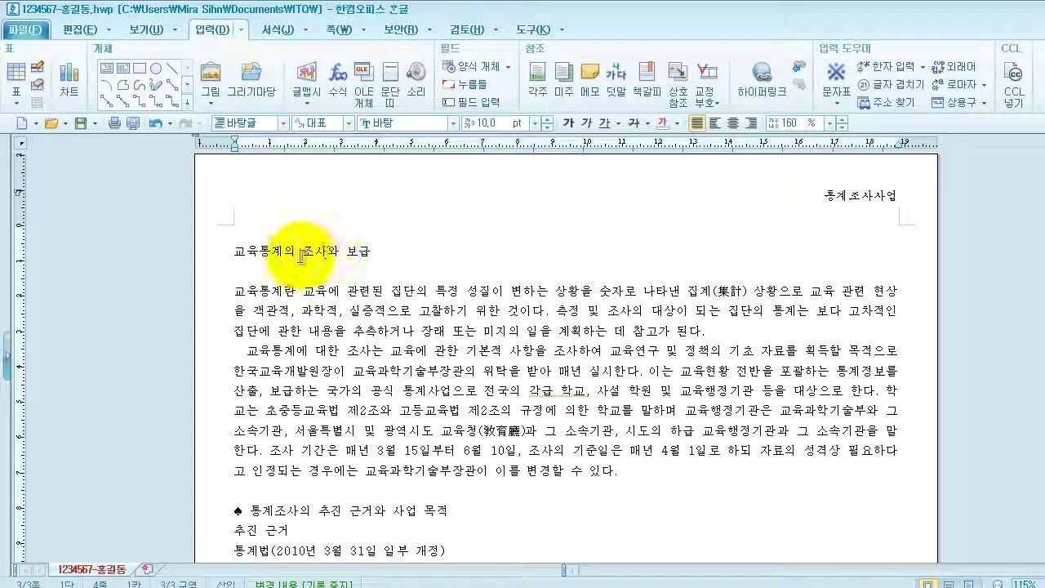
Step: Format the page 3 title 교육통계의 조사와 보급 in bold 궁서 at 21 pt and center it
left_click(222, 261)
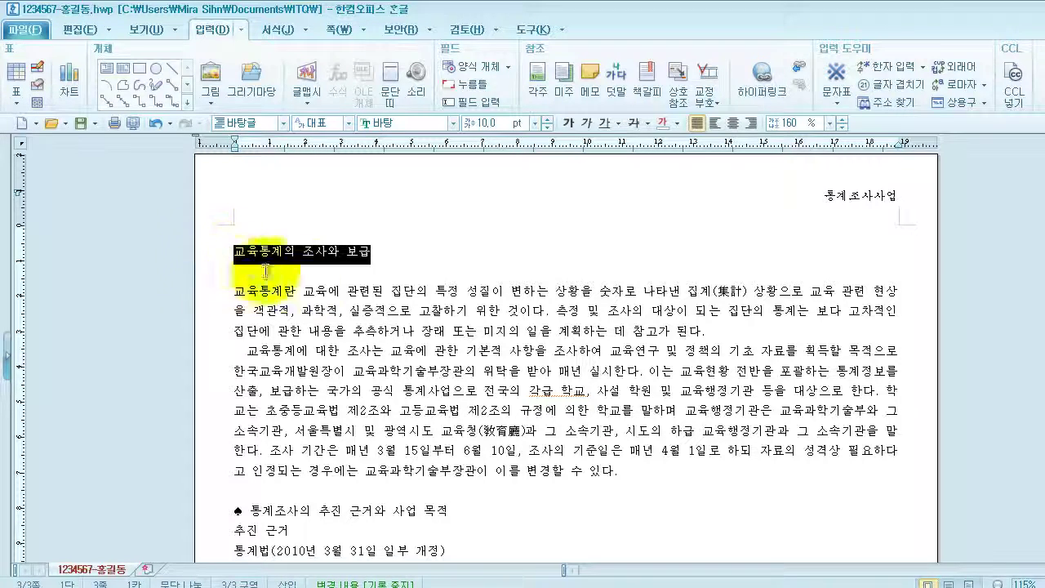
left_click(451, 123)
left_click(390, 147)
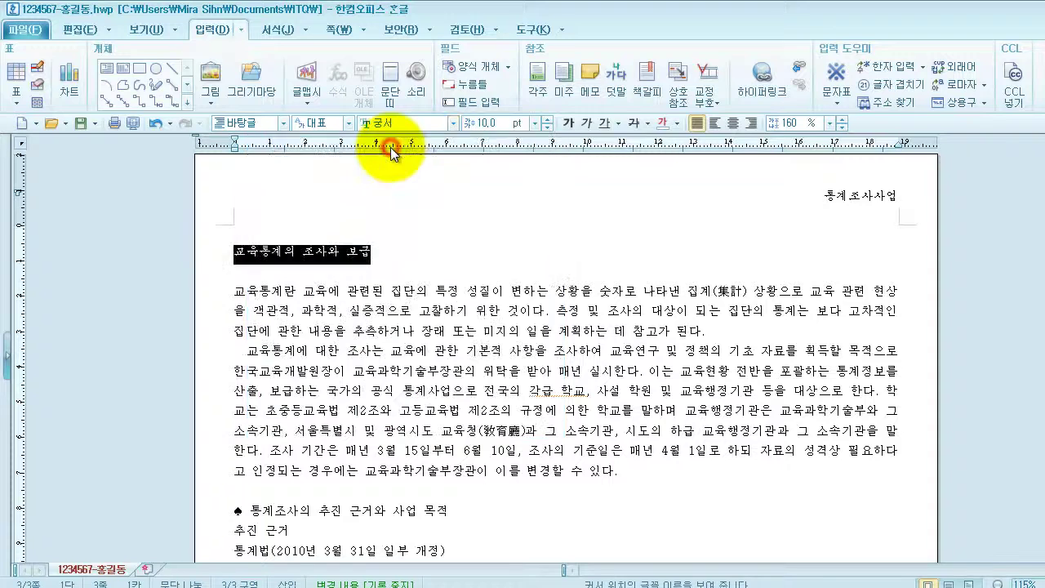
left_click(491, 123)
type("21")
key("Return")
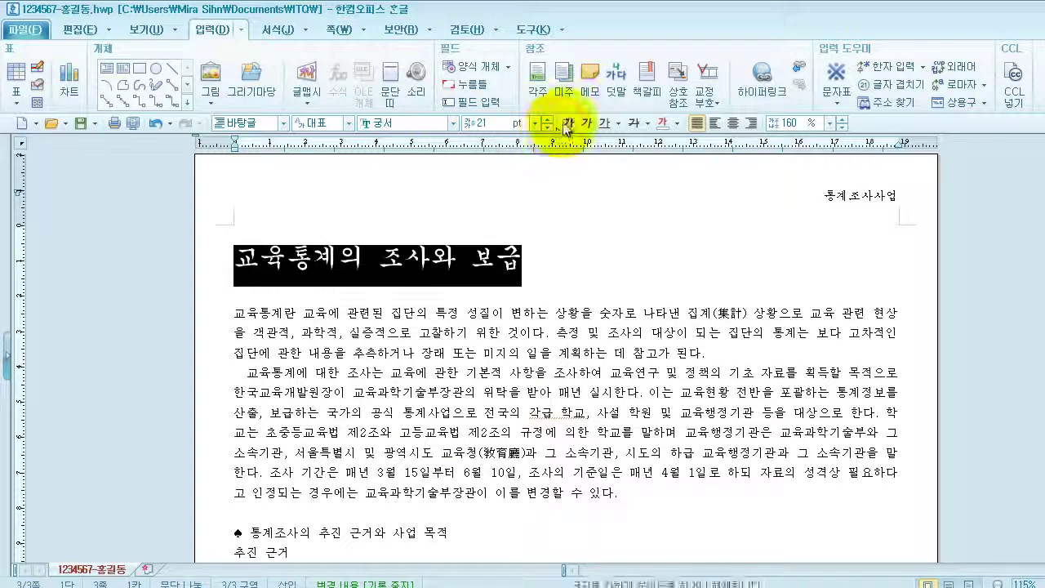
left_click(559, 125)
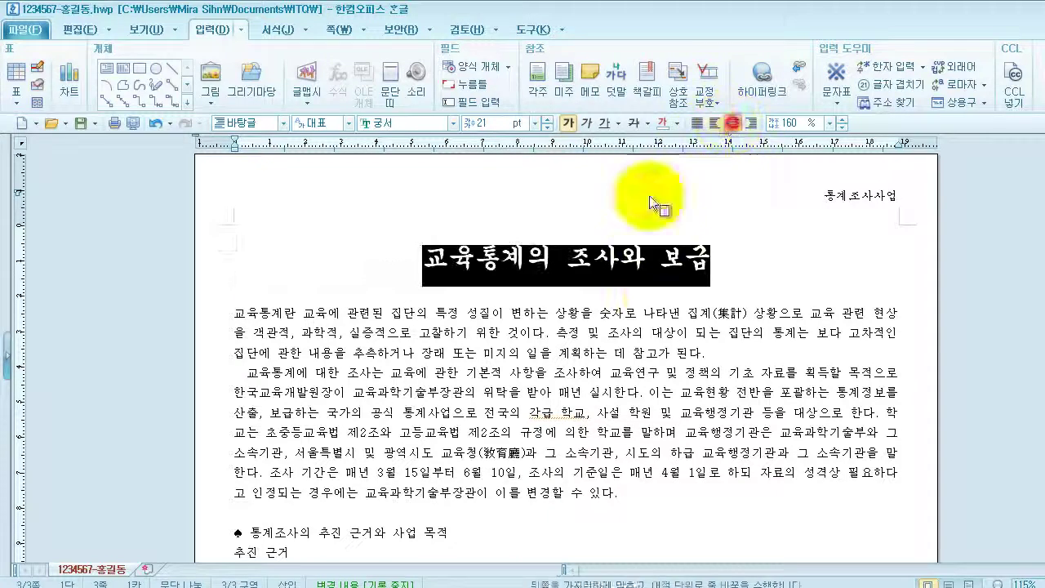
left_click(733, 123)
left_click(428, 260)
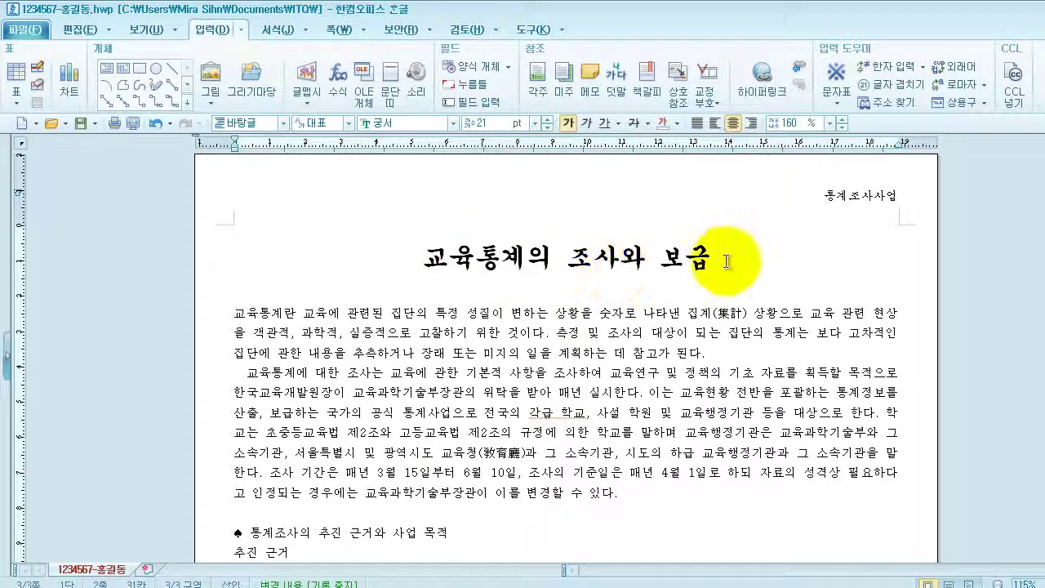
Step: Add the annotation text (덧말) 교육현황과 통계정보 above the title 교육통계의 조사와 보급
left_click_drag(727, 261, 420, 254)
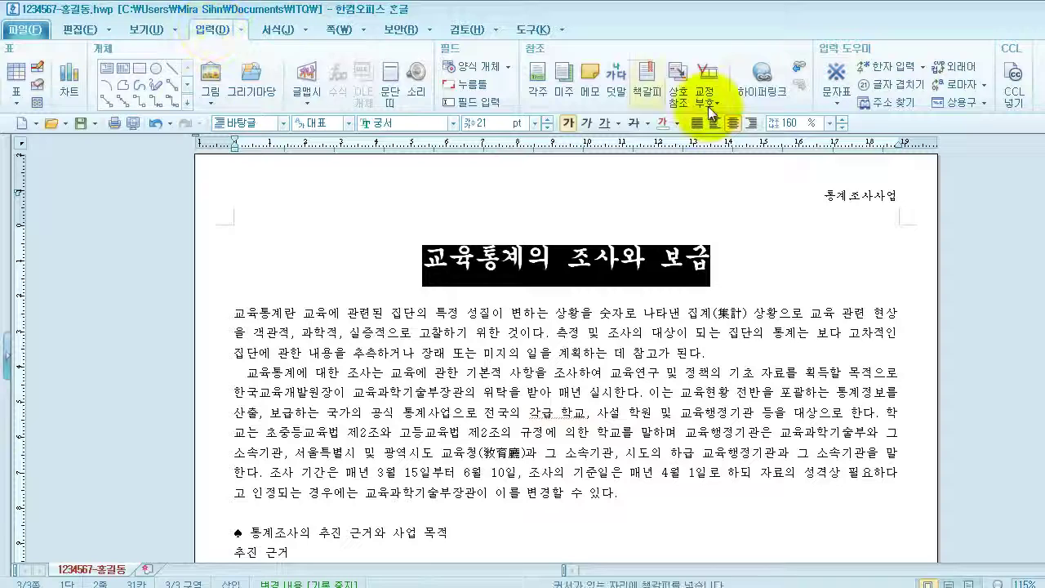
left_click(618, 91)
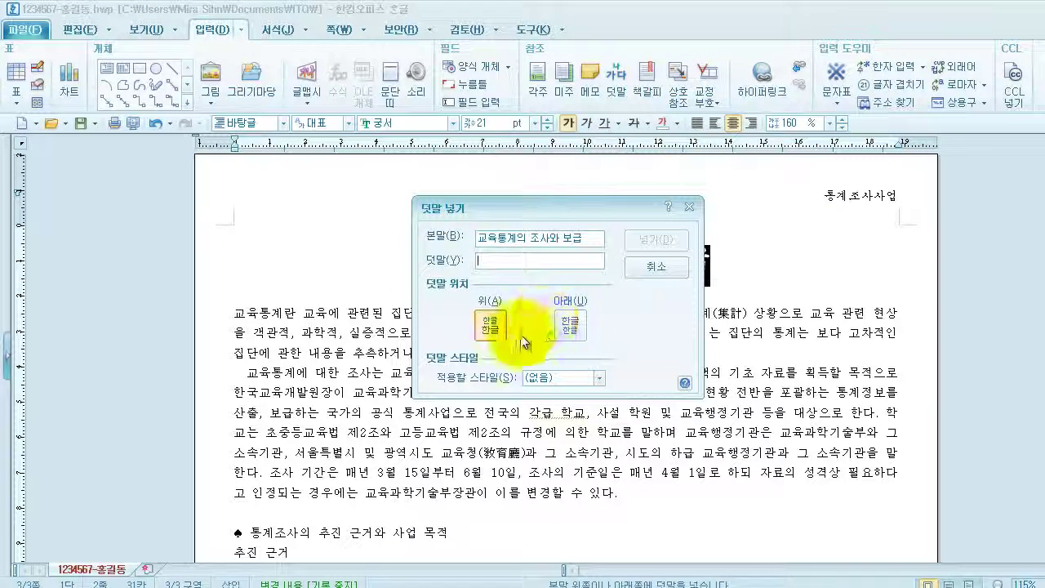
left_click(546, 260)
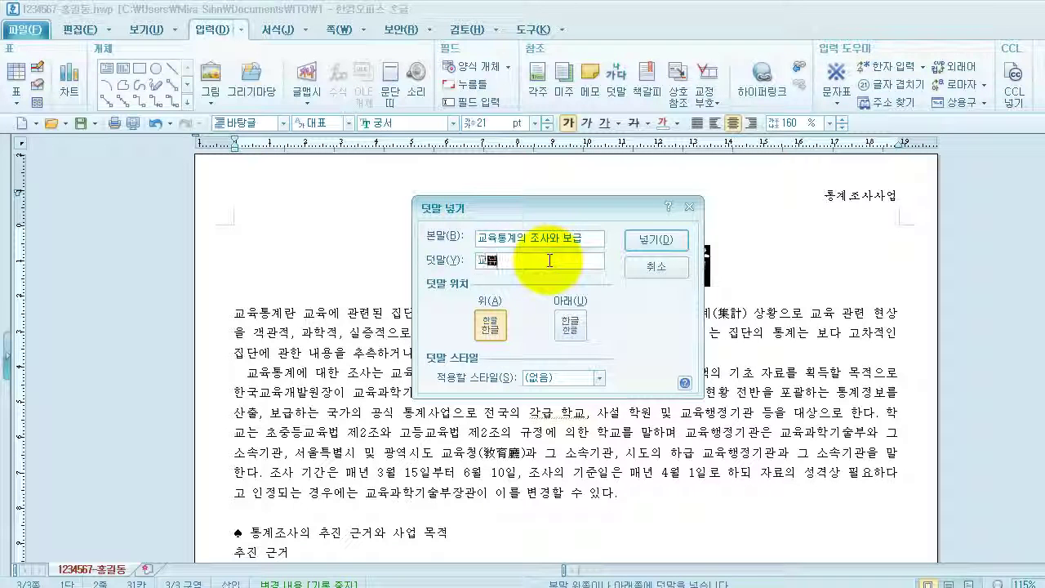
type("교육현황")
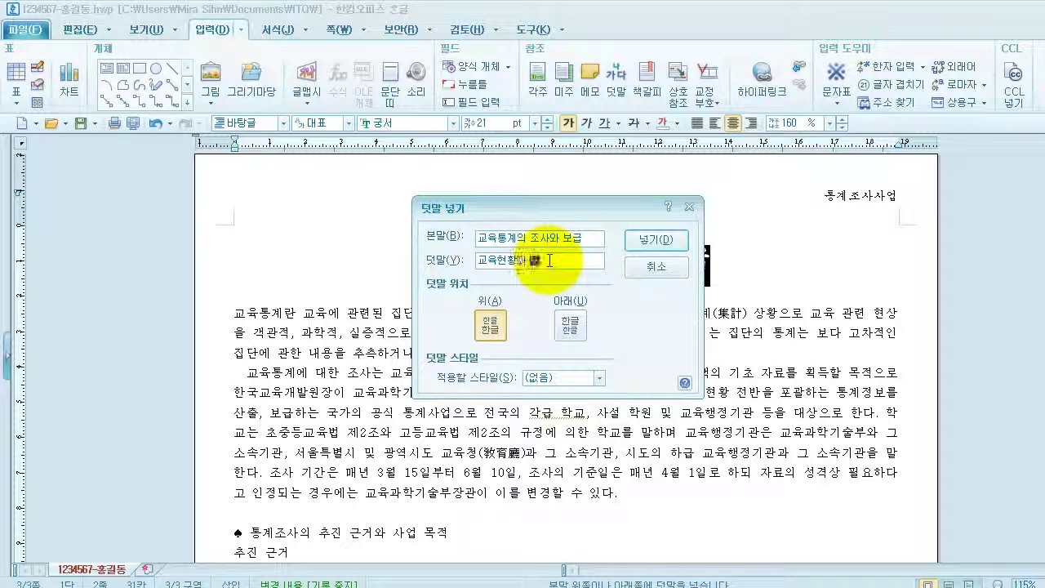
type("과 통계정보")
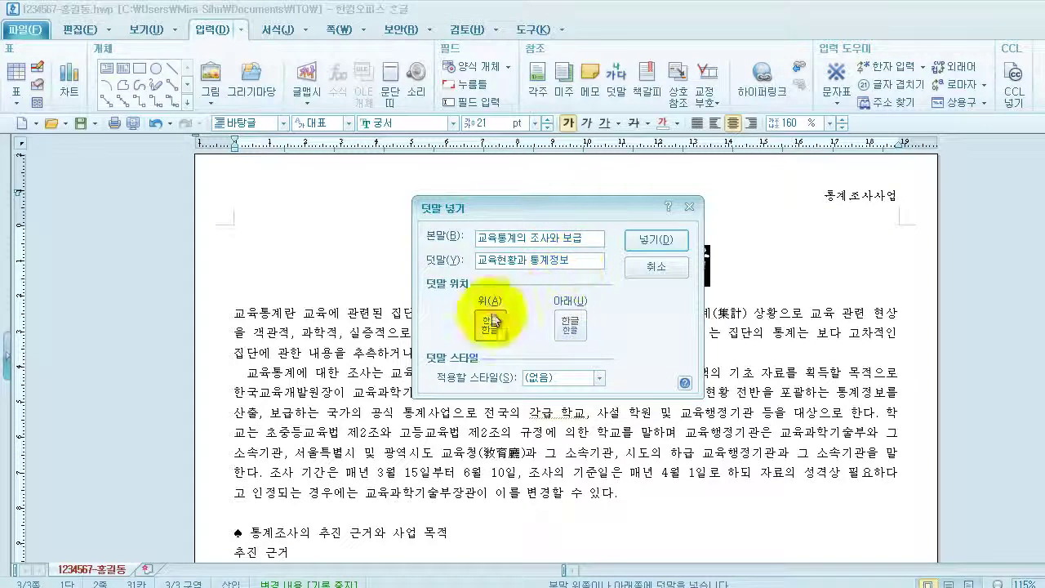
left_click(664, 243)
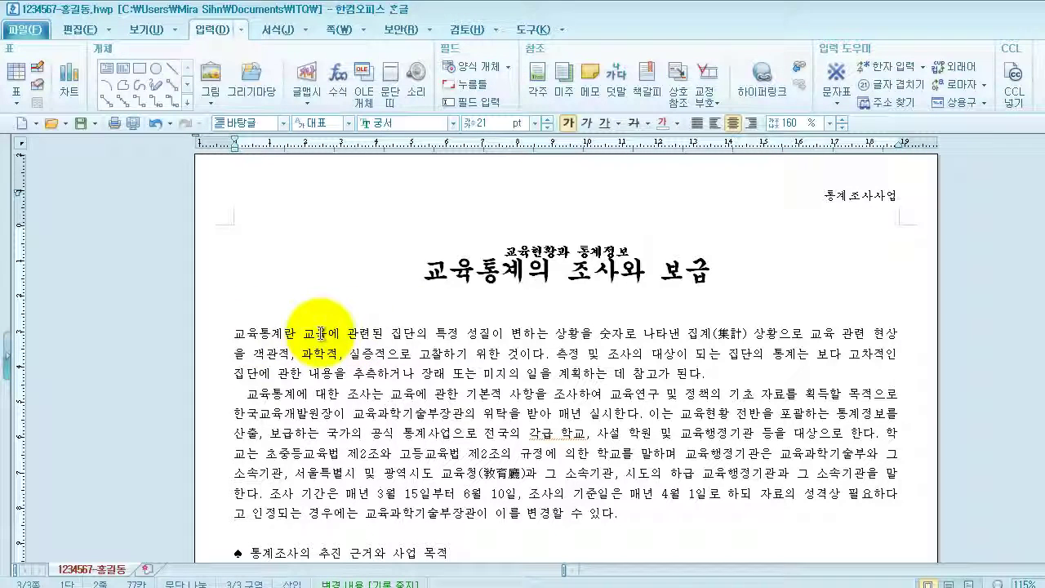
Step: Decorate the first letter of the first body paragraph as a two-line drop cap in the 돋움 font with a yellow fill
left_click(271, 337)
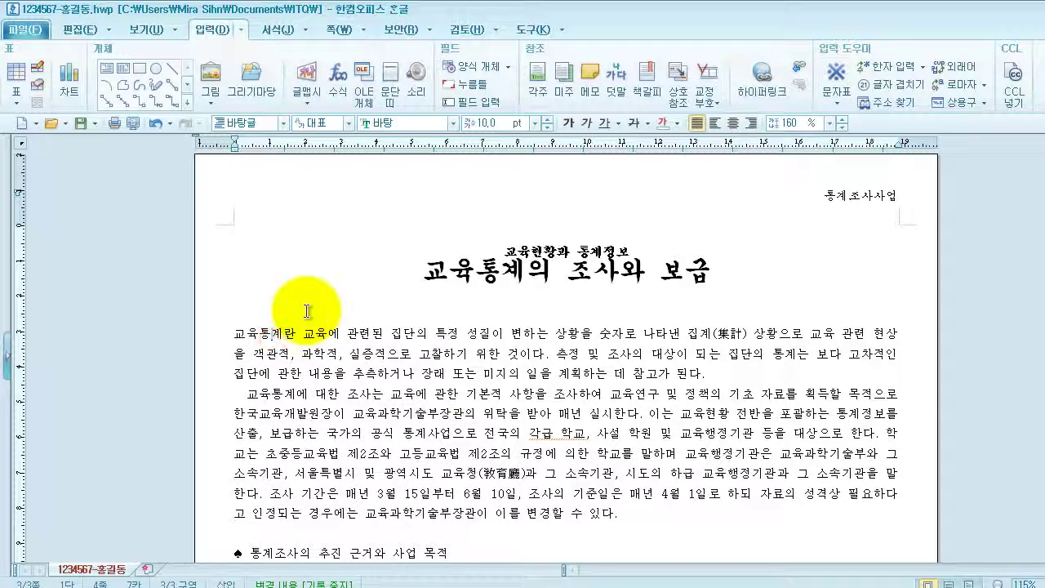
left_click(307, 30)
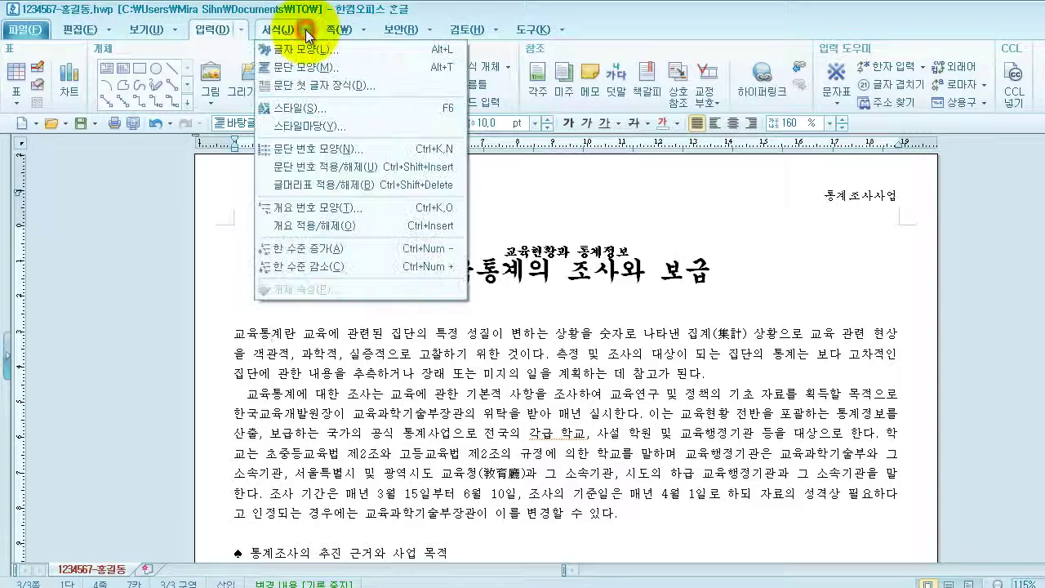
left_click(321, 84)
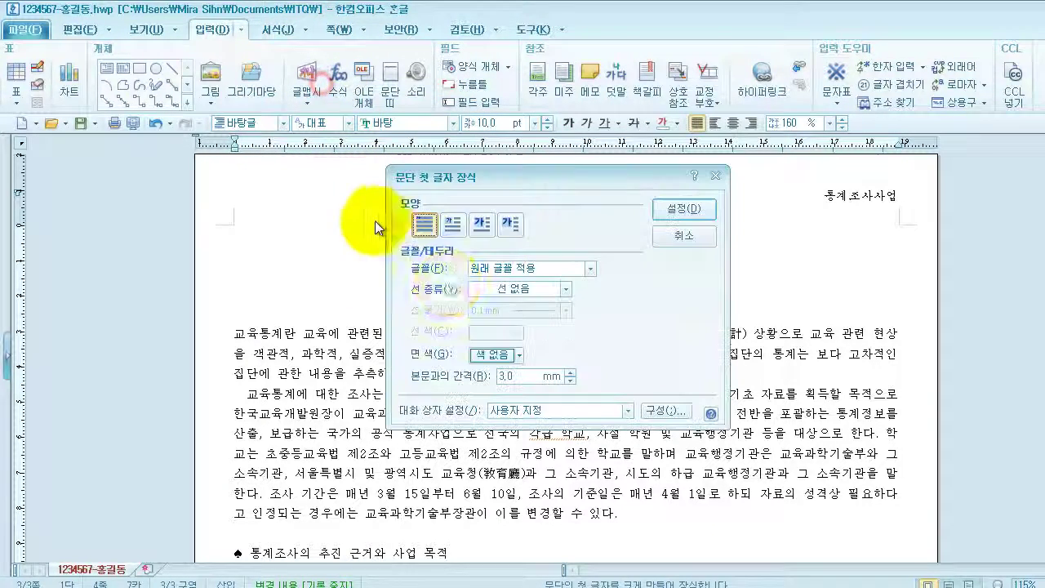
left_click(450, 225)
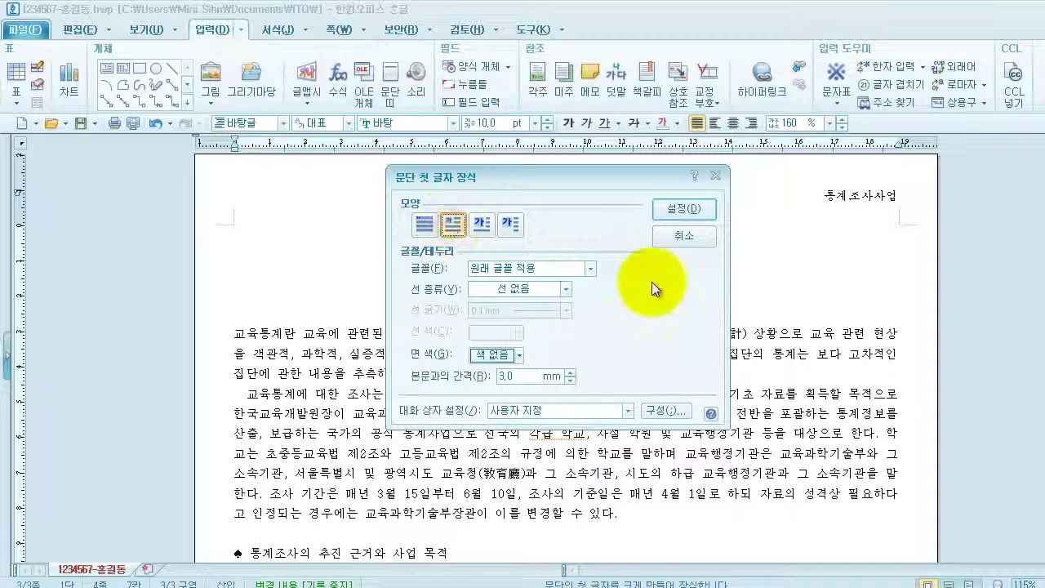
left_click(591, 264)
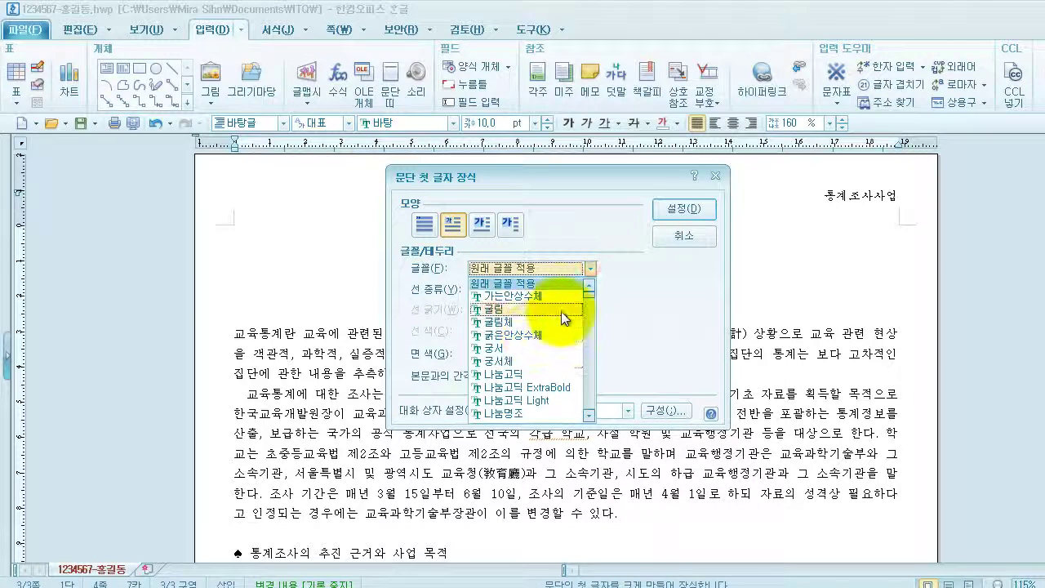
scroll(502, 376, "down", 5)
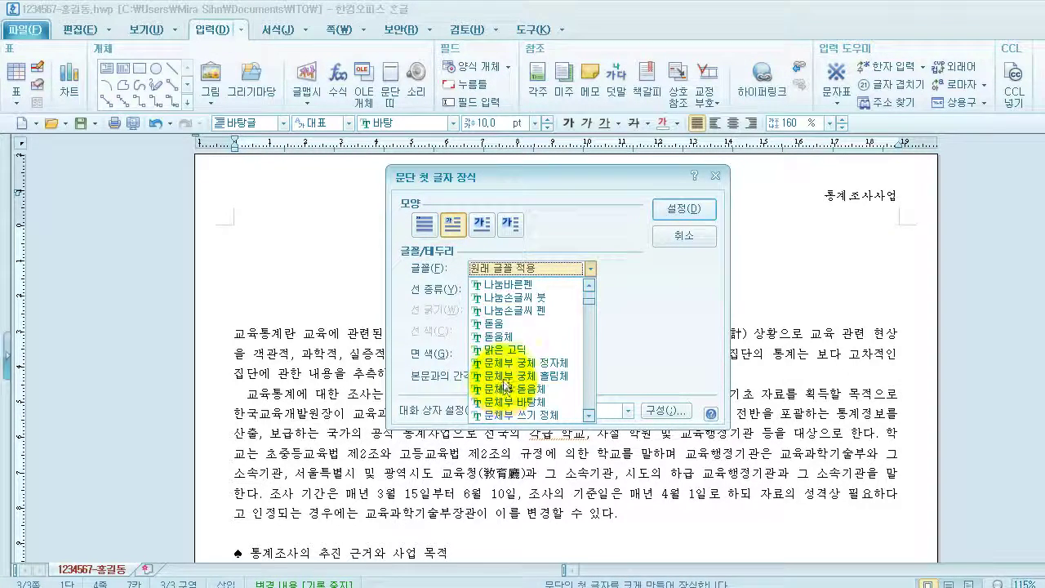
left_click(509, 323)
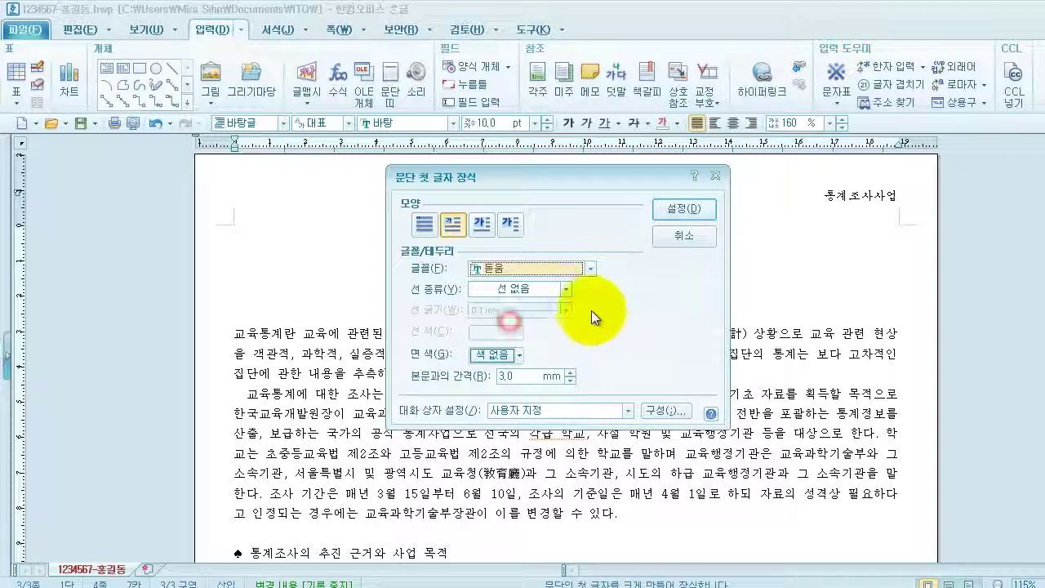
left_click(519, 355)
left_click(513, 401)
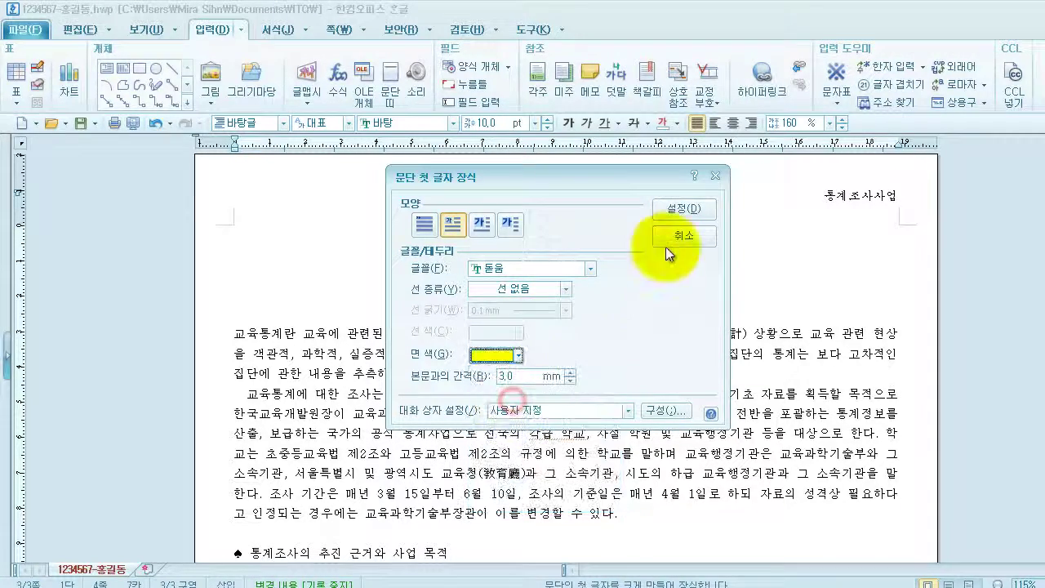
left_click(677, 210)
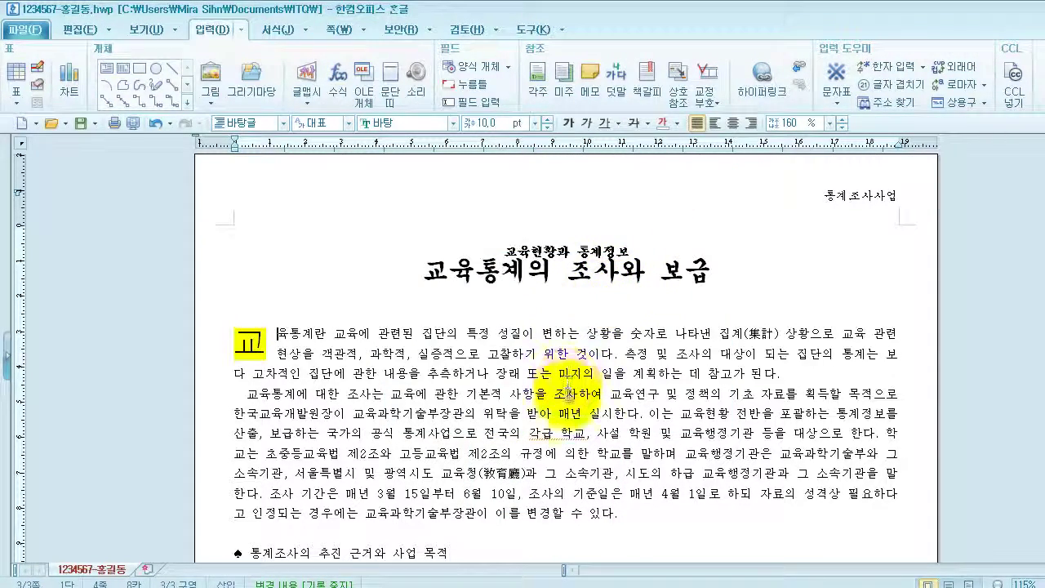
Step: Insert the picture 그림4.jpg at the right end of the first body paragraphs, about 34 mm wide and 46 mm high
left_click(828, 331)
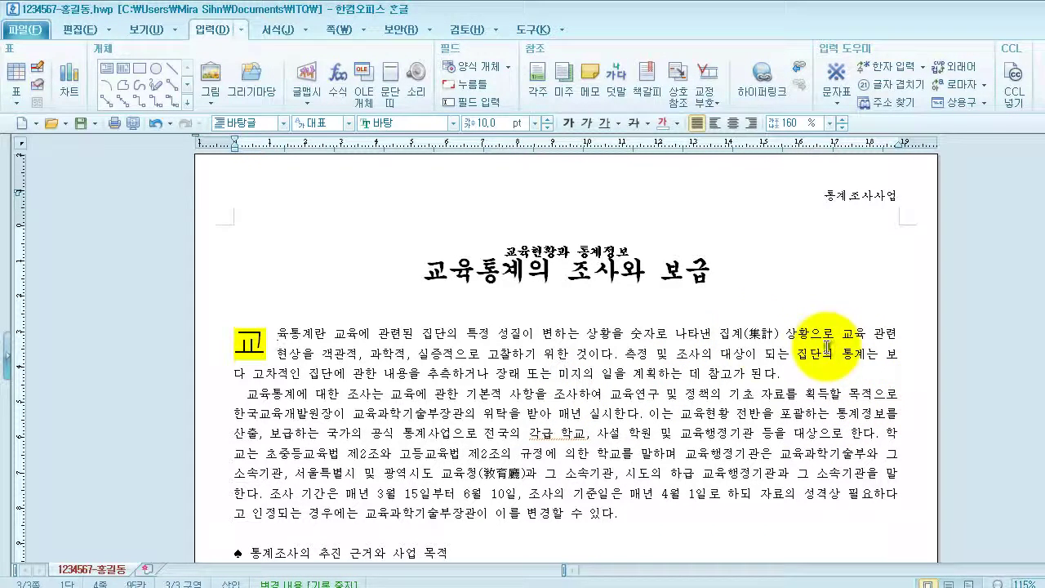
left_click(209, 78)
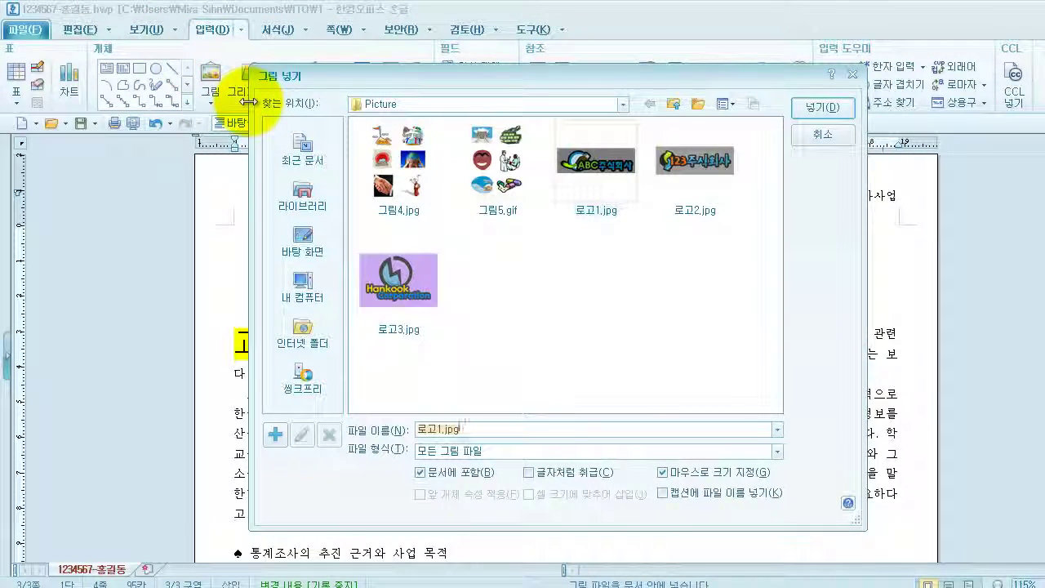
double_click(391, 171)
left_click_drag(750, 328, 816, 489)
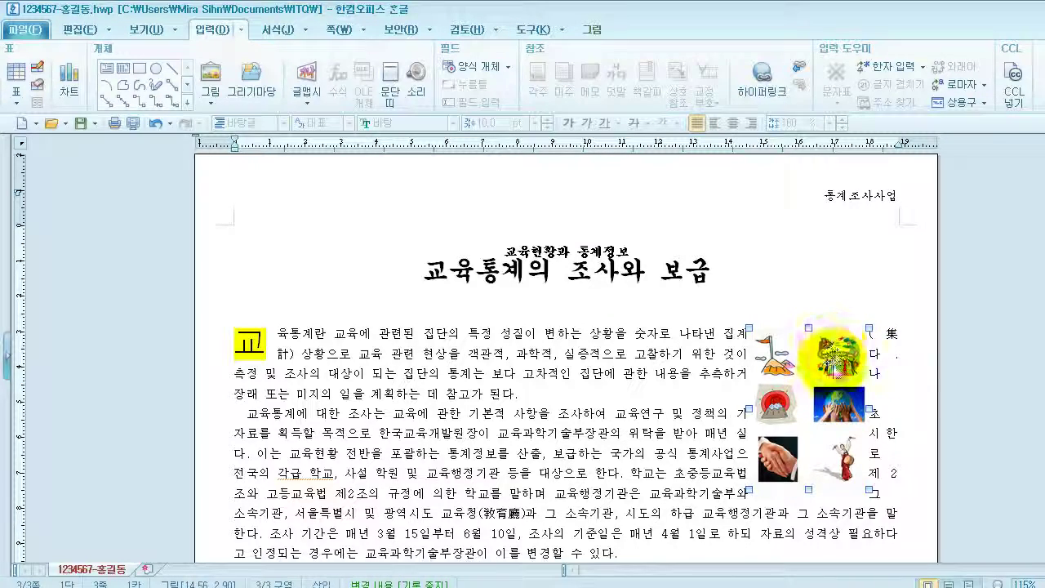
Step: Crop the inserted picture to only its upper-right illustration, about 16 mm by 15 mm
left_click(601, 28)
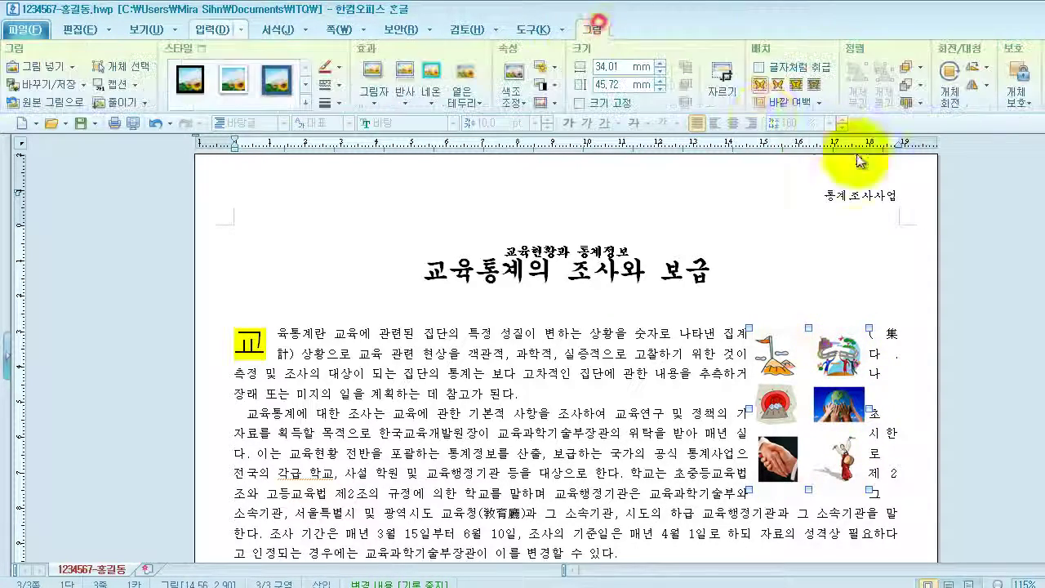
left_click(726, 87)
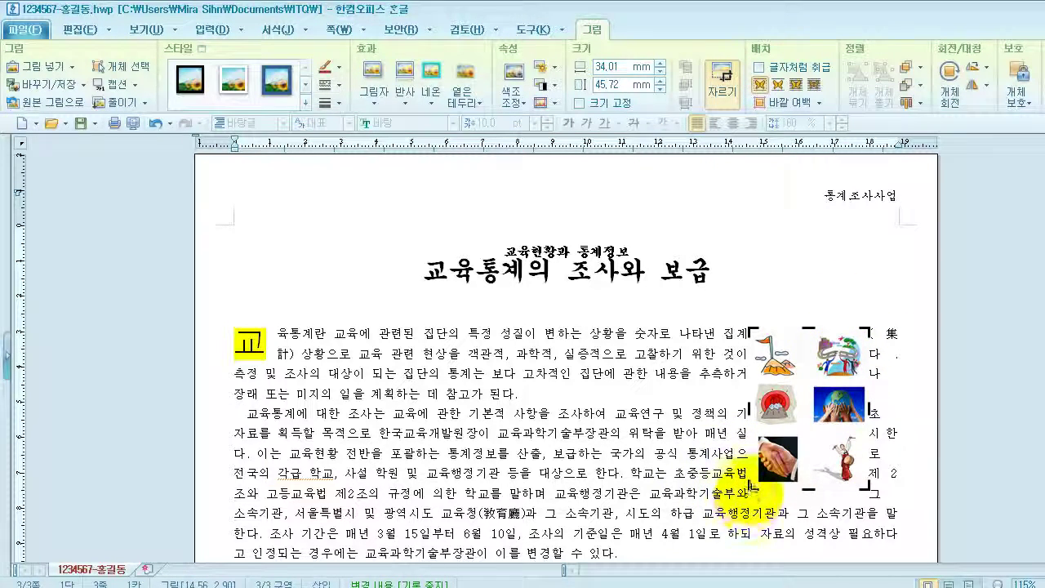
mouse_move(750, 490)
left_mouse_down()
mouse_move(798, 433)
mouse_move(815, 397)
mouse_move(809, 382)
left_mouse_up()
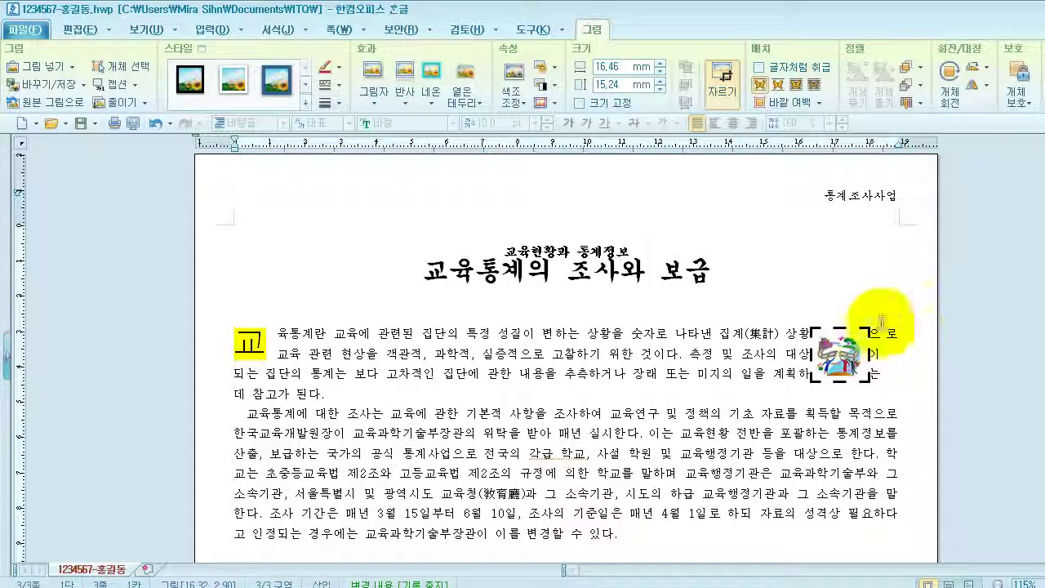
Step: Set the cropped picture to 50 mm wide and 30 mm high with its size locked, and a 3 mm left outer margin
double_click(845, 357)
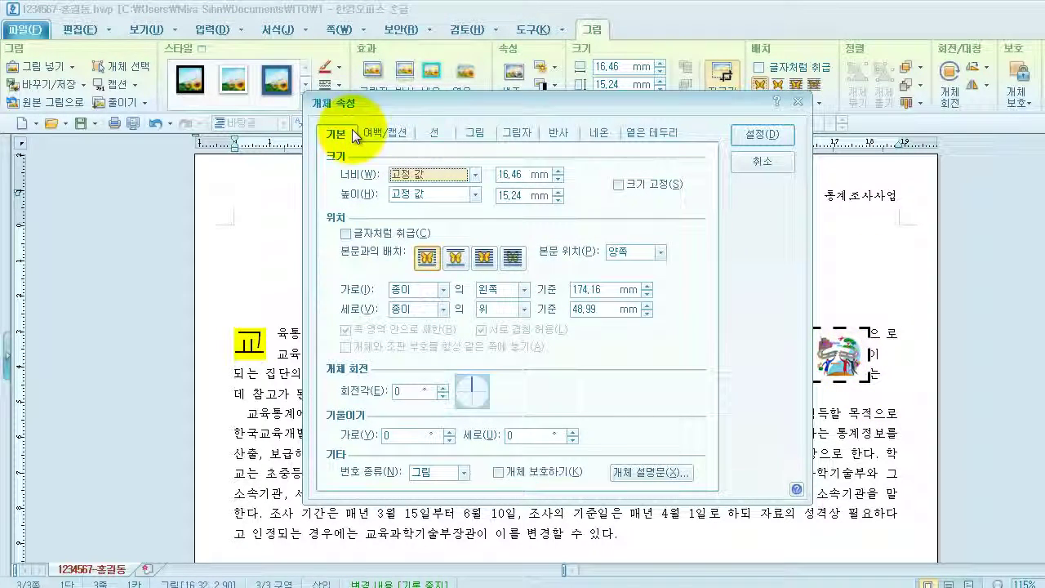
left_click(507, 172)
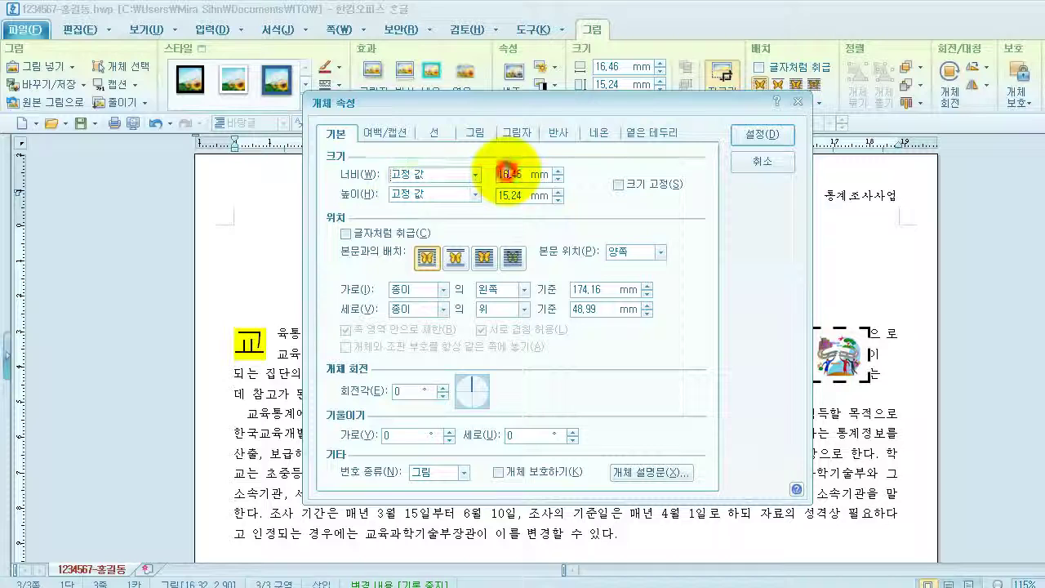
type("50")
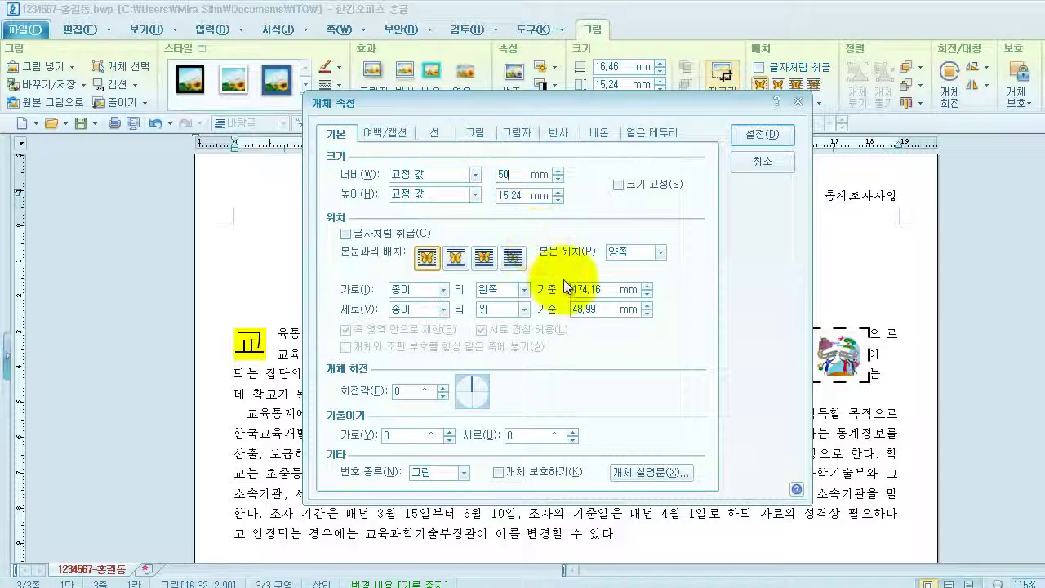
left_click(504, 196)
type("30")
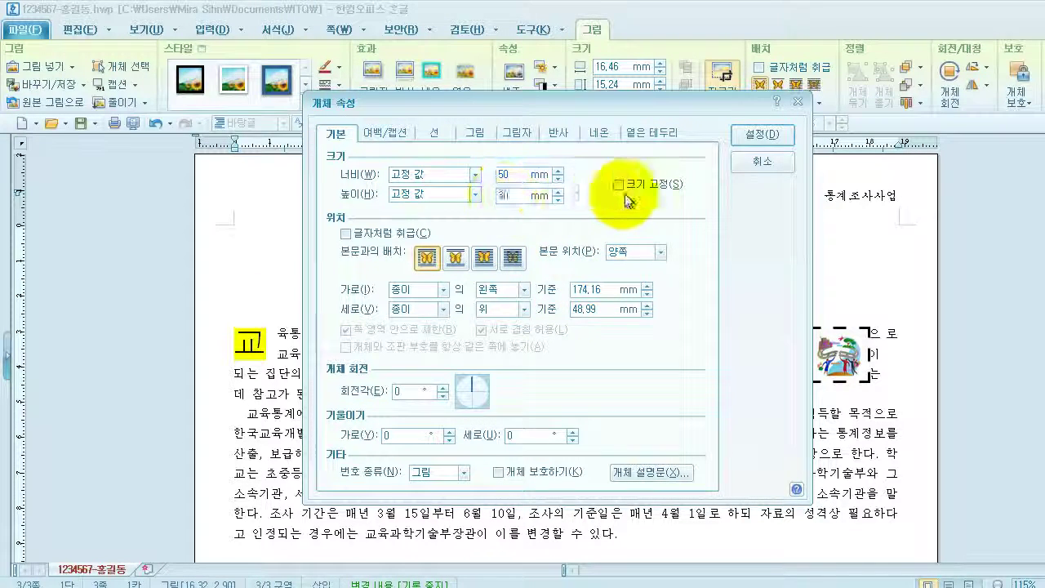
left_click(620, 186)
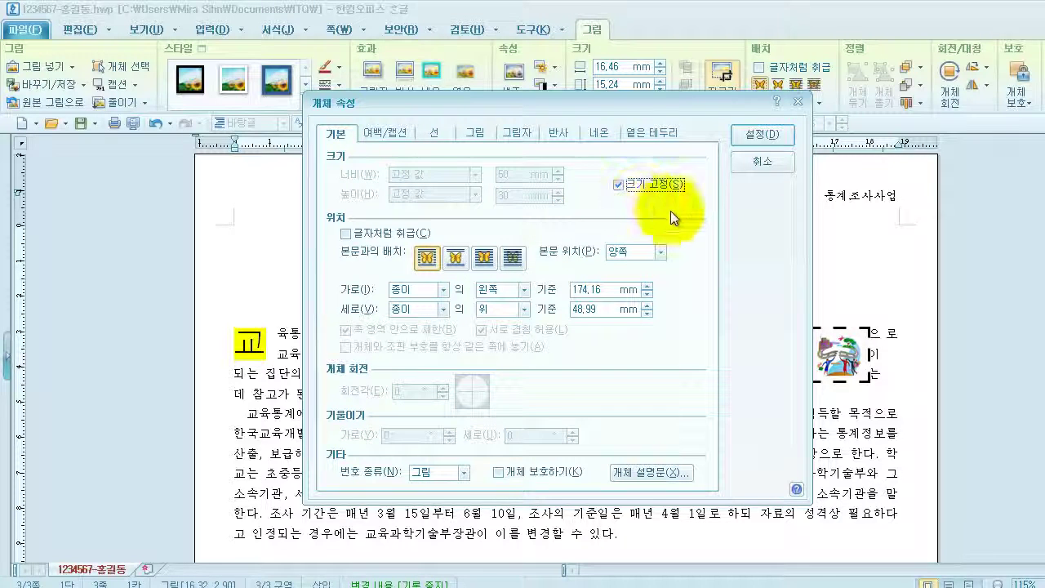
left_click(397, 132)
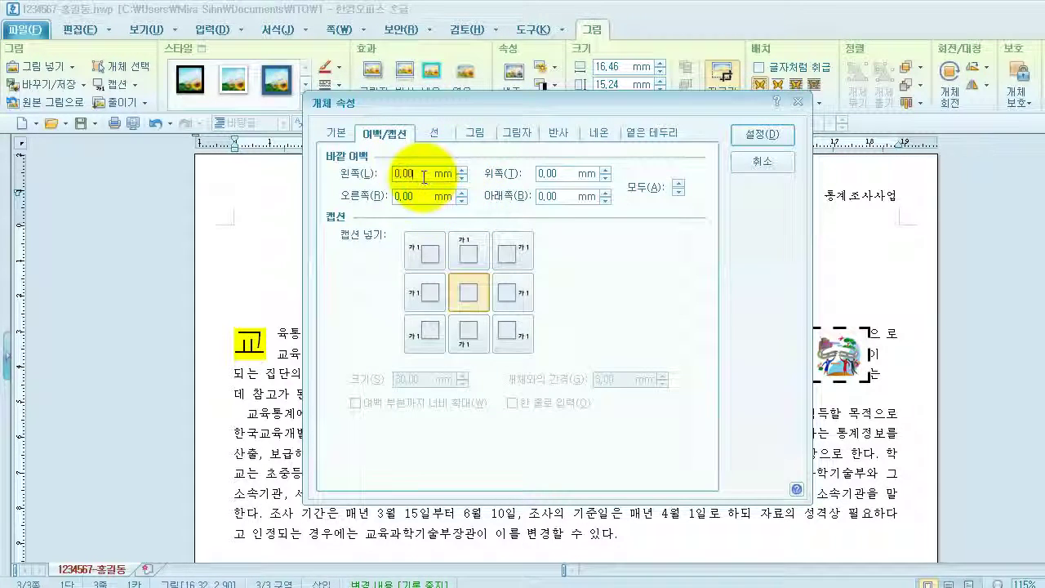
type("3")
left_click(751, 136)
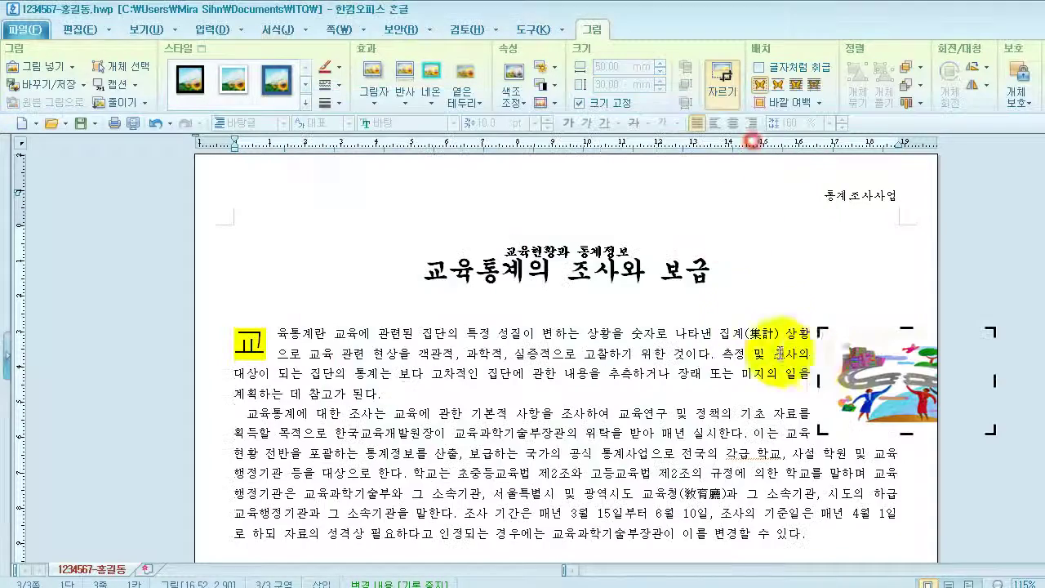
Step: Move the cropped picture left beside the opening body paragraphs, nudging it toward the right edge of the body text
left_click_drag(869, 387, 838, 376)
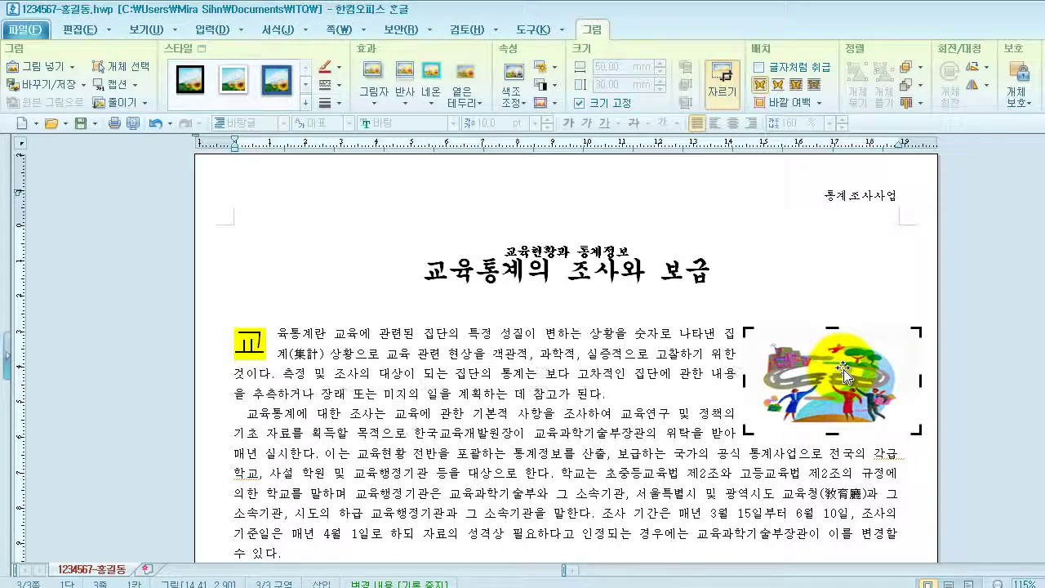
key("Left")
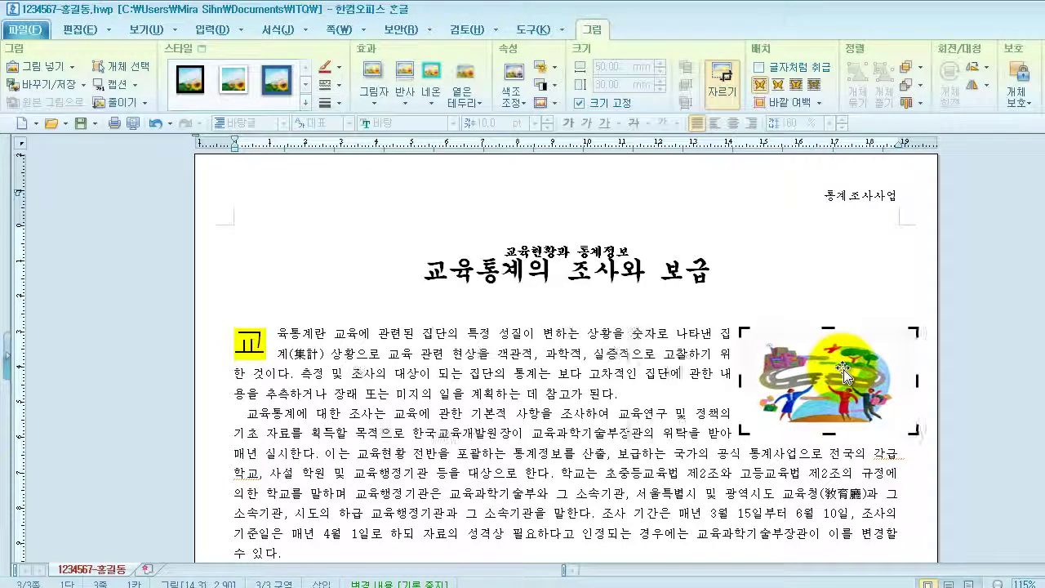
key("Left")
key("Left")
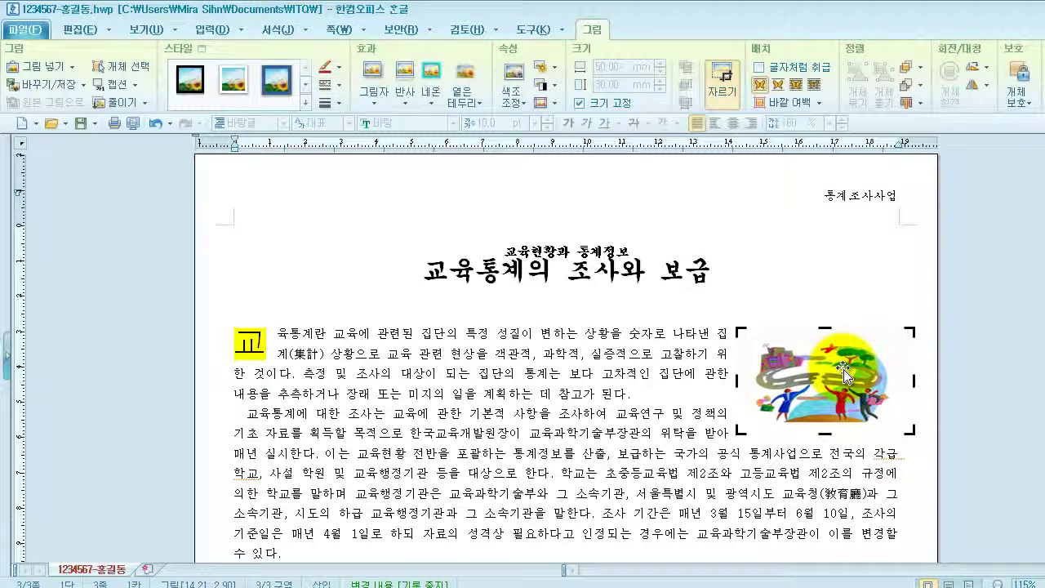
key("Left")
key("Left")
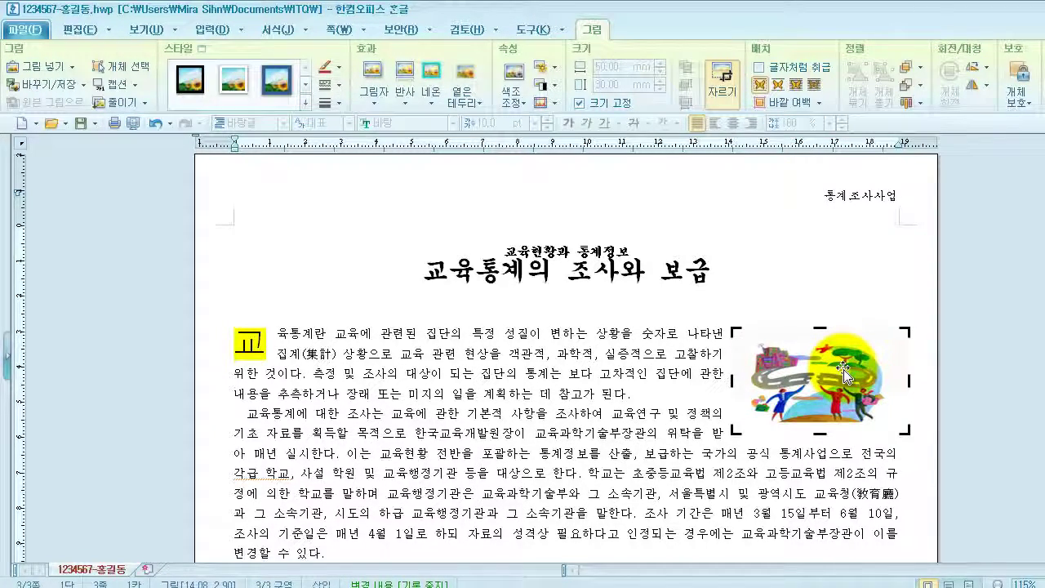
Step: Insert a footnote after 초중등교육법 in the second body paragraph, using the circled Korean number format ㉮,㉯,㉰
left_click(708, 472)
scroll(735, 368, "down", 5)
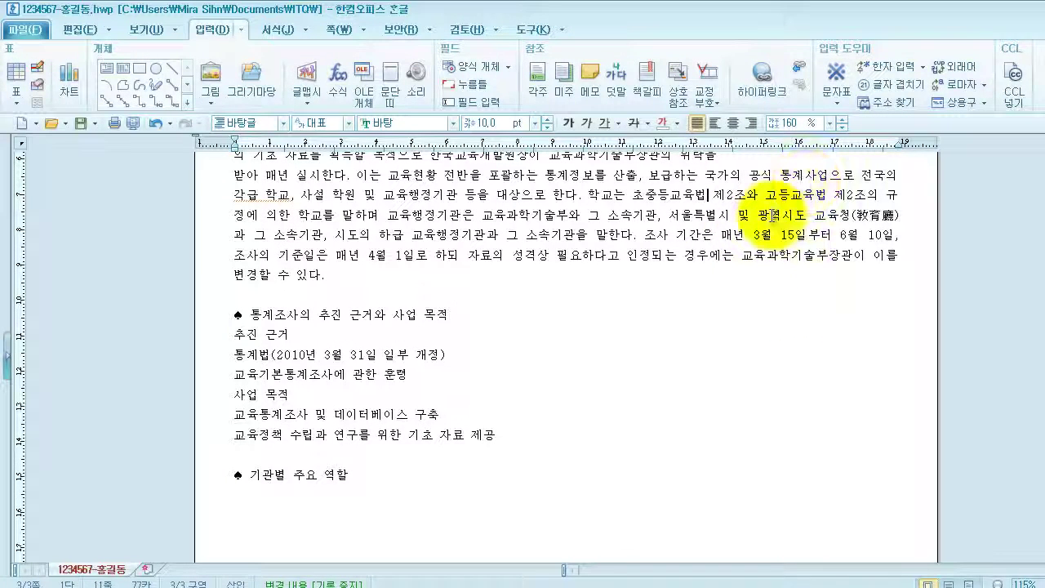
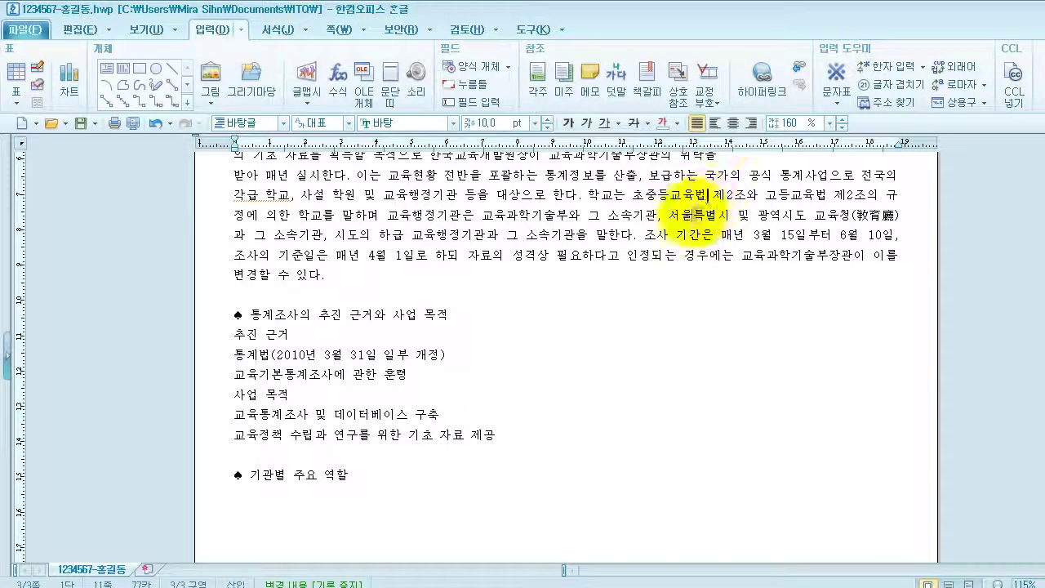
left_click(539, 87)
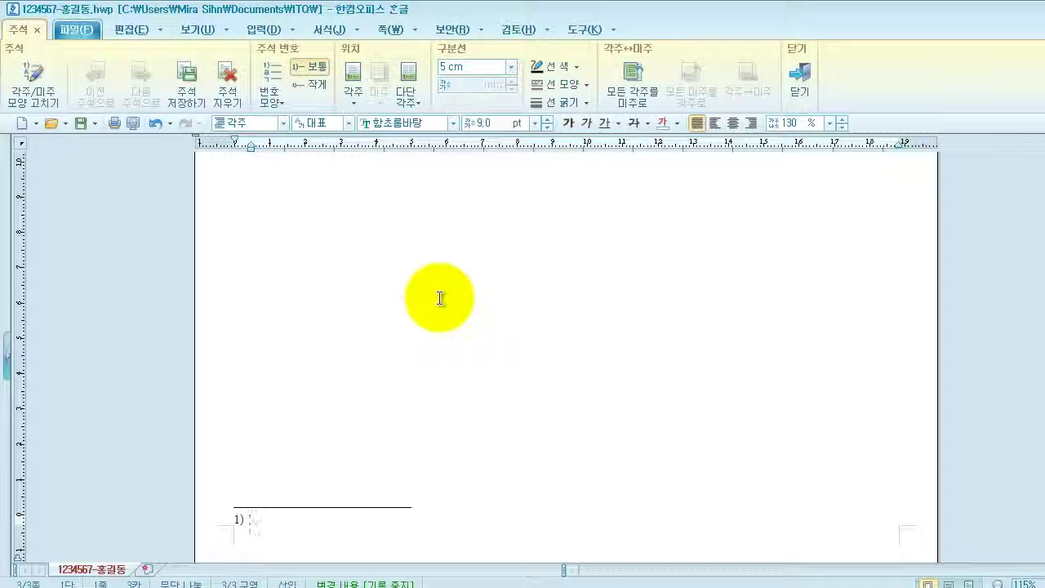
left_click(34, 96)
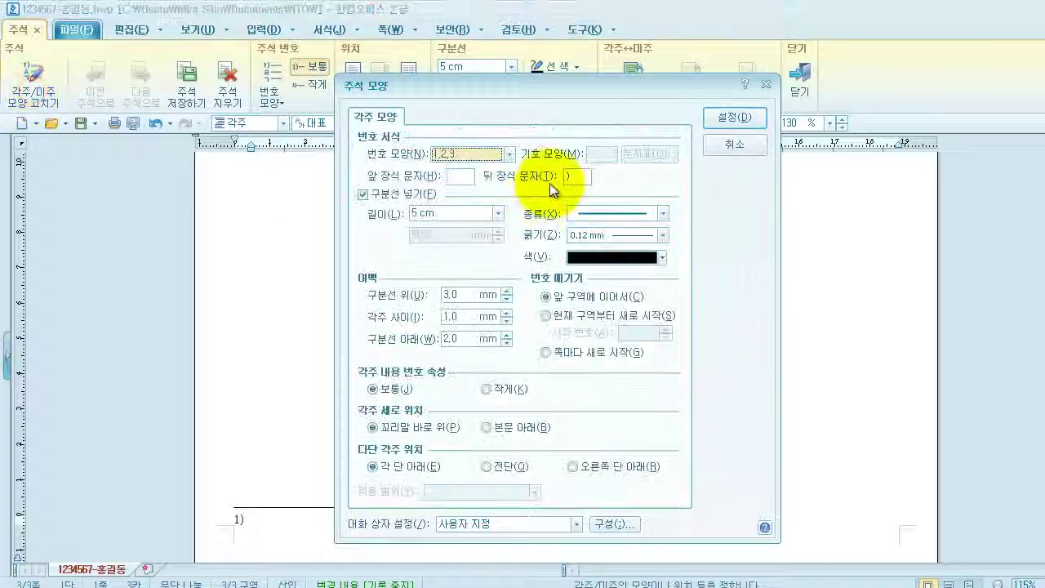
left_click(510, 156)
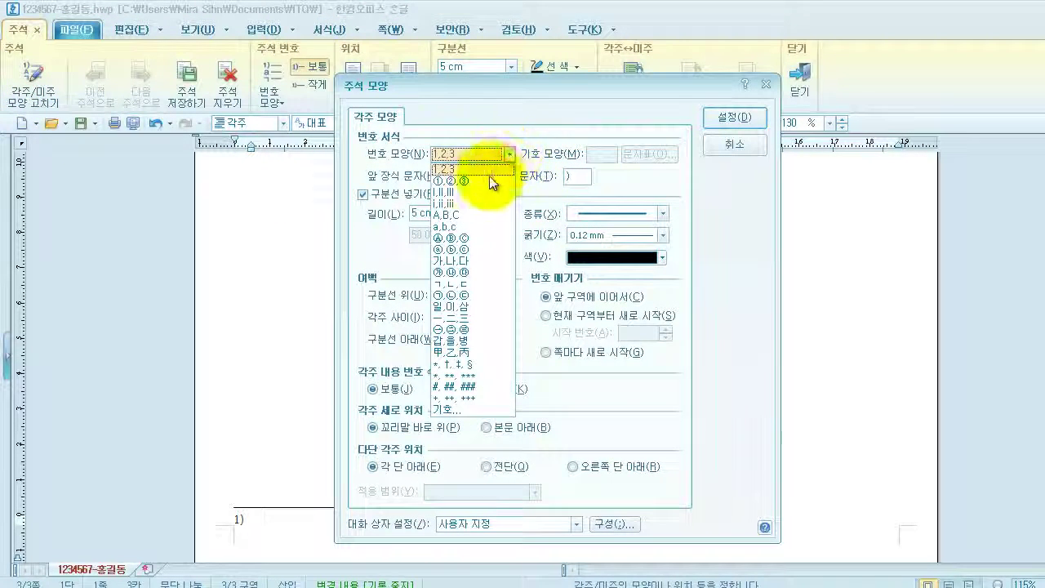
left_click(470, 277)
left_click(733, 116)
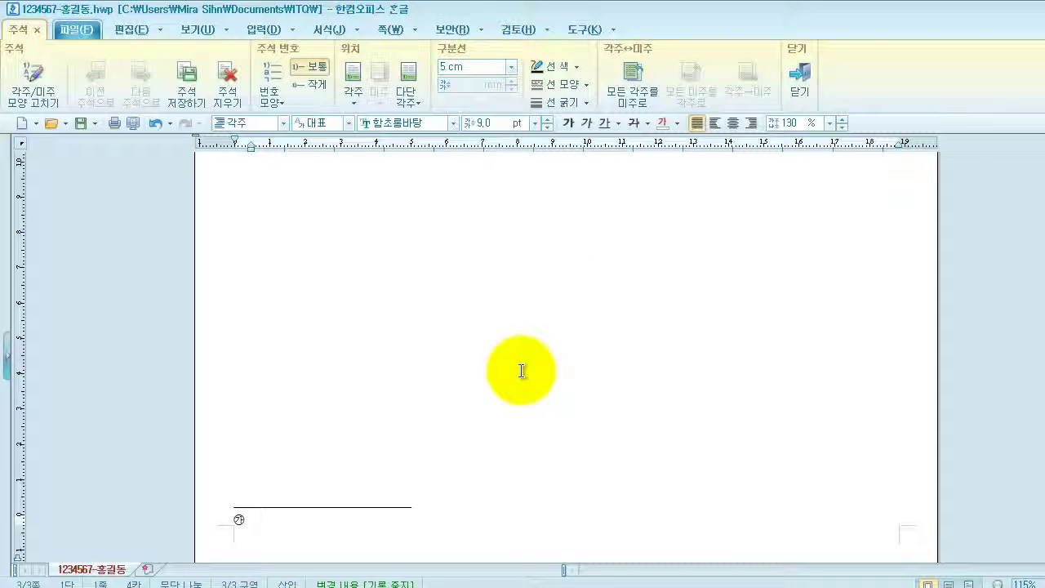
Step: Enter the footnote text 교육기본법 제9조에 따라 초중등 교육에 관한 사항을 정함을 목적으로 하는 법령 in 바탕, 10 pt, and return to the body
type("교육기본법 제9조에 따라 초중등 교육에 관한 사항을 정함을 목적으로 하는 법령.")
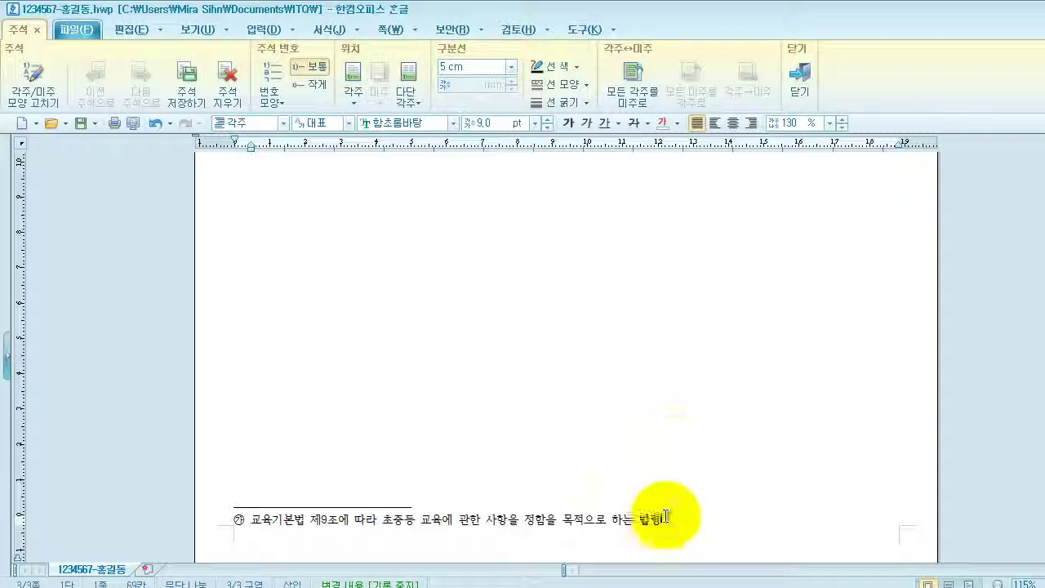
left_click_drag(678, 522, 210, 503)
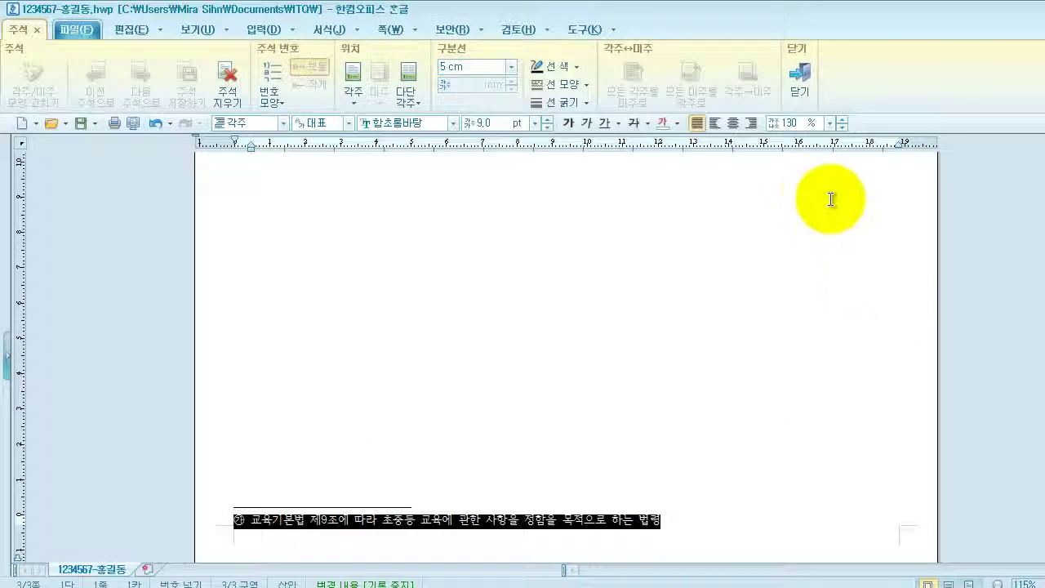
left_click(454, 122)
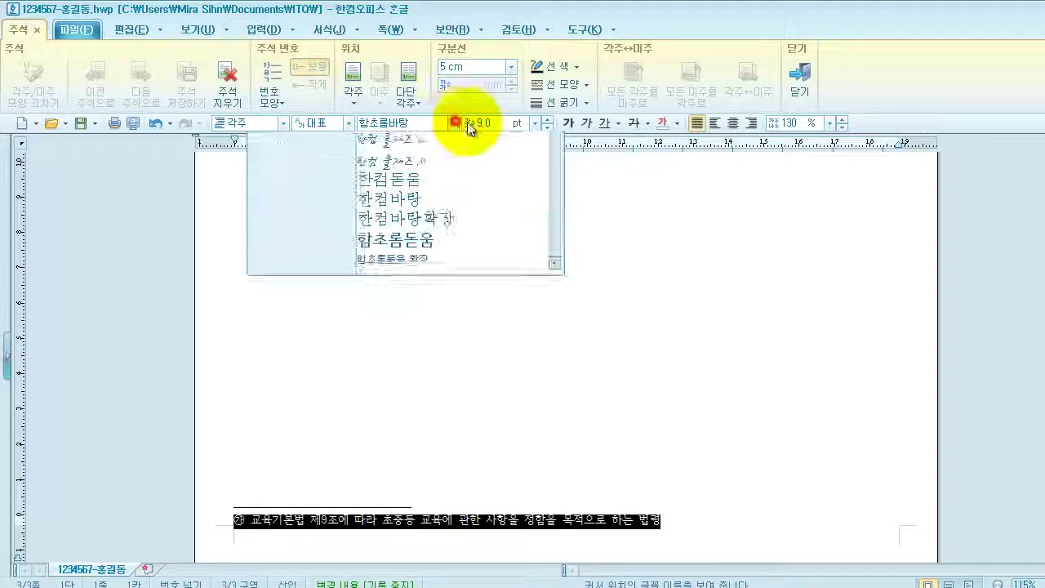
left_click_drag(550, 243, 560, 150)
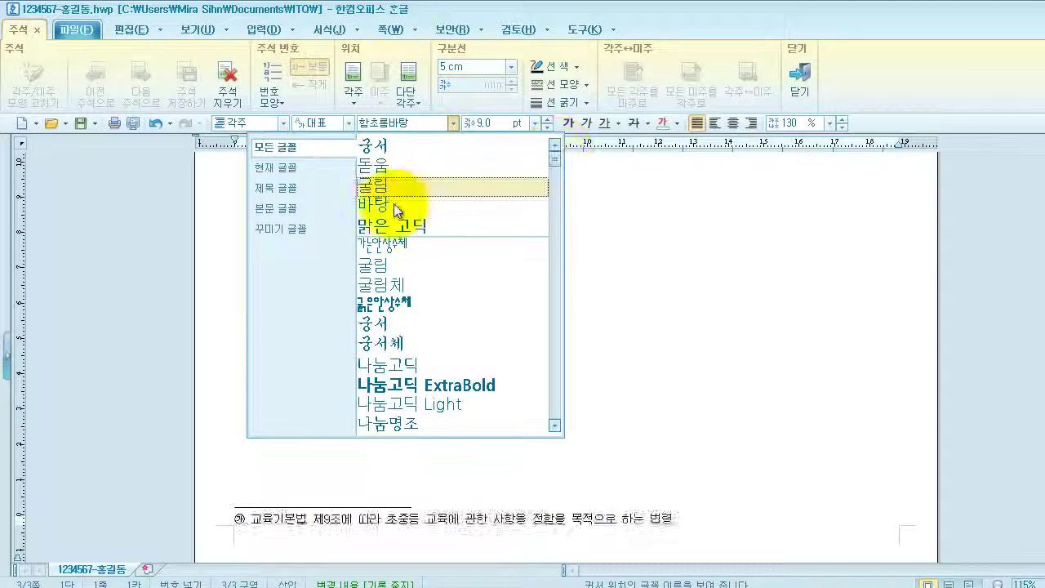
left_click(394, 203)
left_click(546, 120)
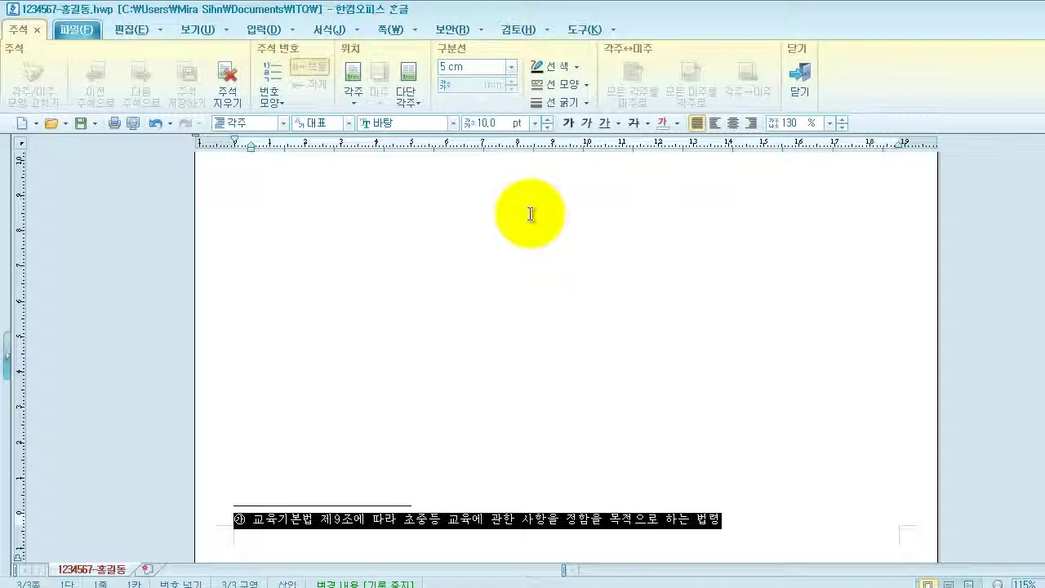
key("shift+Escape")
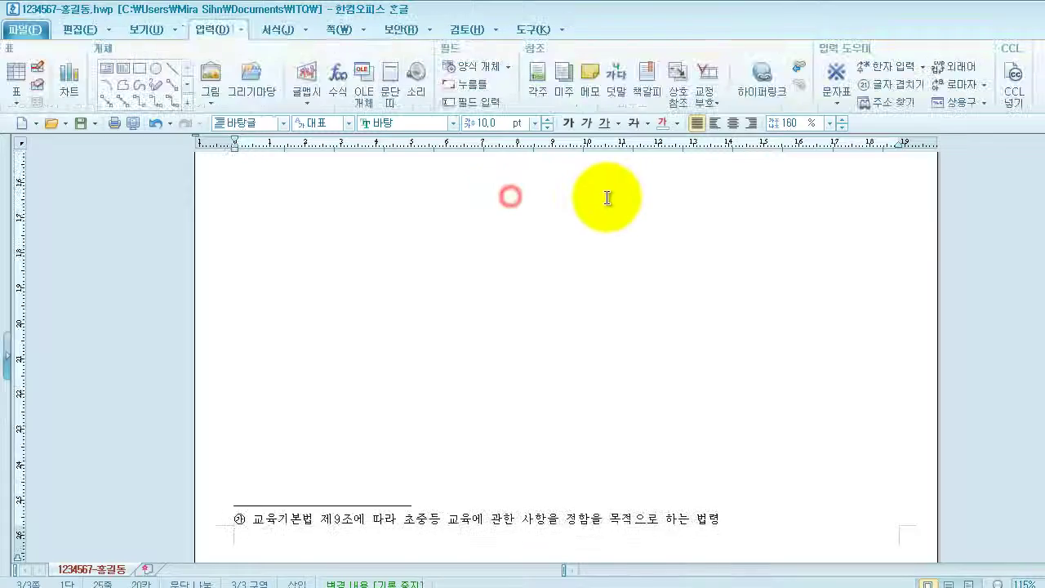
Step: Set the heading line ♠ 통계조사의 추진 근거와 사업 목적 to the 굴림 font at 18 pt
scroll(613, 200, "up", 8)
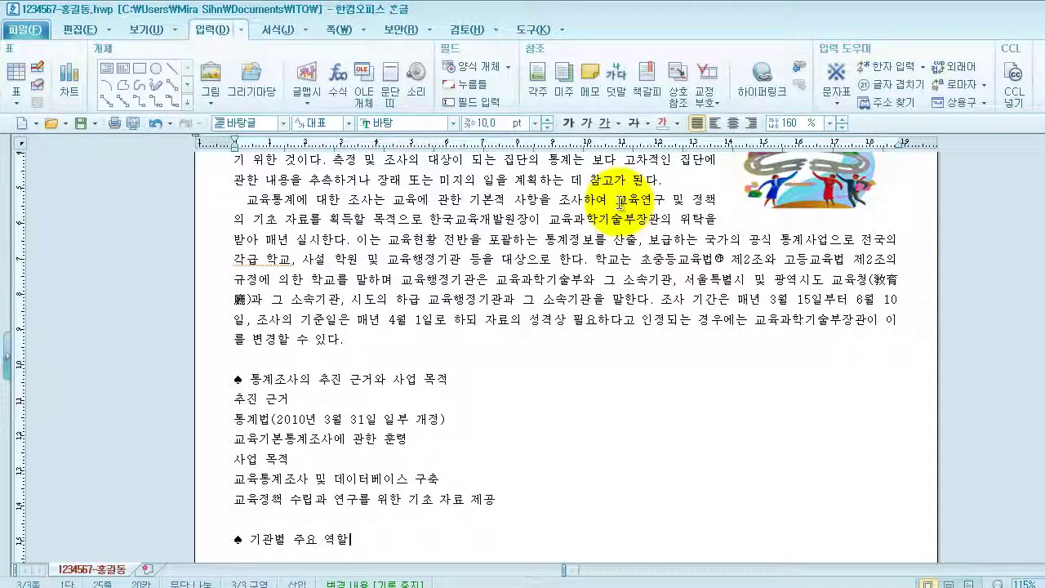
scroll(619, 202, "down", 1)
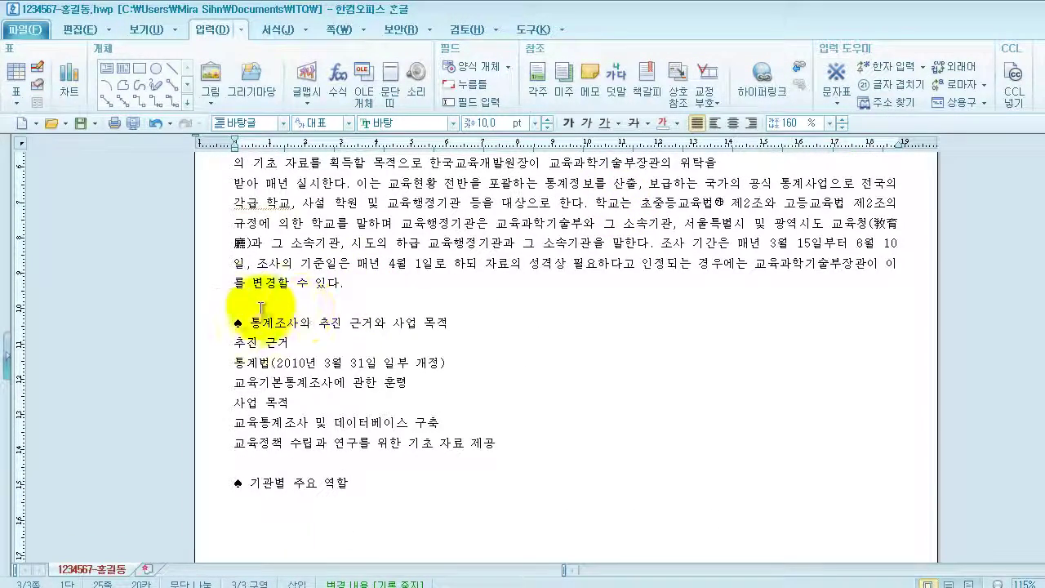
left_click(207, 326)
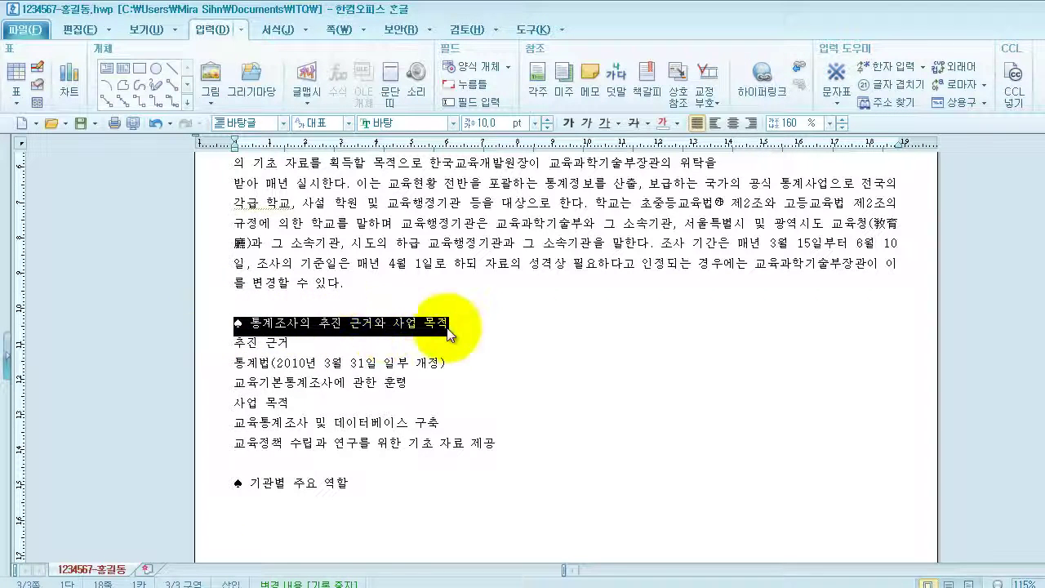
left_click(455, 124)
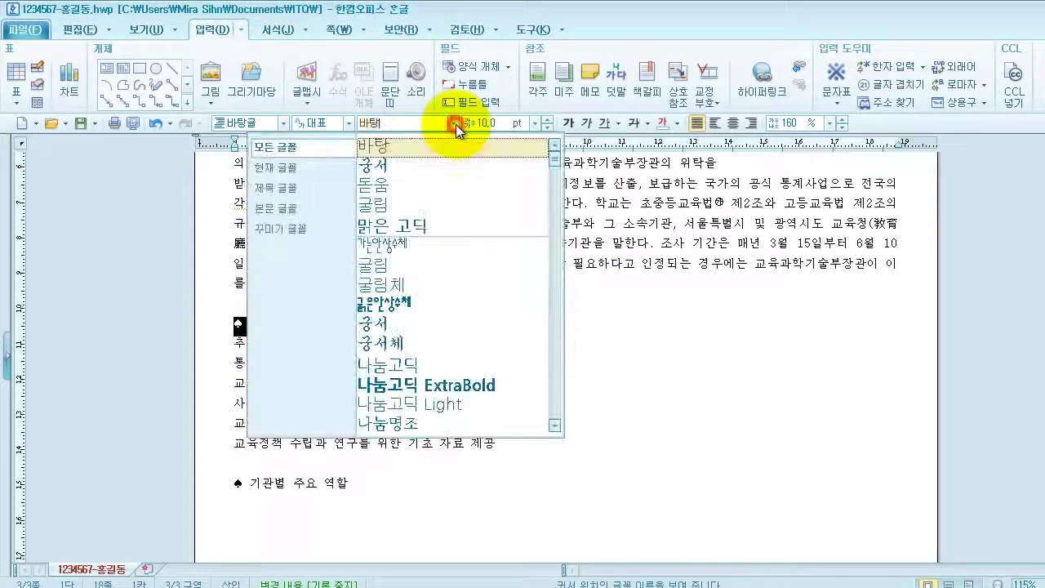
left_click(400, 205)
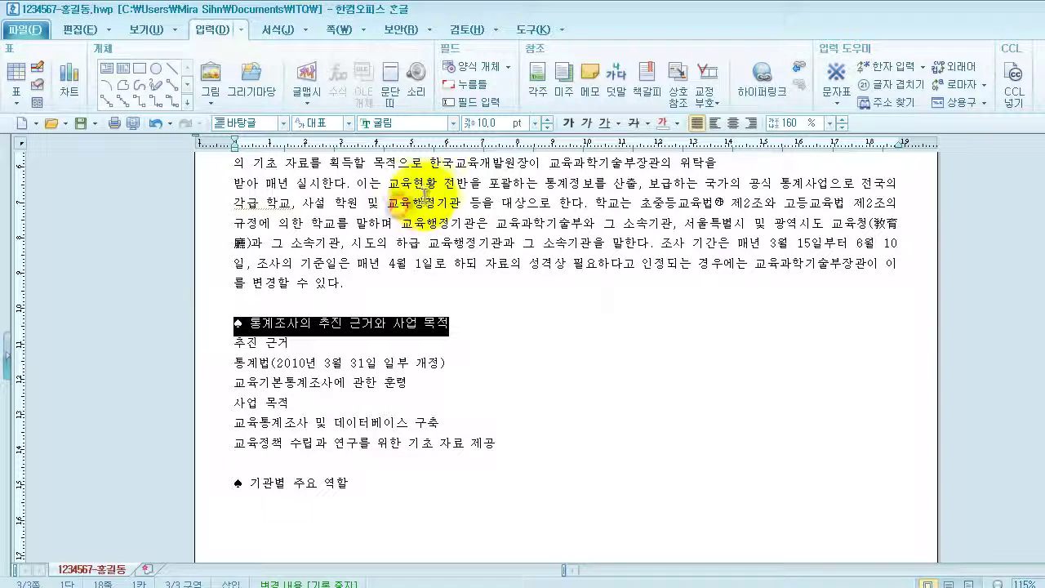
left_click(490, 122)
type("18")
key("Return")
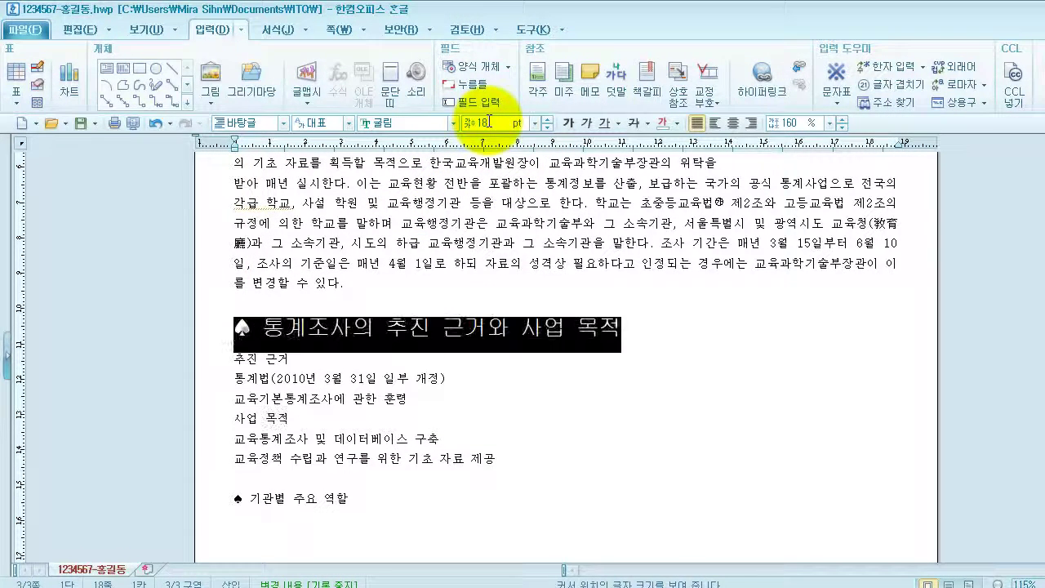
Step: Give the heading text 통계조사의 추진 근거와 사업 목적, without its ♠ symbol, white characters on blue shading
left_click(508, 327)
left_click_drag(263, 327, 628, 327)
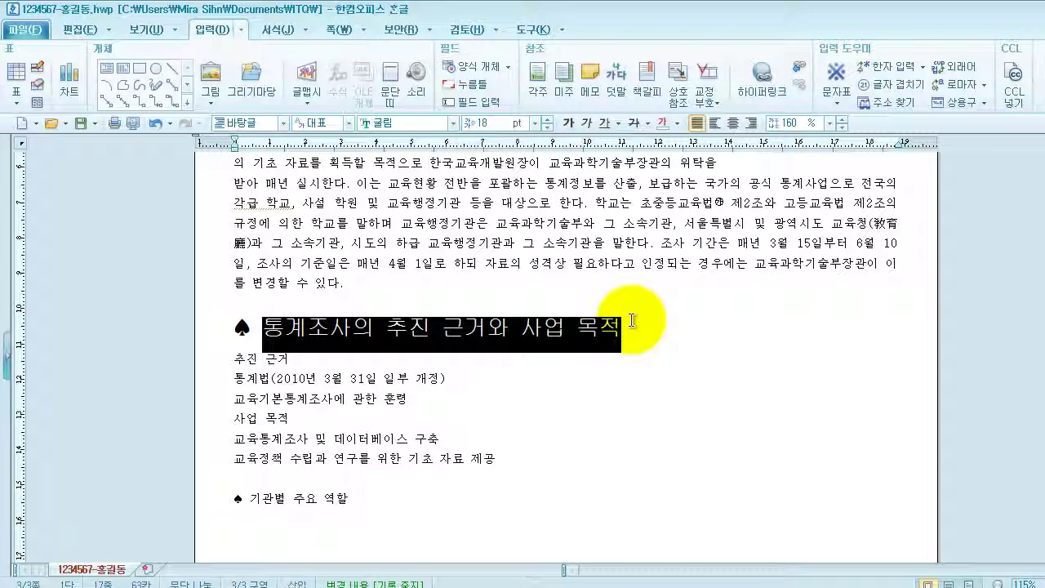
key("alt+l")
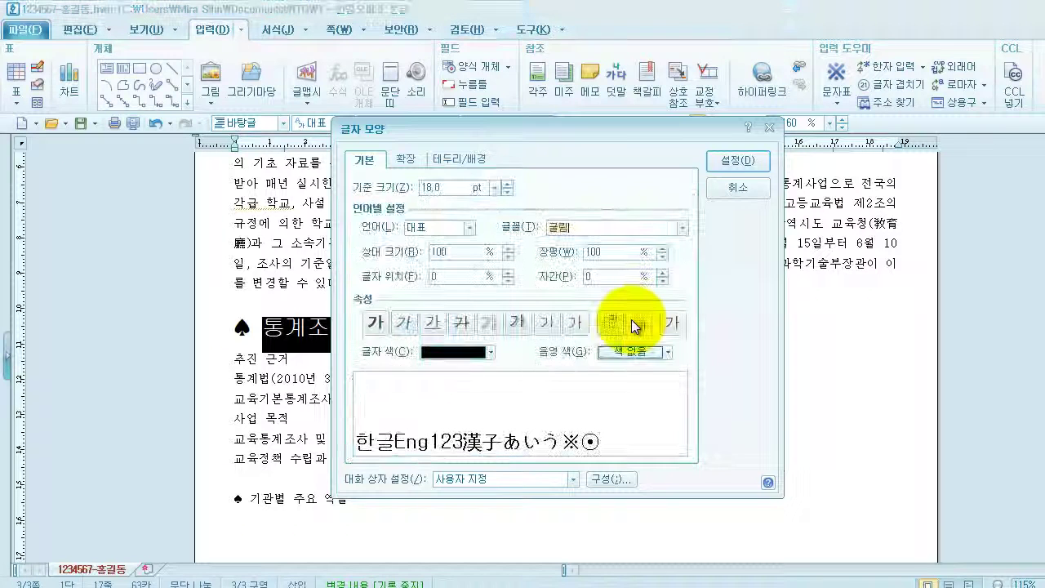
left_click(668, 352)
left_click(669, 395)
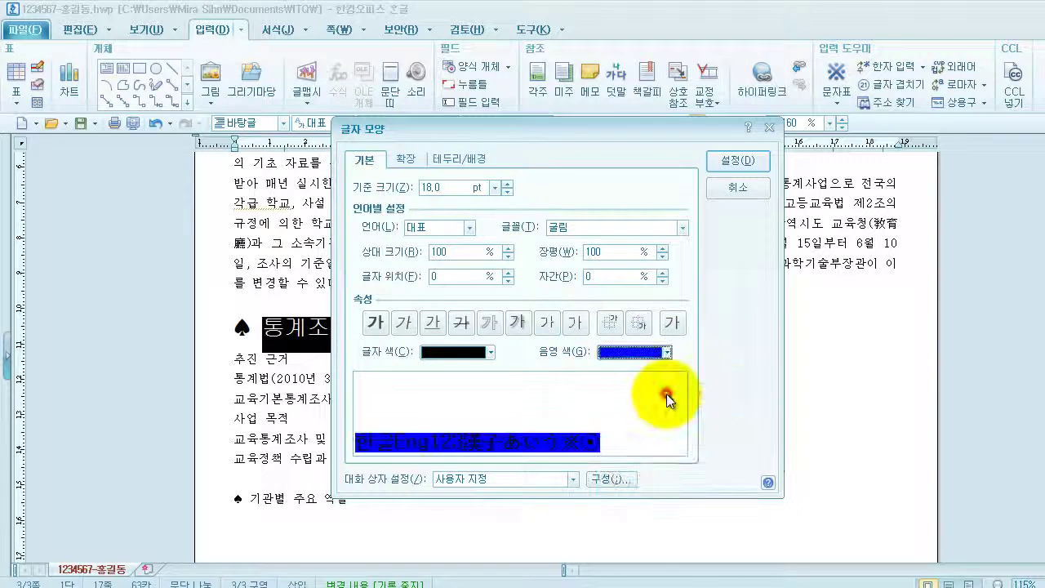
left_click(490, 352)
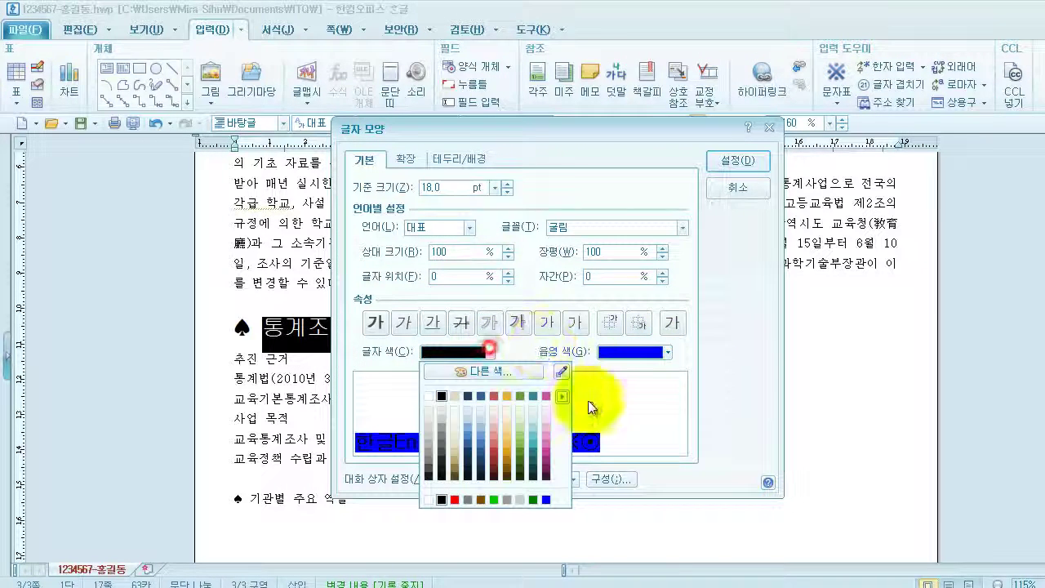
left_click(430, 395)
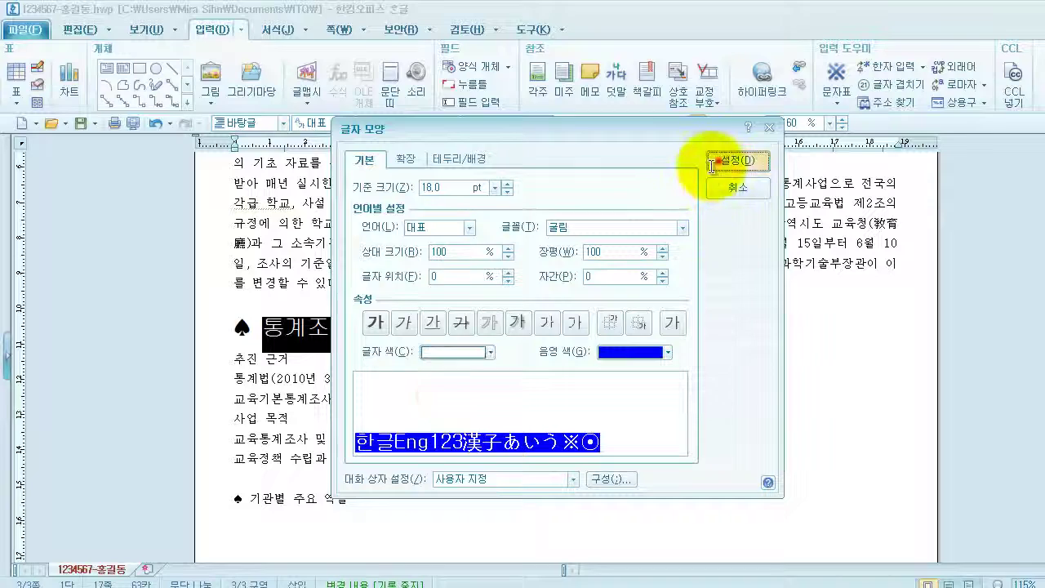
left_click(716, 161)
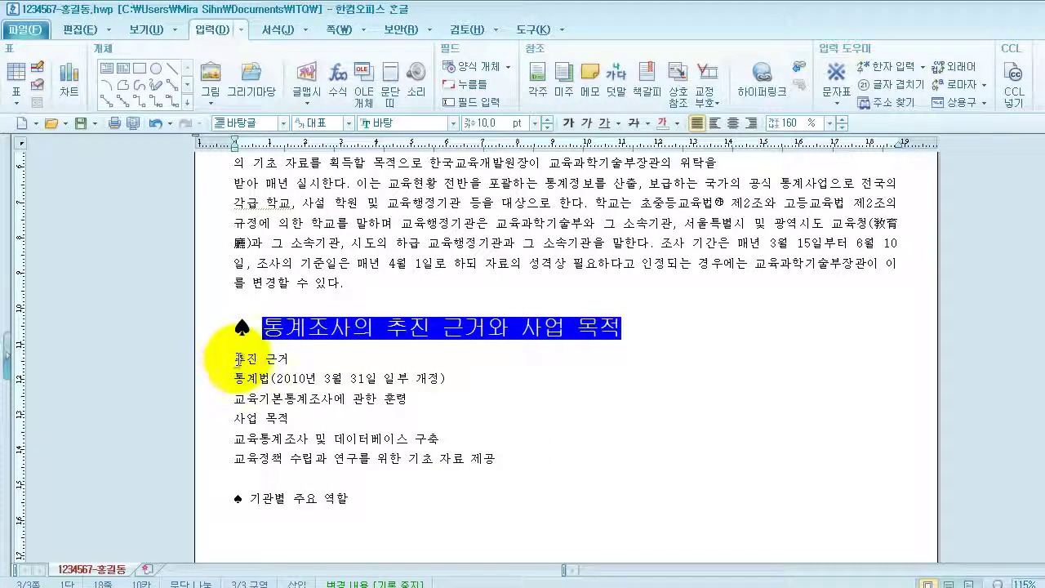
Step: Number the six lines from 추진 근거 to 교육정책 수립과 연구를 위한 기초 자료 제공 with the ①, (ㄱ), (a), 1) paragraph numbering style
left_click_drag(233, 360, 495, 460)
scroll(474, 457, "down", 1)
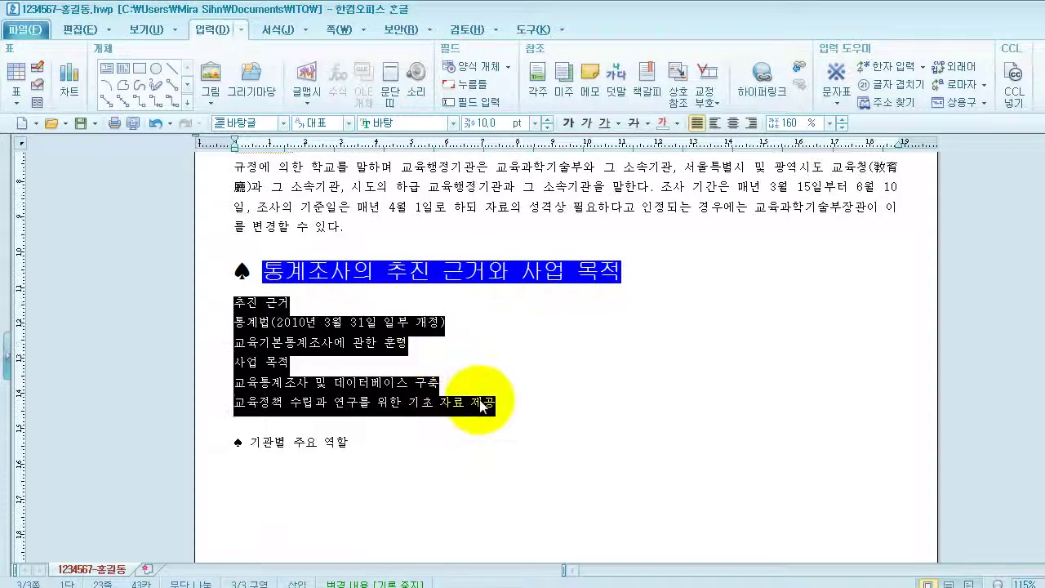
right_click(253, 331)
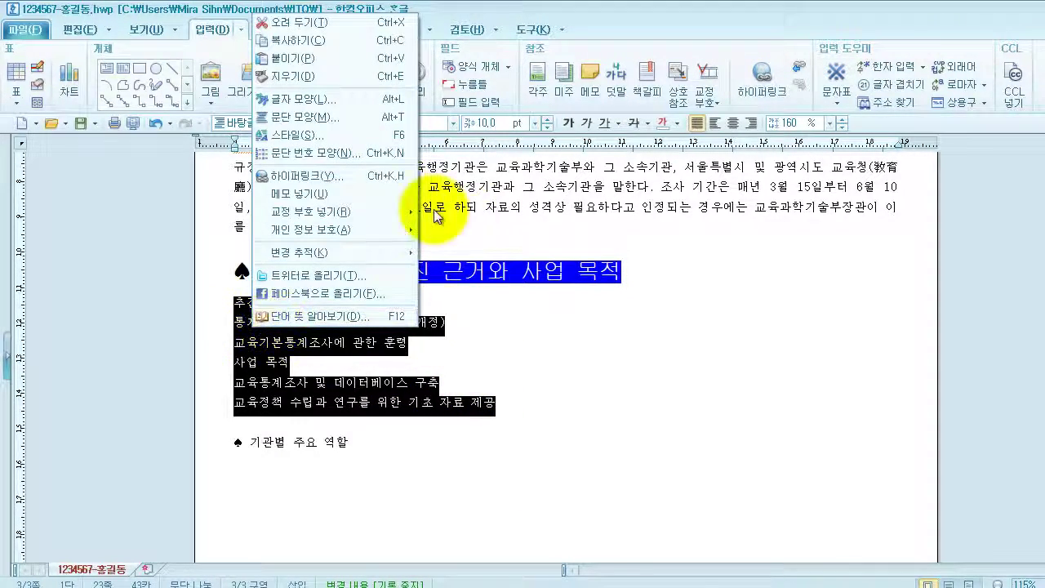
left_click(327, 156)
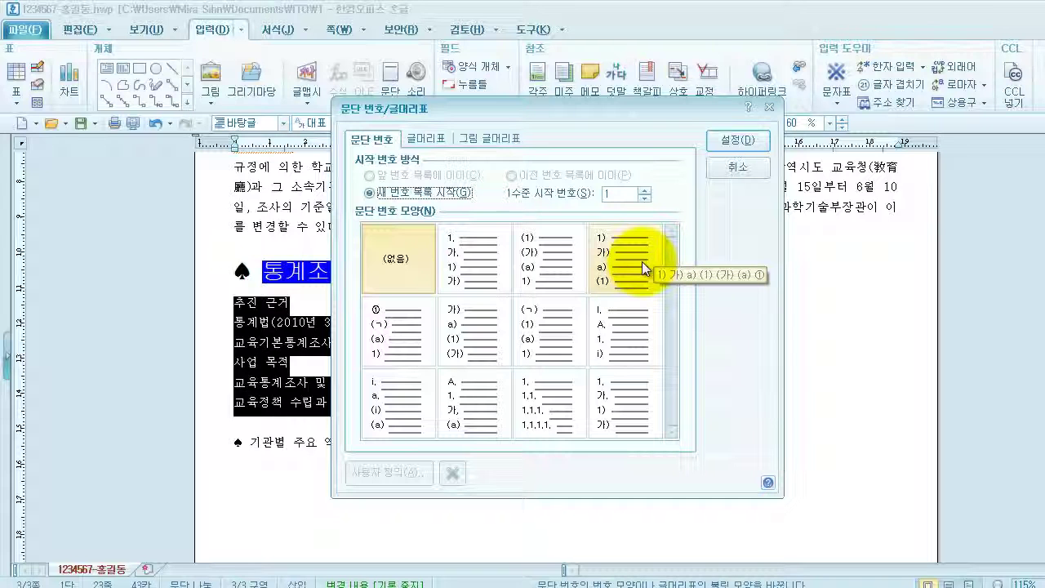
double_click(384, 318)
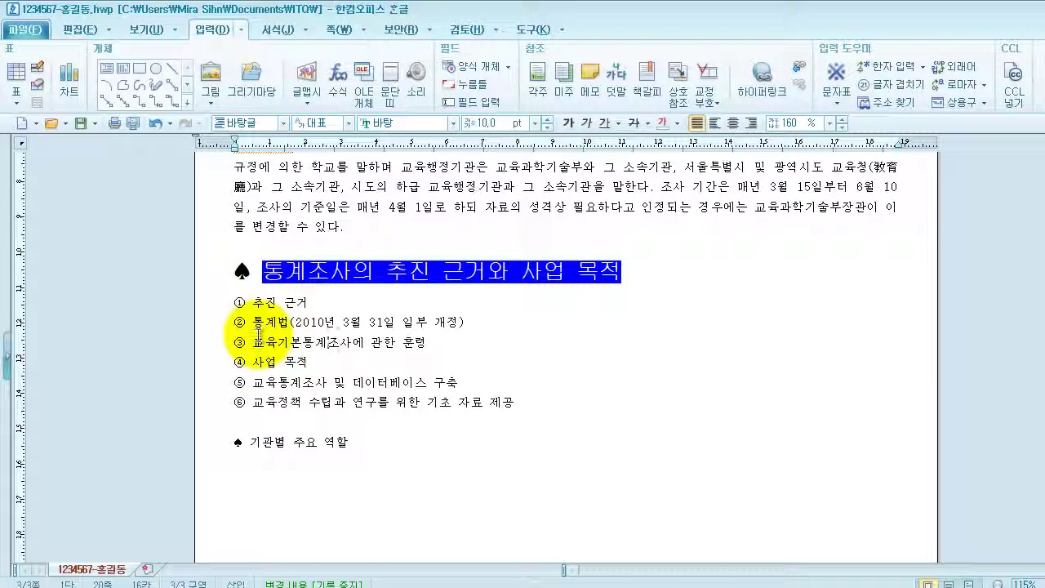
Step: Demote the two lines under 추진 근거, 통계법 and 교육기본통계조사에 관한 훈령, by one numbering level
left_click_drag(256, 325, 478, 338)
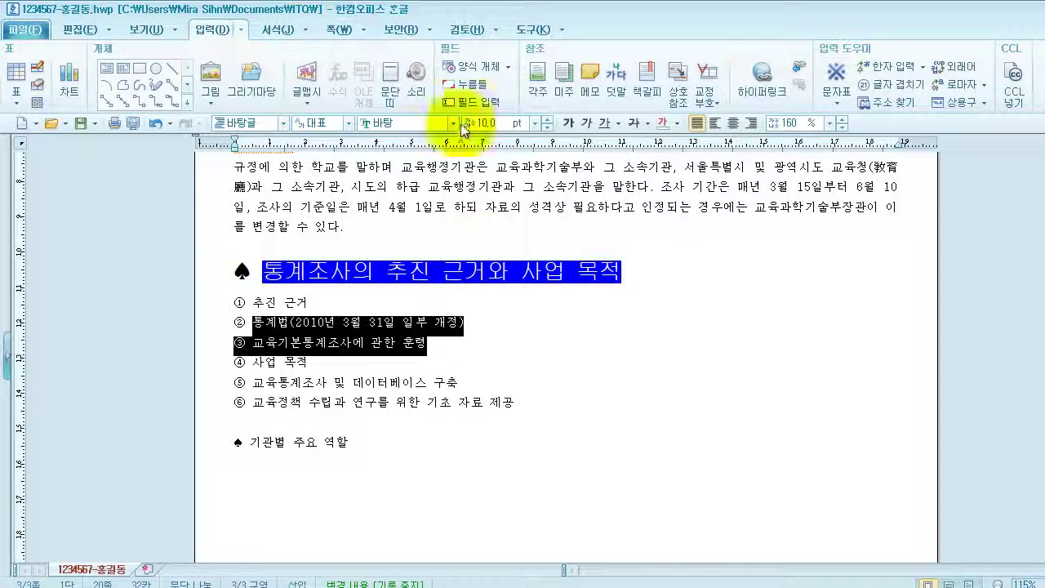
left_click(279, 29)
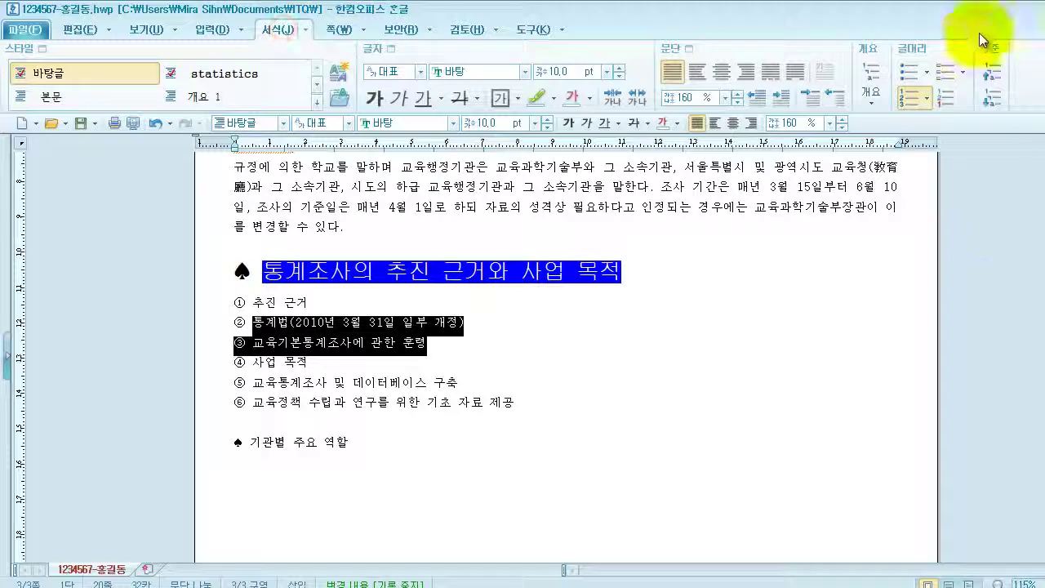
left_click(995, 95)
left_click(392, 371)
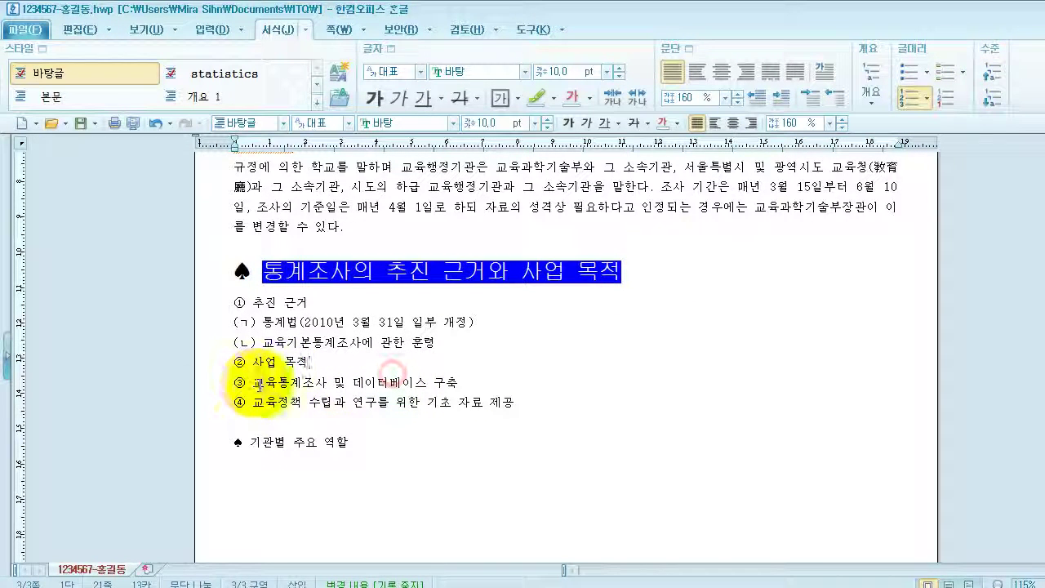
Step: Demote the two lines under 사업 목적, 교육통계조사 및 데이터베이스 구축 and 교육정책 수립과 연구를 위한 기초 자료 제공, by one numbering level
left_click_drag(253, 383, 514, 403)
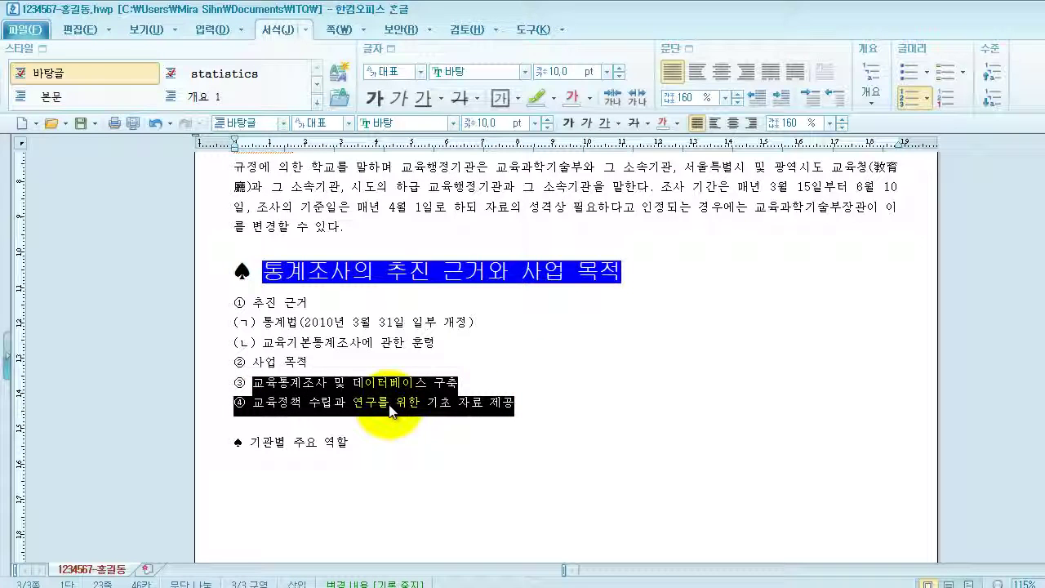
left_click(995, 100)
key("Down")
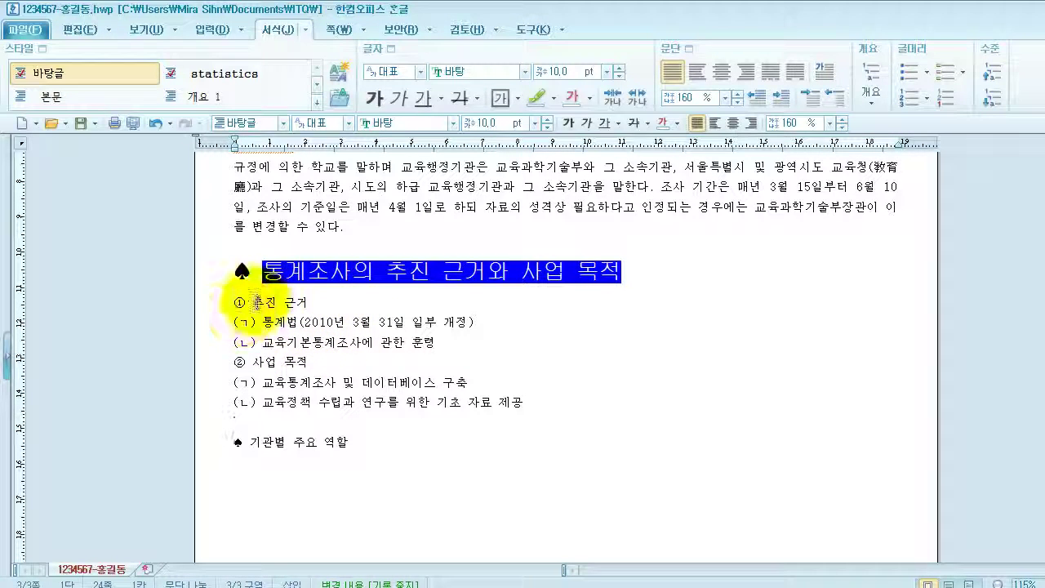
Step: Give all six numbered lines a 20 pt left margin and 180% line spacing
left_click_drag(215, 304, 537, 358)
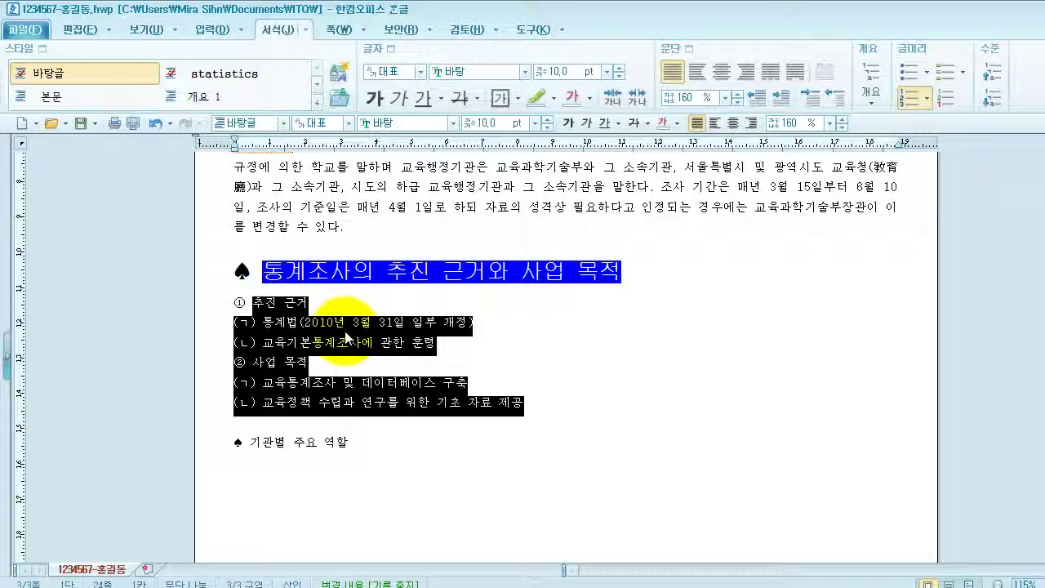
key("alt+t")
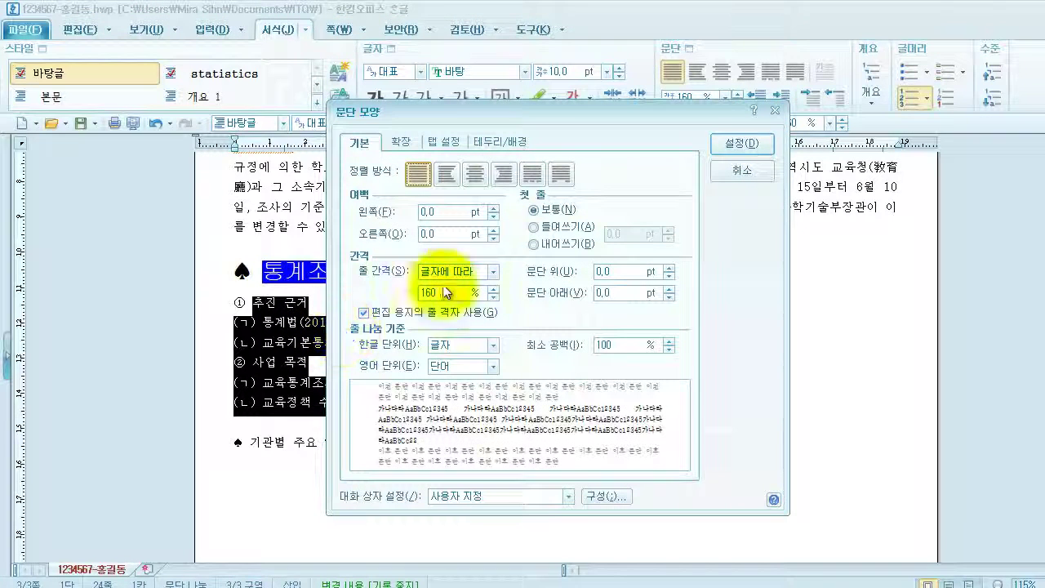
double_click(433, 214)
type("20")
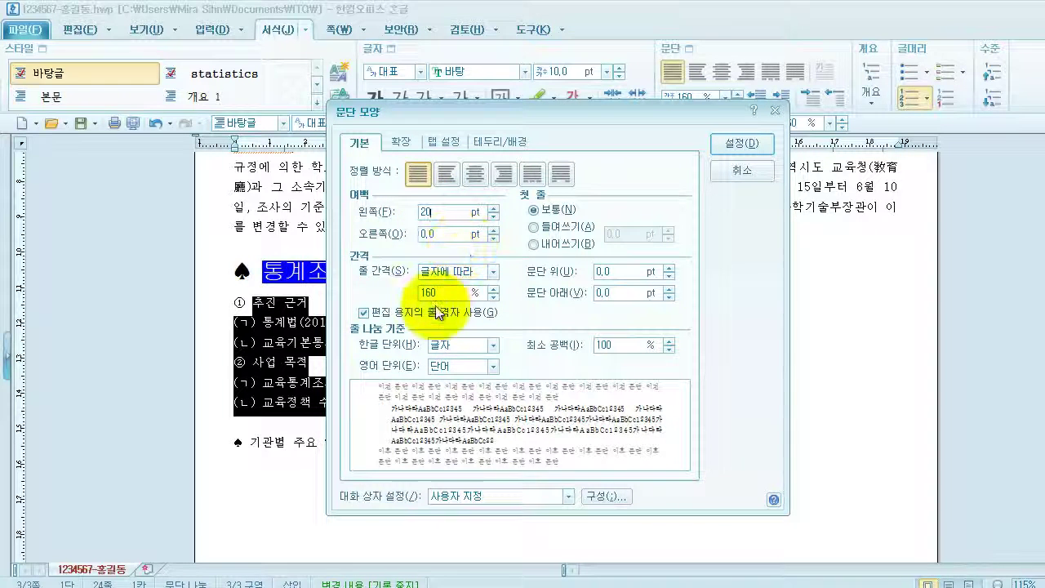
double_click(432, 291)
type("1")
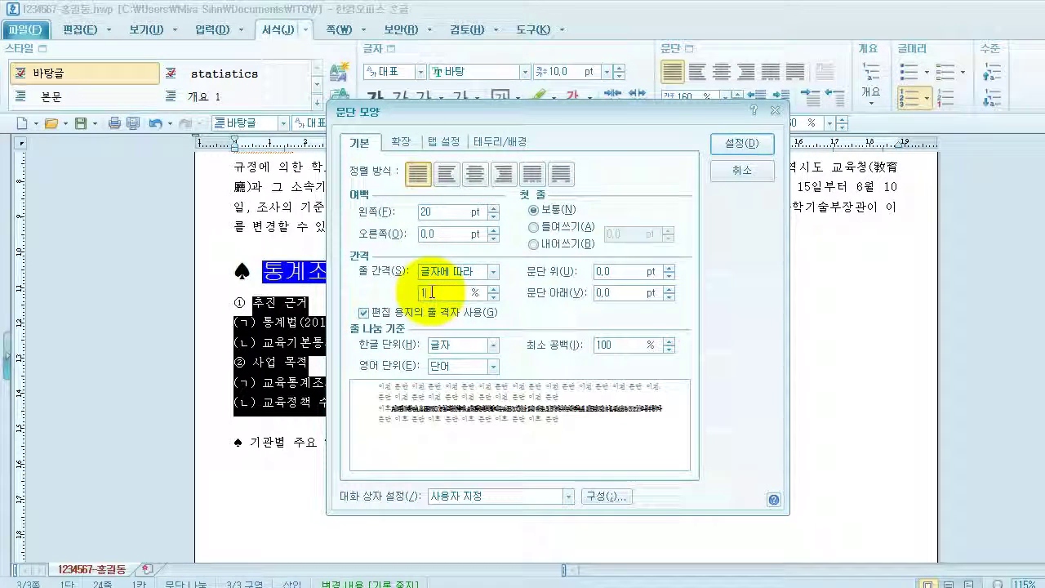
type("80")
left_click(739, 143)
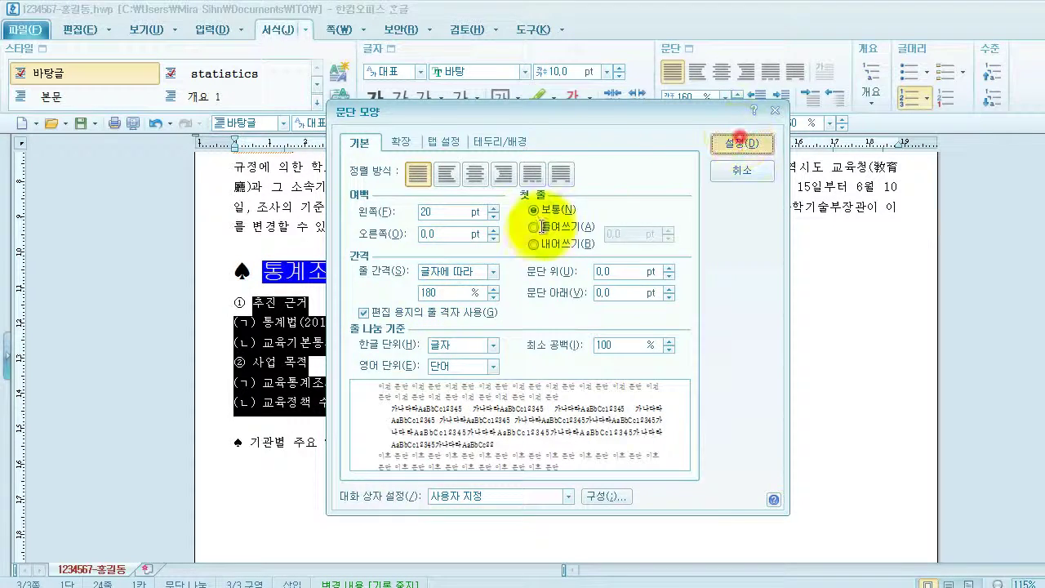
left_click(478, 301)
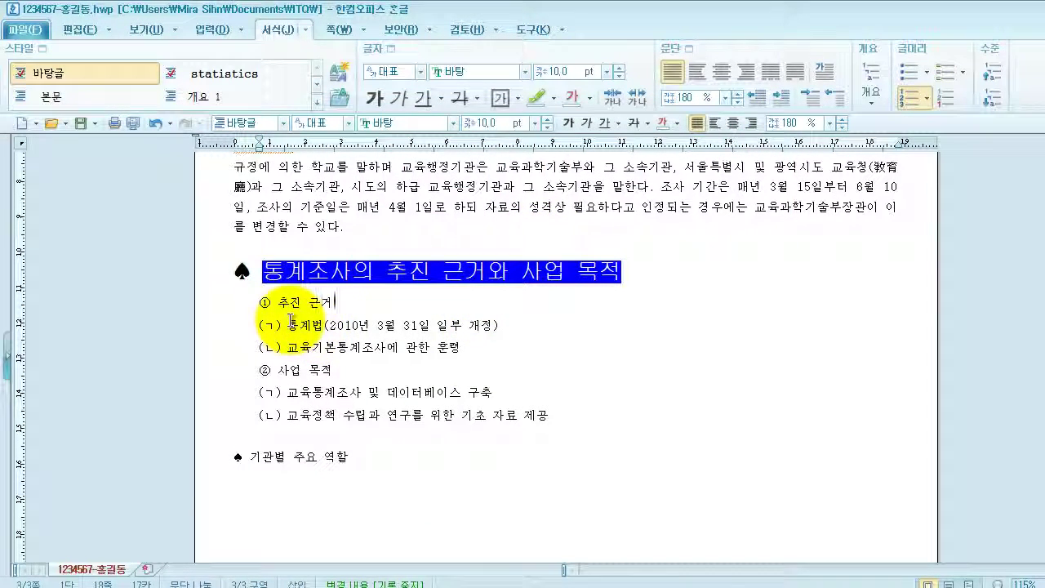
Step: Set the left margin of the two sub-items under 추진 근거 to 30 pt
left_click_drag(290, 320, 500, 344)
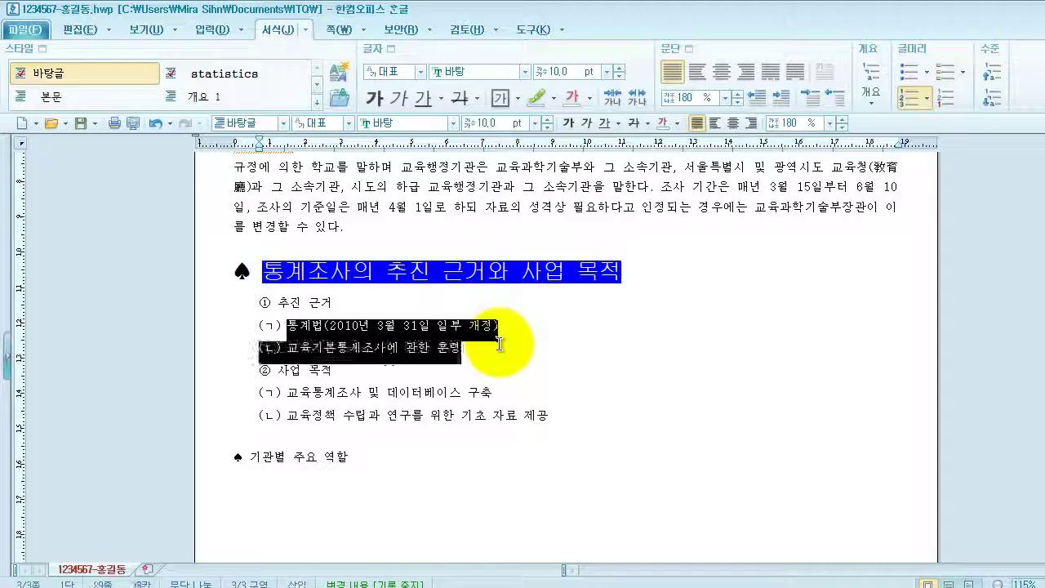
key("alt+t")
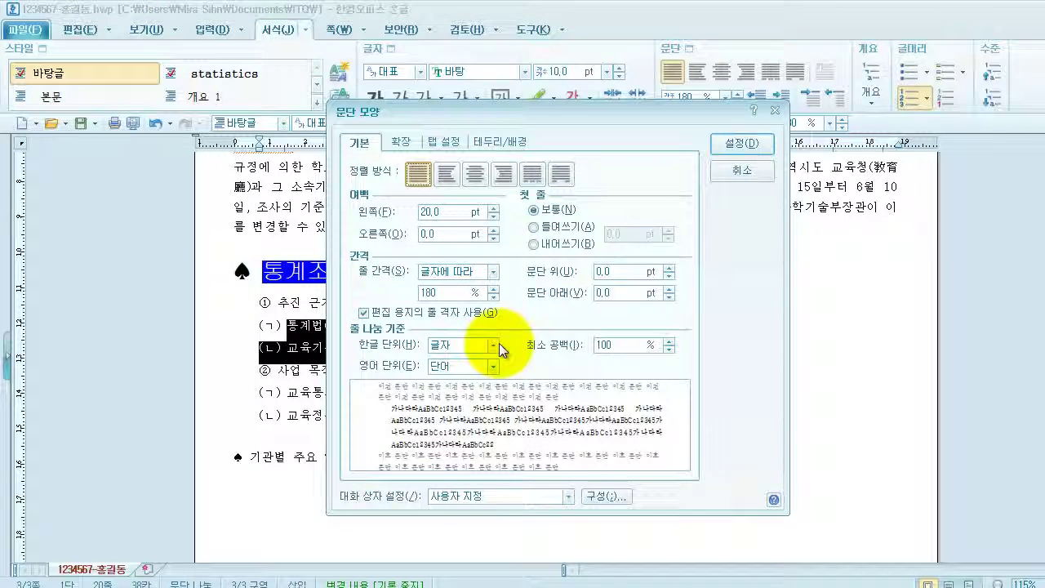
left_click(430, 212)
type("30")
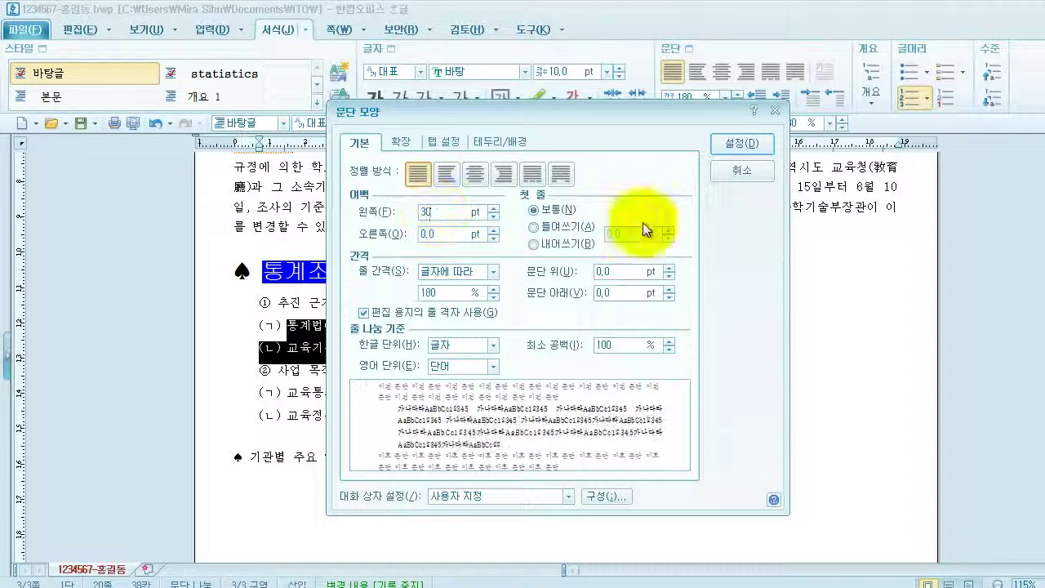
left_click(735, 143)
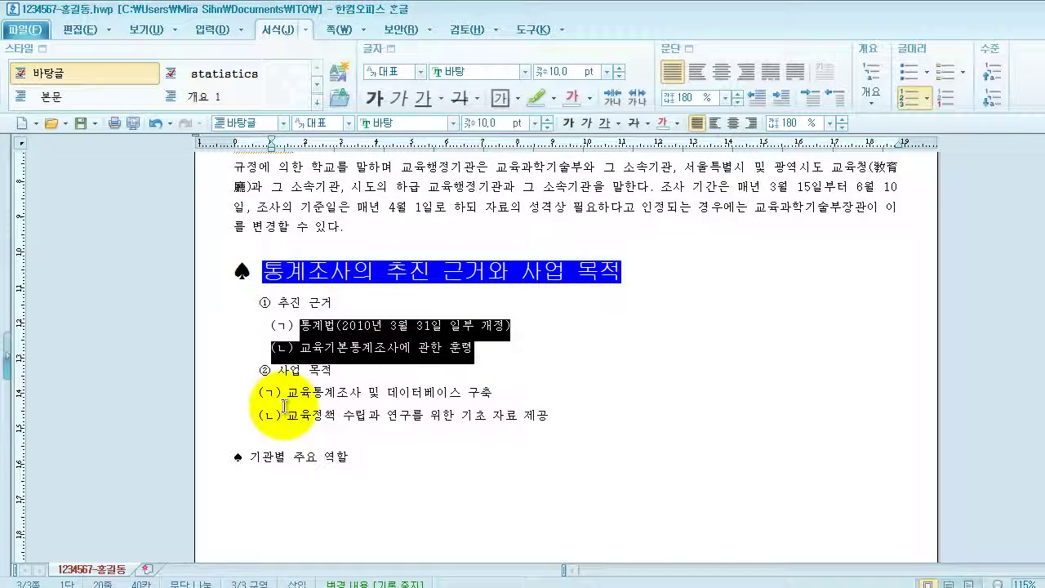
Step: Set the left margin of the two sub-items under 사업 목적 to 30 pt
left_click_drag(288, 394, 570, 417)
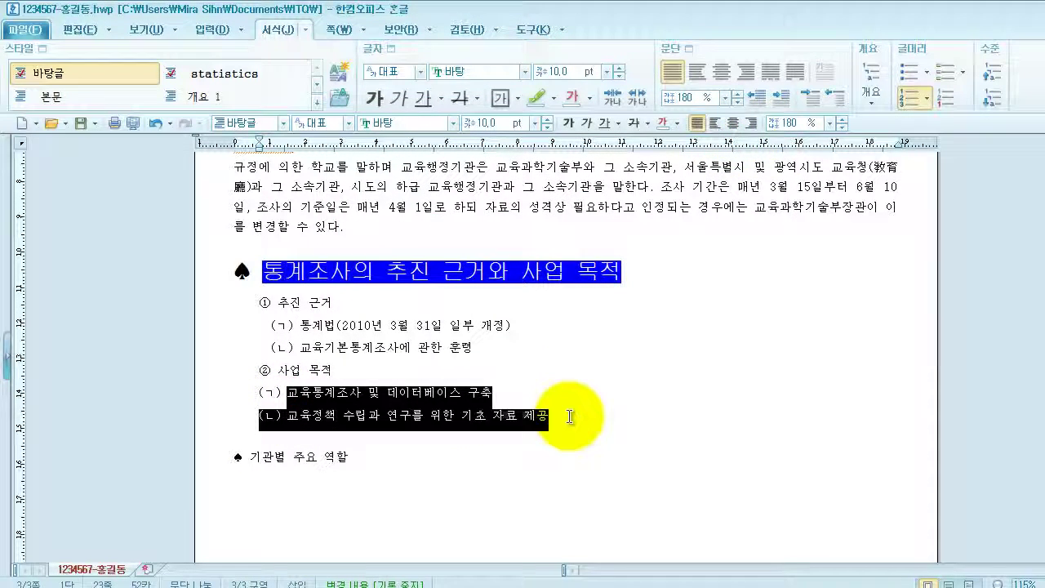
key("alt+t")
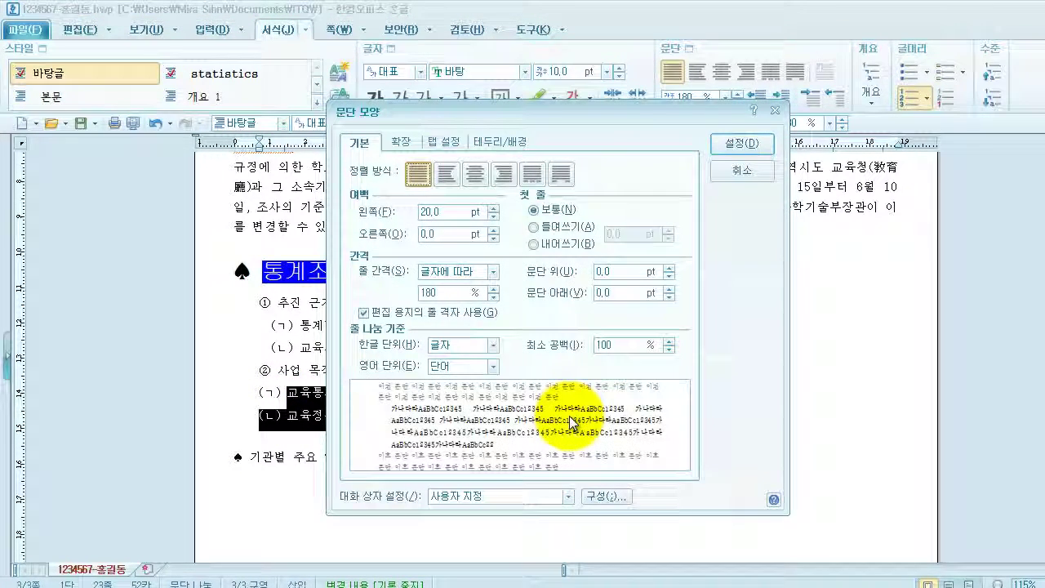
double_click(437, 213)
type("30")
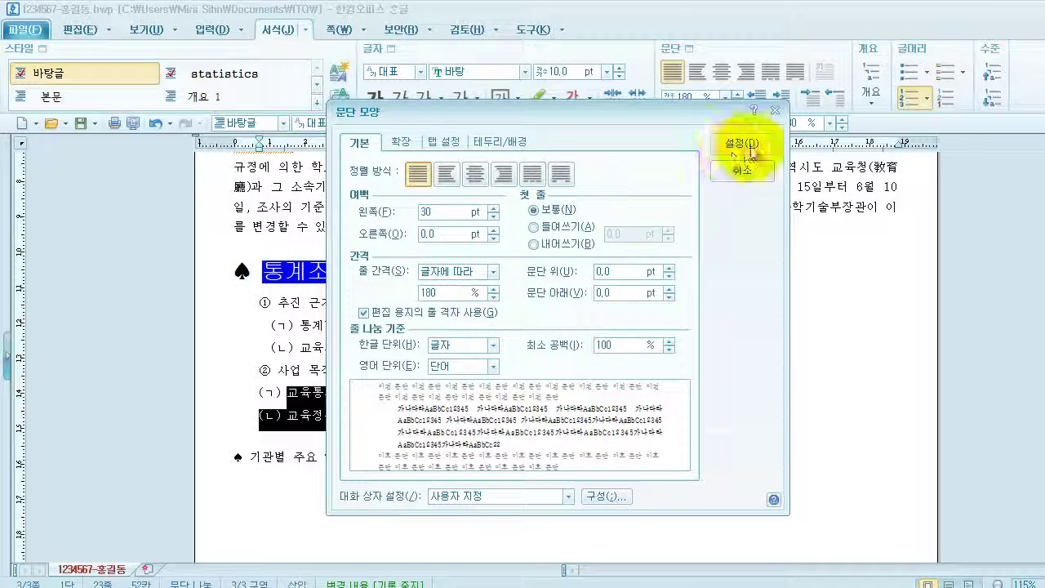
left_click(740, 145)
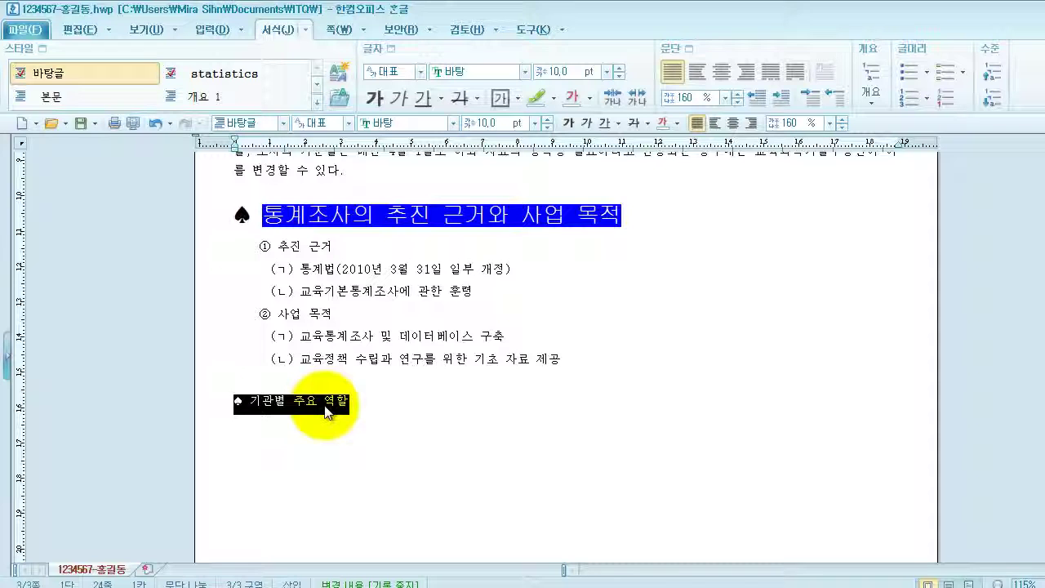
Step: Set the heading line ♠ 기관별 주요 역할 to the 굴림 font at 18 pt
left_click(451, 124)
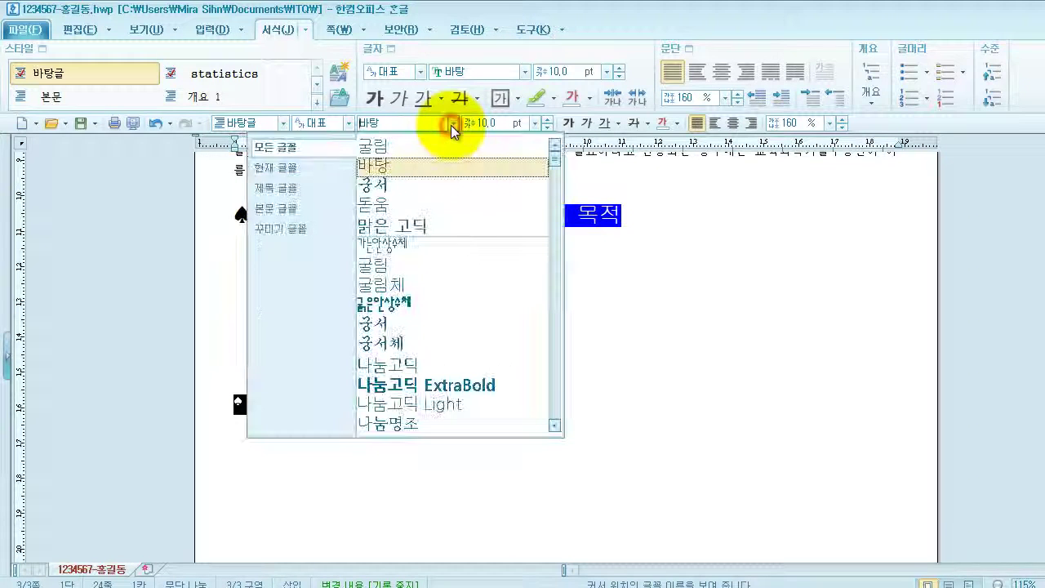
left_click(396, 146)
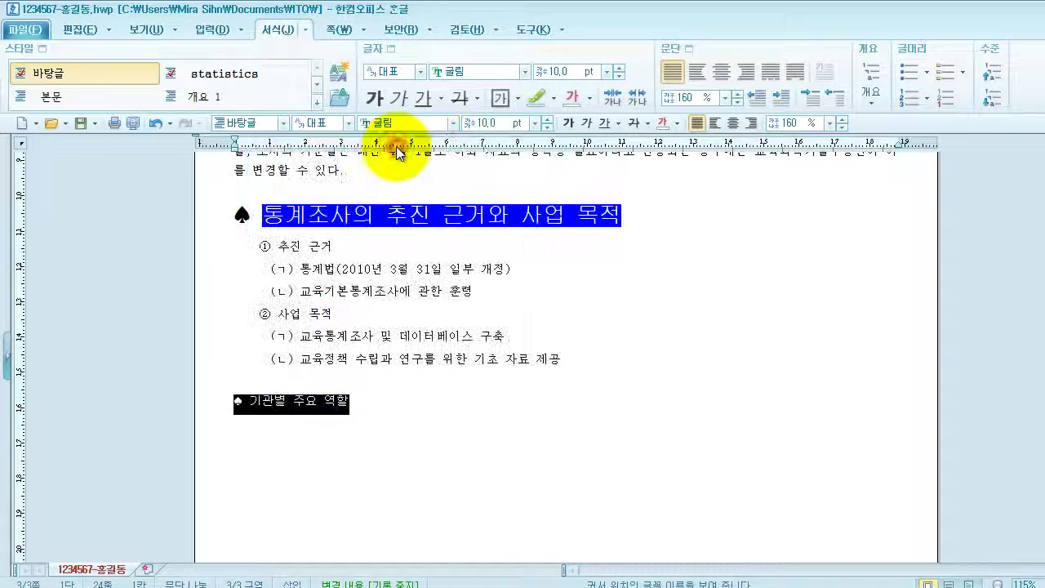
left_click(486, 123)
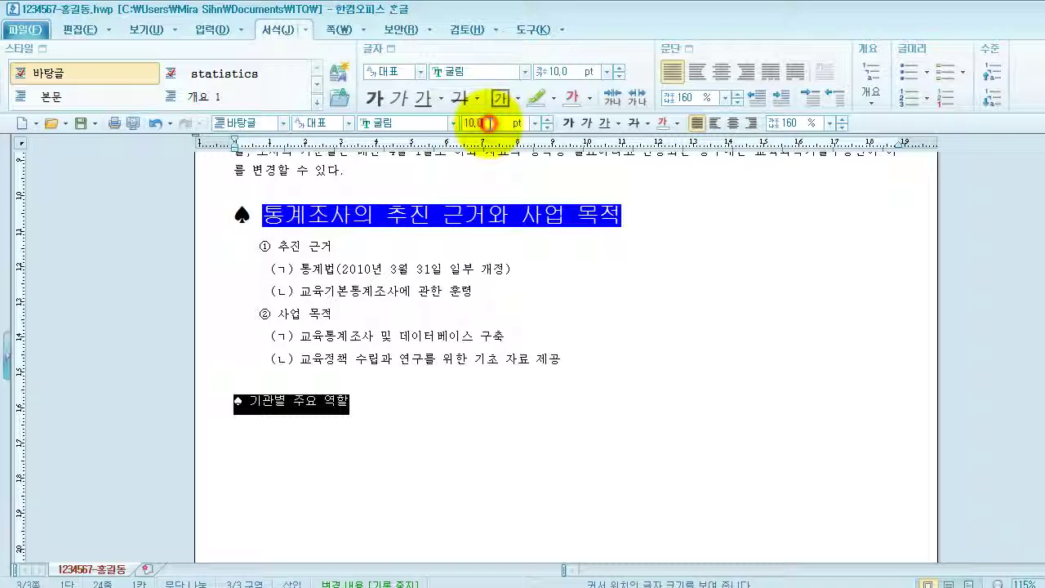
key("Return")
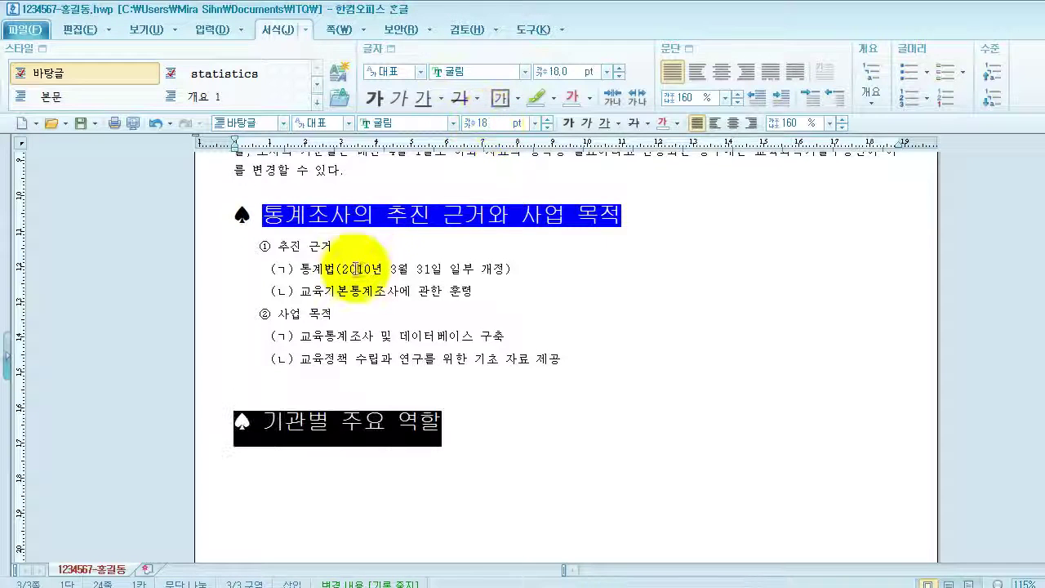
left_click(284, 384)
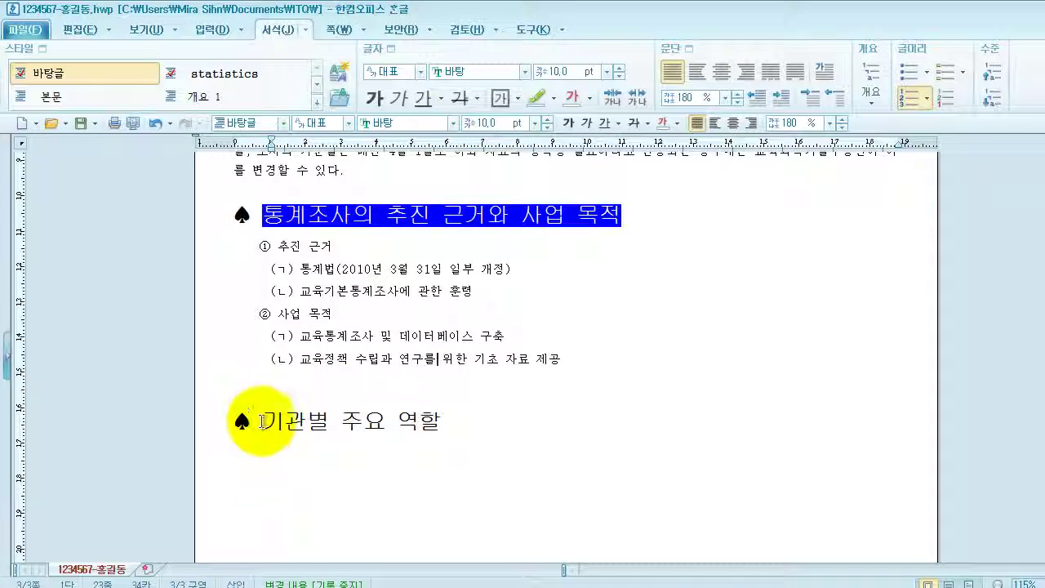
Step: Italicize the heading text 기관별 주요 역할, without its ♠ symbol
left_click_drag(265, 423, 452, 420)
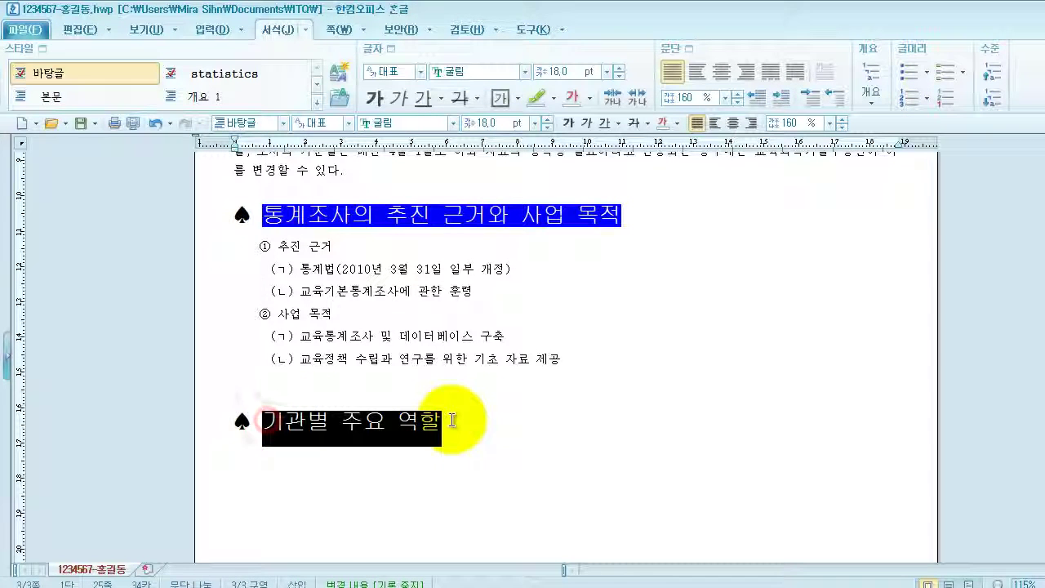
left_click(586, 123)
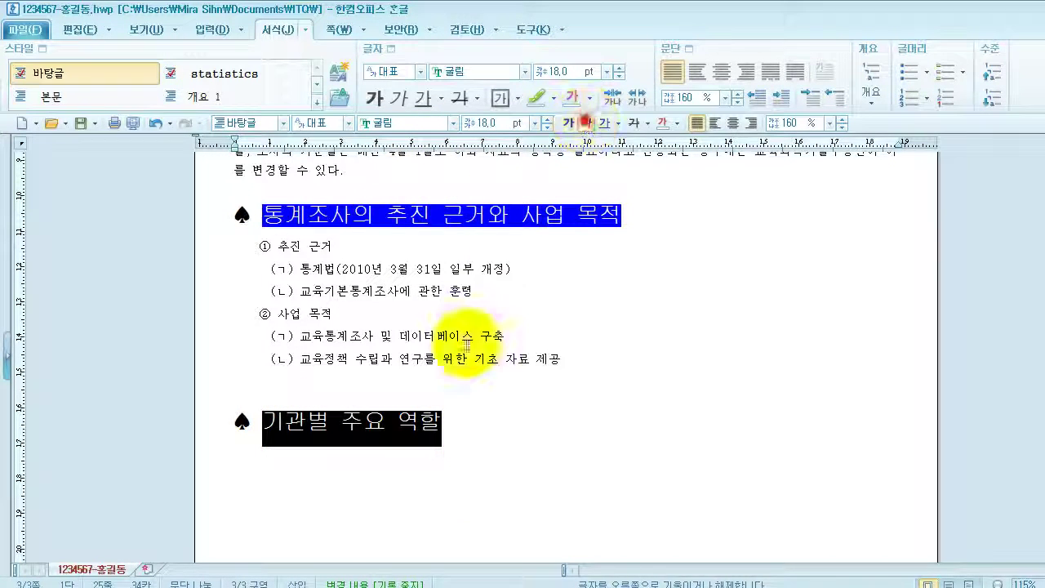
left_click(459, 444)
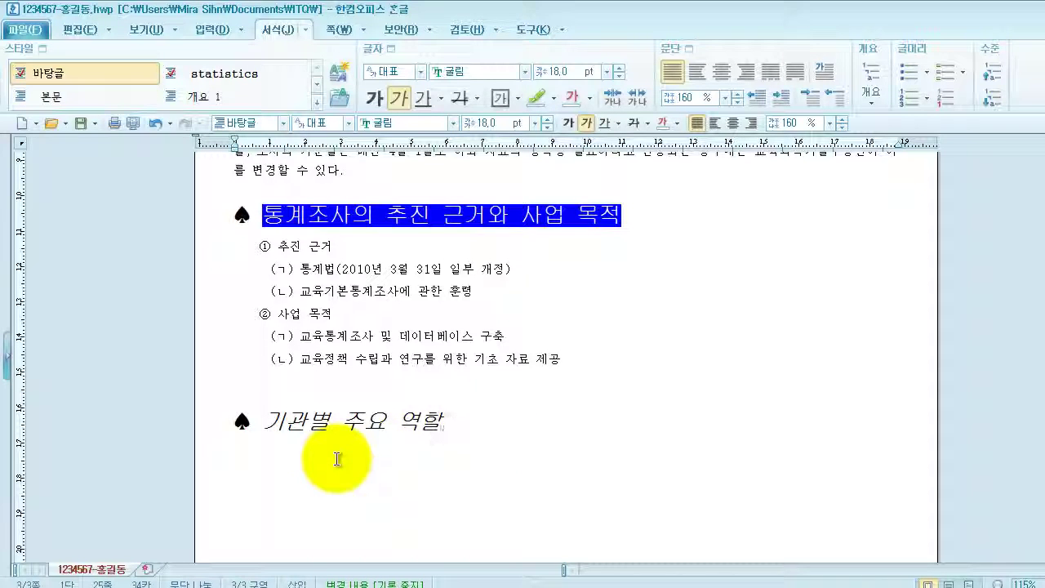
Step: Insert a table with 6 rows and 3 columns, treated as a character, on the line below the 기관별 주요 역할 heading
left_click(246, 453)
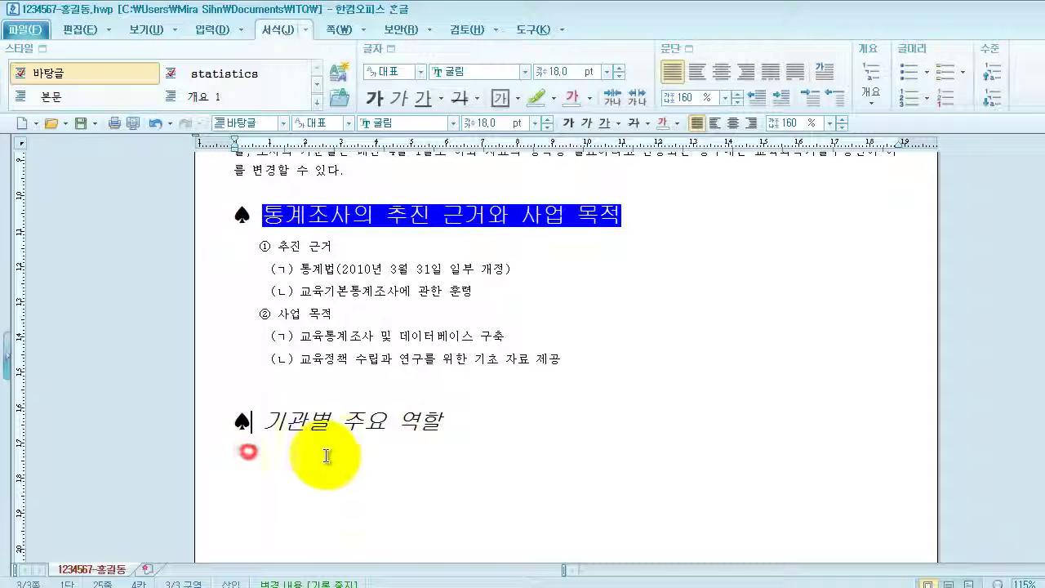
key("End")
key("Return")
scroll(328, 437, "down", 2)
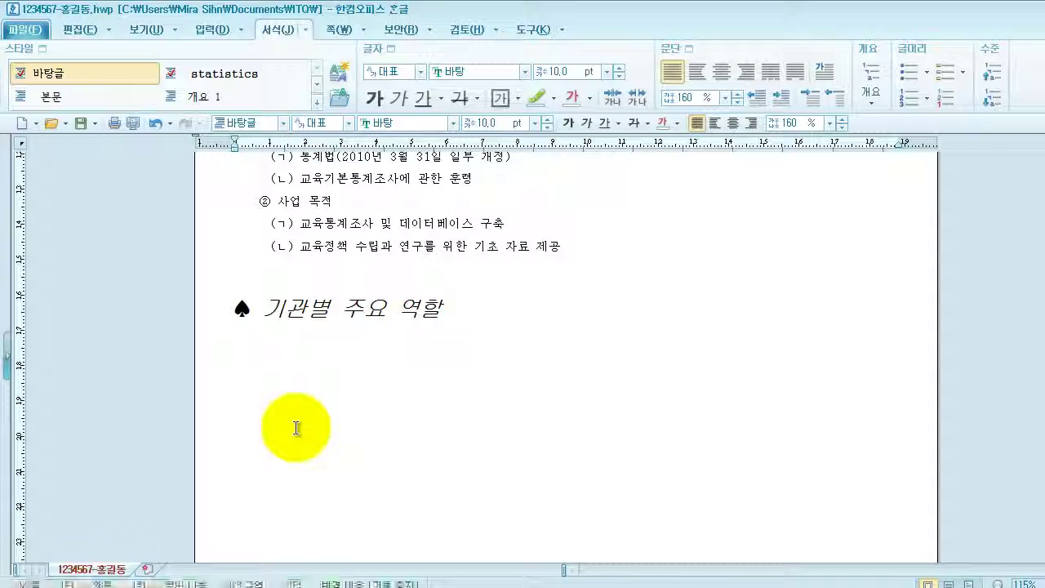
key("ctrl+n")
key("t")
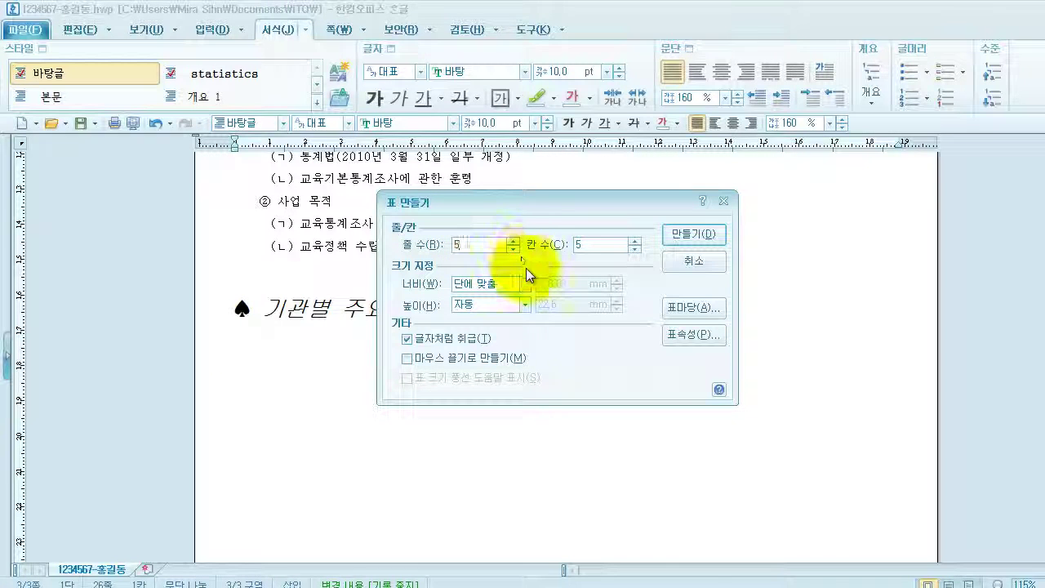
type("6")
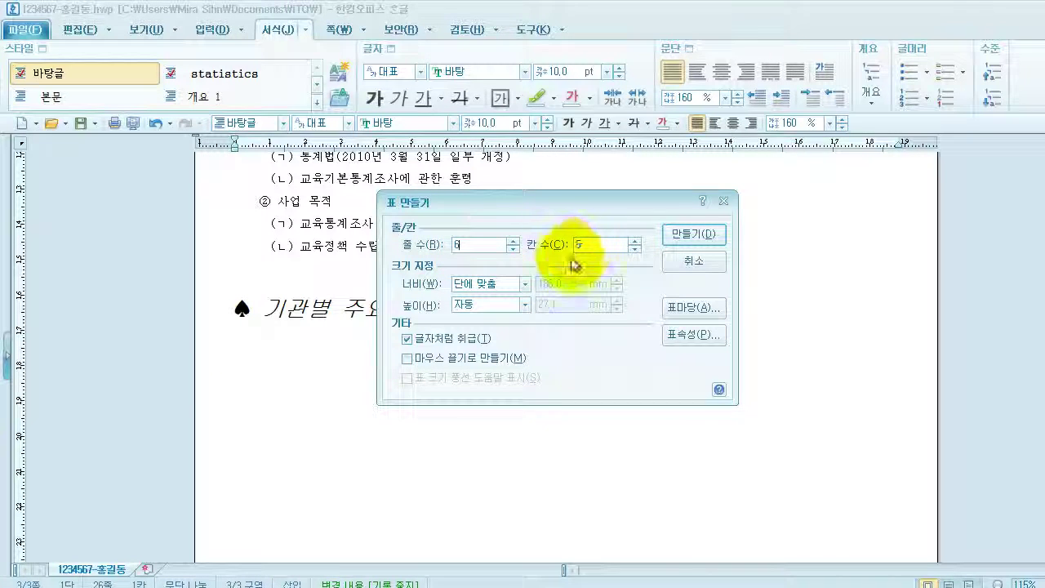
left_click(586, 245)
type("3")
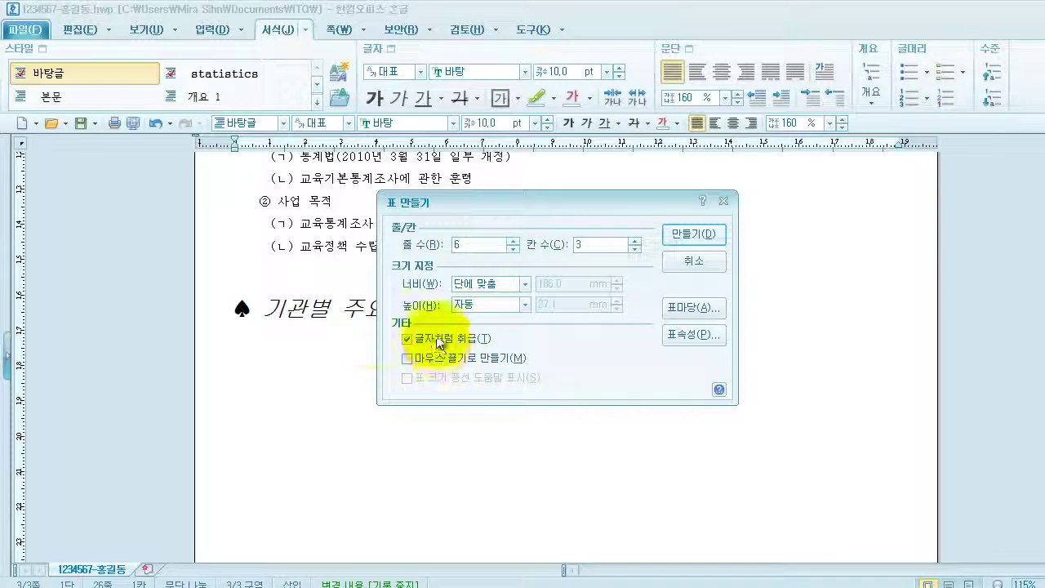
left_click(683, 232)
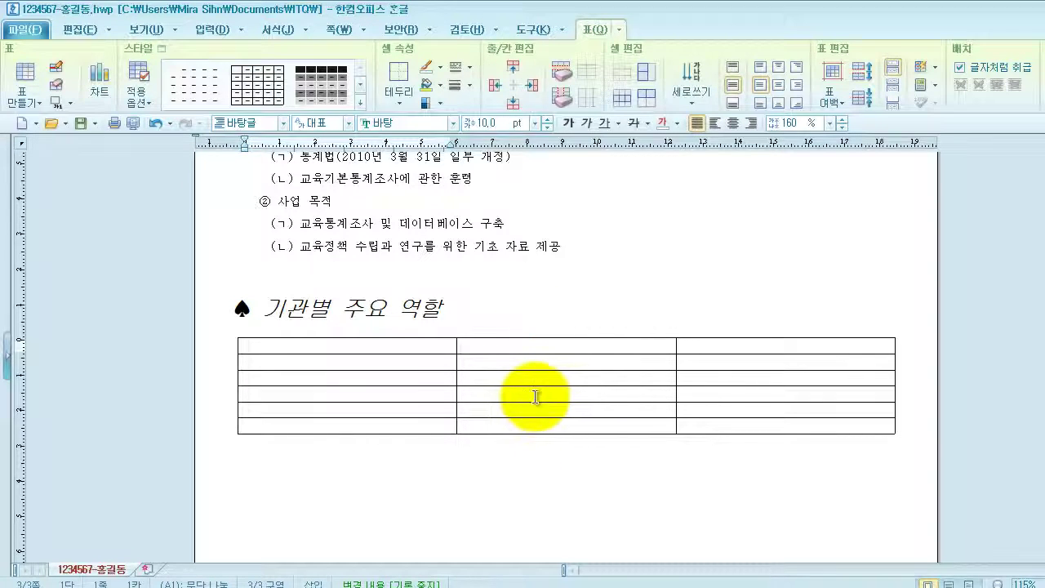
Step: Merge the last three cells of the table's middle column and narrow the first and middle columns, widening the third
left_click_drag(540, 396, 565, 425)
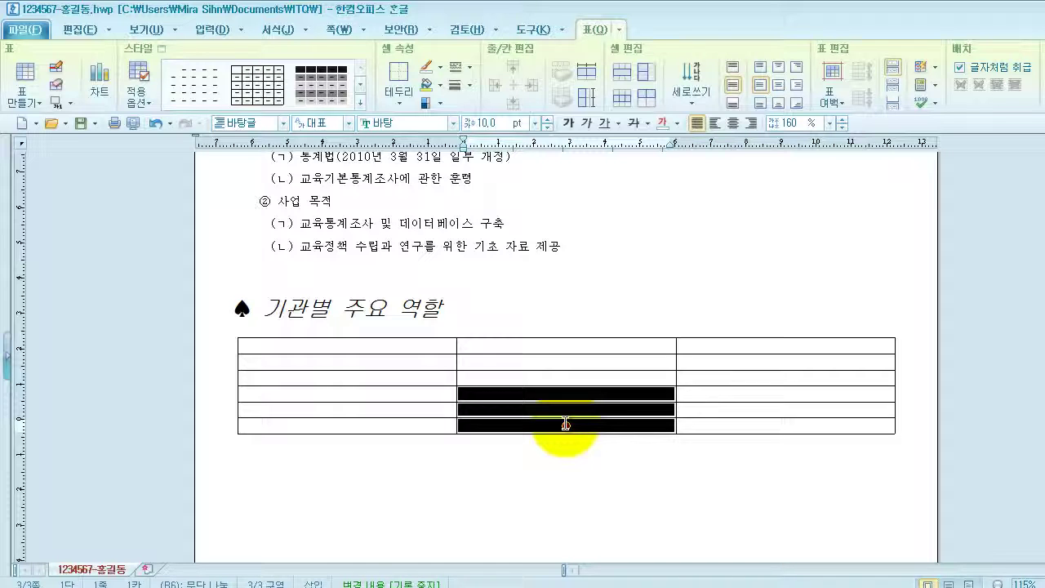
key("m")
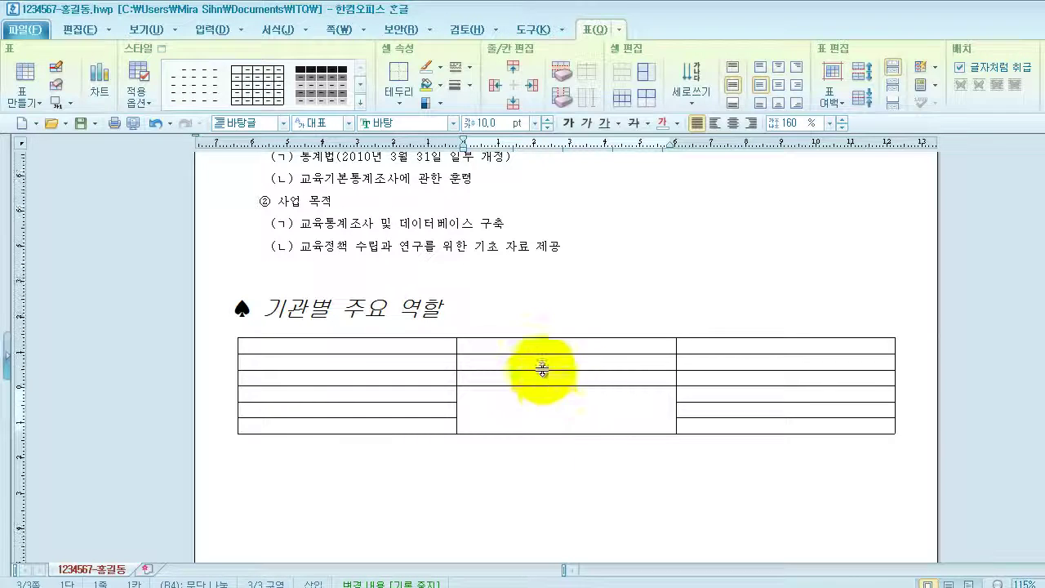
left_click_drag(450, 349, 430, 351)
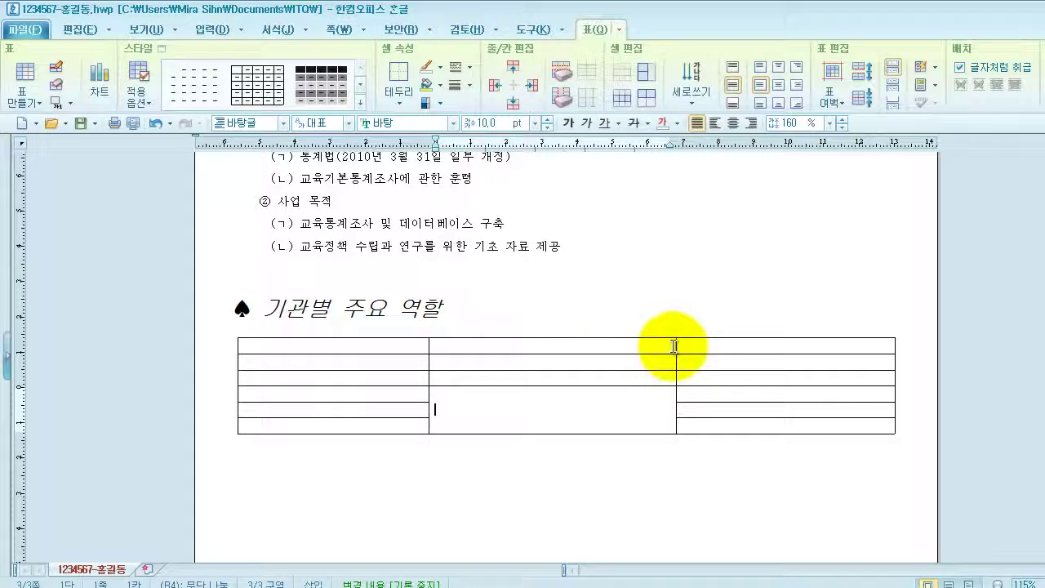
left_click_drag(674, 344, 611, 349)
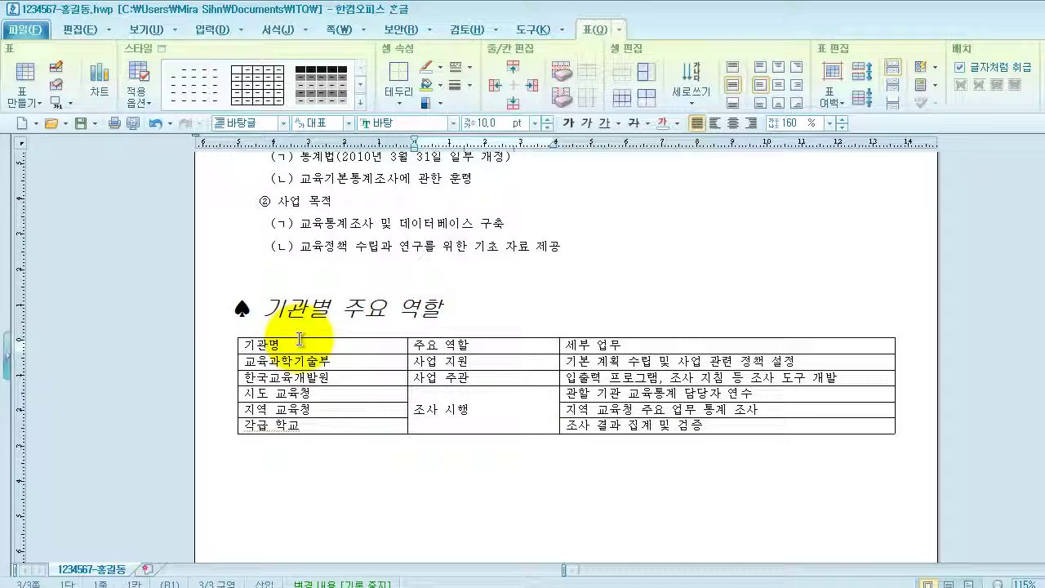
Step: Set the text of all table cells to the 돋움 font and center-align it
left_click_drag(281, 347, 825, 427)
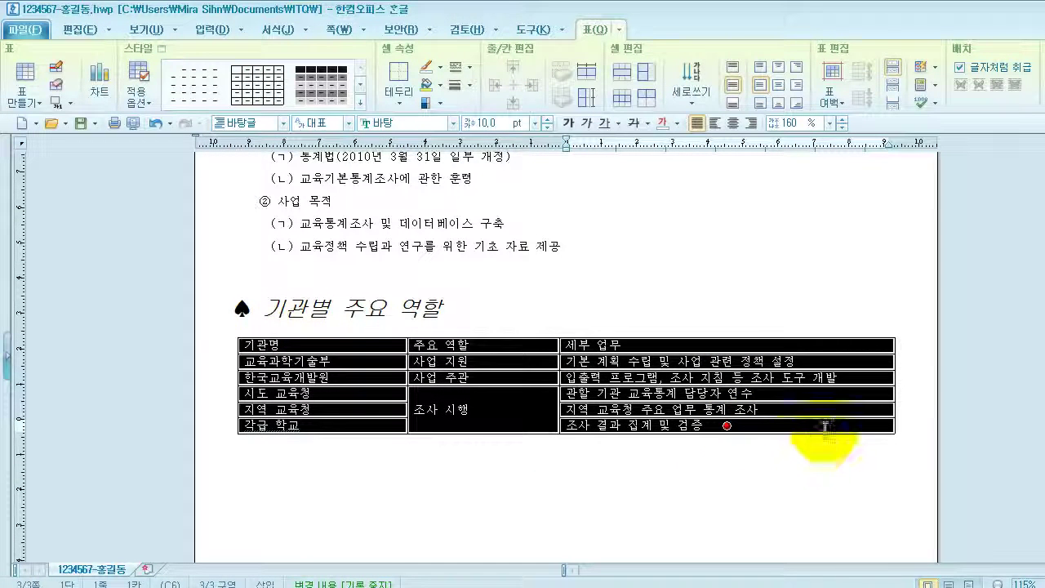
left_click(453, 122)
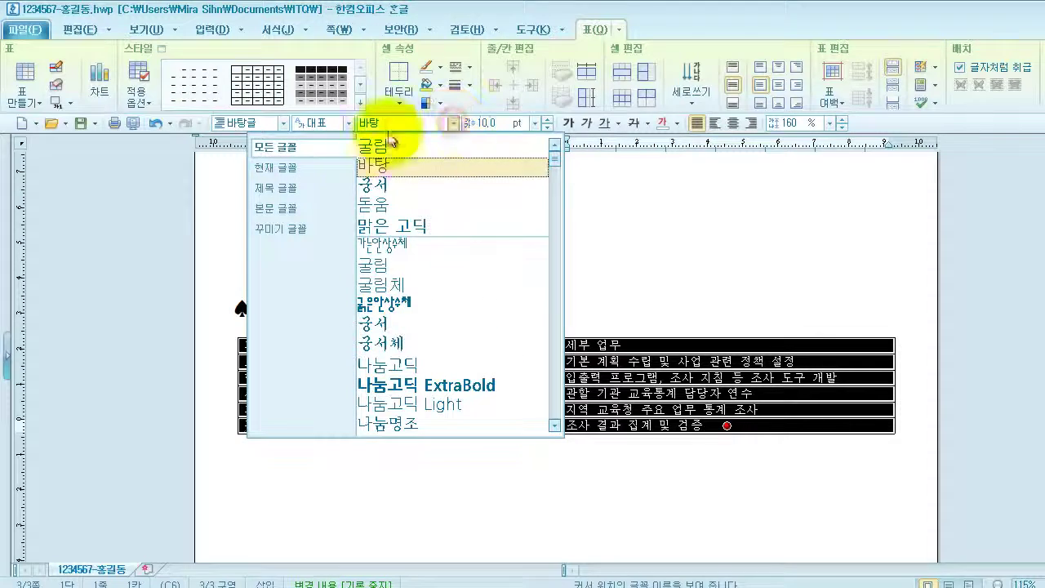
left_click(387, 204)
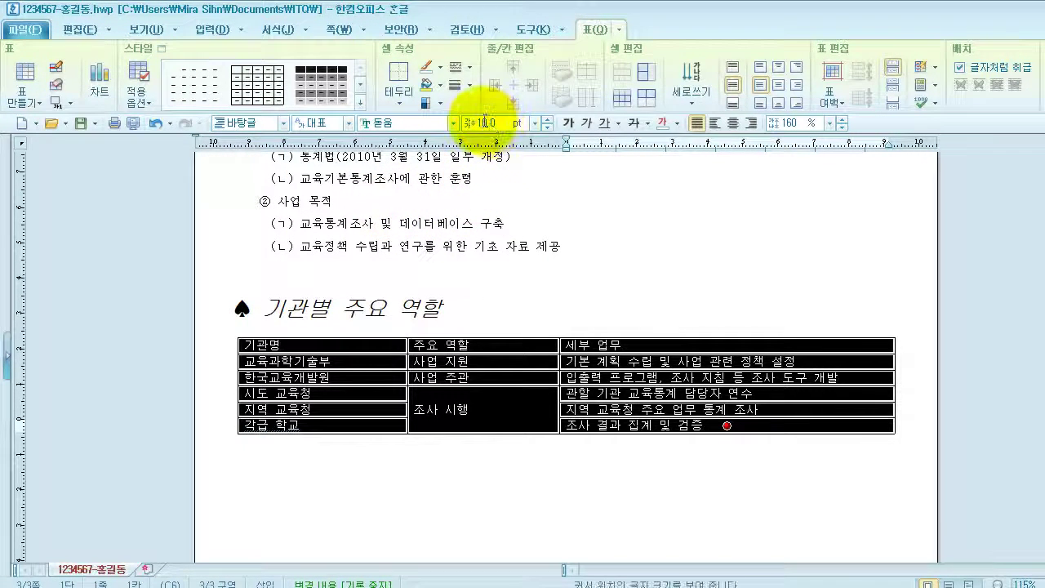
left_click(733, 123)
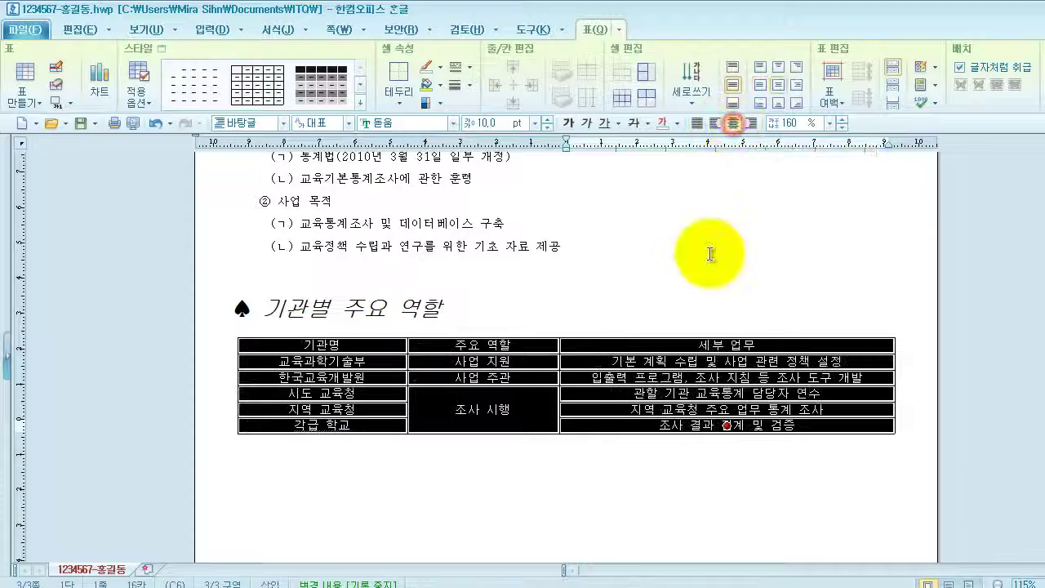
left_click(704, 321)
Step: Fill the table's header row with a 수직 gradient running from white to yellow
left_click_drag(343, 345, 727, 345)
left_click_drag(625, 346, 758, 360)
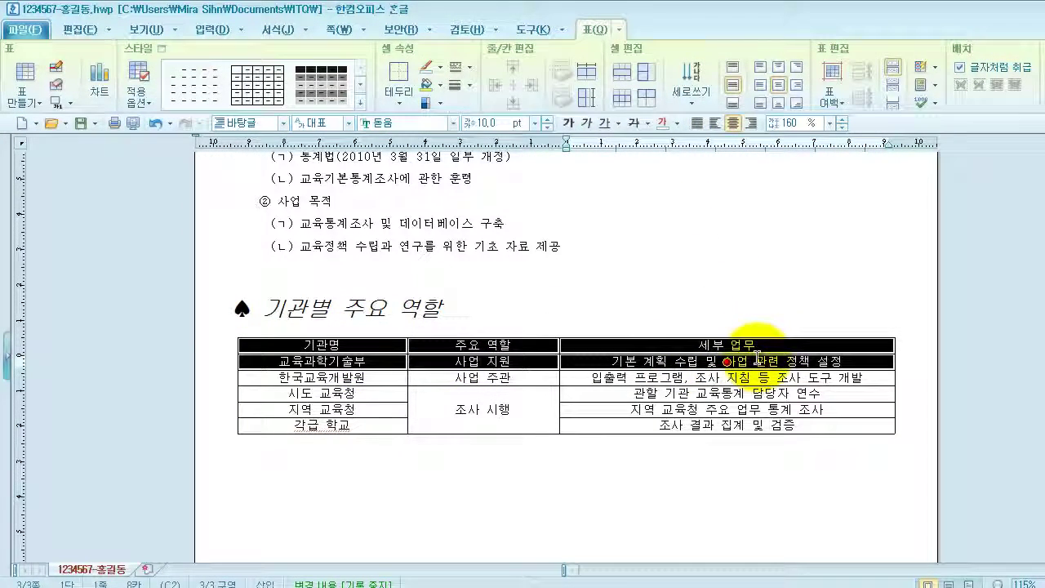
left_click_drag(367, 345, 658, 345)
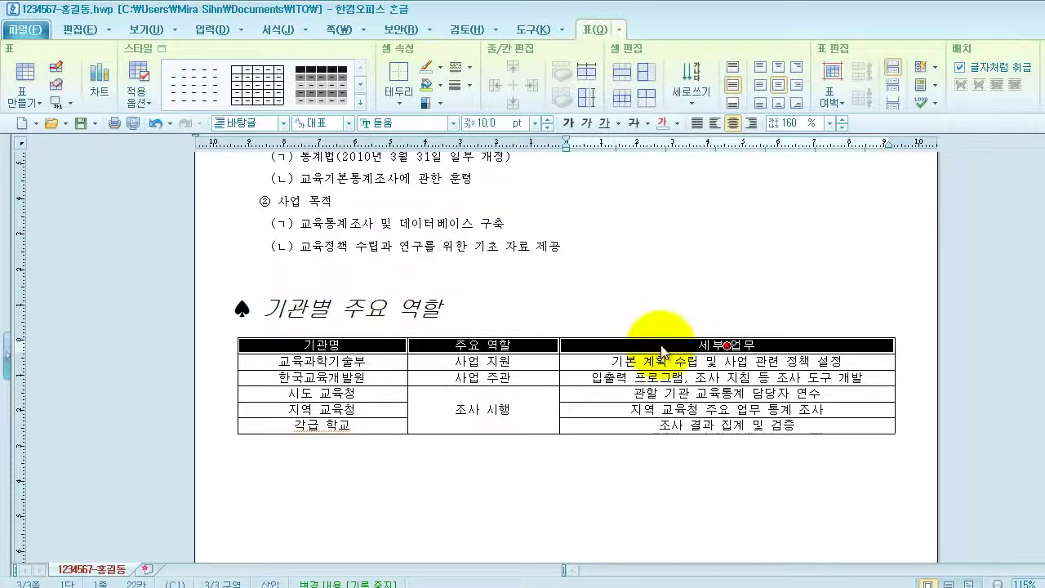
key("c")
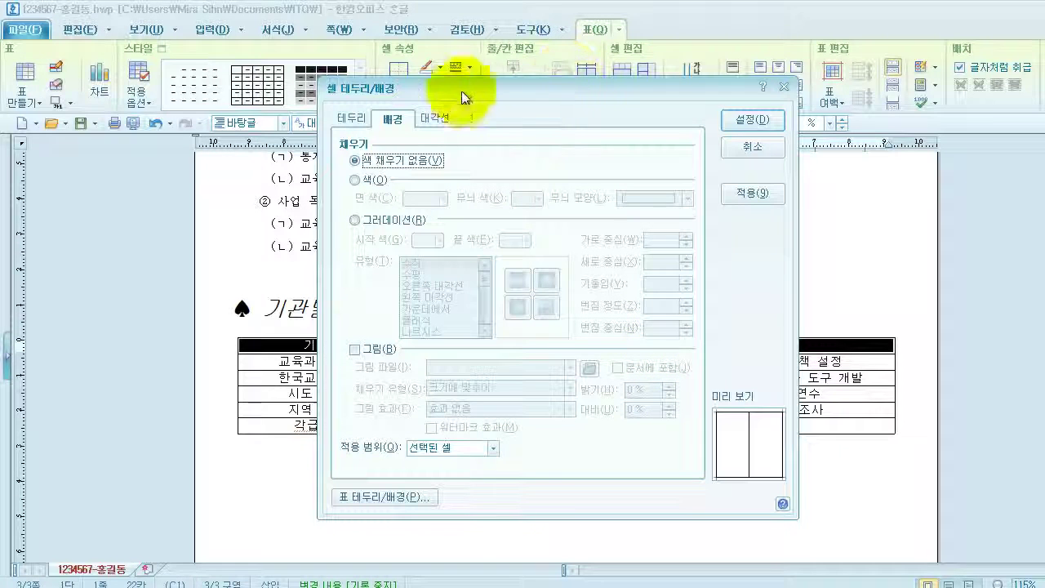
left_click(355, 221)
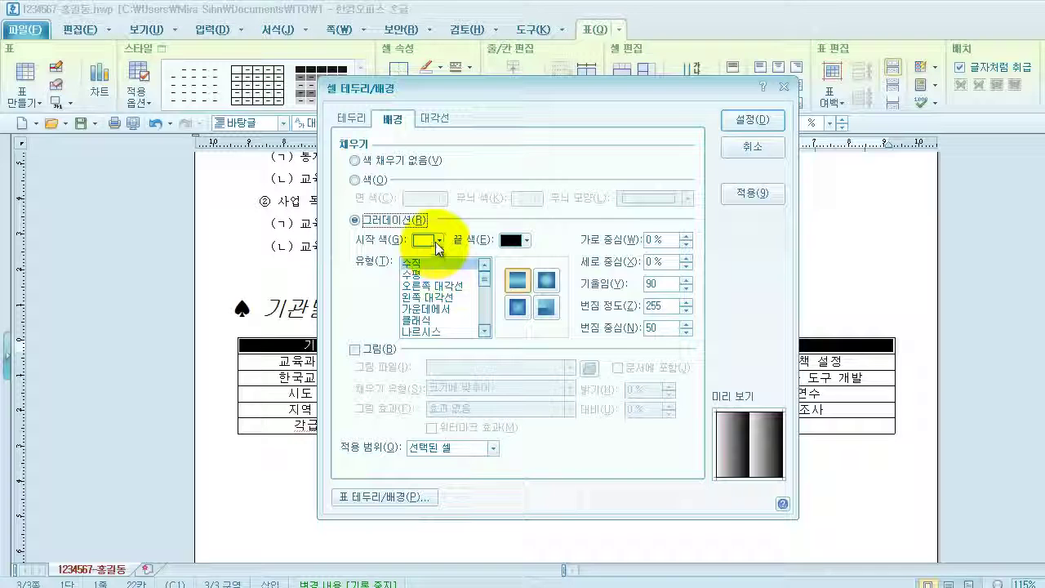
left_click(526, 239)
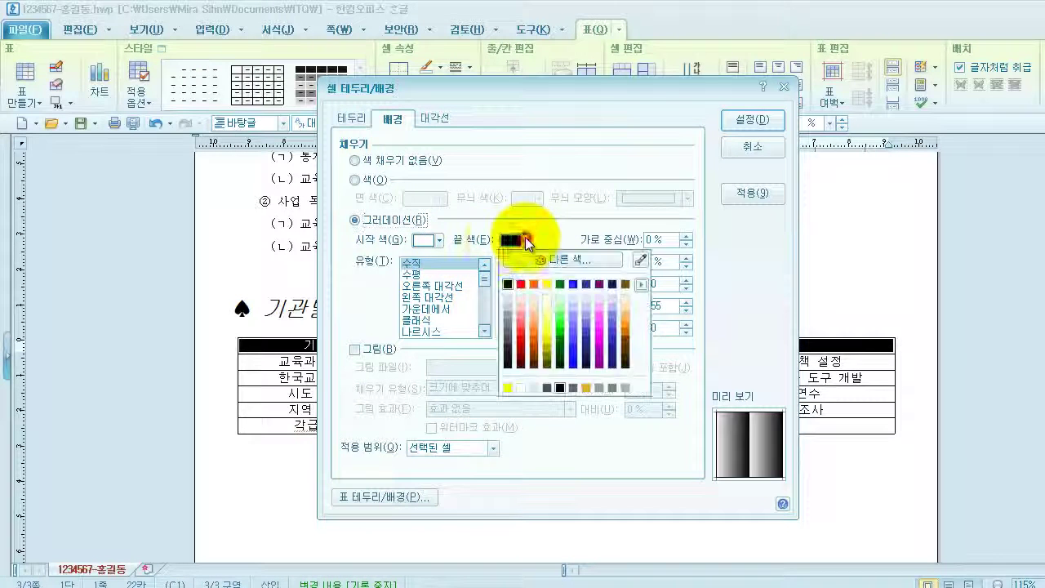
left_click(551, 286)
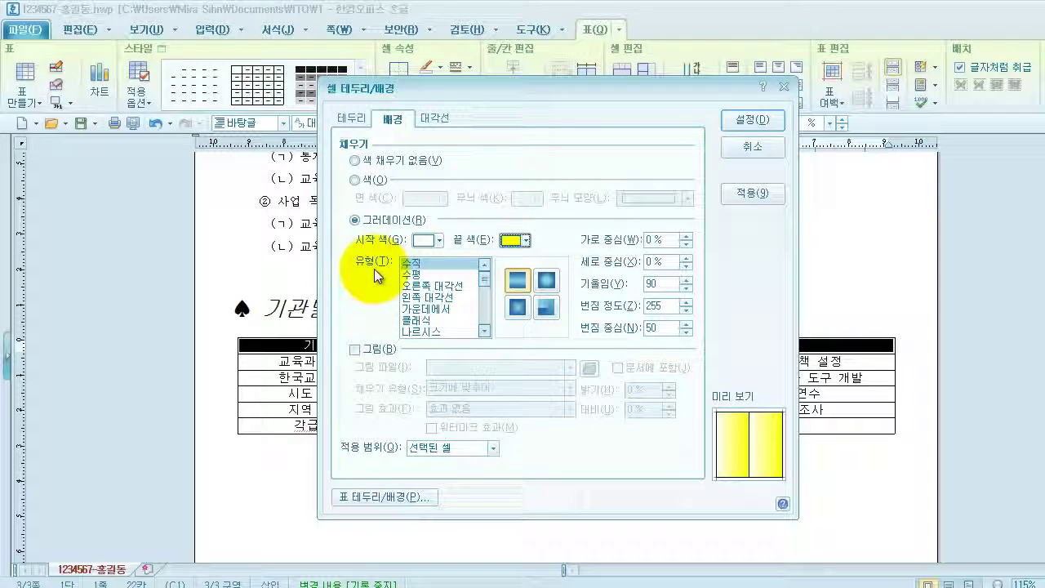
left_click(425, 239)
left_click(427, 266)
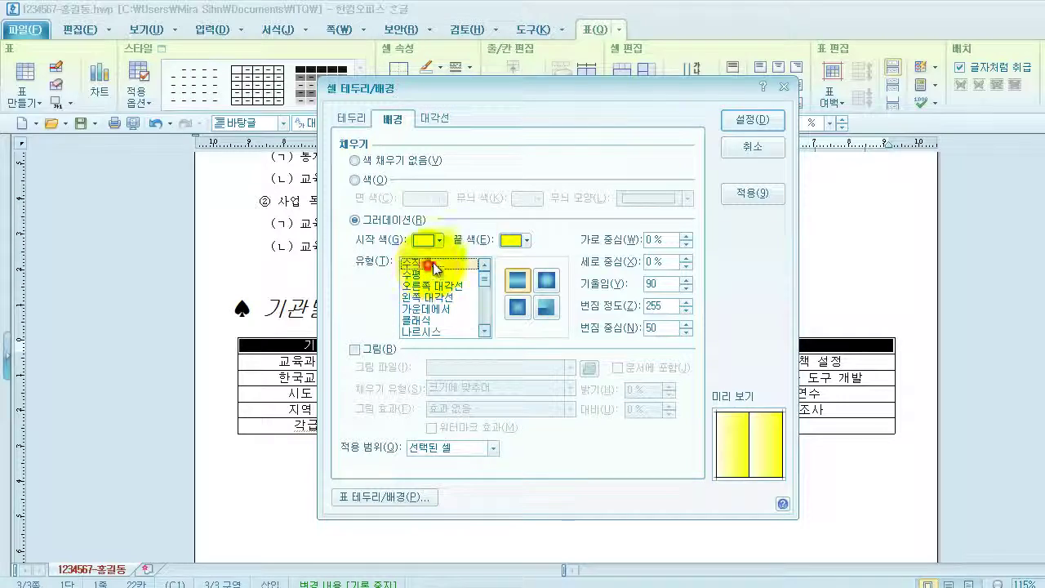
left_click(749, 123)
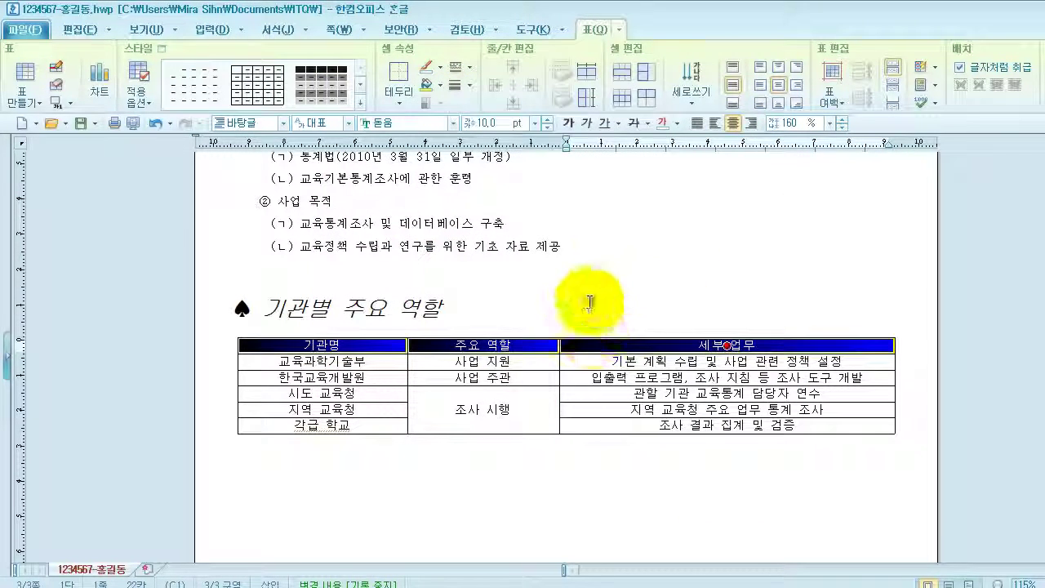
left_click(589, 300)
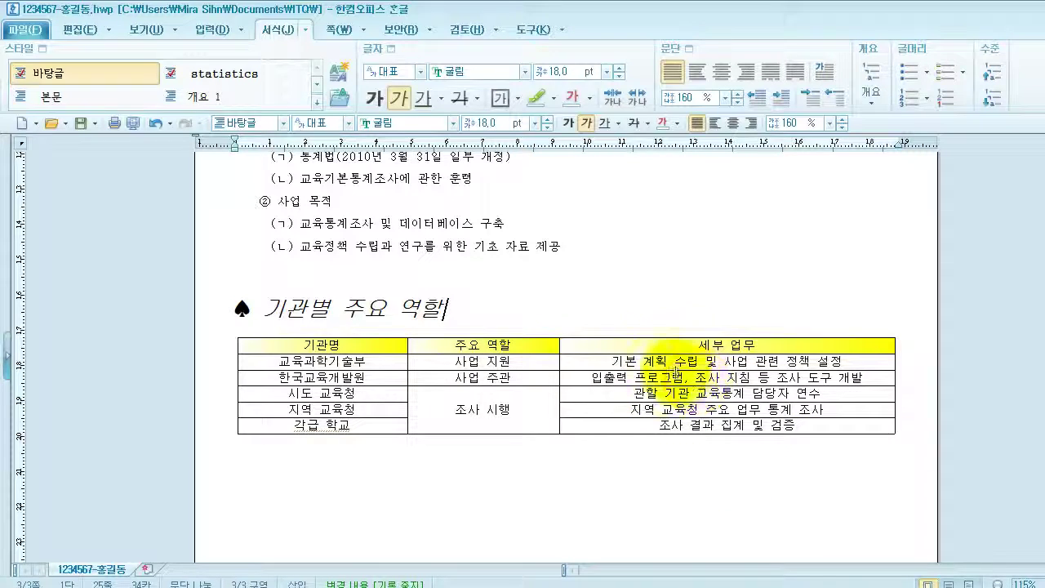
Step: For all table cells, set the outer left and right borders to 선 없음
left_click_drag(379, 347, 828, 438)
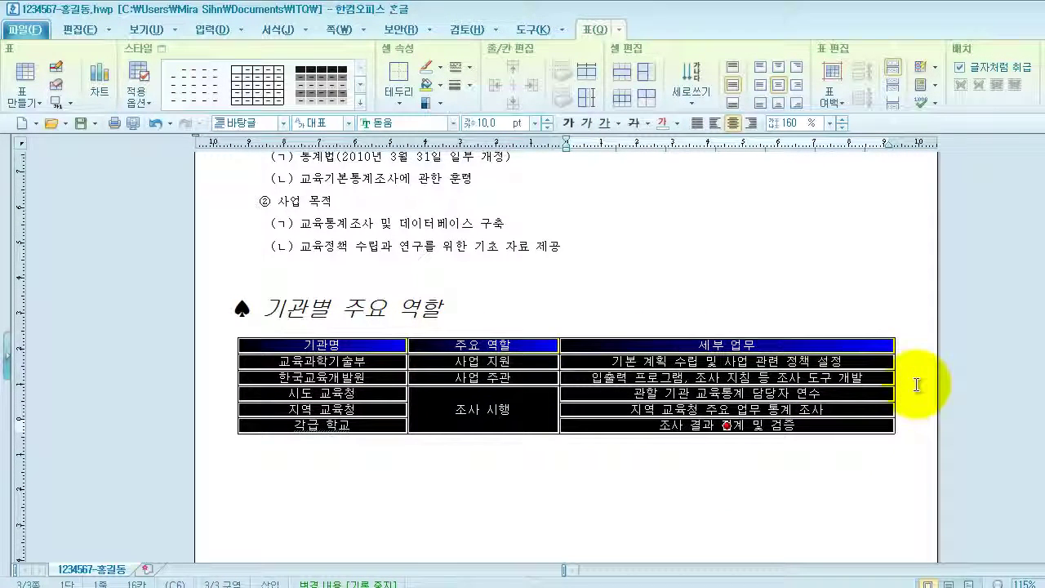
key("l")
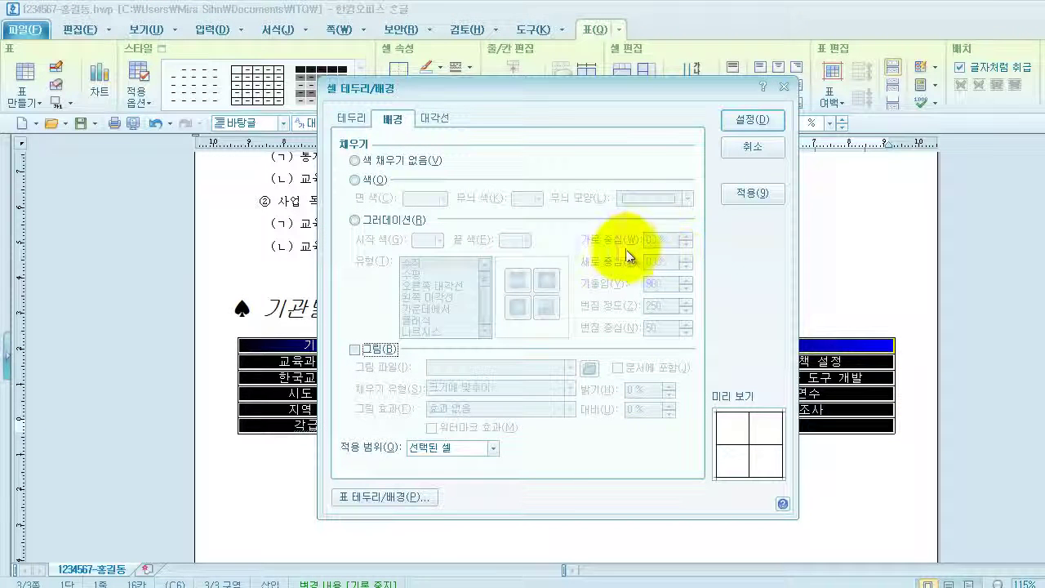
left_click(354, 120)
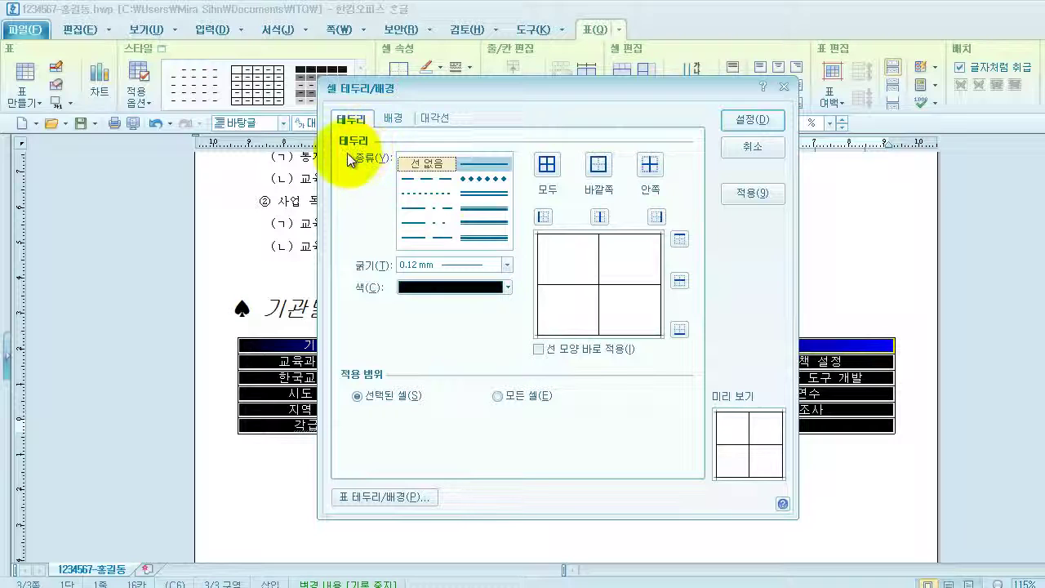
left_click(419, 168)
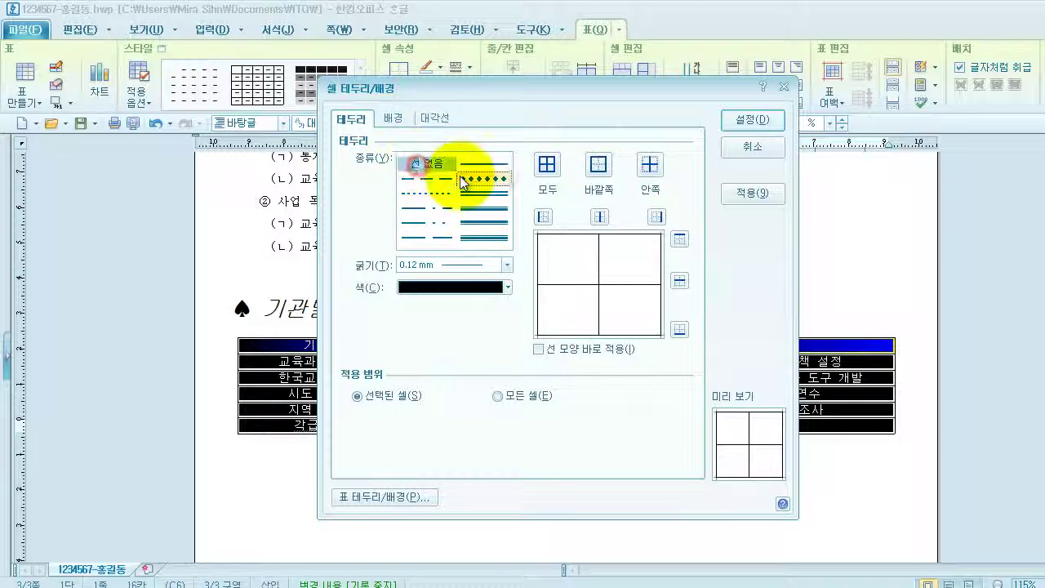
left_click(536, 218)
left_click(658, 217)
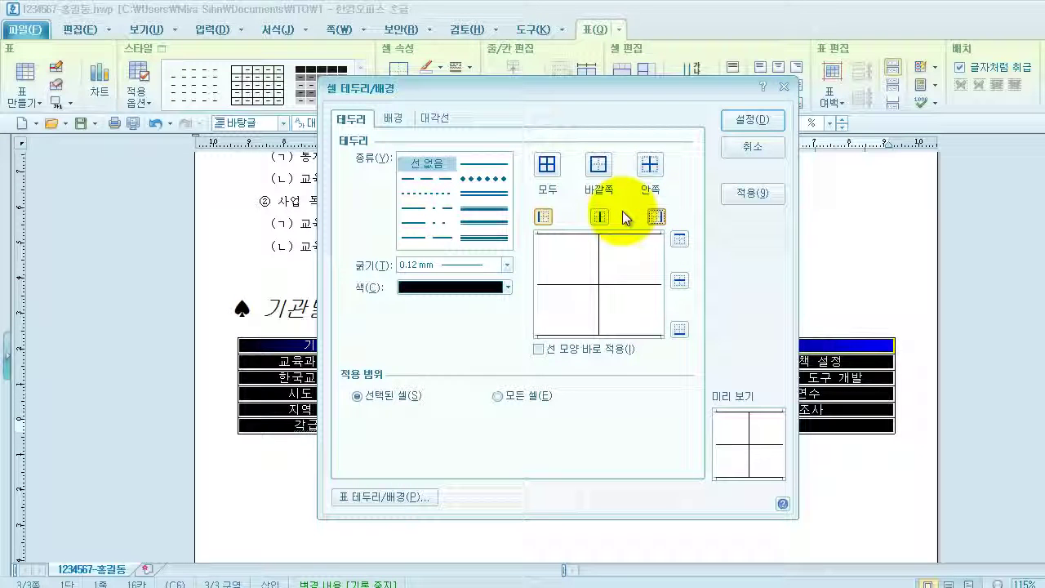
Step: Give the whole table 0.5 mm double lines as its outer top and bottom borders
left_click(429, 166)
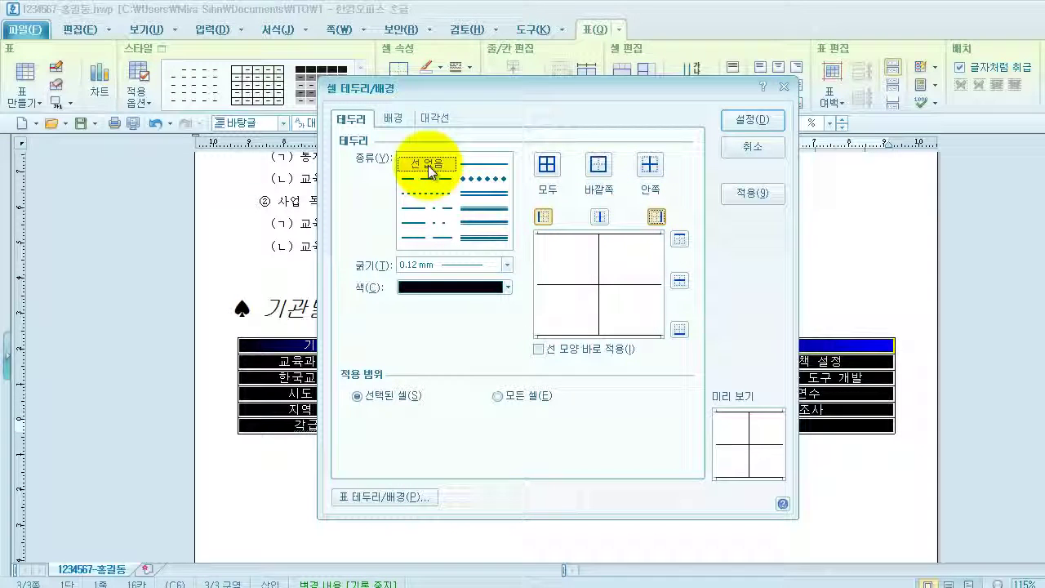
left_click(494, 196)
left_click(679, 239)
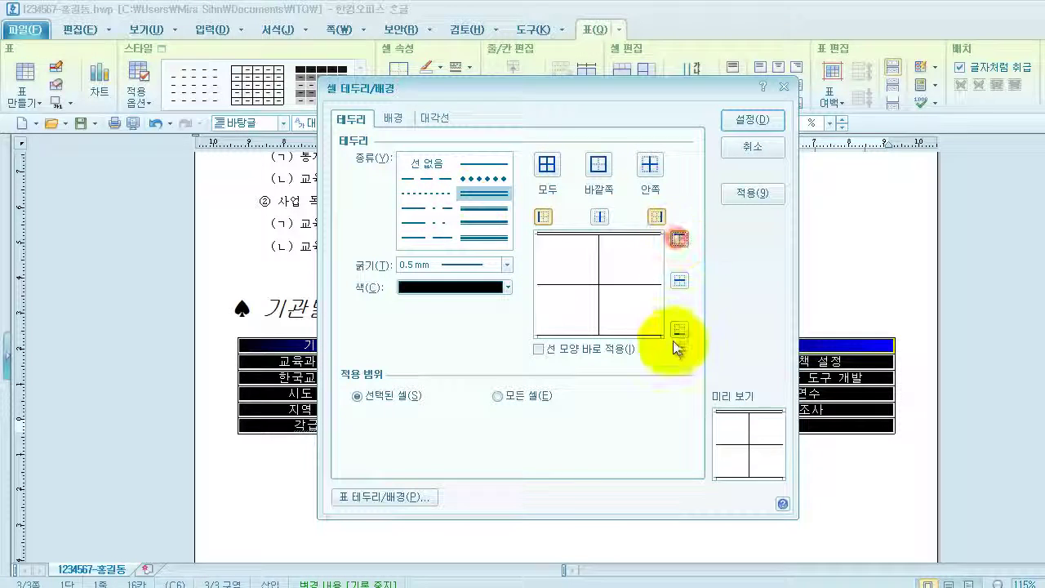
left_click(679, 332)
left_click(752, 120)
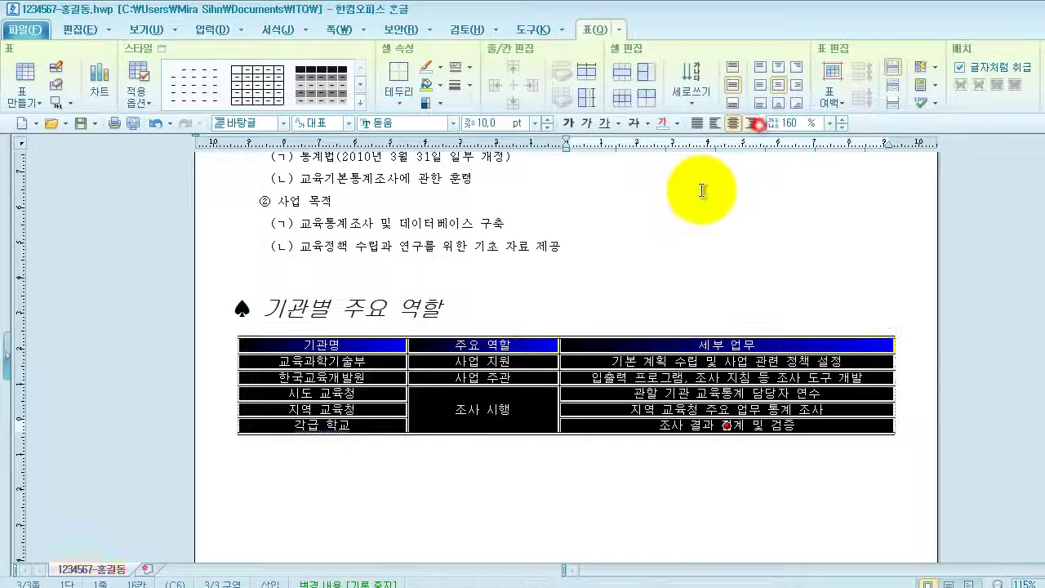
left_click(763, 204)
Step: Apply a 0.5 mm double line to the bottom border of the table's header row
left_click_drag(351, 339, 484, 345)
left_click_drag(594, 343, 727, 345)
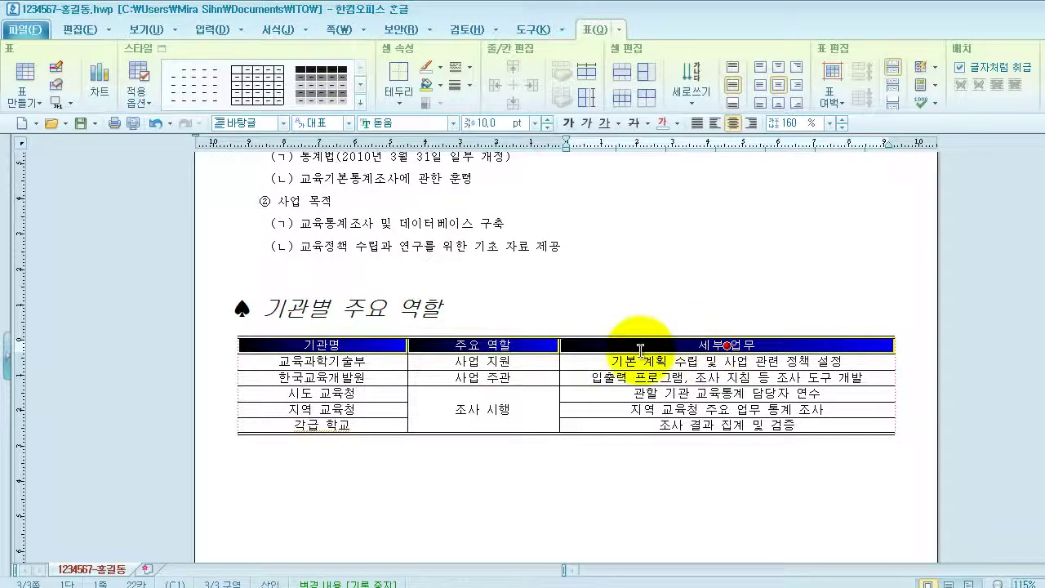
key("l")
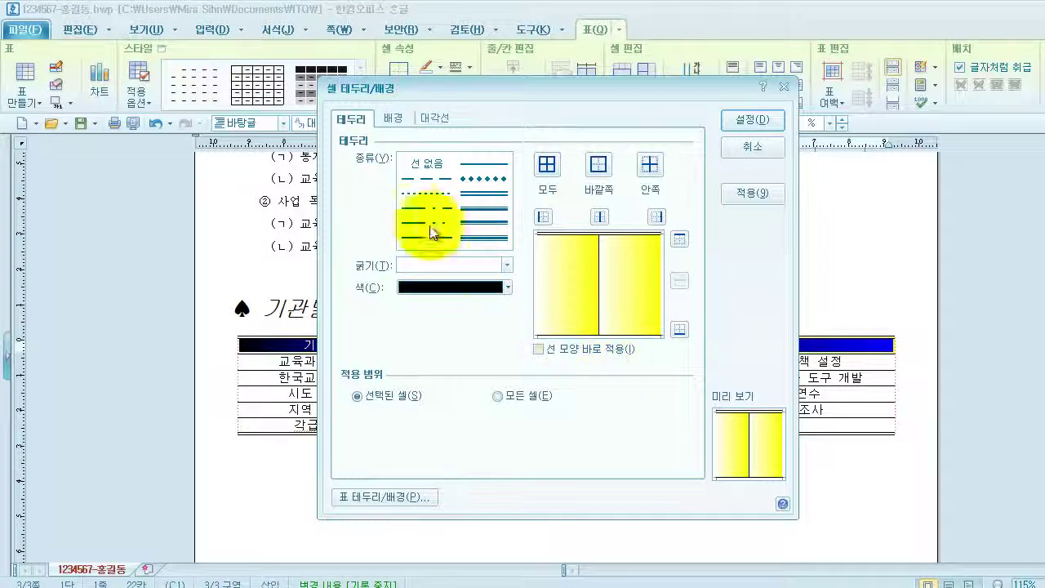
left_click(487, 194)
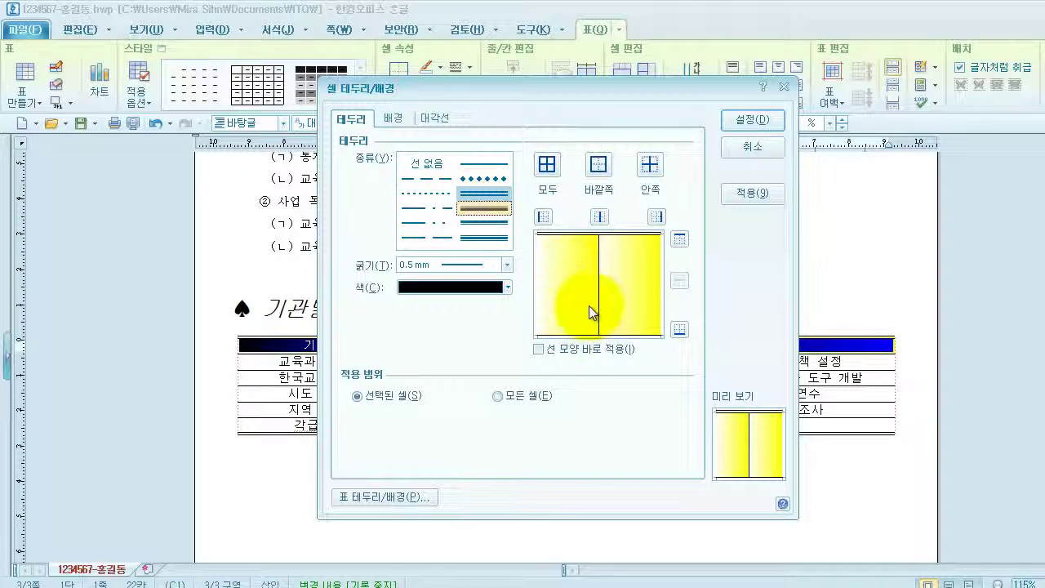
left_click(678, 330)
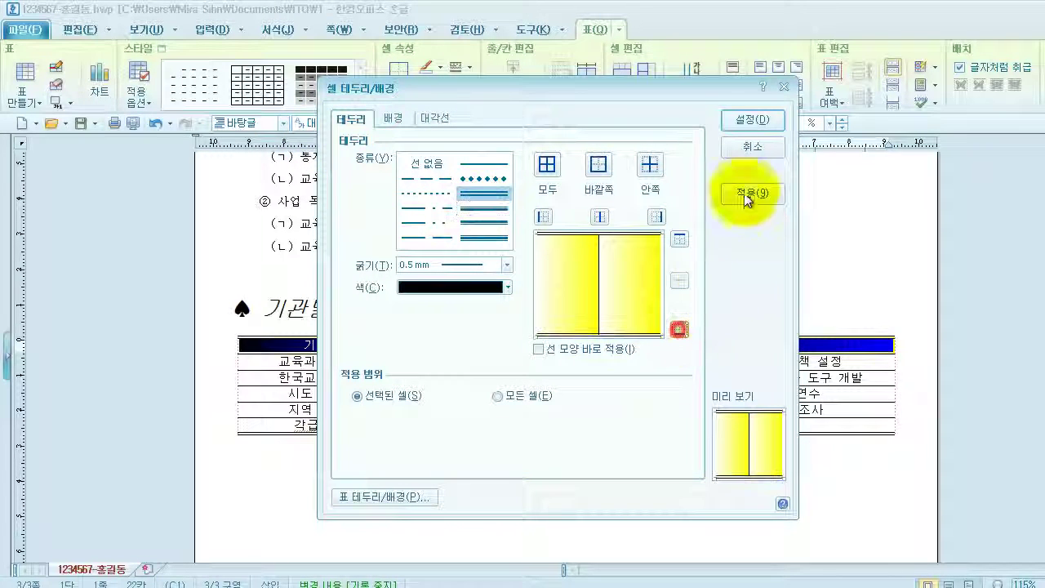
left_click(751, 130)
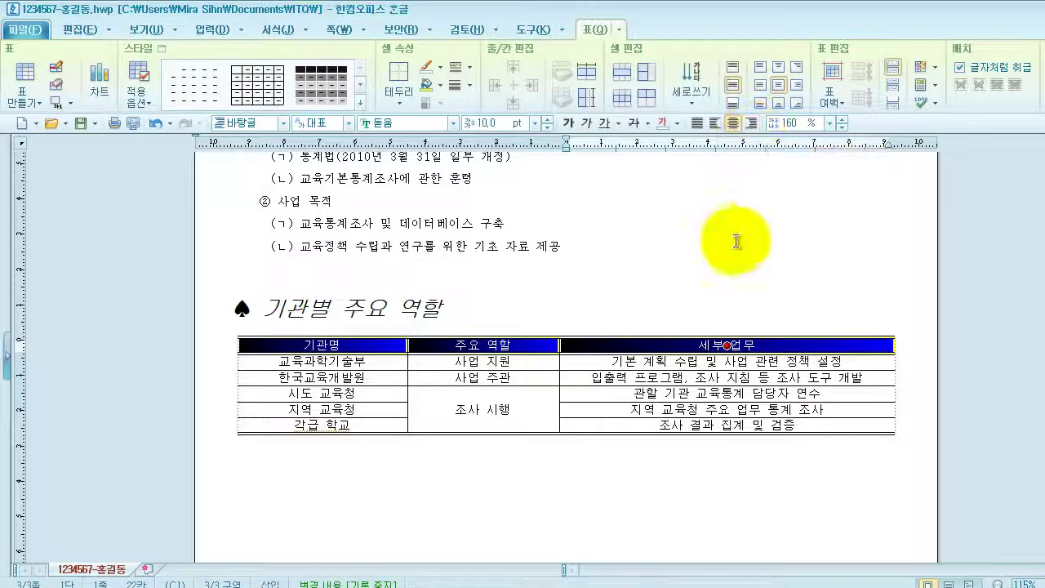
left_click(683, 292)
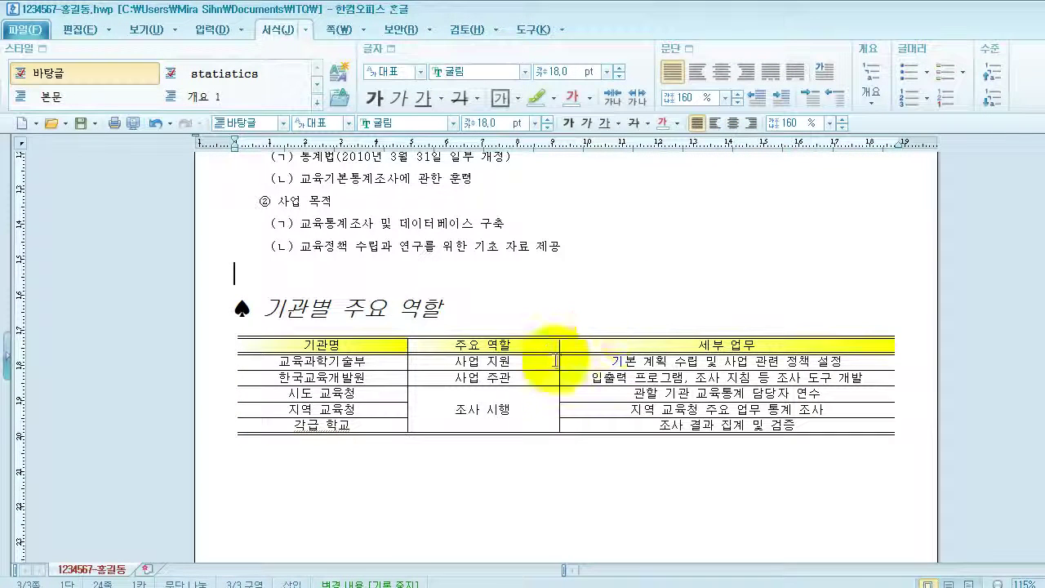
Step: Increase the height of all the table's rows slightly
left_click_drag(326, 345, 826, 423)
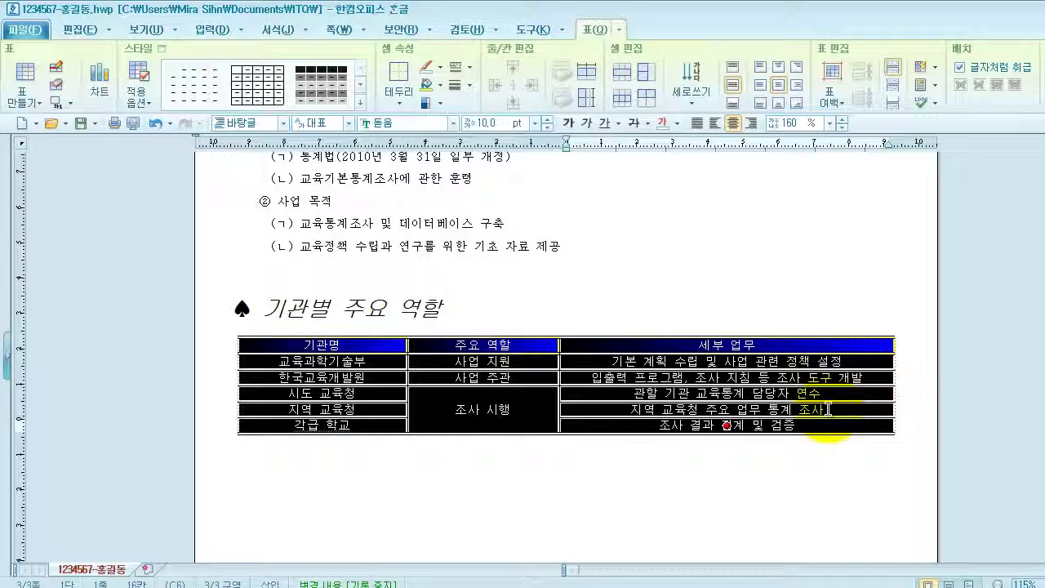
key("ctrl+Down")
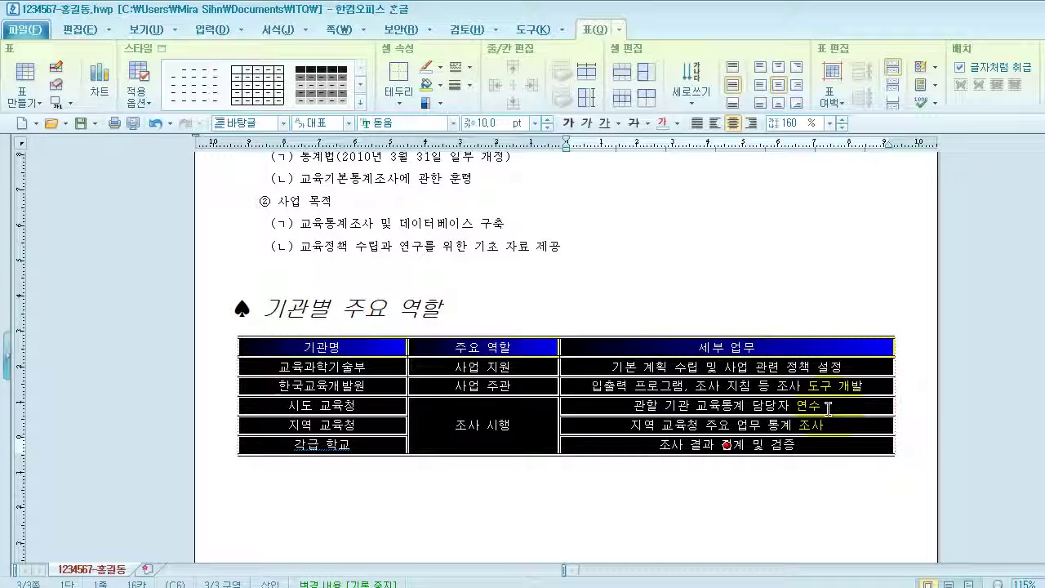
Step: Below the table, write "- 교육통계는 교육기본통계조사의 규정에 따라 수행되는 법정 통계이다." and, after a blank line, "교육통계서비스"
left_click(868, 474)
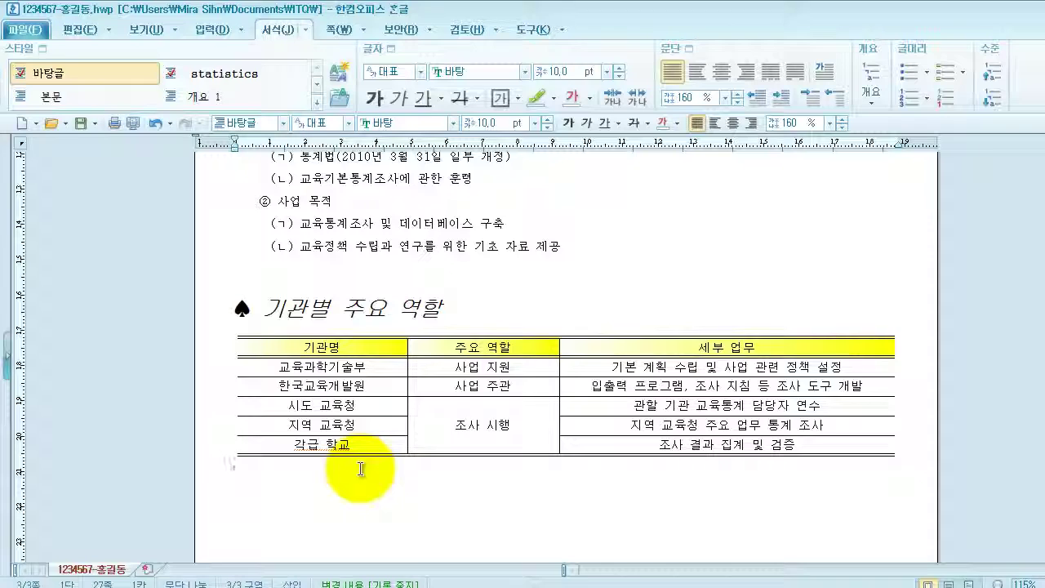
type("- 교육통계는 교육기본통계조사의 규정에 따라 수행되는 법정 통계이다.  교육통계서비스")
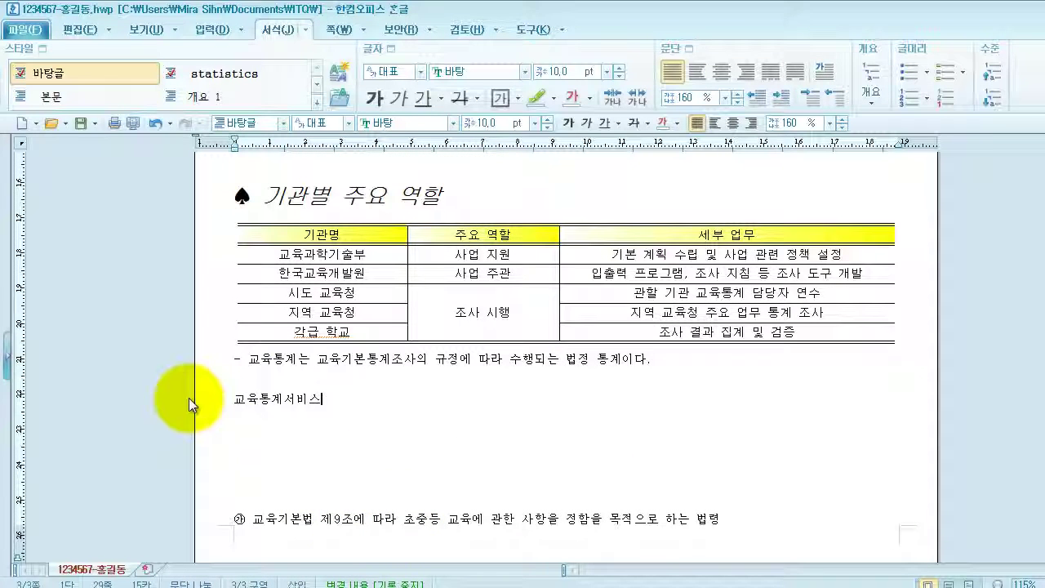
Step: Format the closing line "교육통계서비스" in bold 굴림 at 25 pt and centre it
left_click(214, 401)
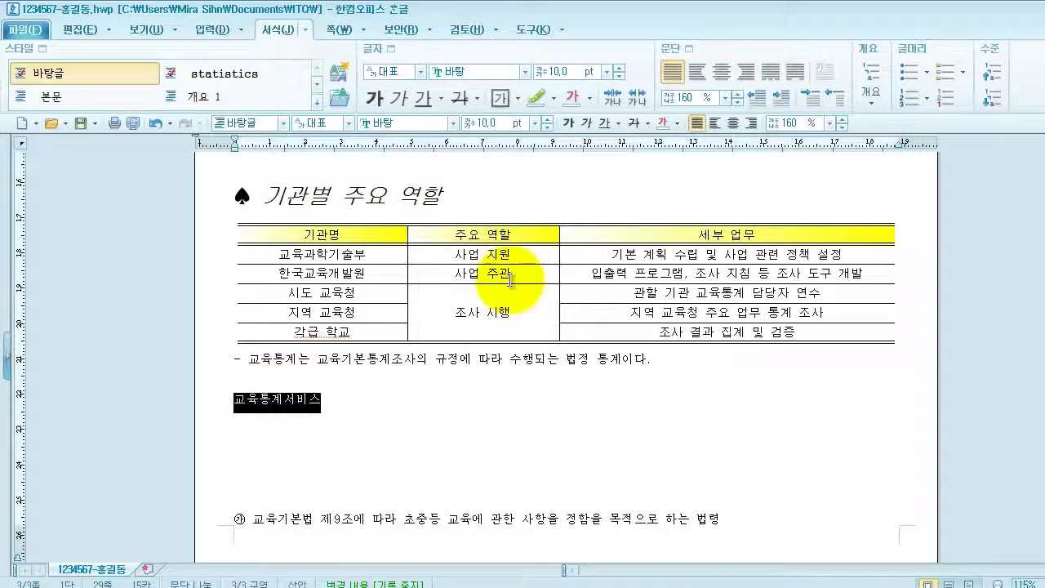
left_click(455, 123)
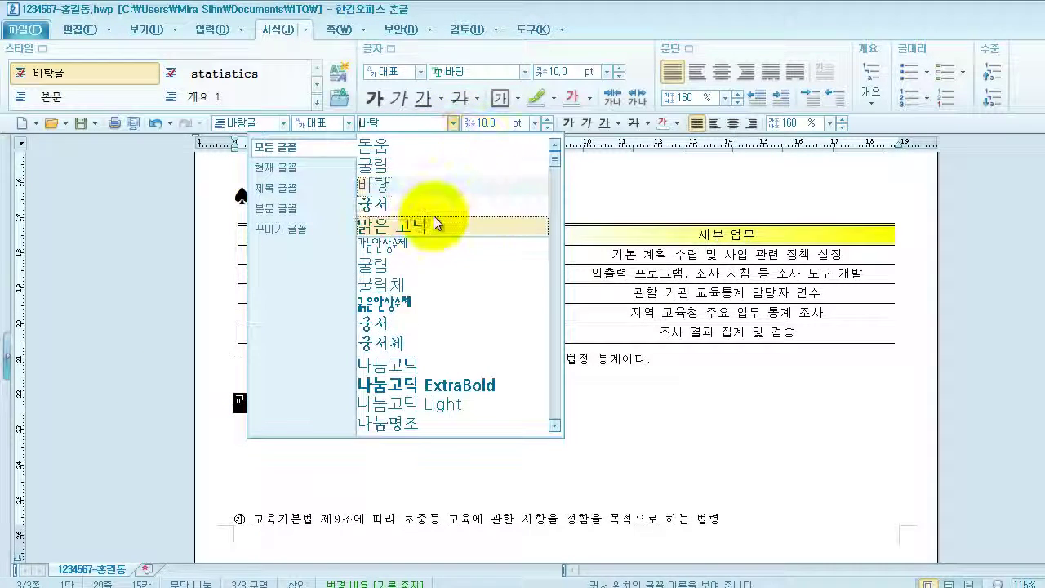
left_click(393, 161)
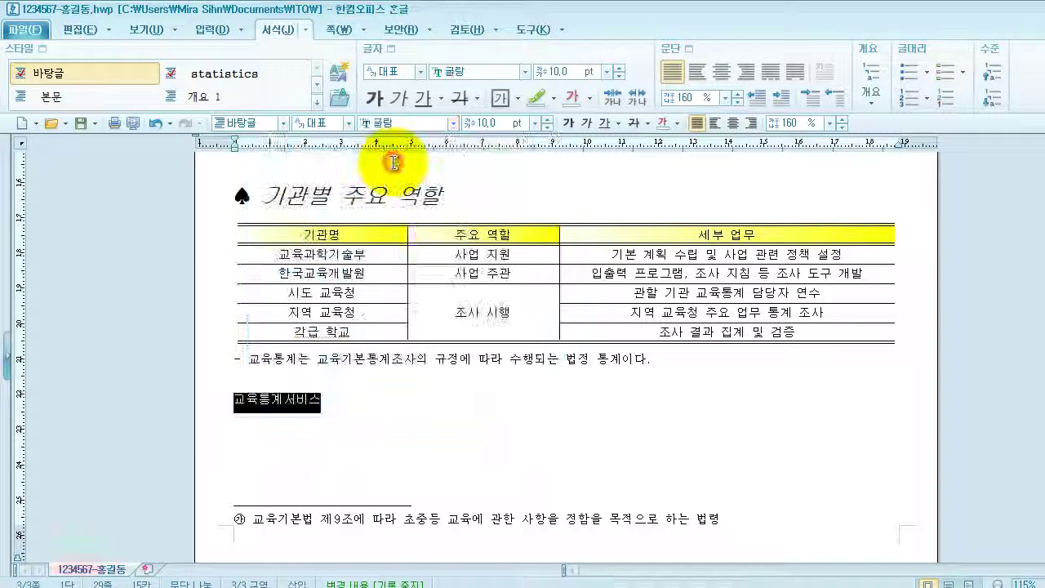
left_click(498, 123)
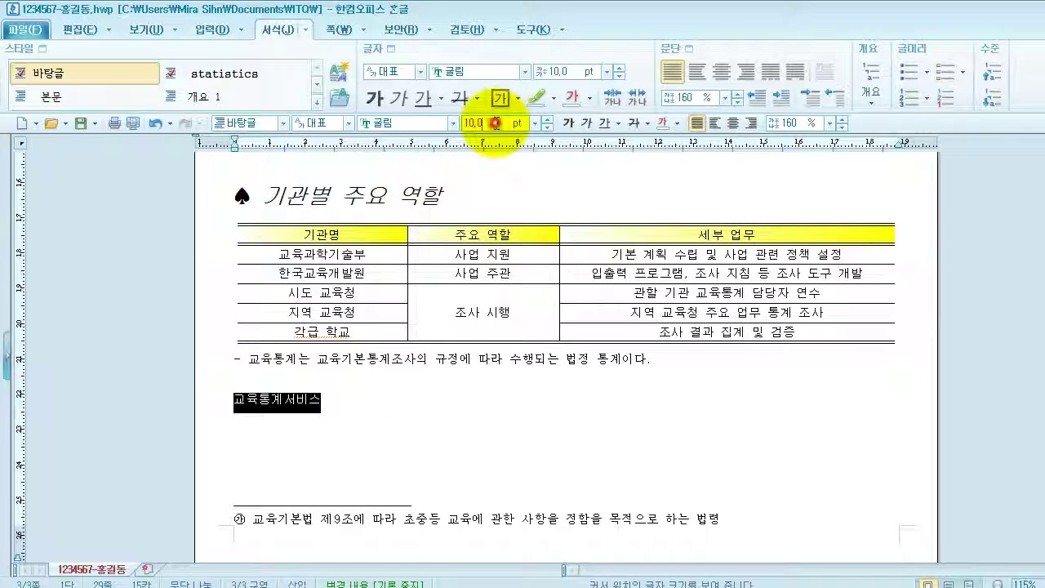
type("25")
key("Return")
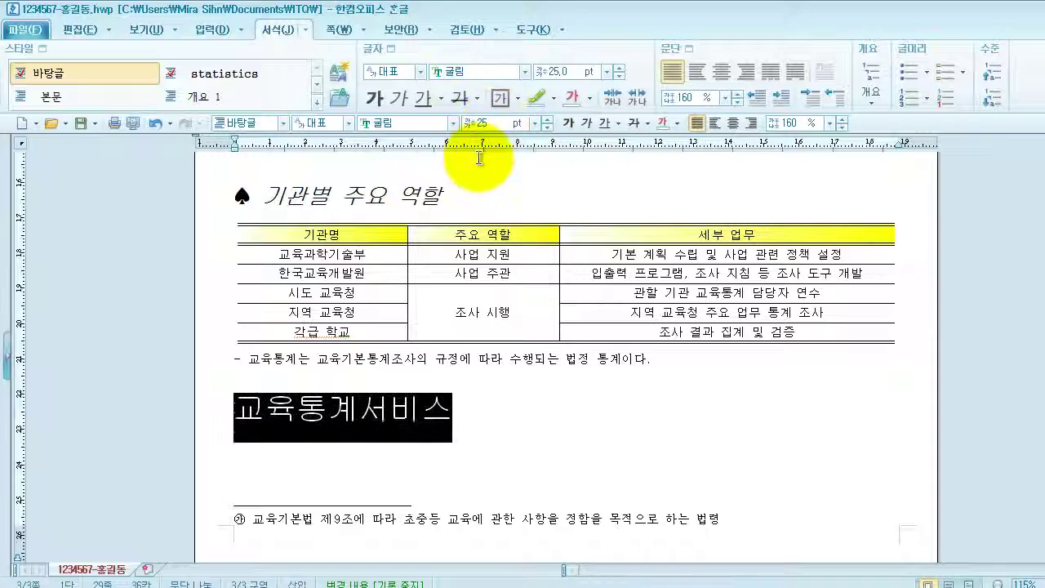
left_click(568, 125)
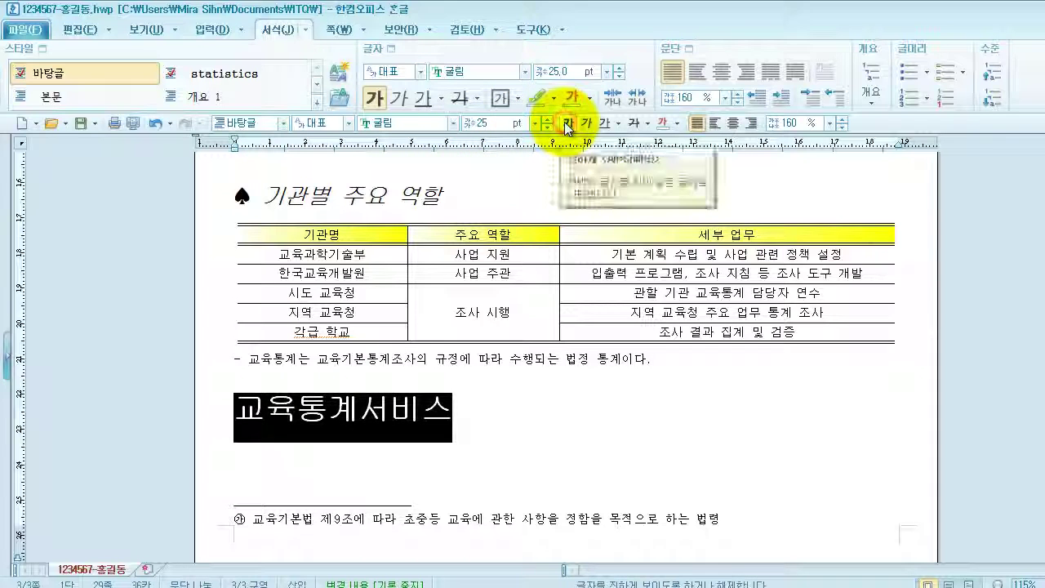
left_click(742, 126)
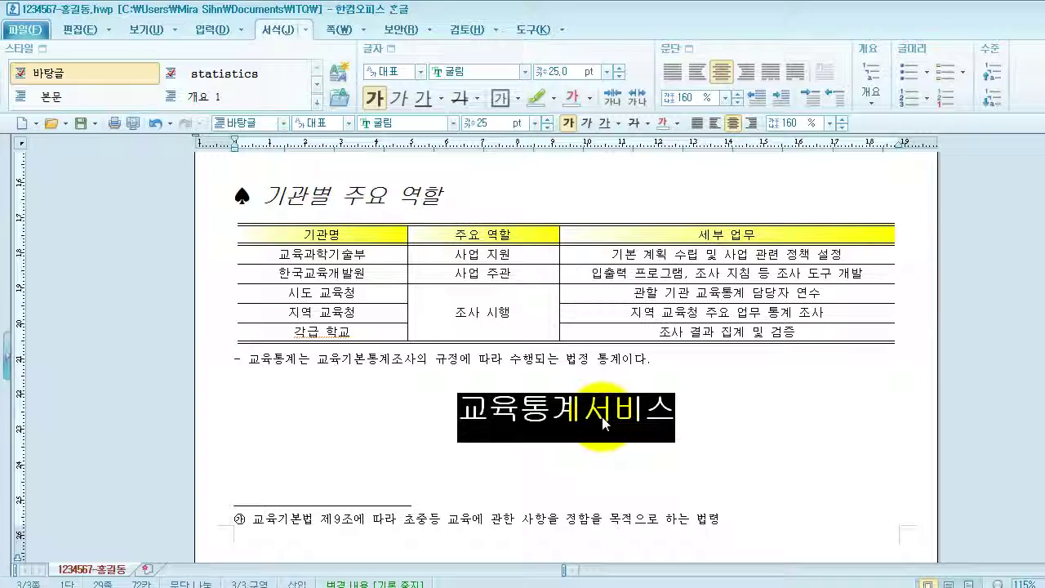
Step: Set the character width (장평) of the closing line "교육통계서비스" to 110%
key("alt+l")
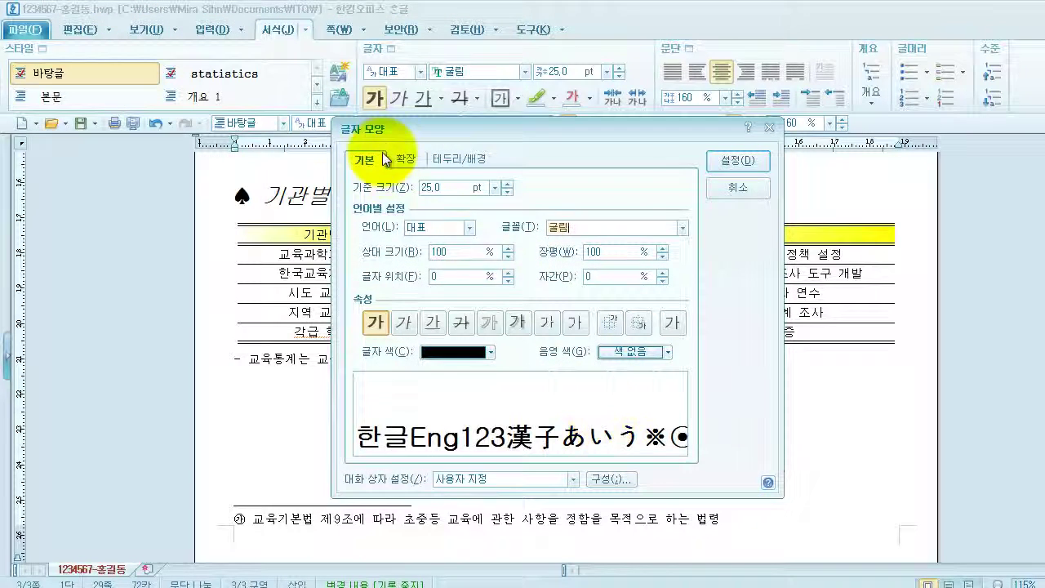
left_click(594, 251)
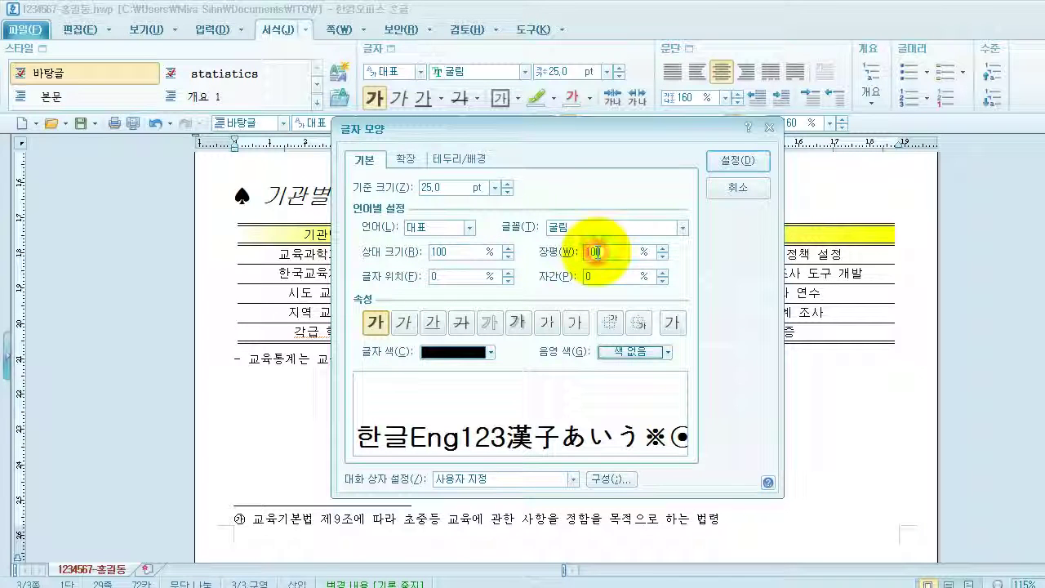
type("110")
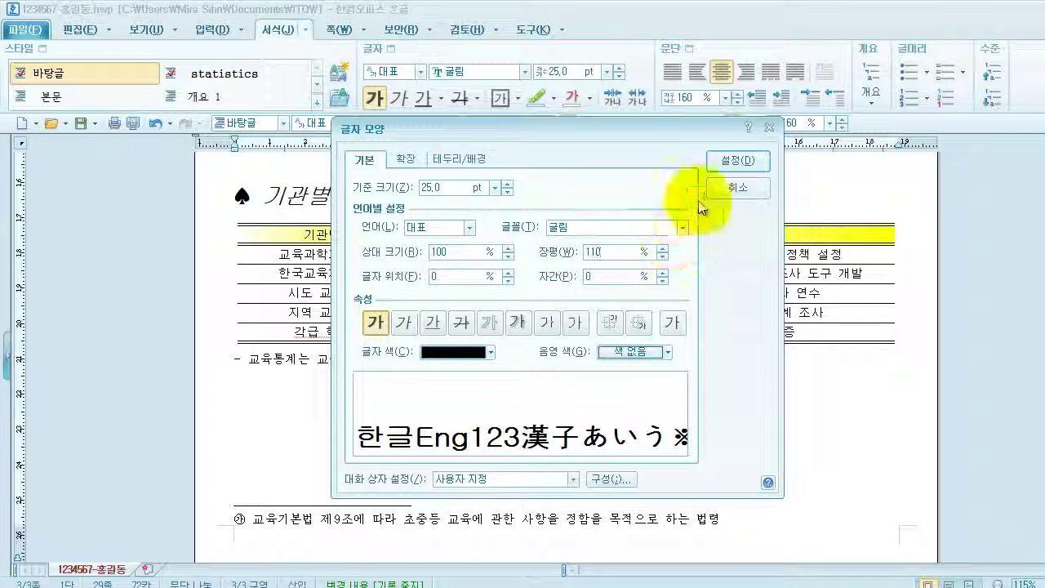
left_click(733, 162)
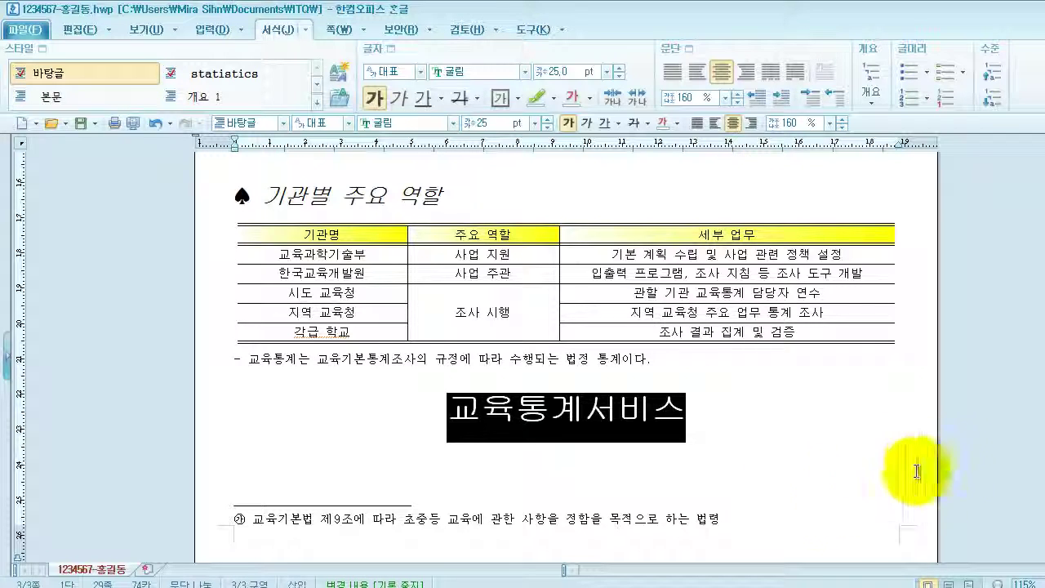
left_click(884, 439)
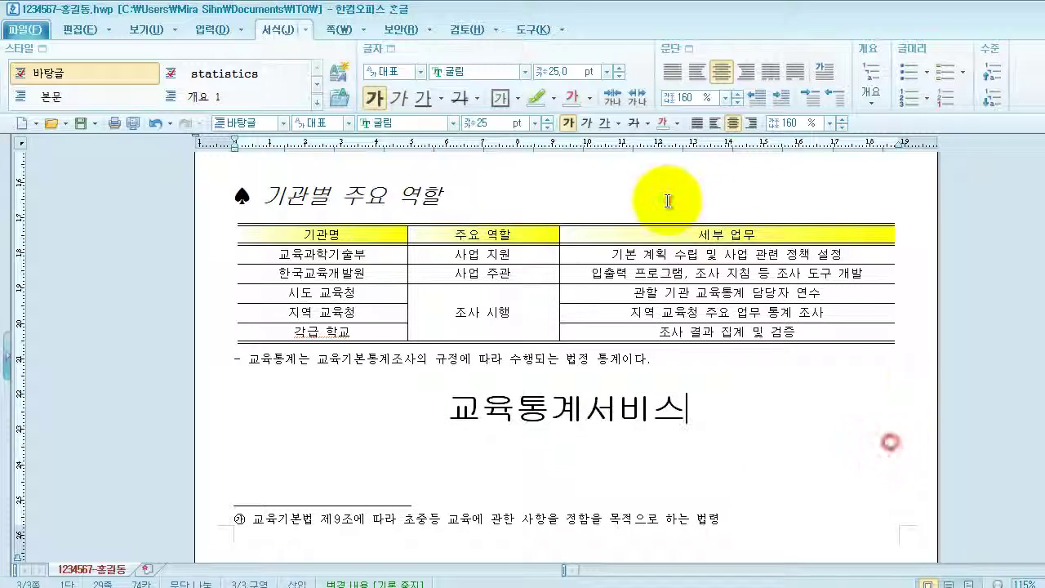
Step: Insert page numbers at the bottom right of the page in the ①,②,③ format with dashes around them
left_click(339, 30)
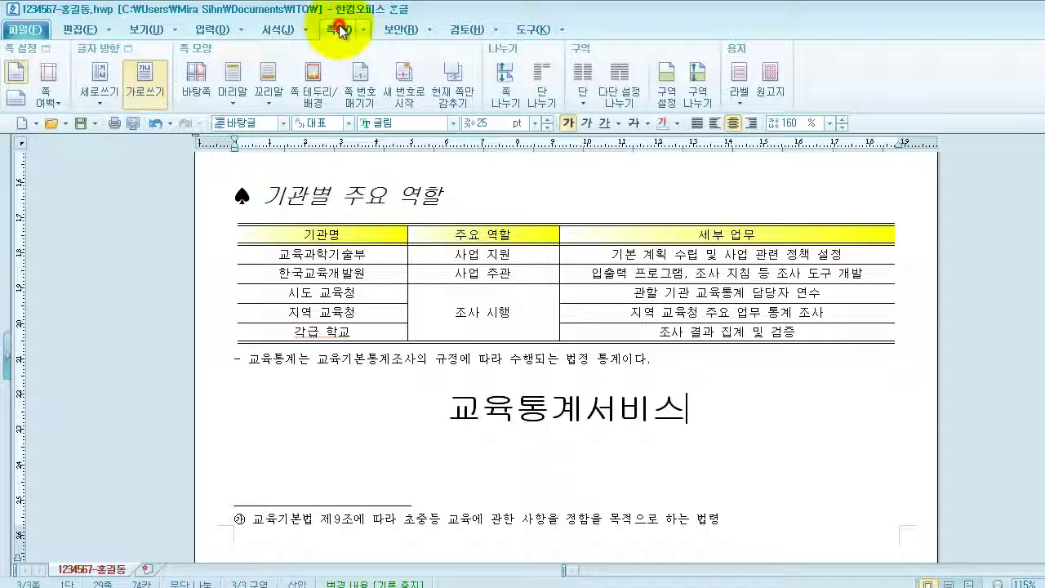
left_click(359, 84)
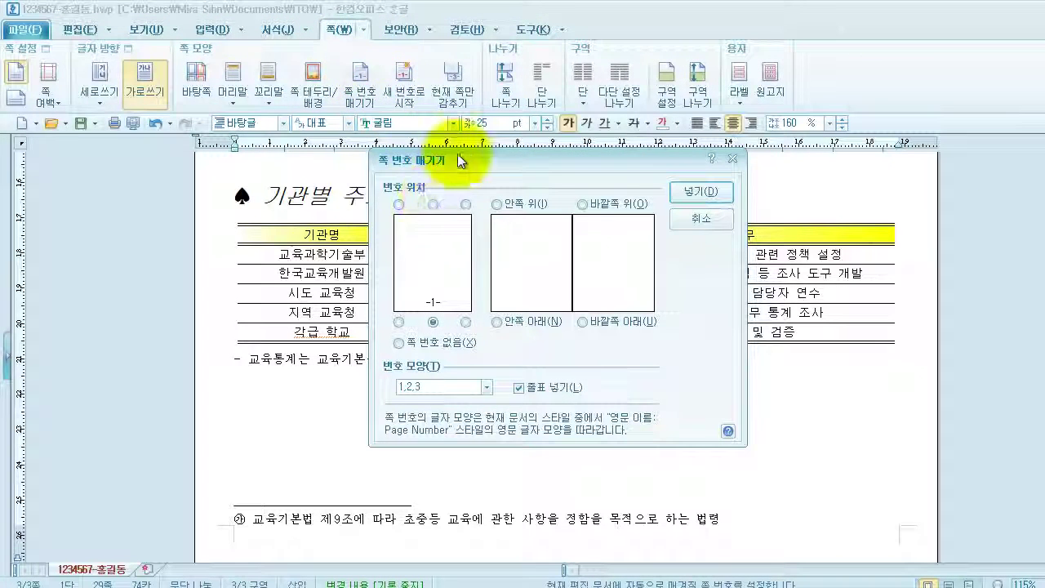
left_click(466, 322)
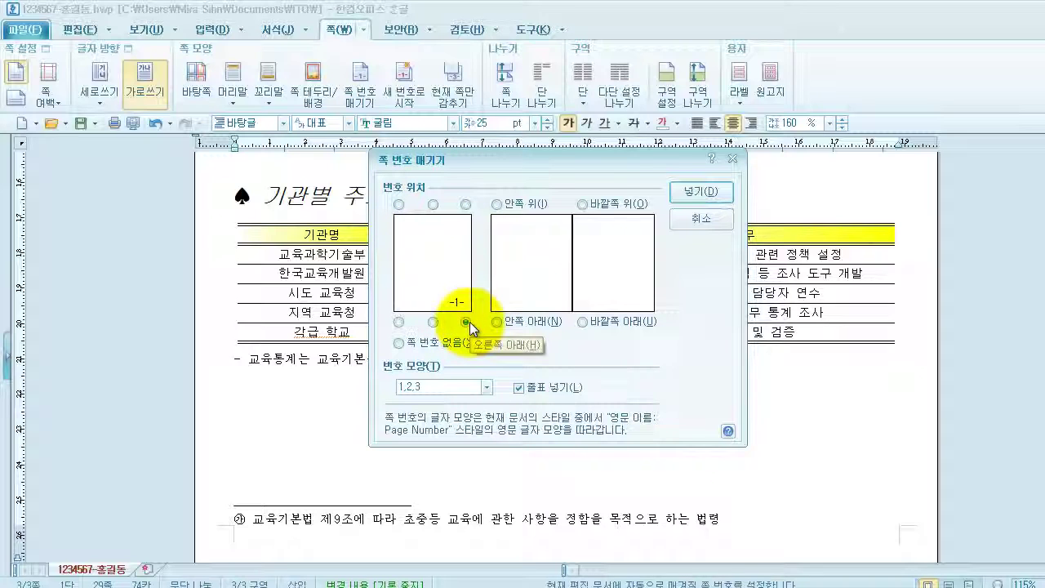
left_click(485, 387)
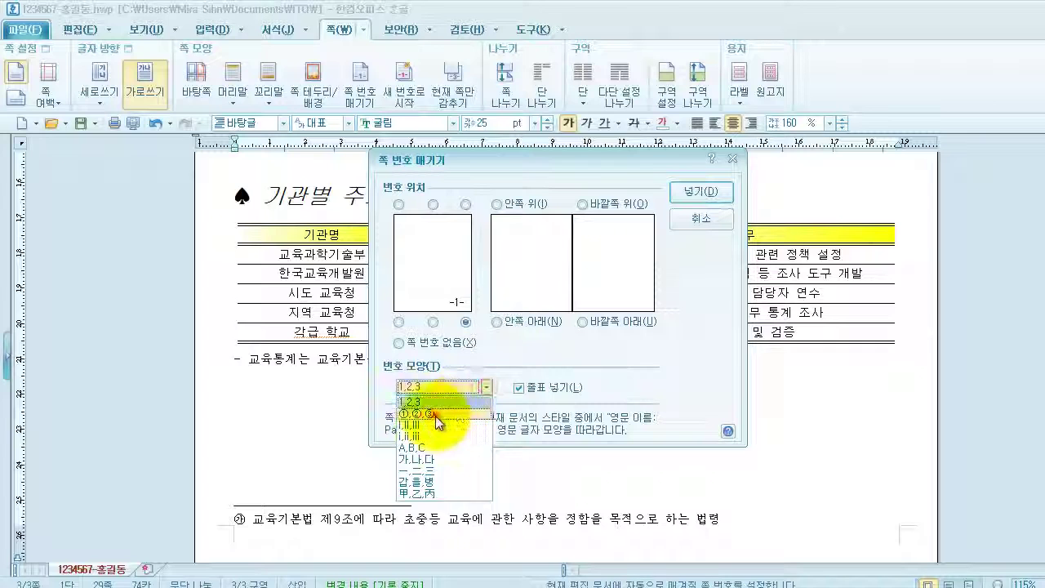
left_click(438, 417)
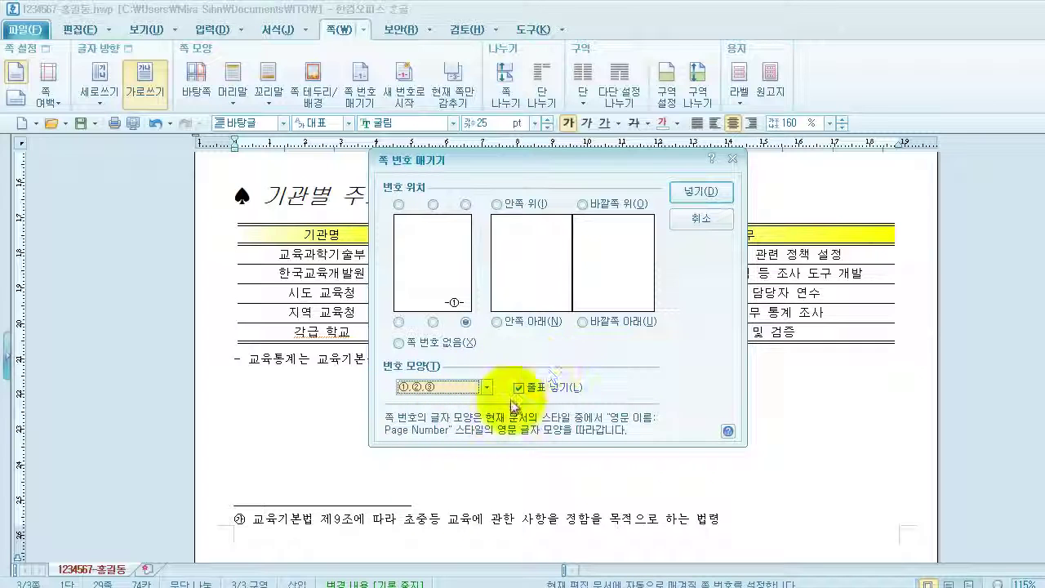
left_click(700, 192)
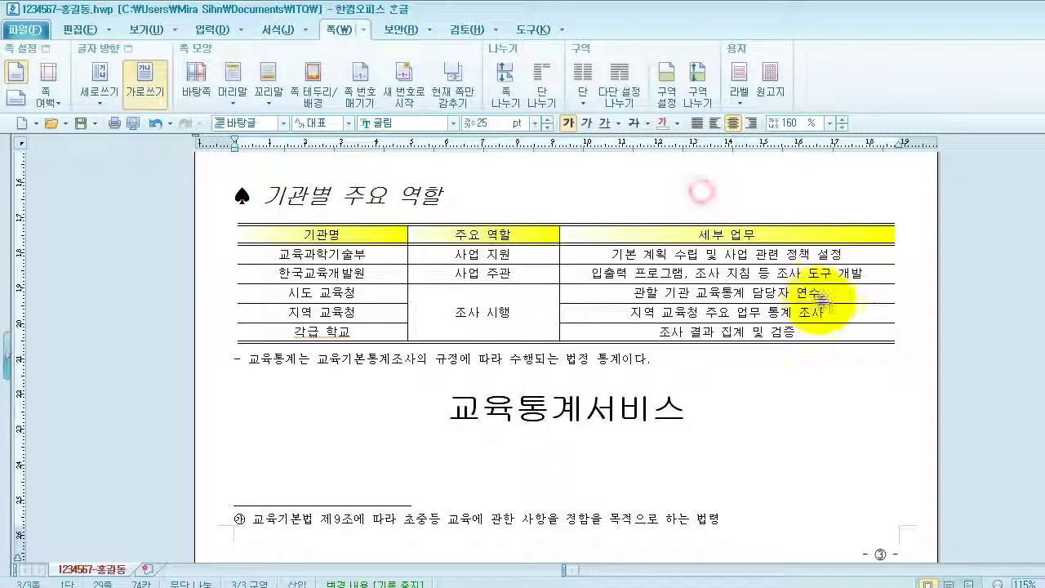
Step: Restart the page numbering on this page with a new starting number of 2
scroll(830, 309, "down", 1)
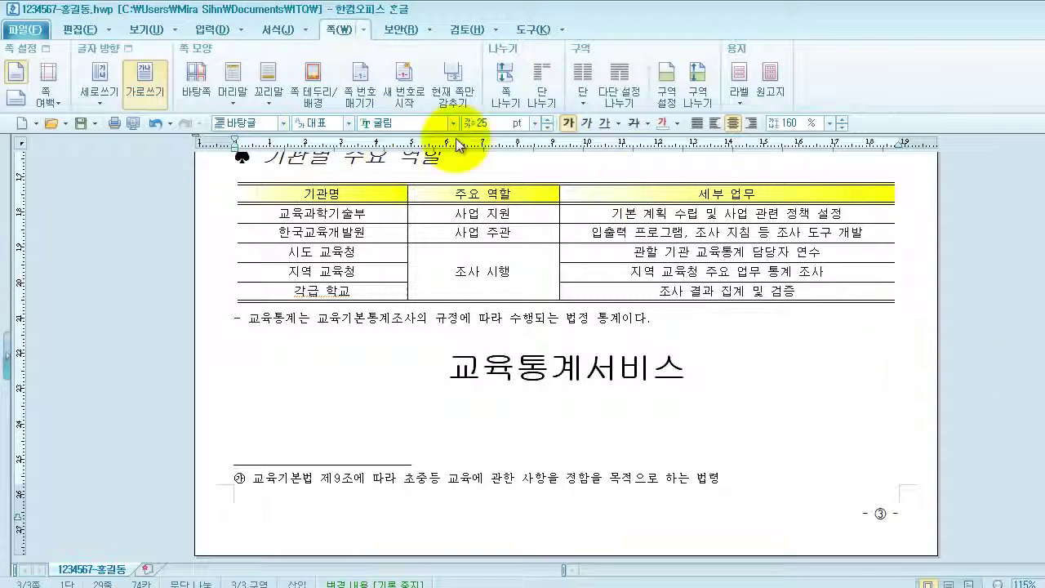
left_click(403, 88)
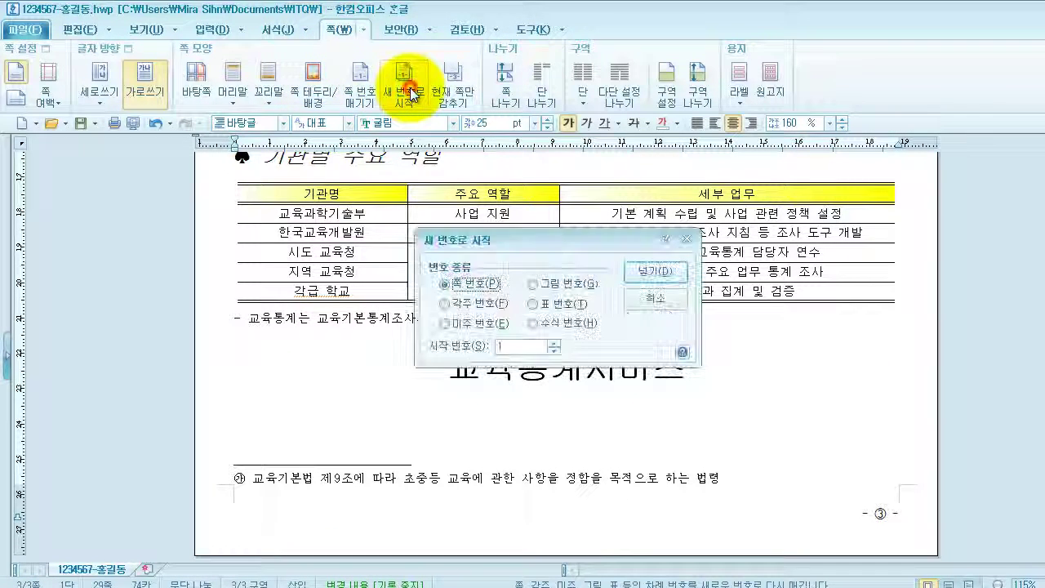
left_click(510, 348)
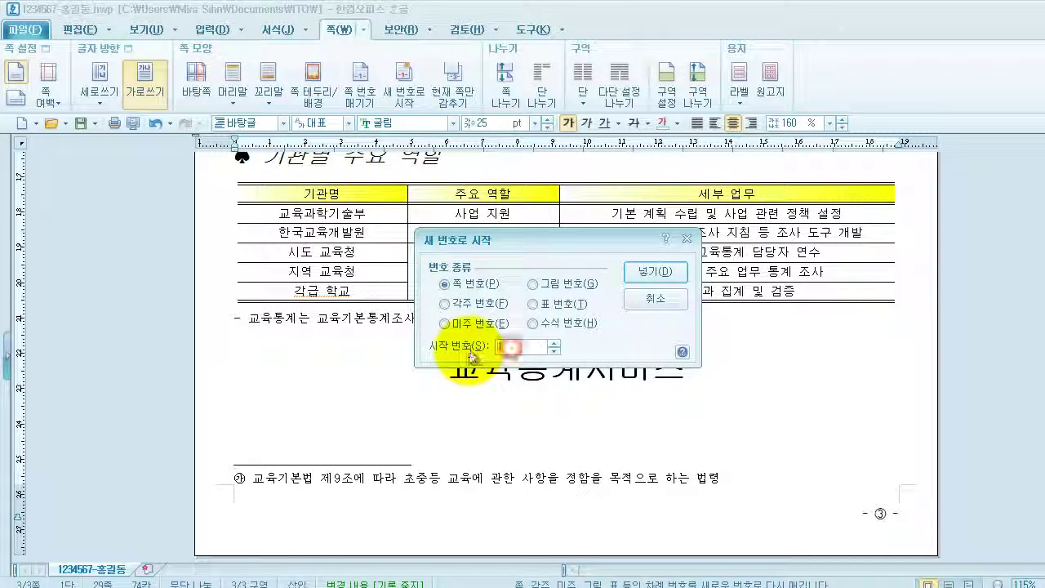
left_click(658, 269)
scroll(808, 416, "up", 10)
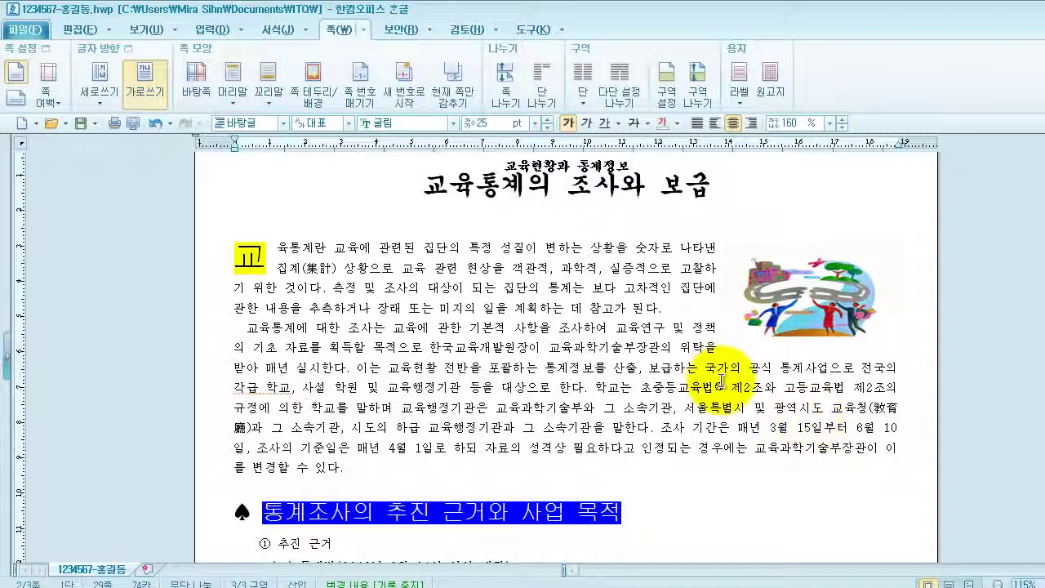